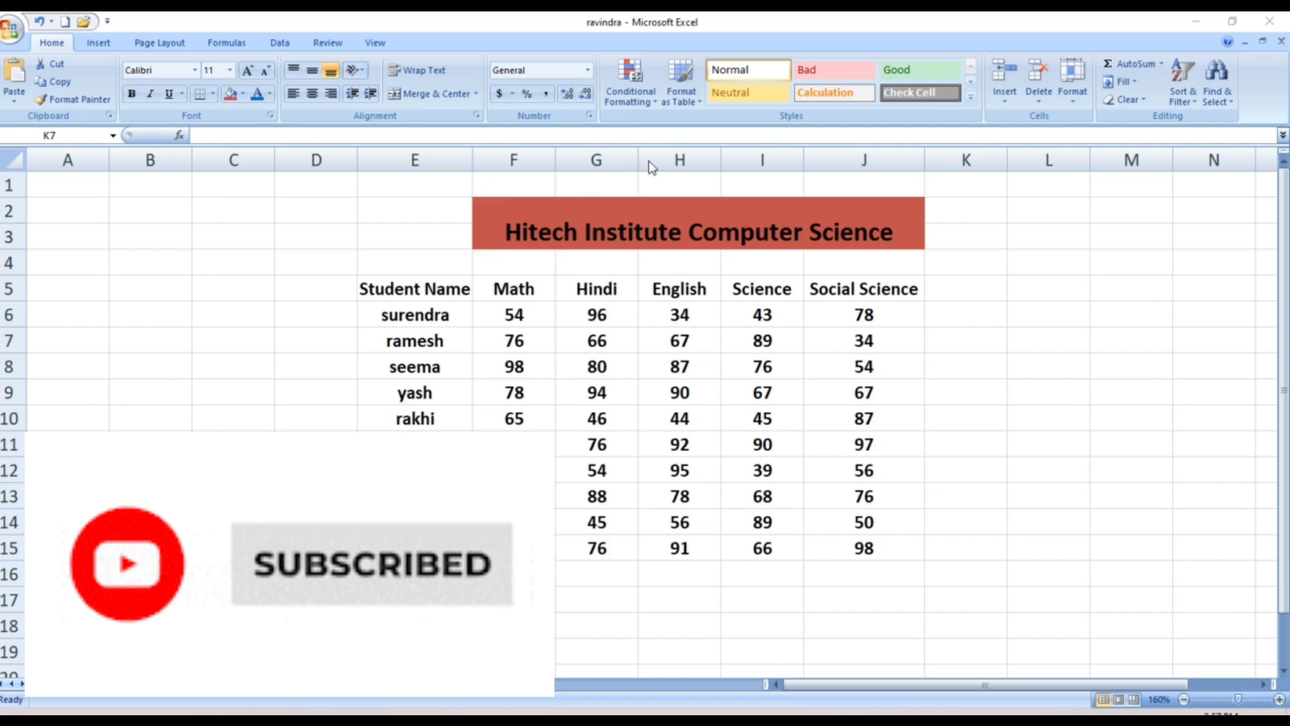
# Insert a blank column K beside Social Science, then view the Insert and Delete menus
pyautogui.click(687, 113)
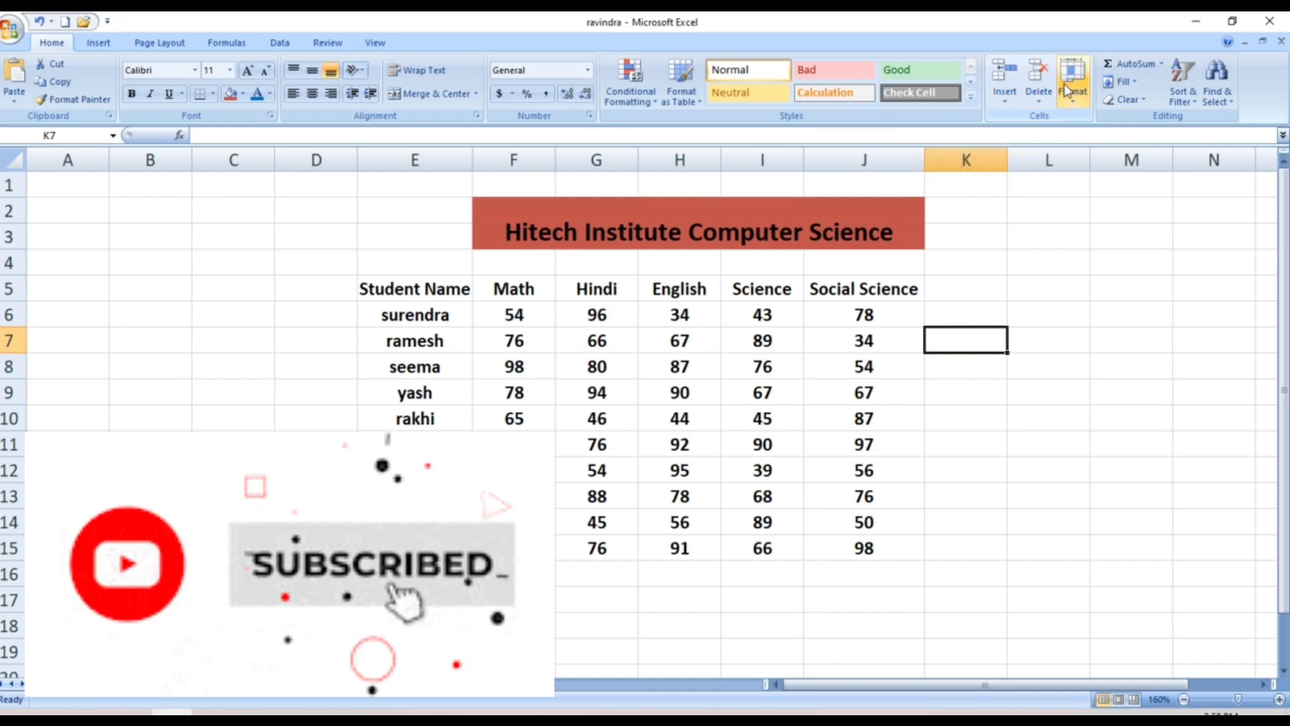
pyautogui.click(1003, 101)
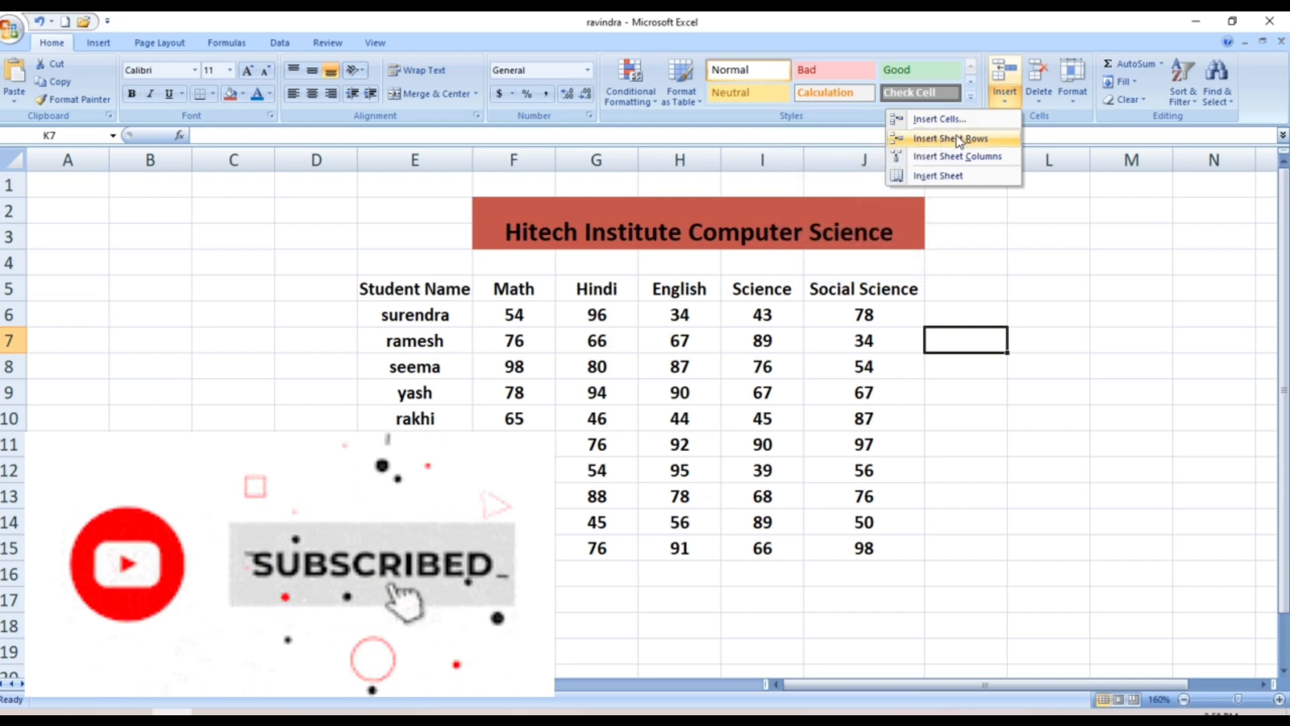
pyautogui.click(932, 154)
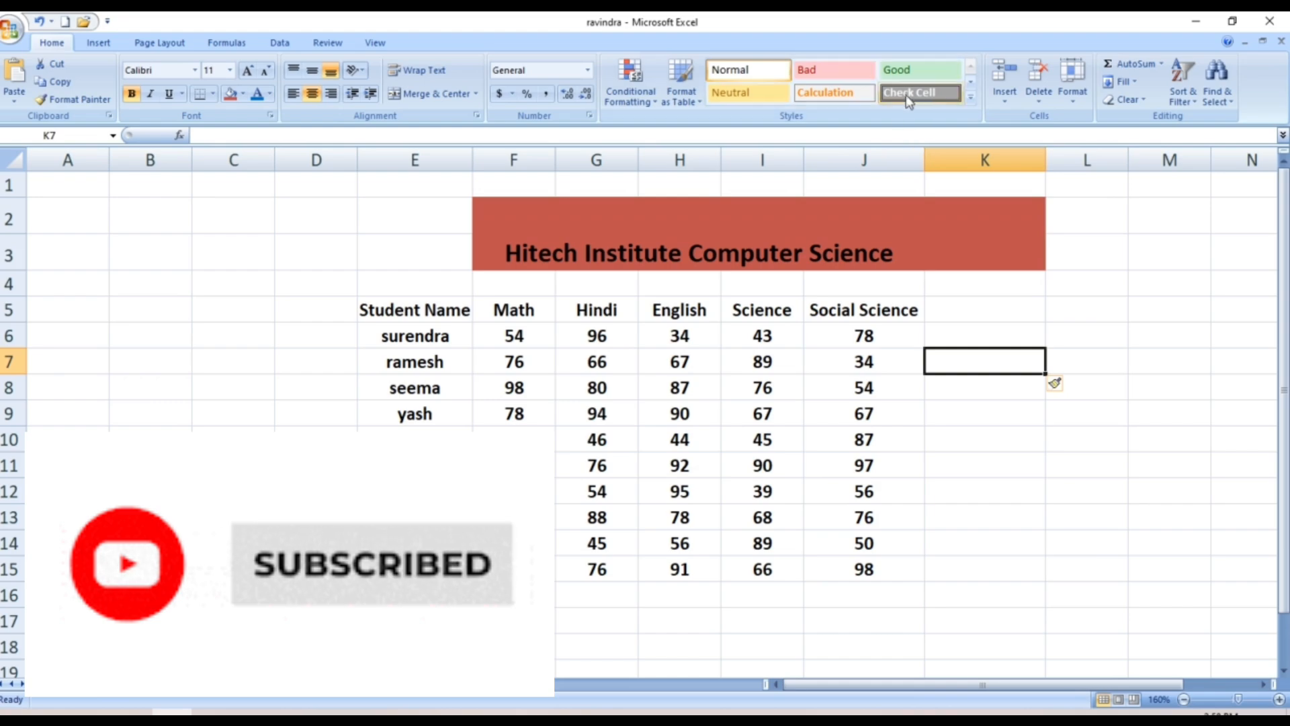
pyautogui.click(1007, 100)
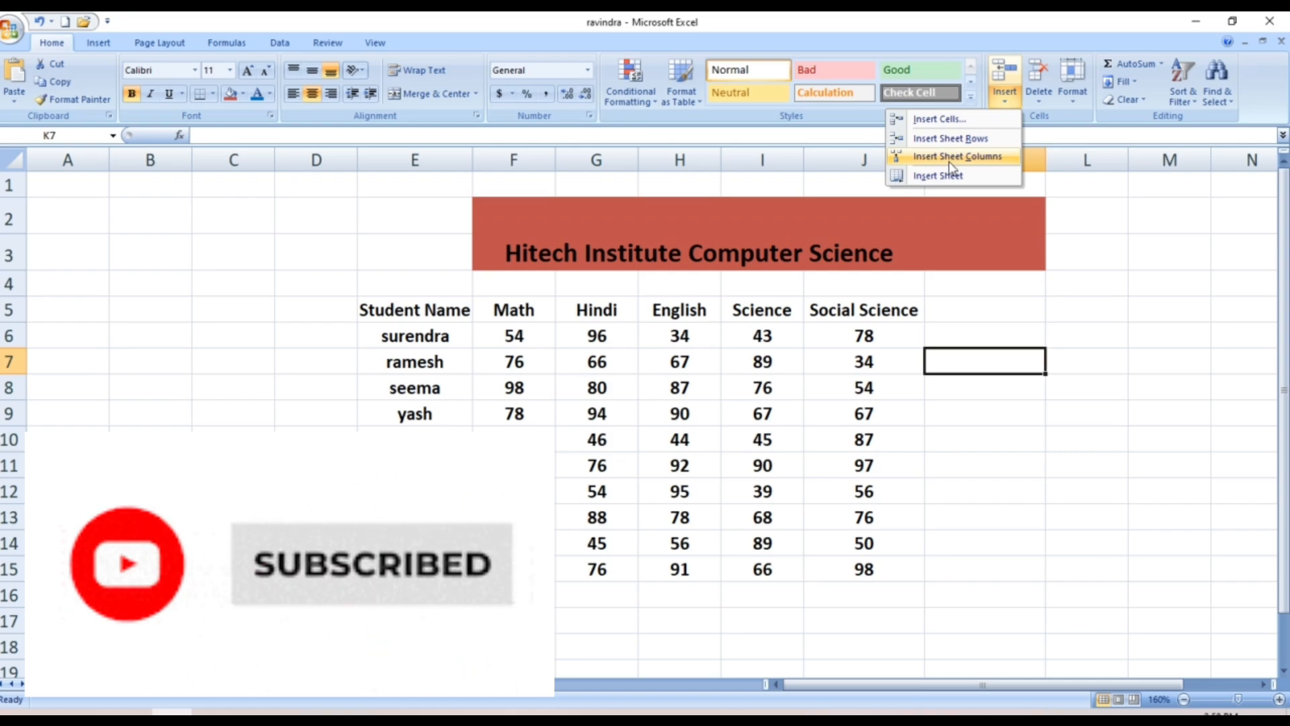
pyautogui.click(1043, 100)
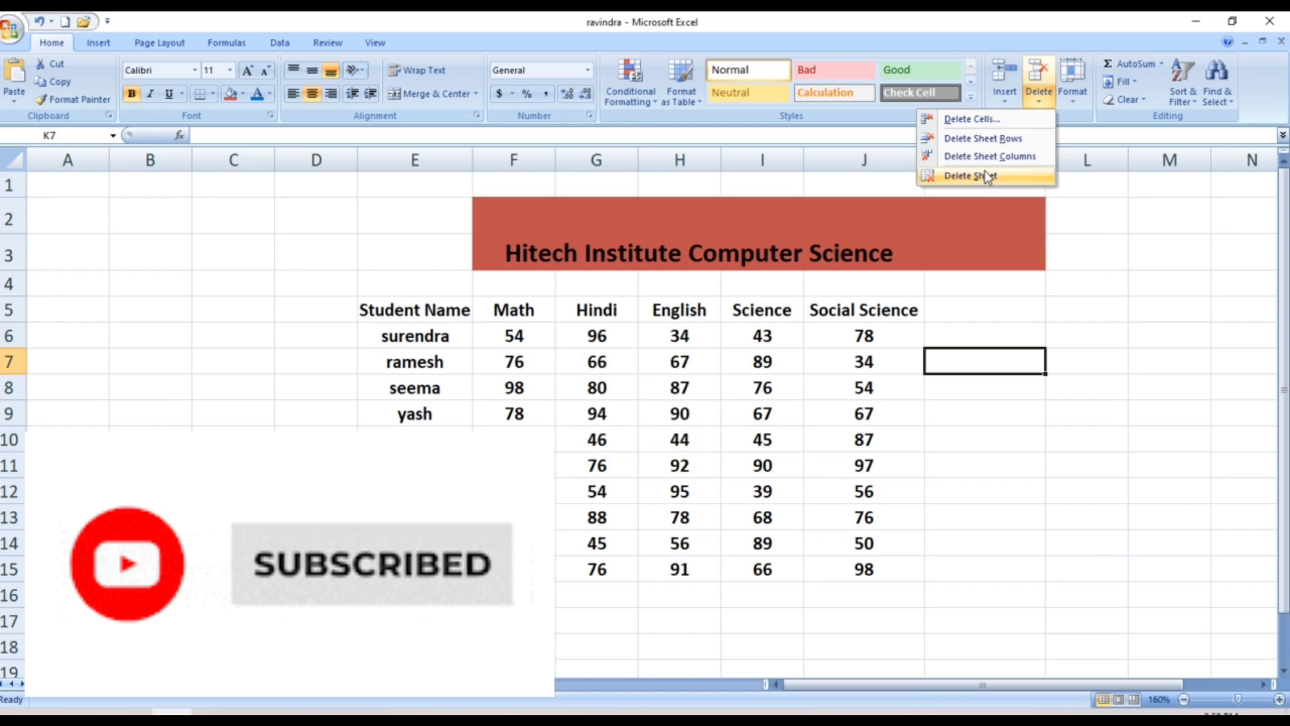
pyautogui.click(1066, 88)
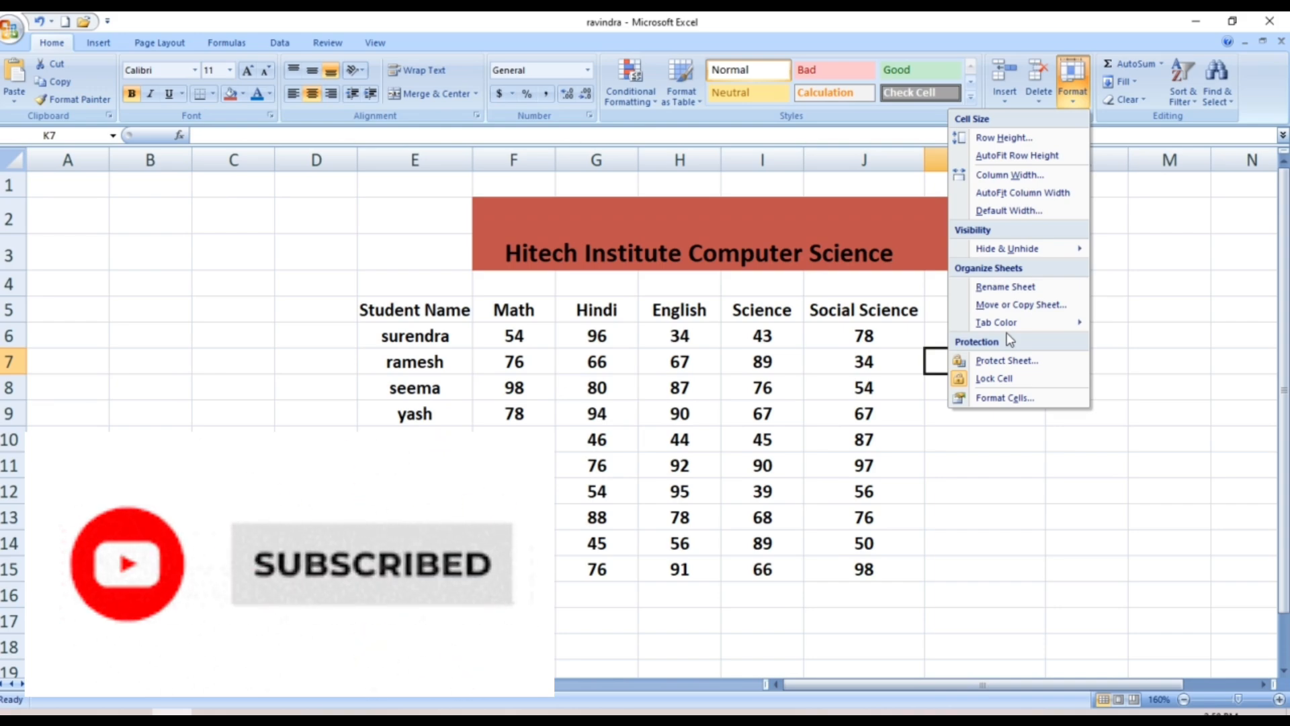
pyautogui.moveTo(1003, 334)
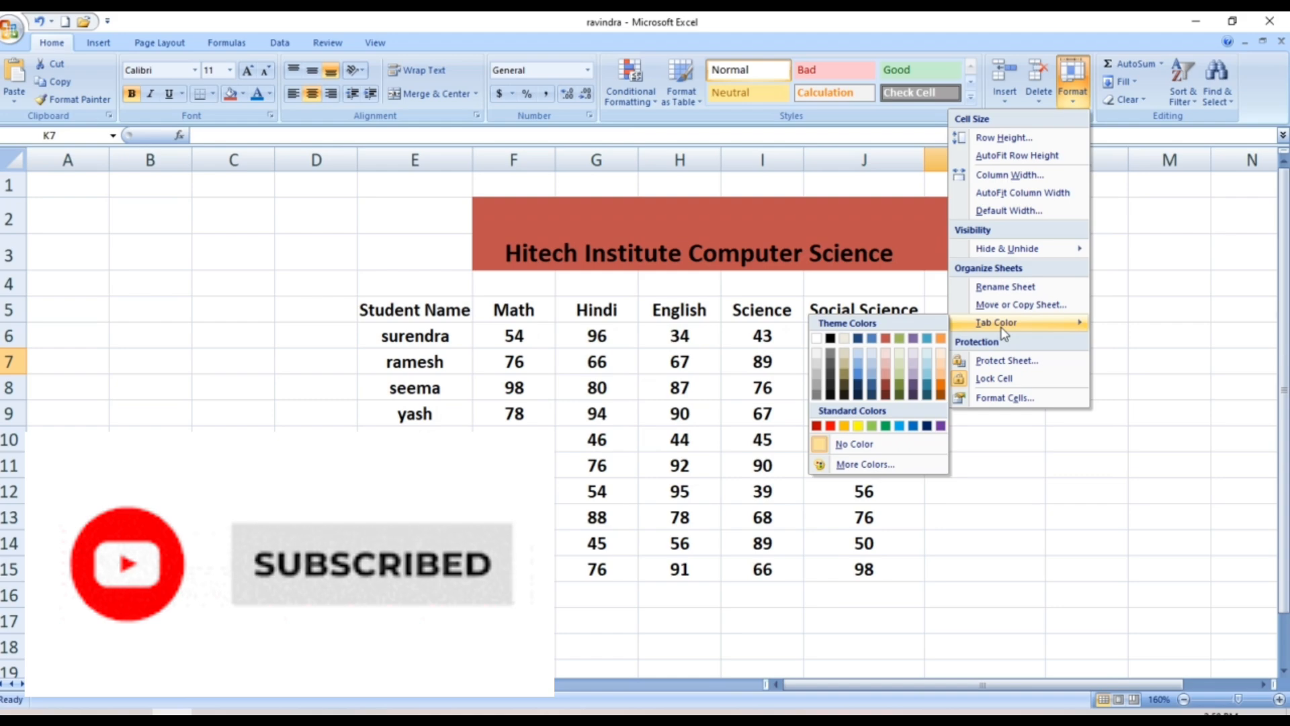
pyautogui.click(1003, 438)
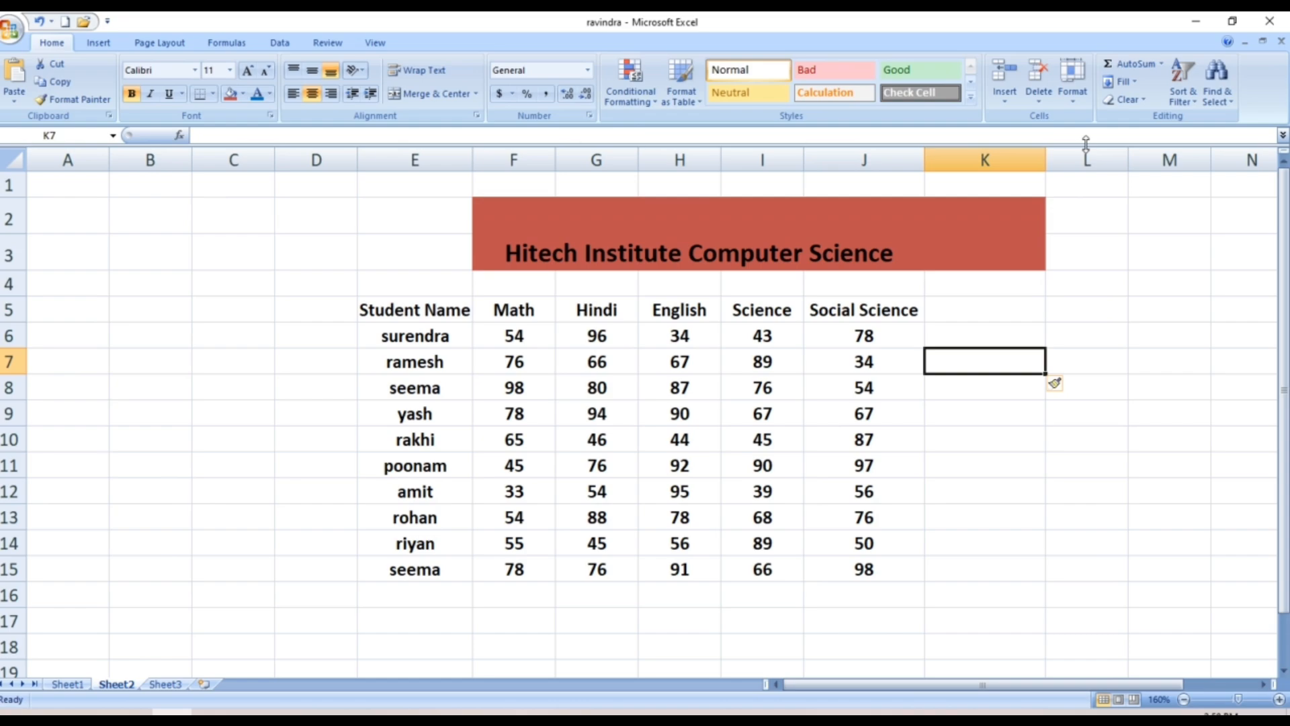
pyautogui.click(1096, 203)
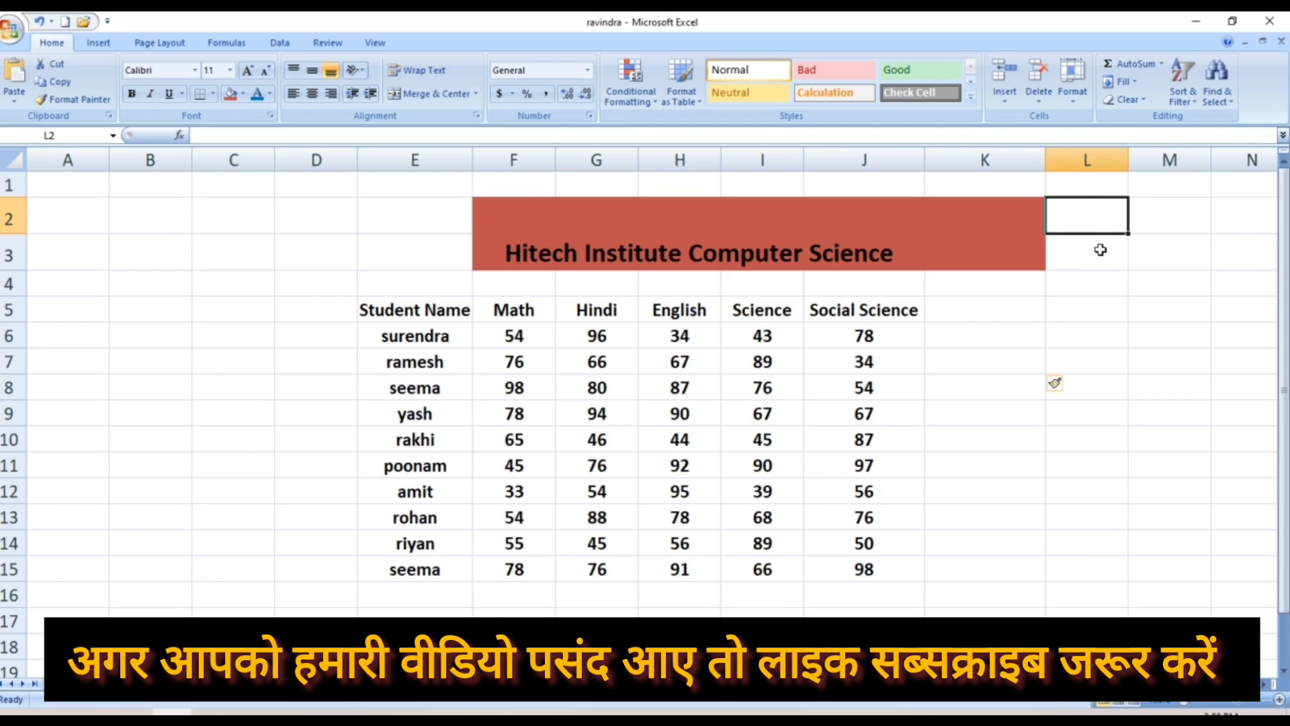
pyautogui.click(1021, 308)
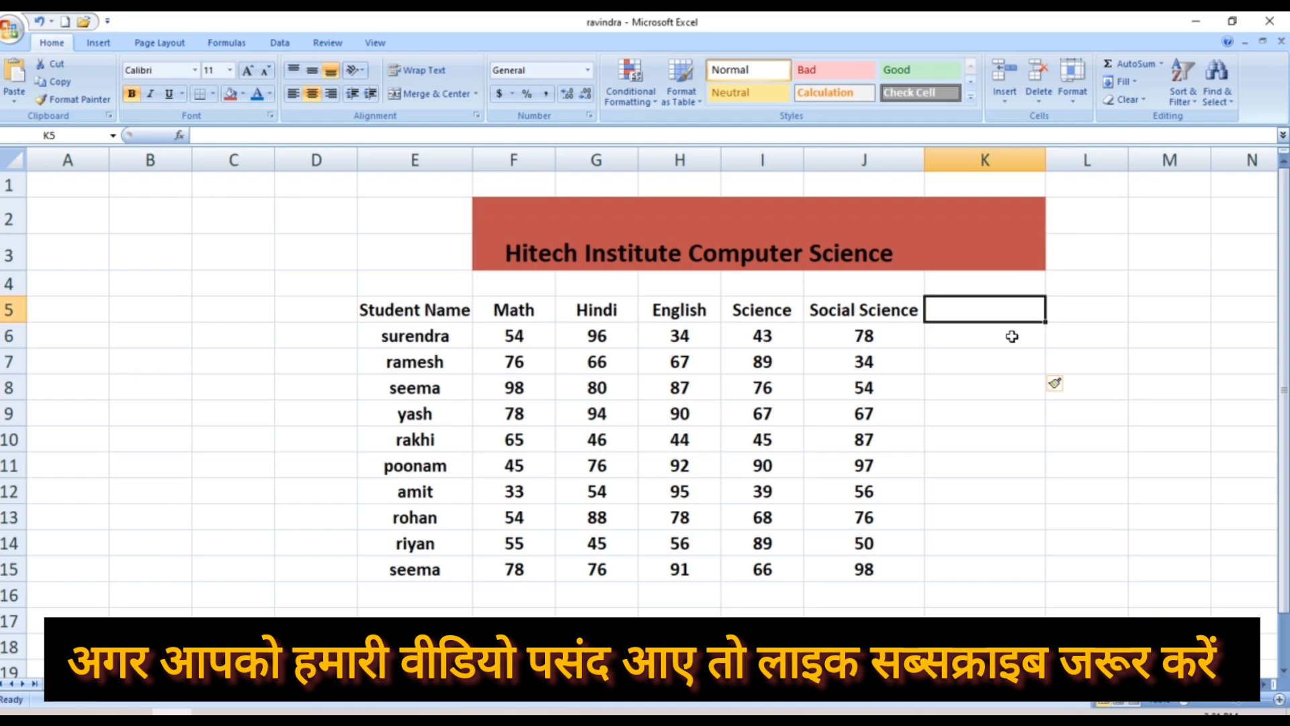
pyautogui.click(982, 370)
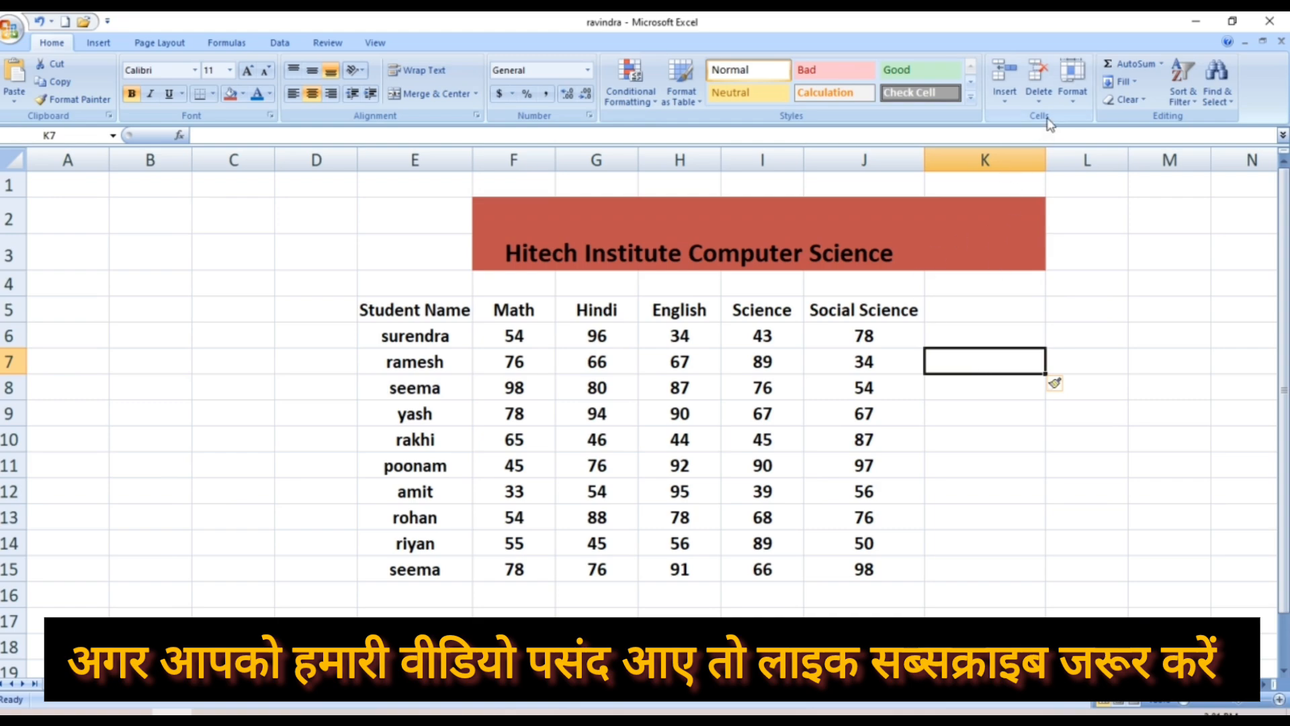
pyautogui.click(1008, 100)
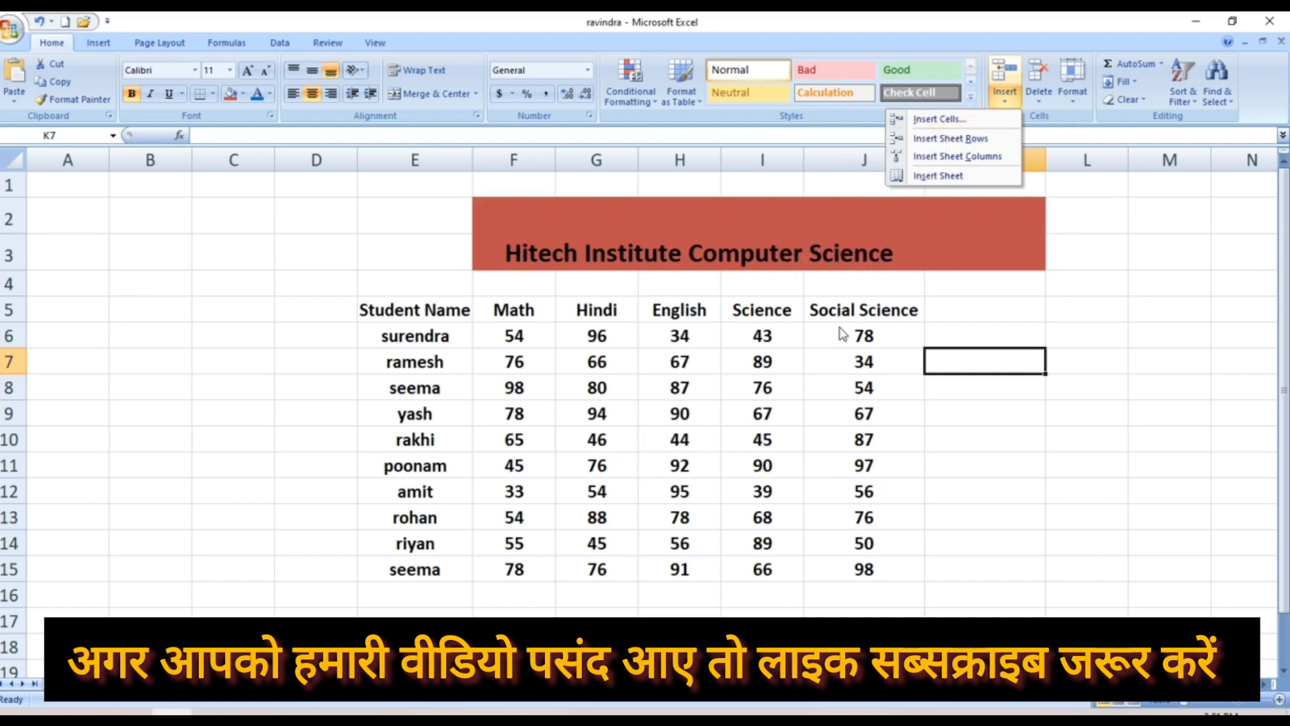
pyautogui.click(849, 387)
pyautogui.click(849, 388)
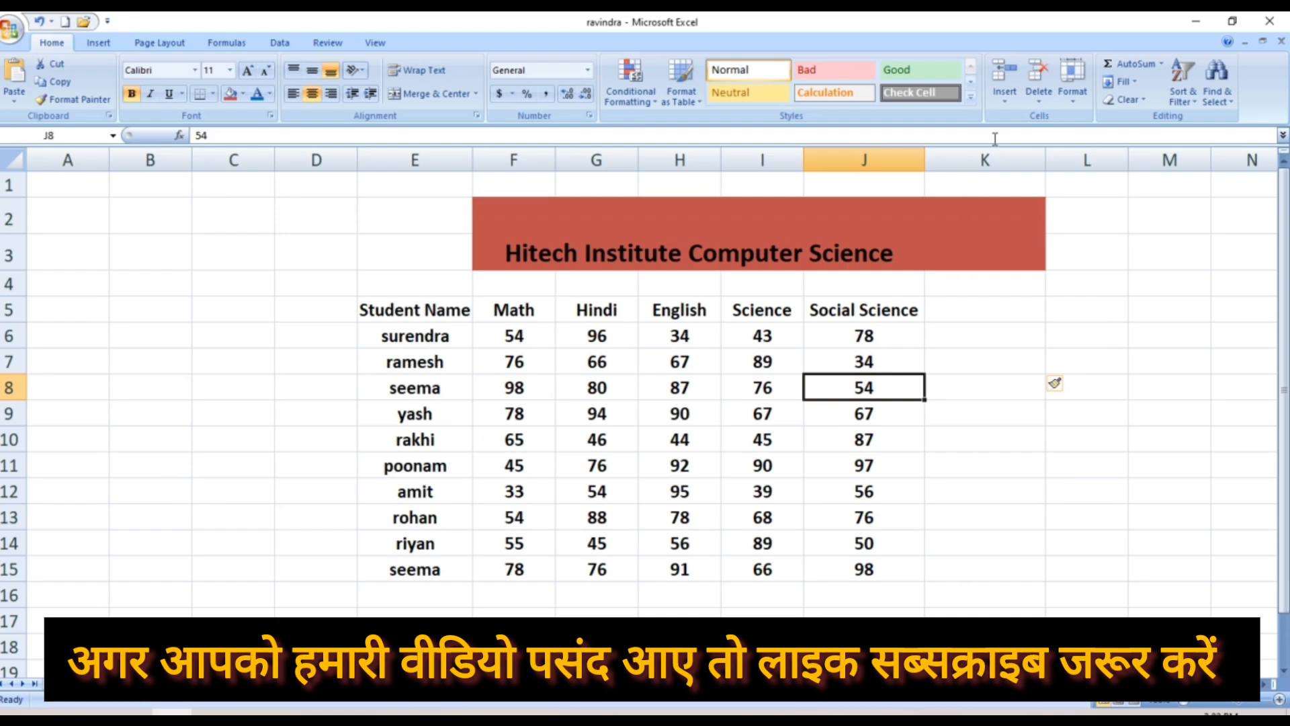
# Open the Insert Cells dialog for J8 (mark 54) with Shift cells down selected
pyautogui.click(1008, 102)
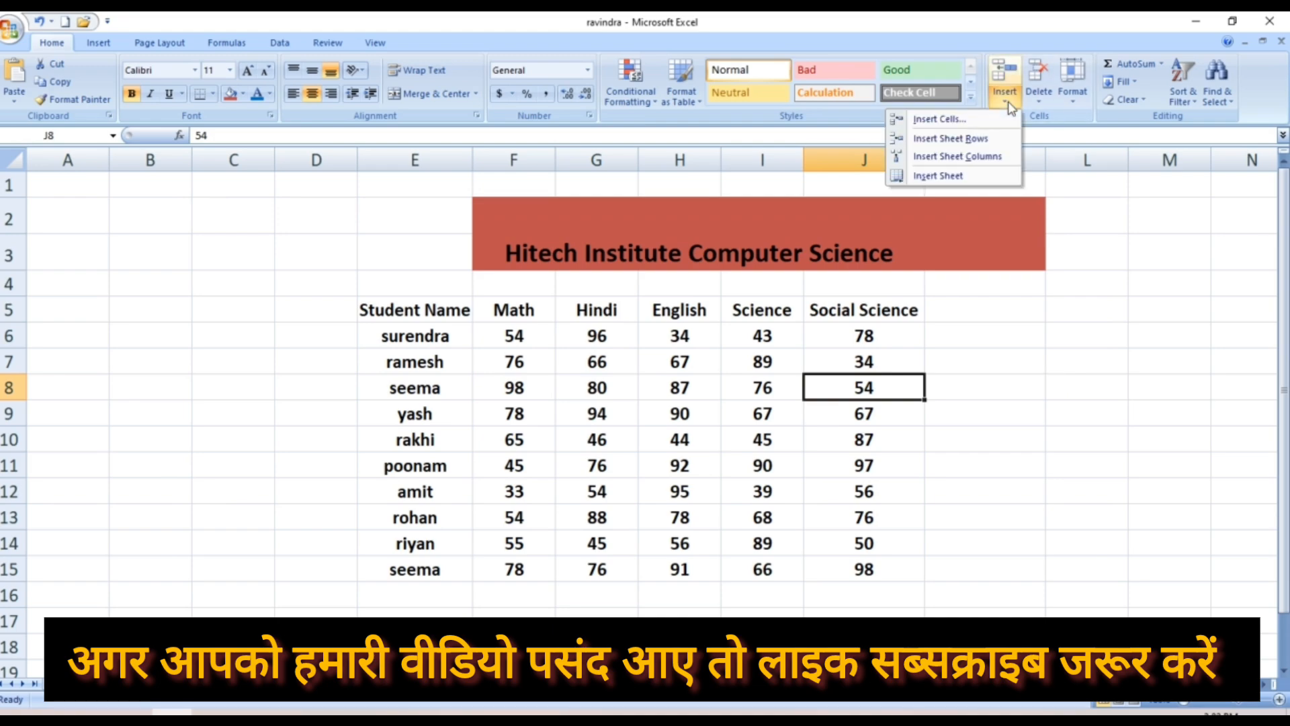
pyautogui.click(961, 123)
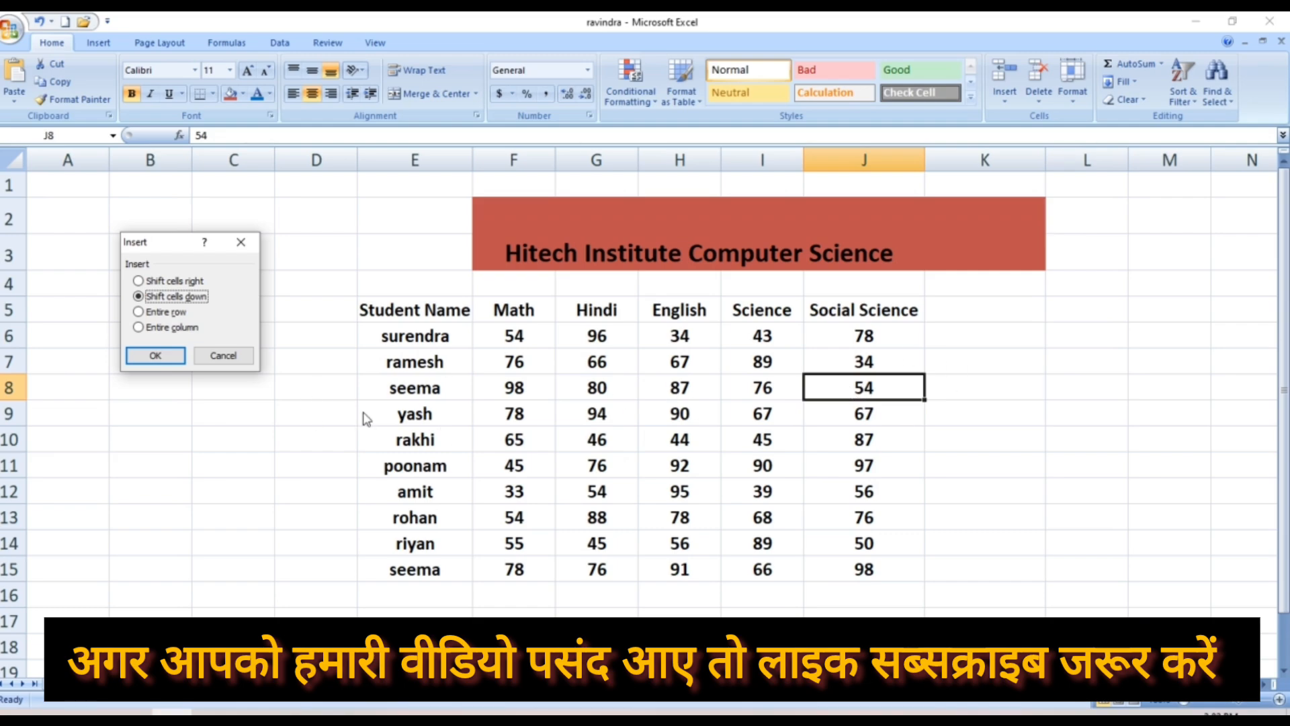
# Insert a blank cell at J8, shifting the Social Science marks down so 98 lands in J16
pyautogui.click(154, 355)
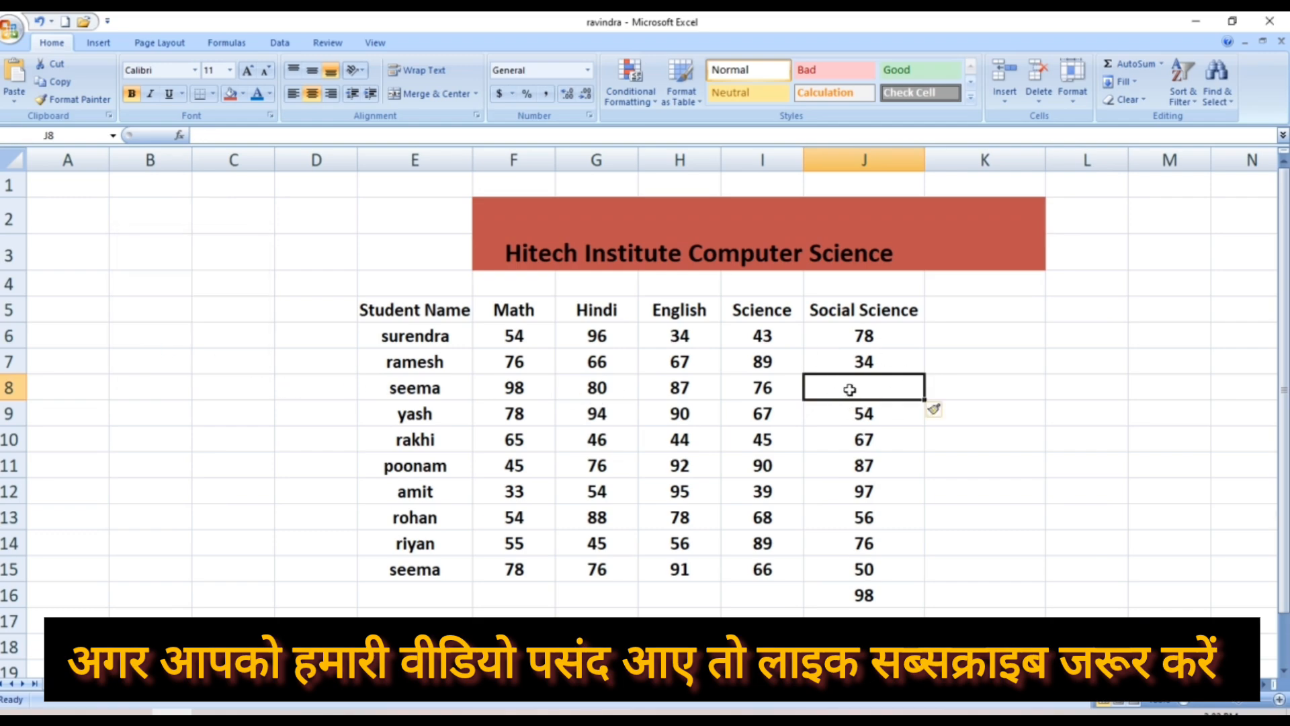
pyautogui.moveTo(849, 440); pyautogui.dragTo(968, 559)
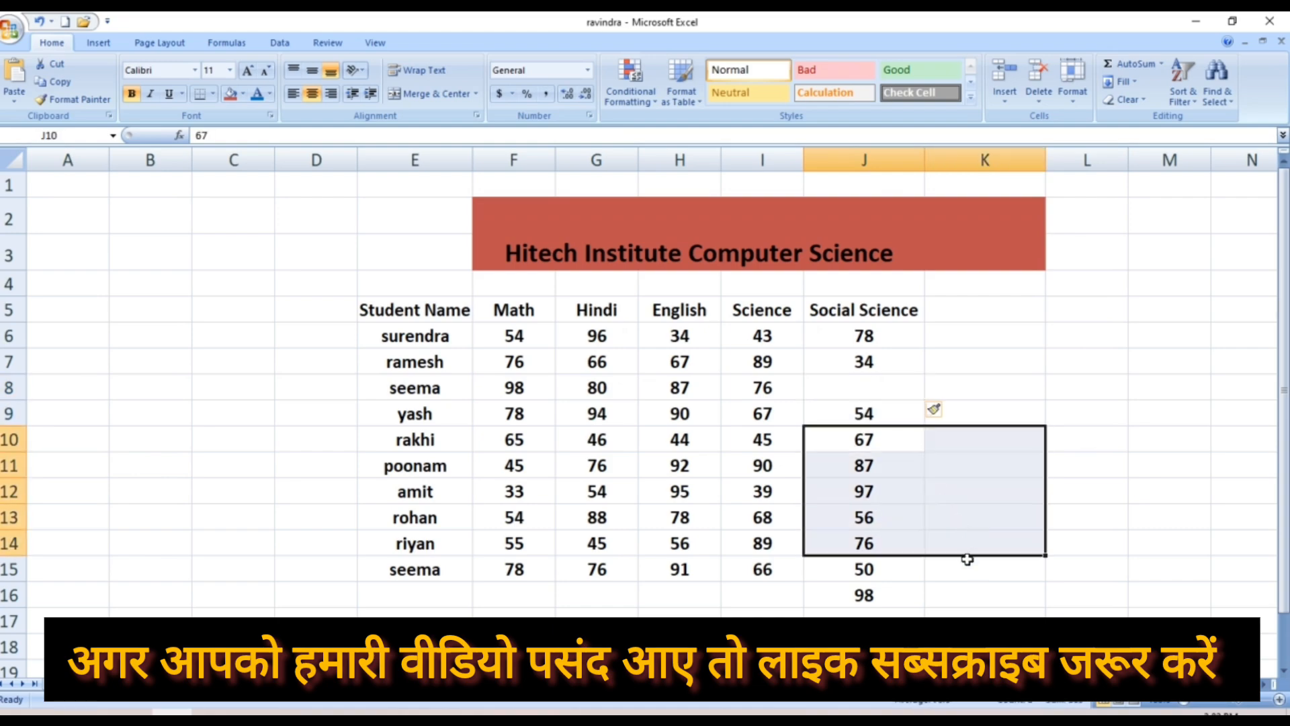
pyautogui.click(960, 594)
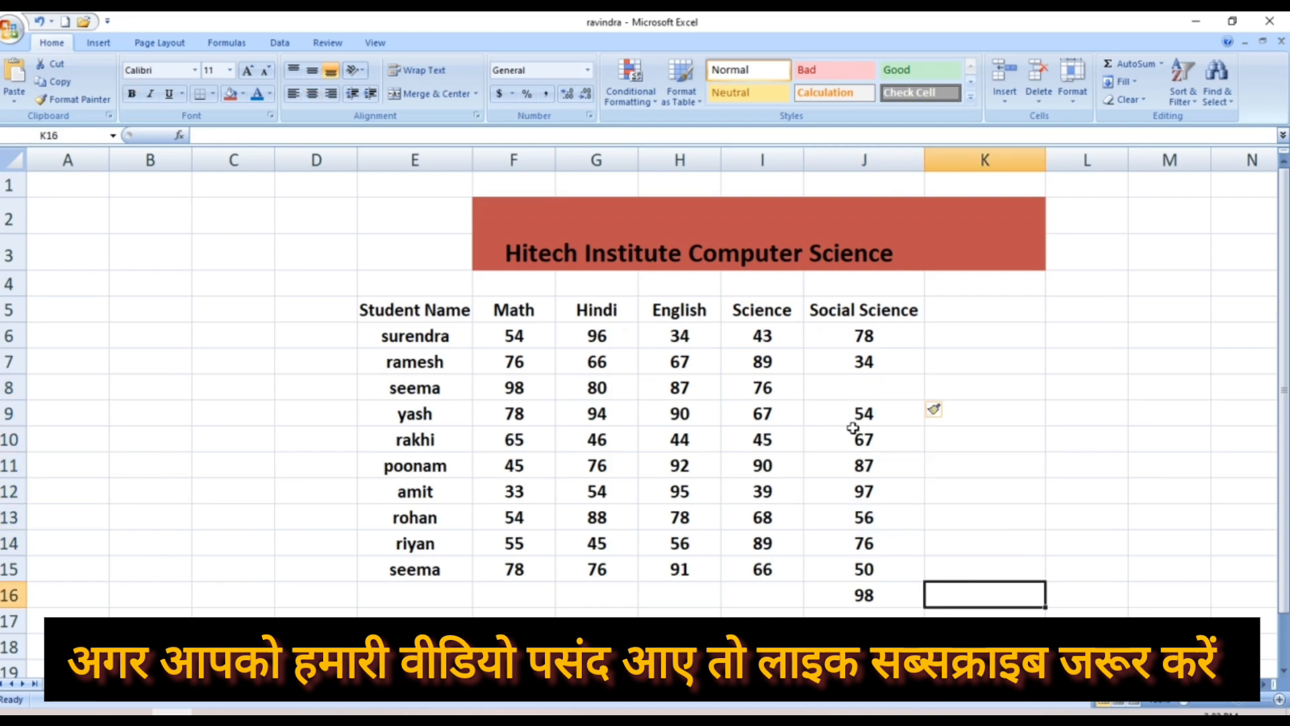
pyautogui.click(854, 516)
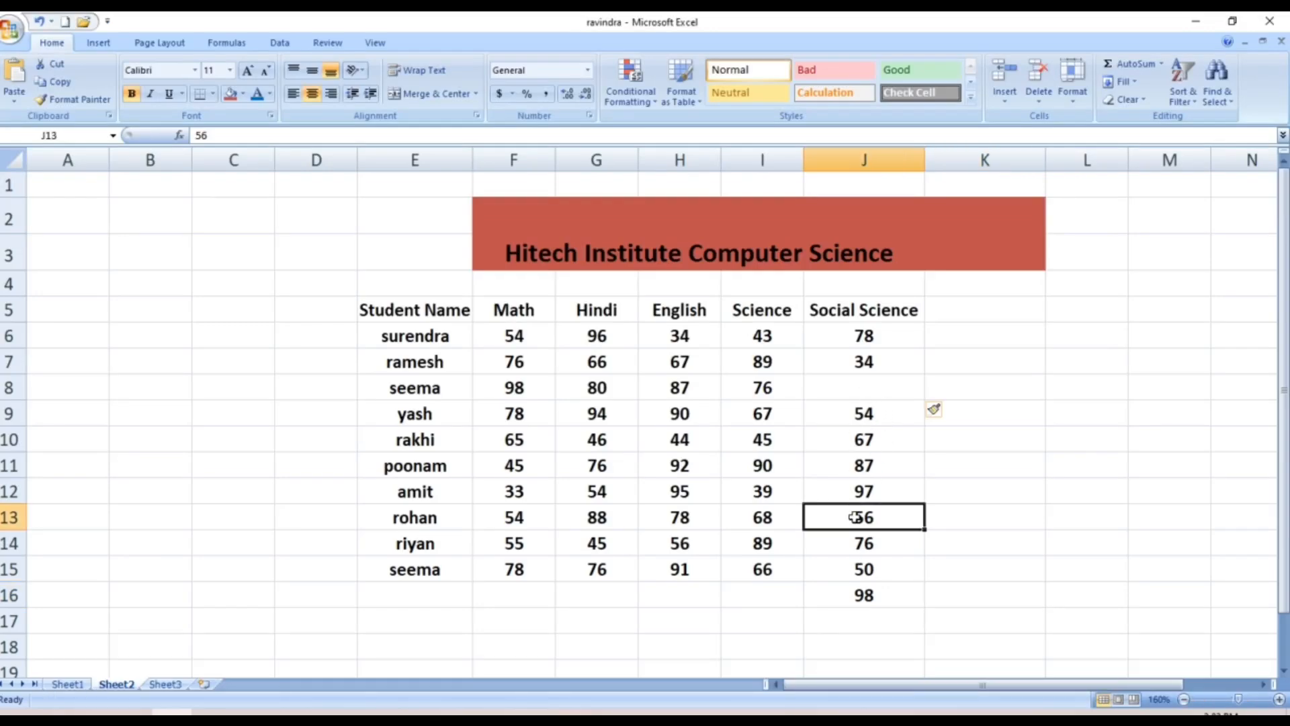
pyautogui.click(857, 594)
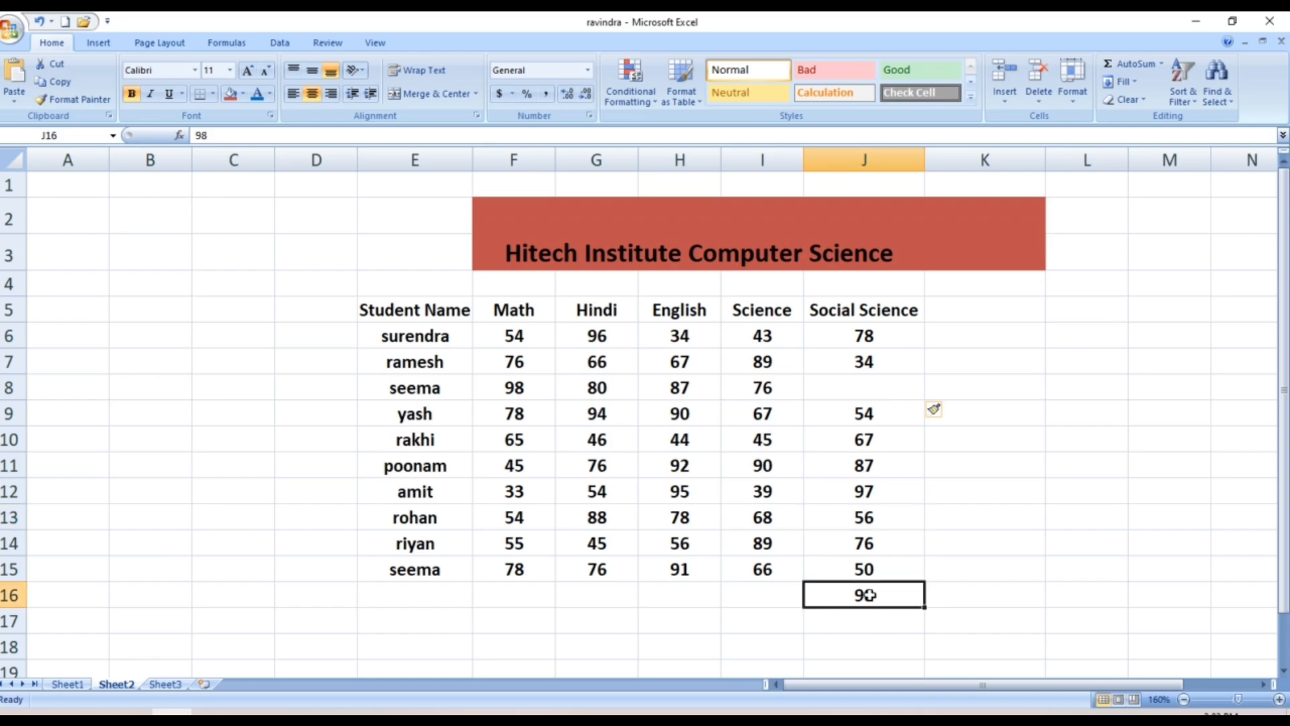
pyautogui.click(760, 312)
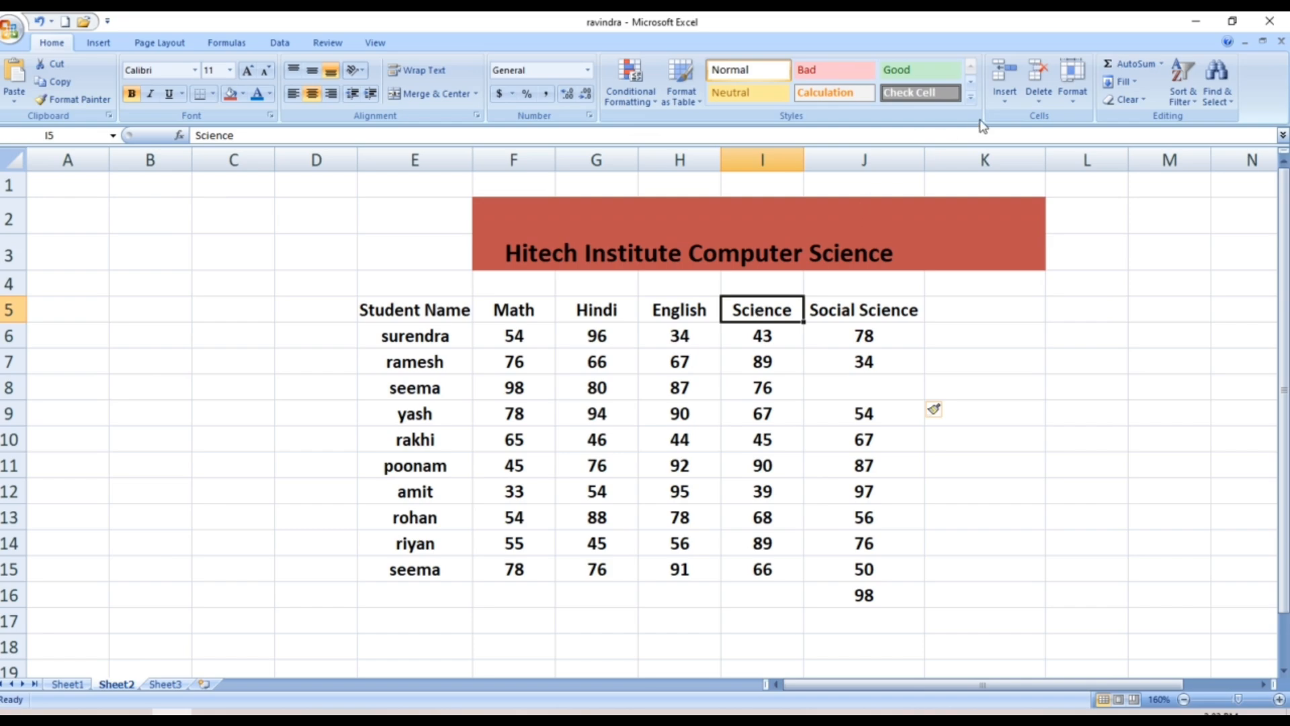
# Insert an empty row 7 between surendra and ramesh, pushing 98 down to J17
pyautogui.click(1001, 100)
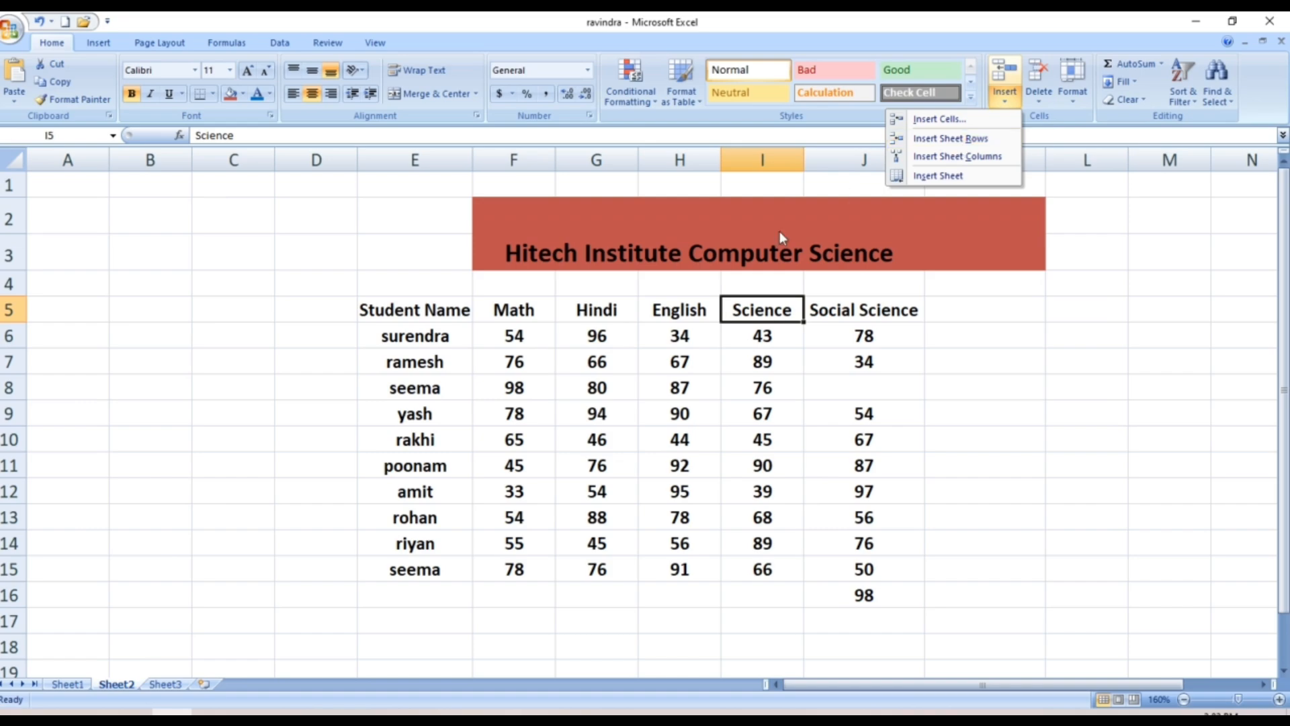
pyautogui.click(391, 360)
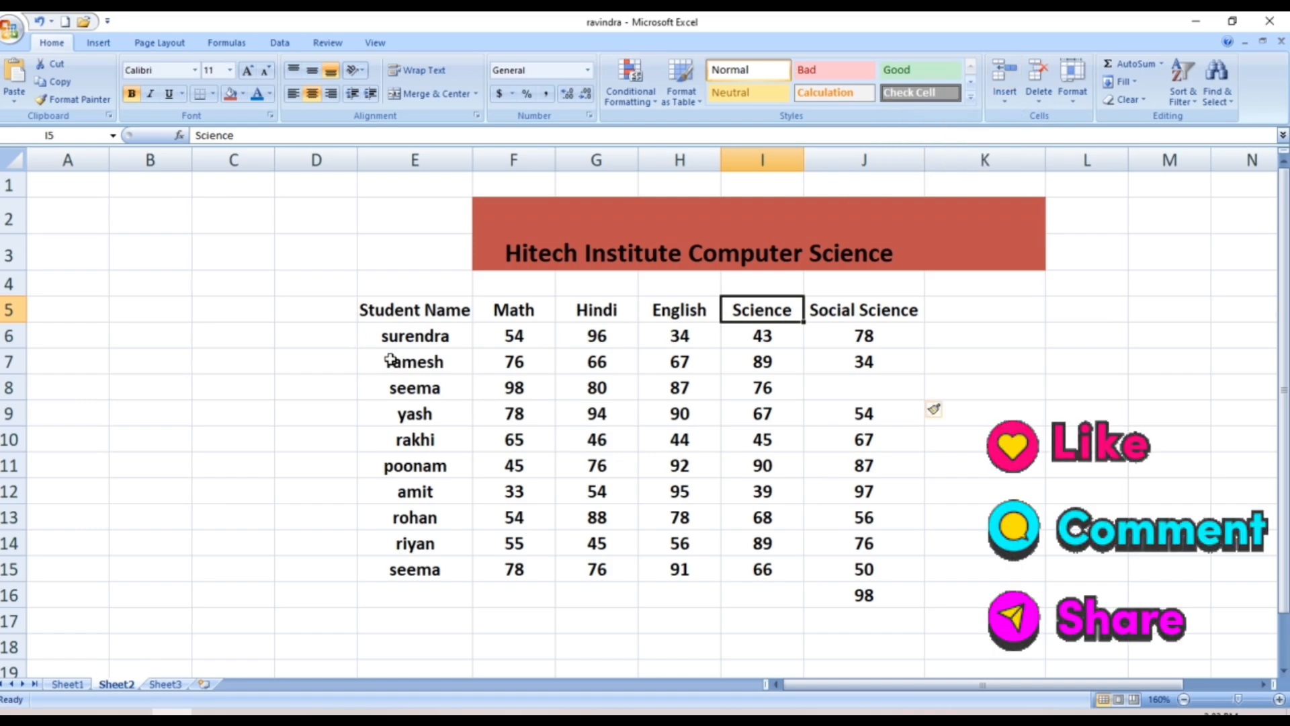
pyautogui.click(401, 363)
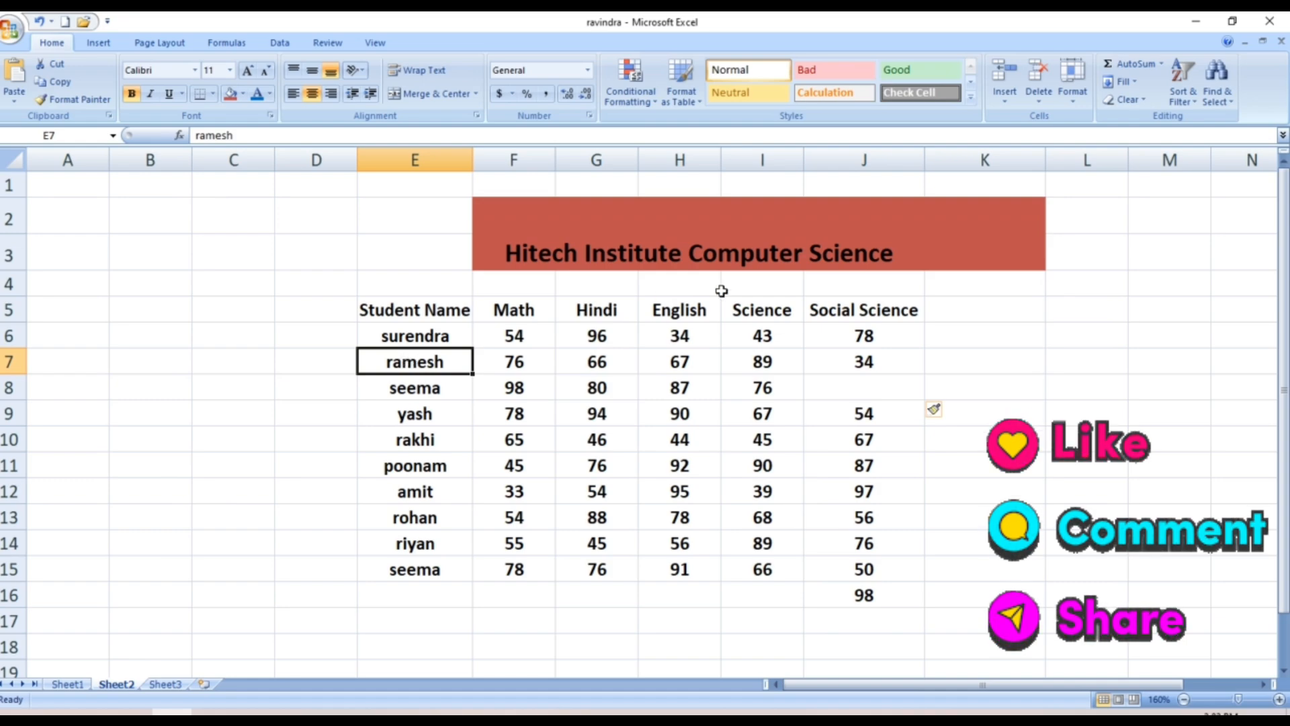
pyautogui.click(1003, 102)
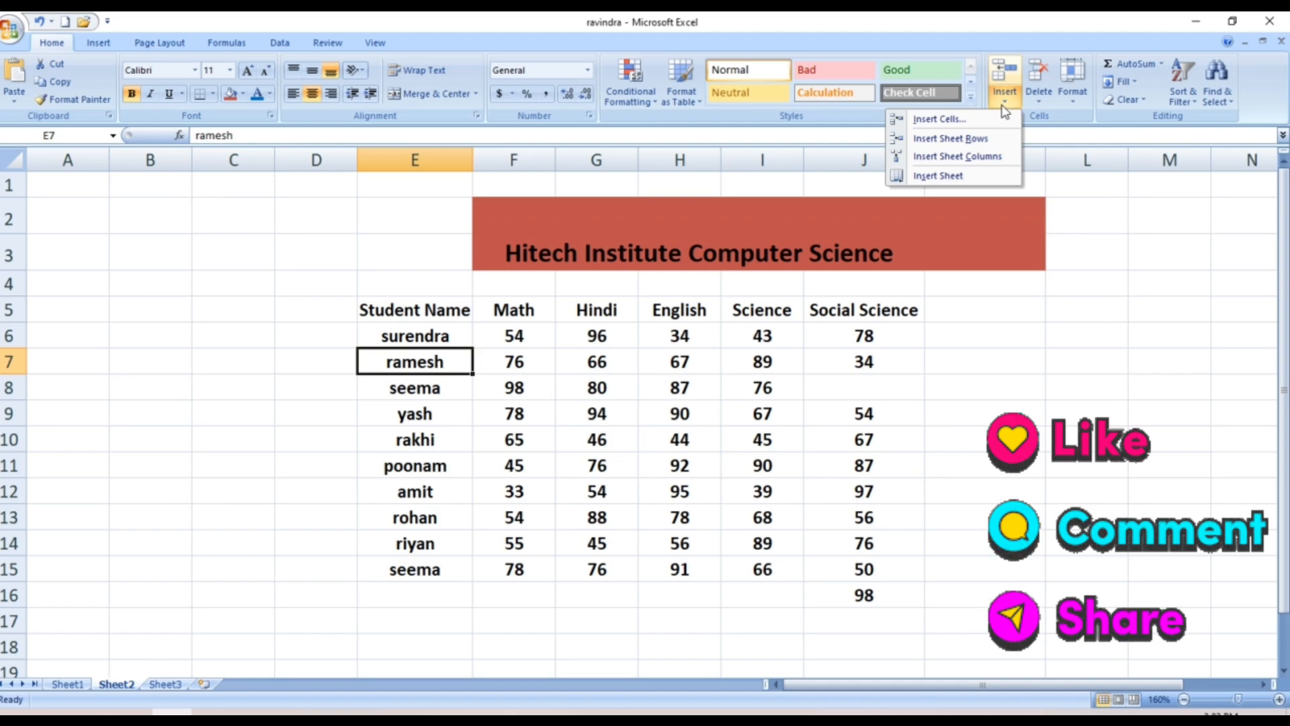
pyautogui.click(949, 138)
pyautogui.click(963, 135)
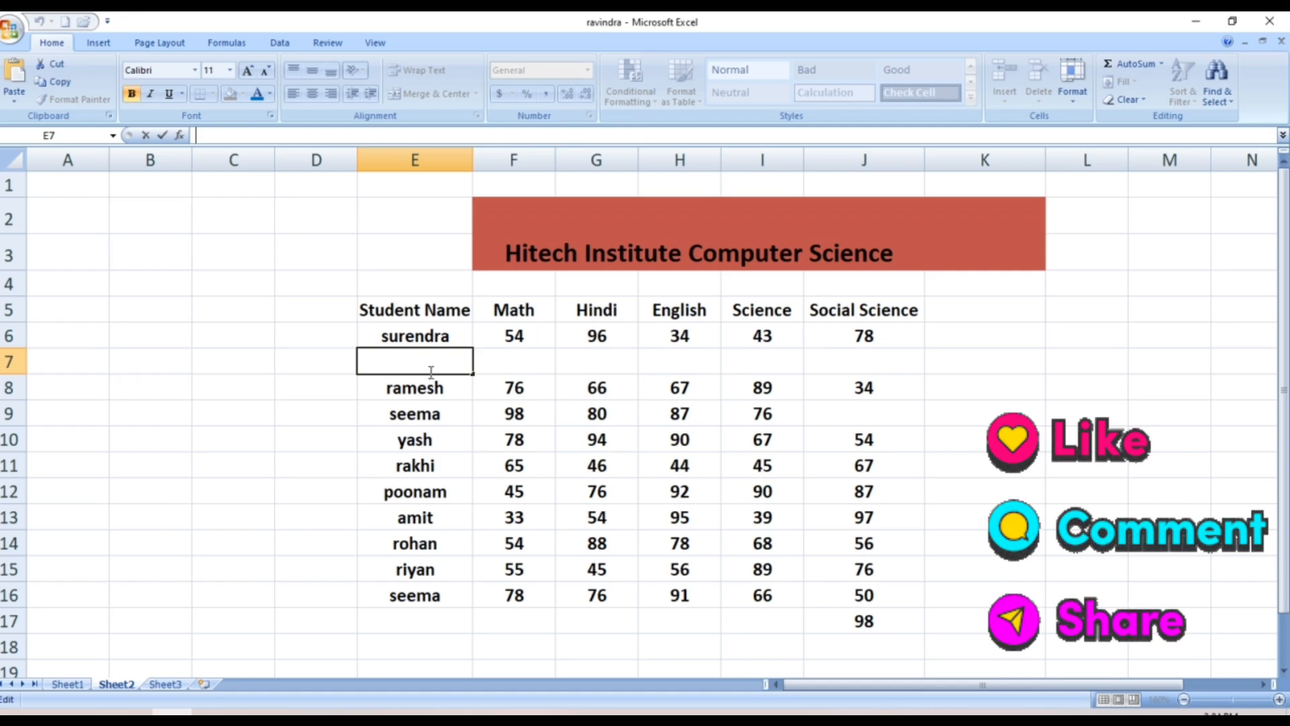
pyautogui.click(698, 312)
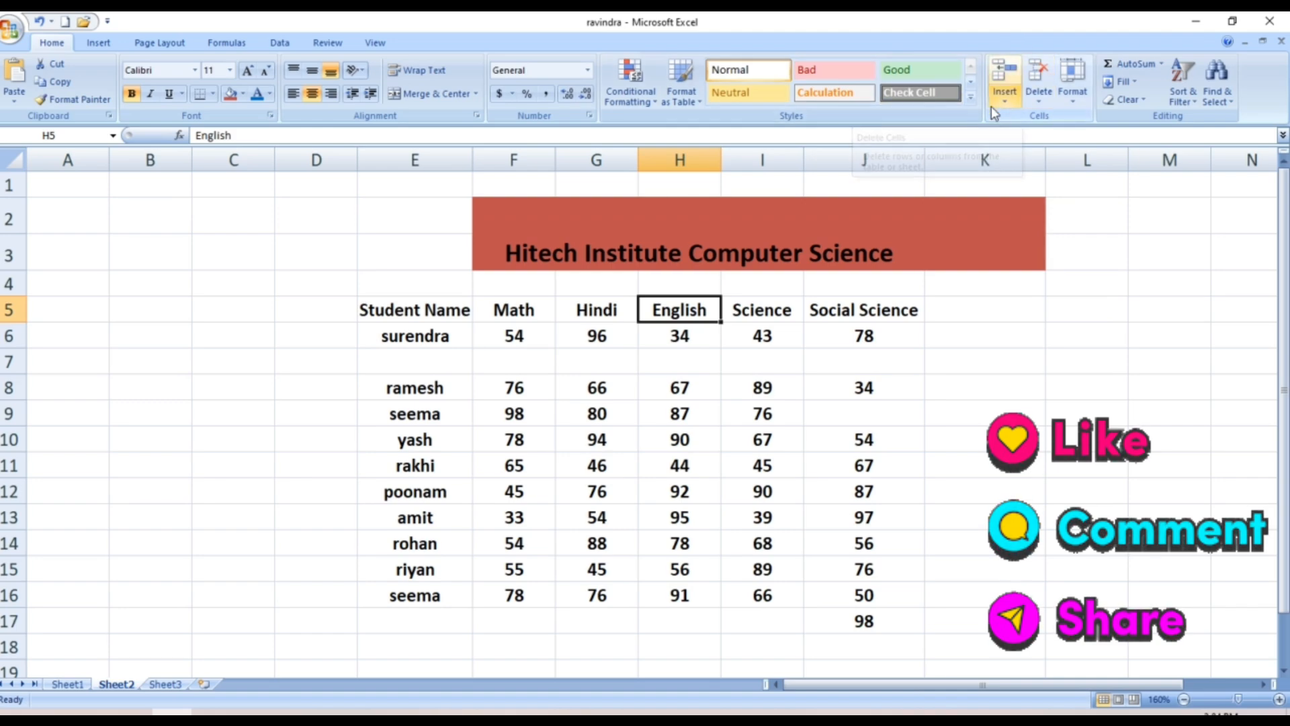
# Insert a blank column H before English, moving the Social Science marks to column K
pyautogui.click(1004, 94)
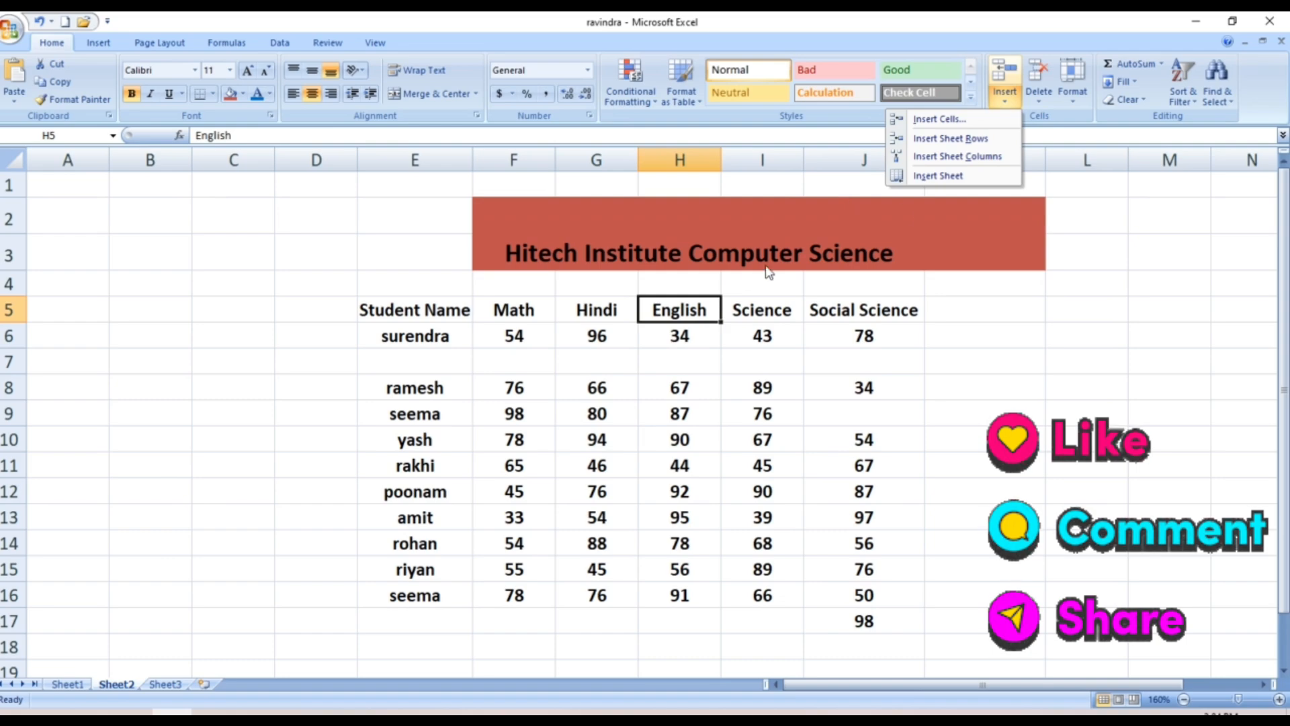
pyautogui.click(988, 163)
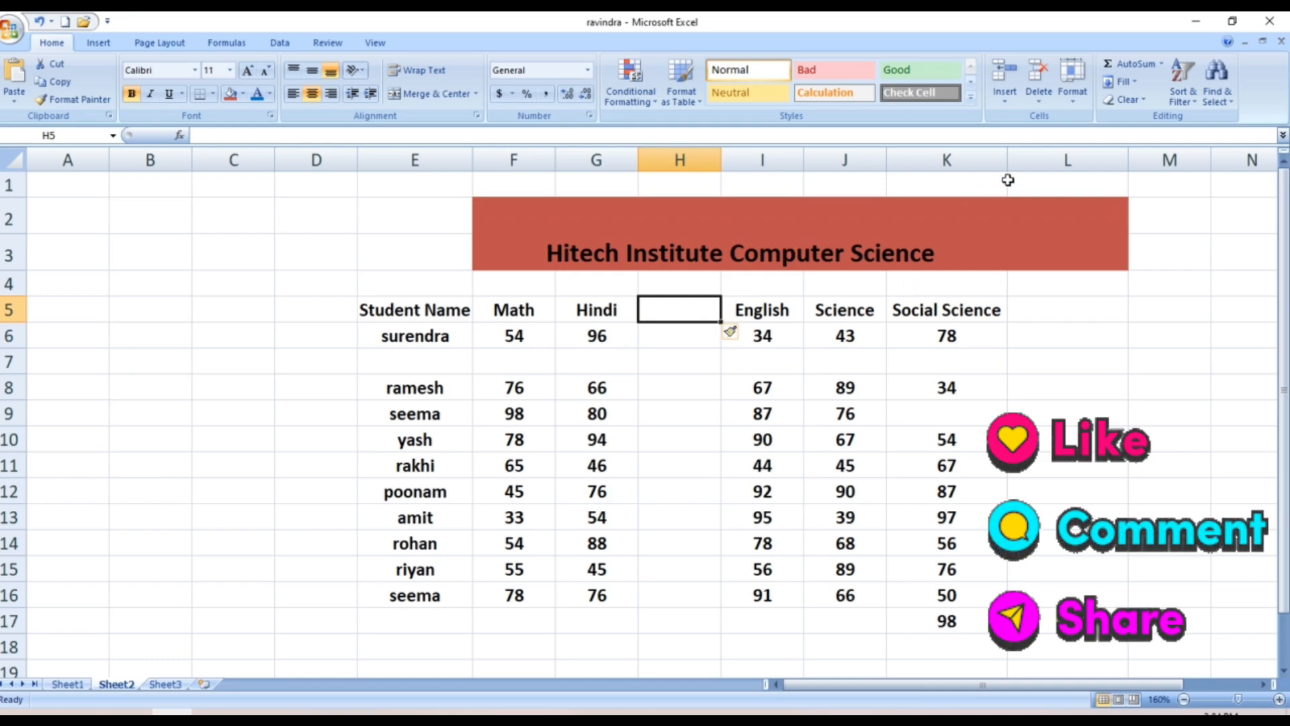
pyautogui.click(1012, 96)
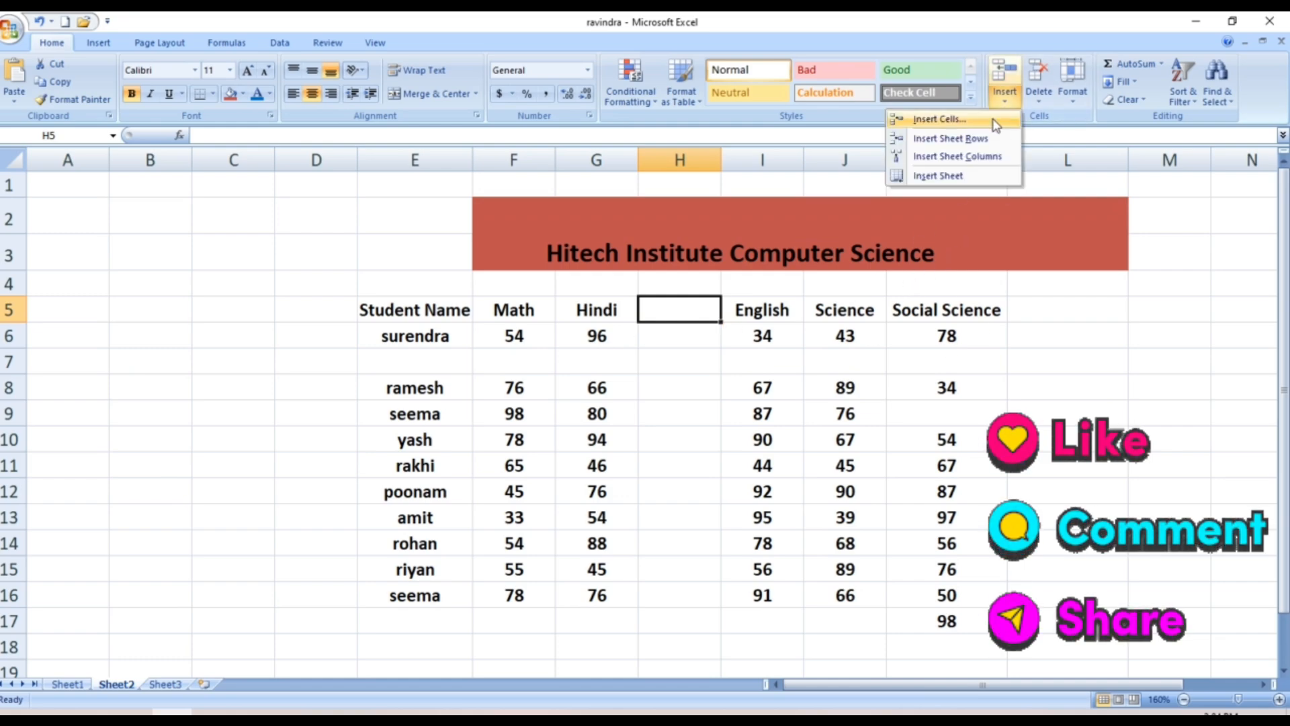
# Add a blank worksheet Sheet4 between Sheet1 and Sheet2, then show the Delete options
pyautogui.click(952, 177)
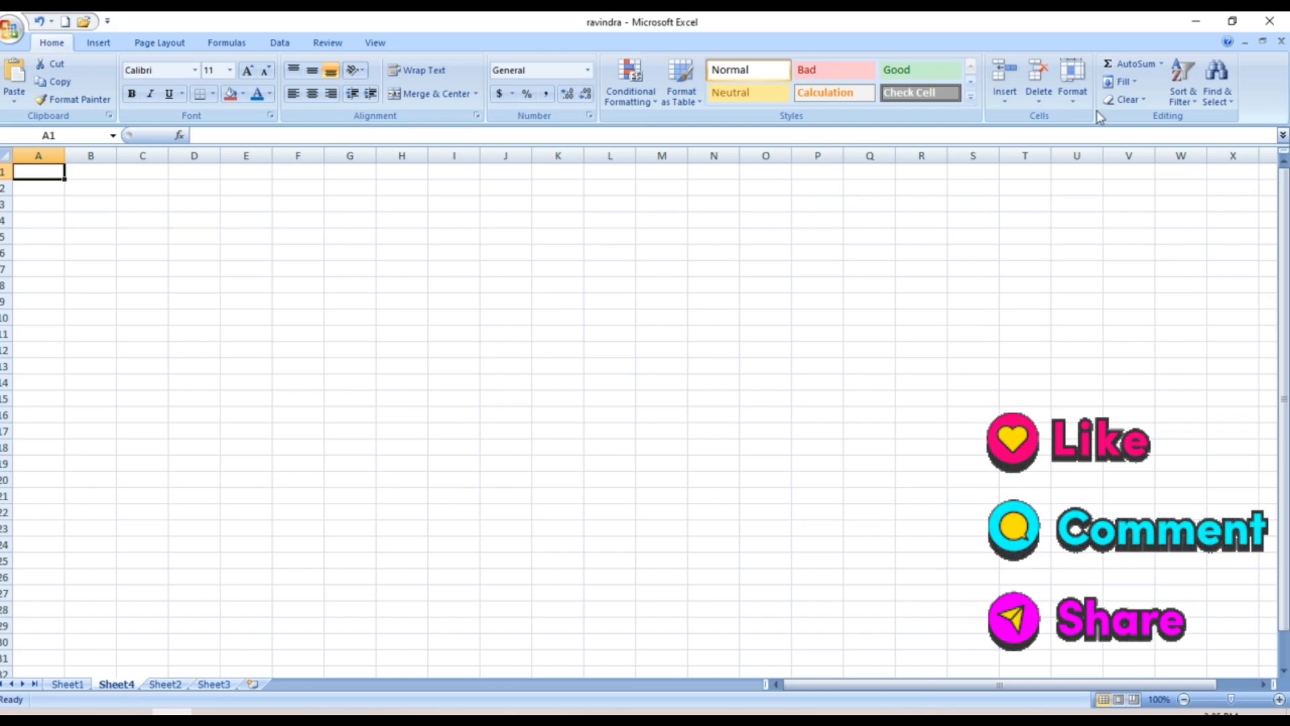
pyautogui.click(1041, 101)
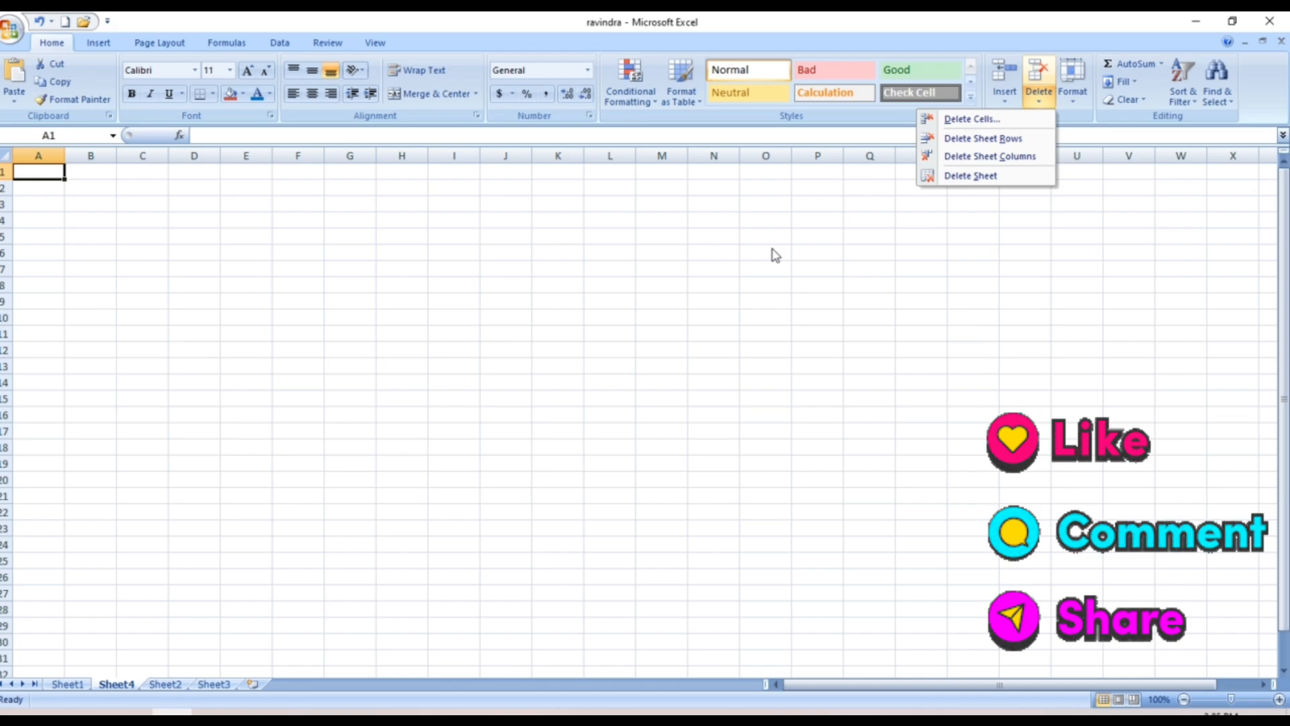
# Dismiss the Delete menu, go back to Sheet2's marks table and select empty cell K9
pyautogui.click(207, 681)
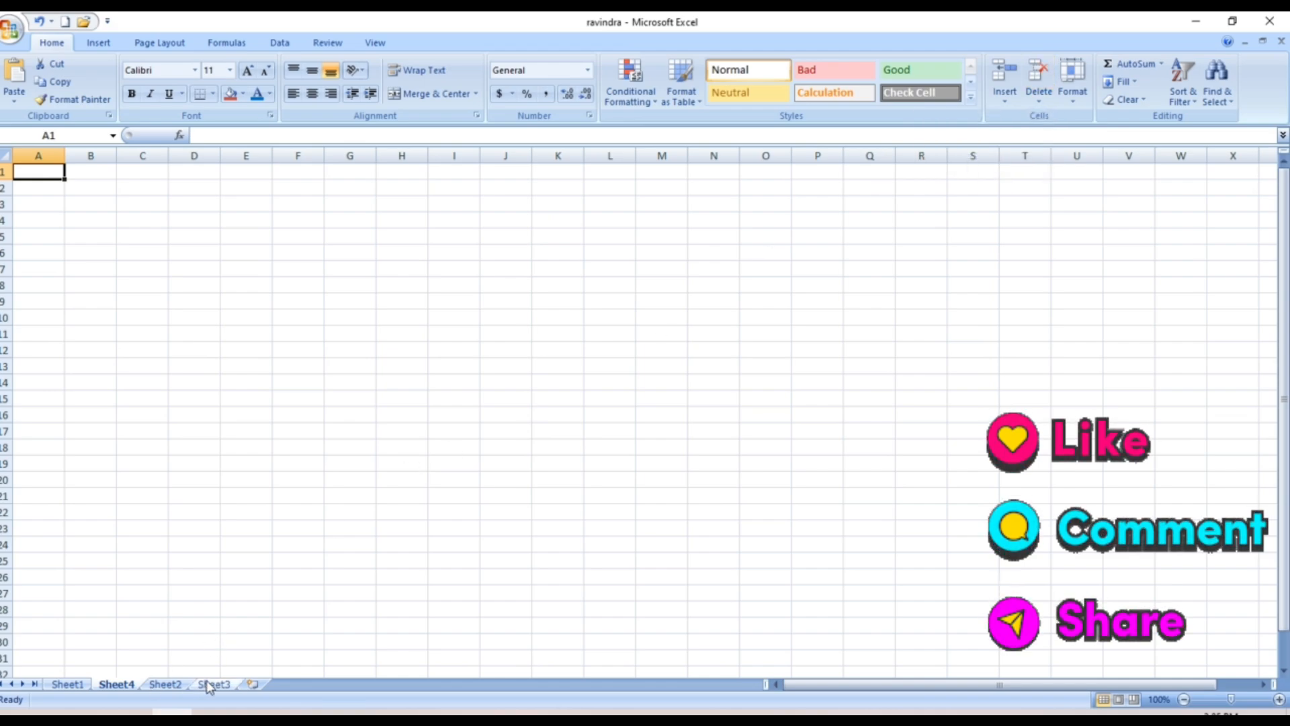
pyautogui.click(66, 684)
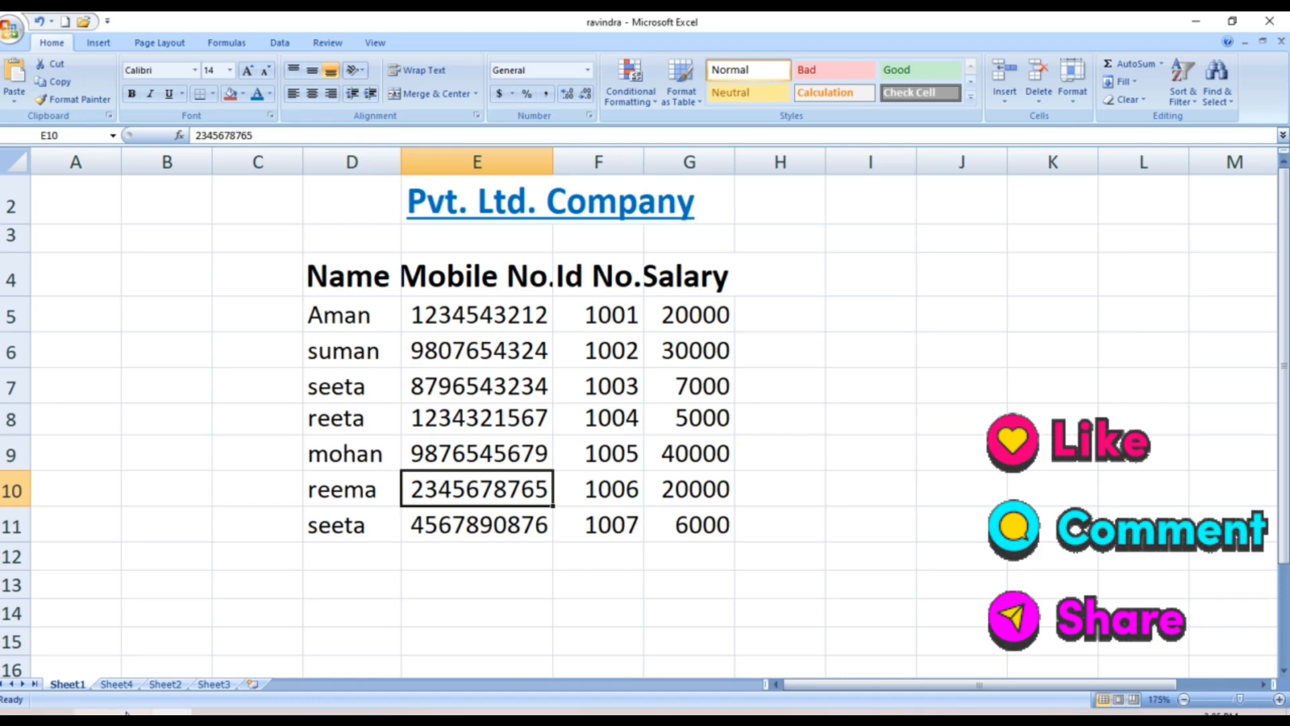
pyautogui.click(165, 684)
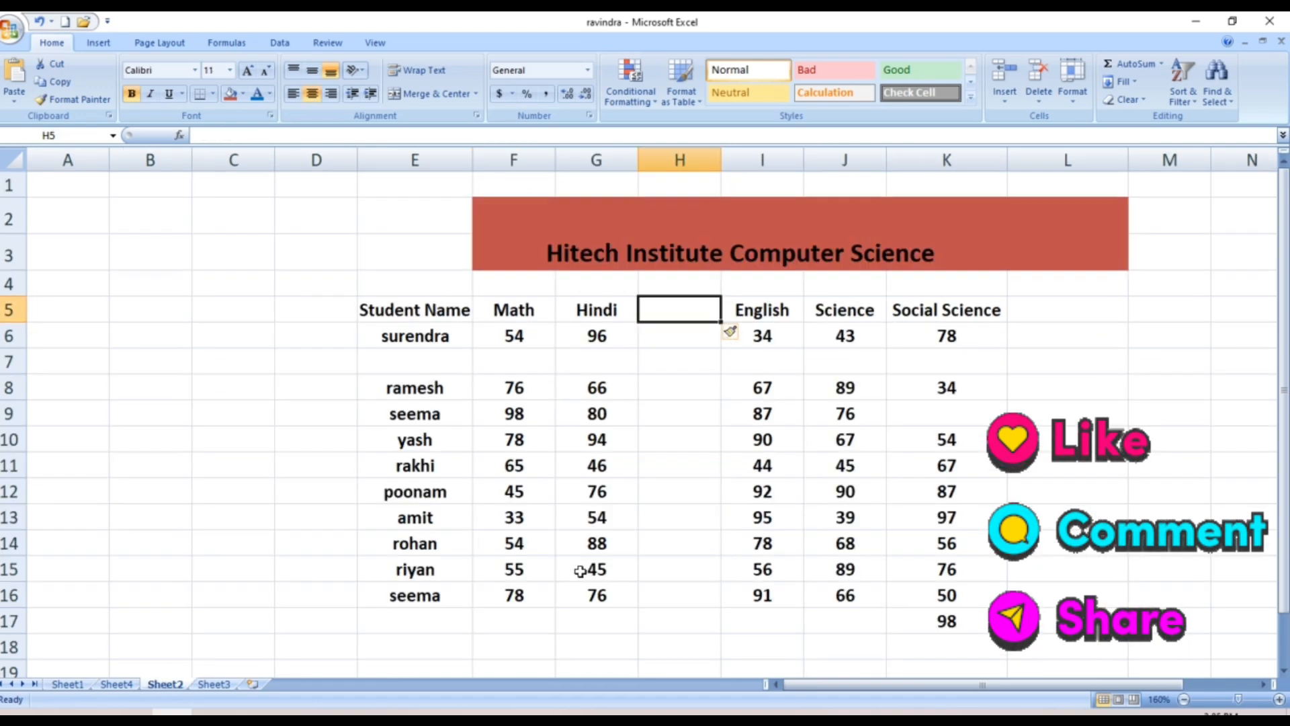
pyautogui.click(913, 418)
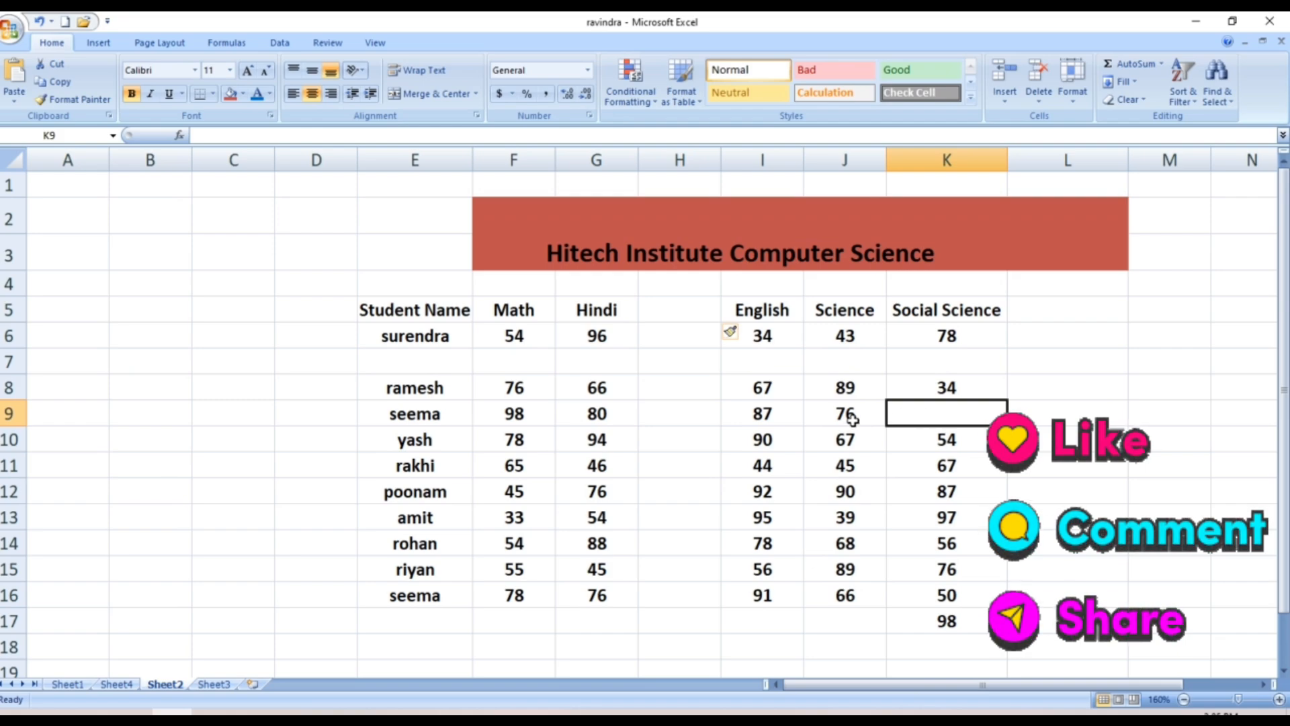
pyautogui.click(831, 424)
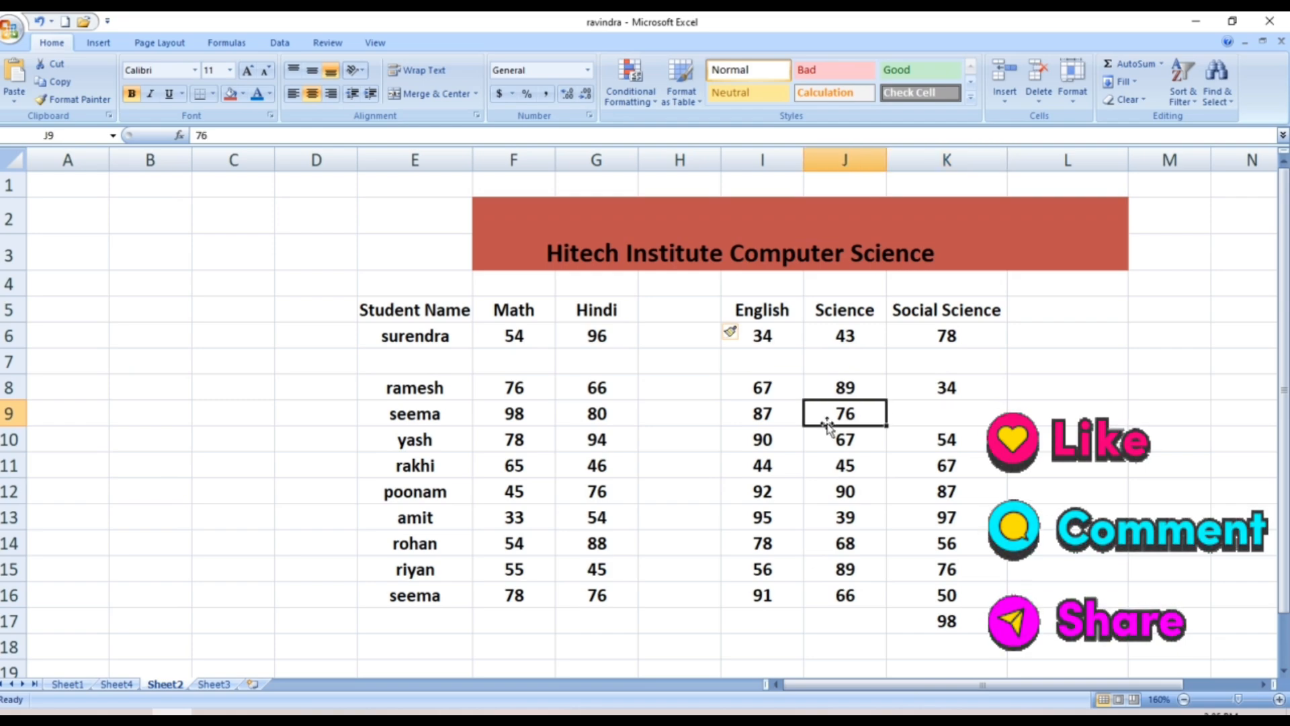
pyautogui.click(774, 440)
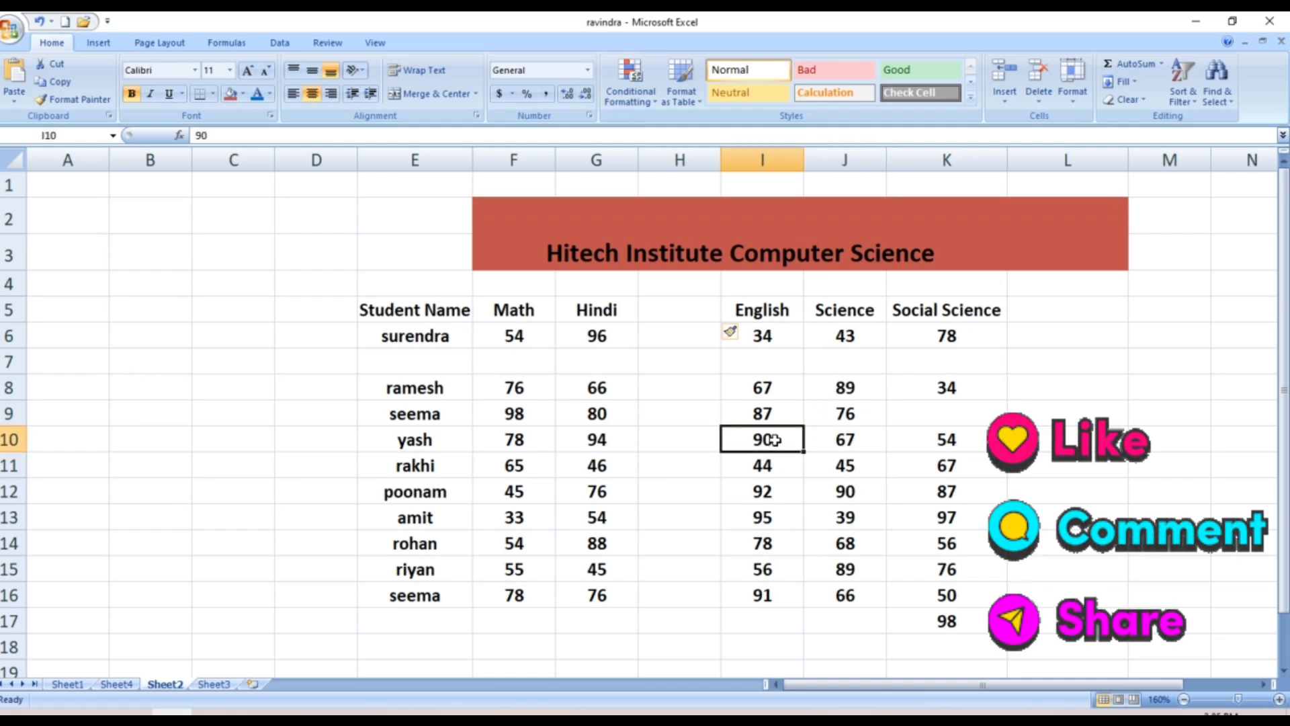
pyautogui.click(907, 422)
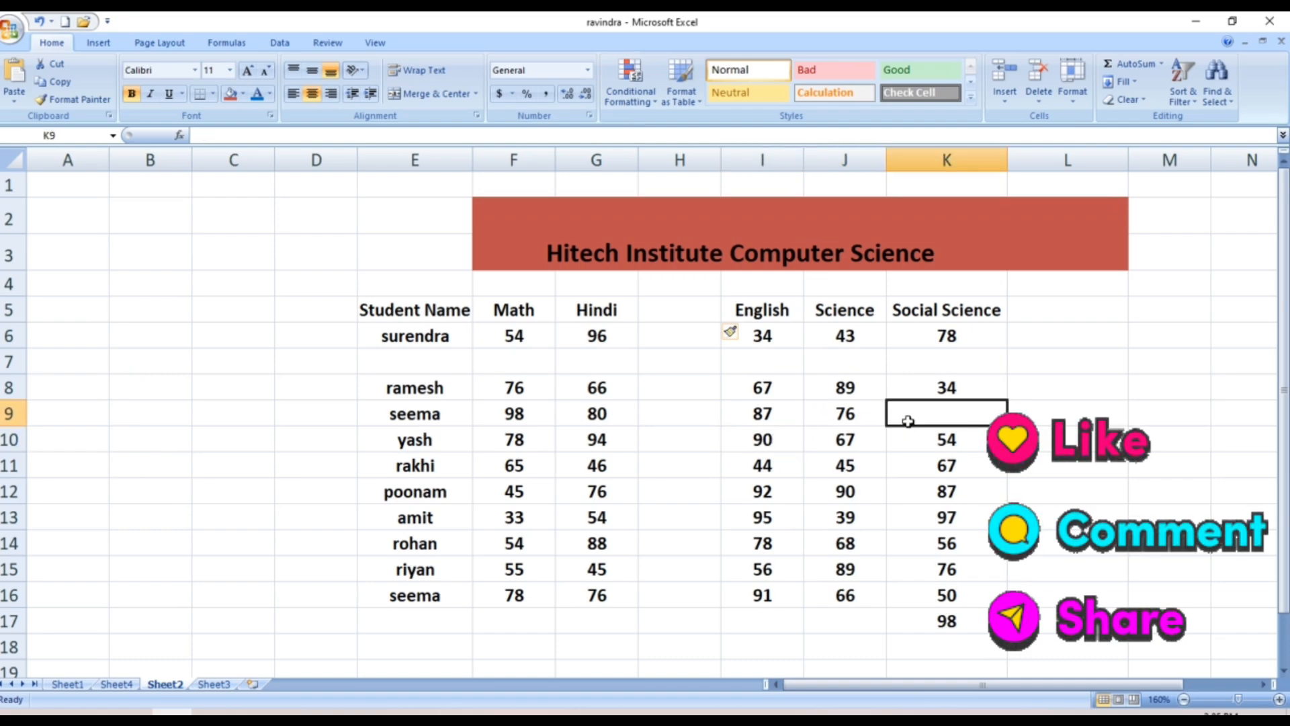
# Delete the blank cell K9 with Shift cells up, so 98 moves to K16
pyautogui.click(1038, 104)
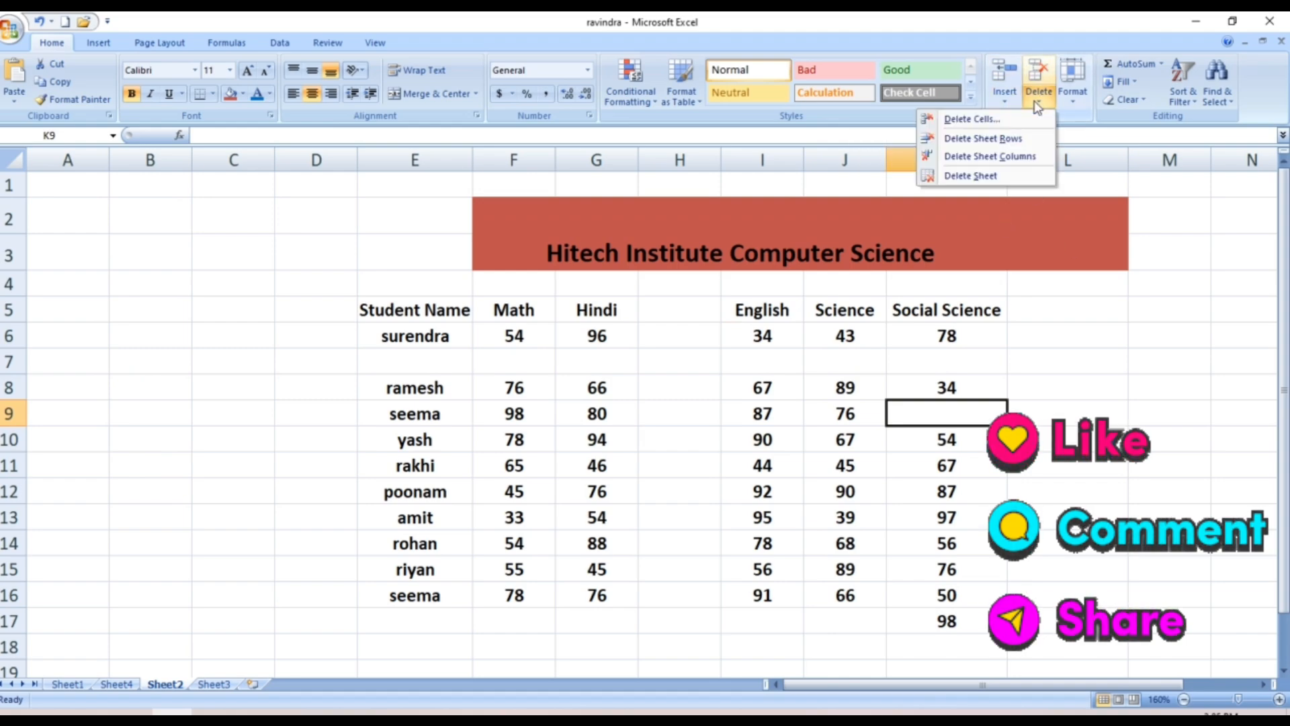
pyautogui.click(971, 120)
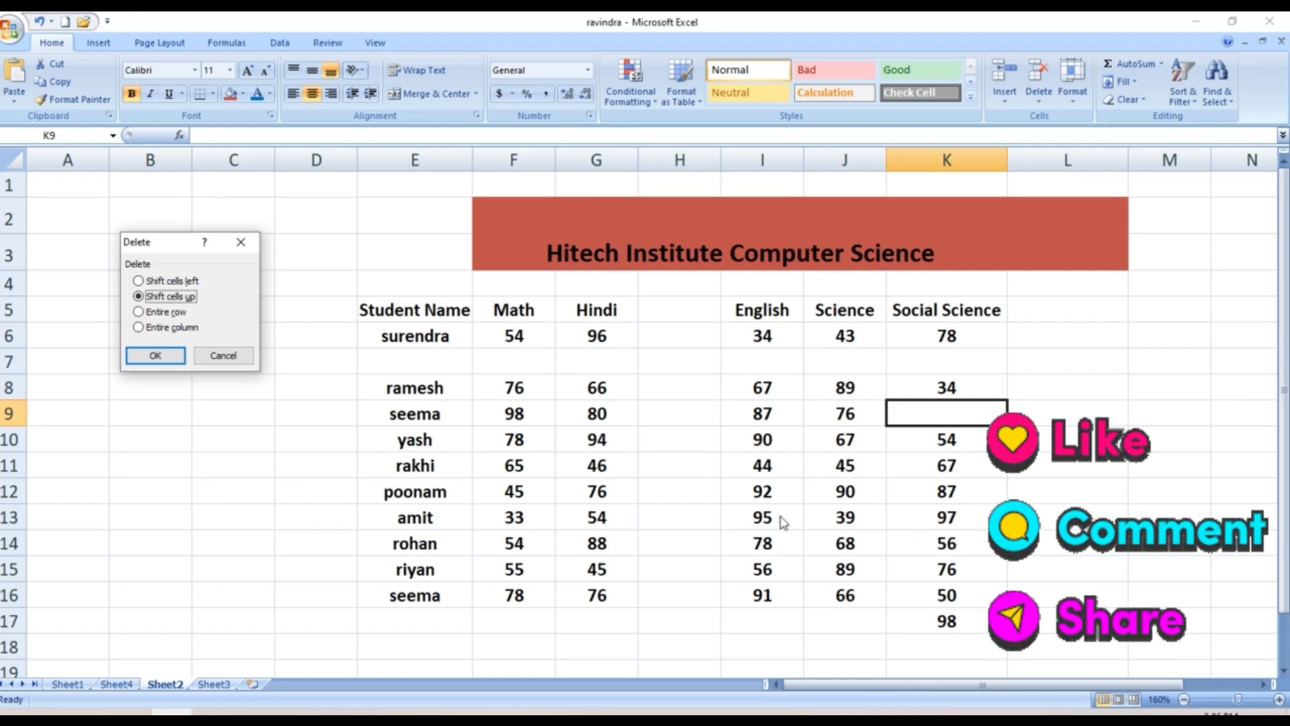
pyautogui.click(155, 356)
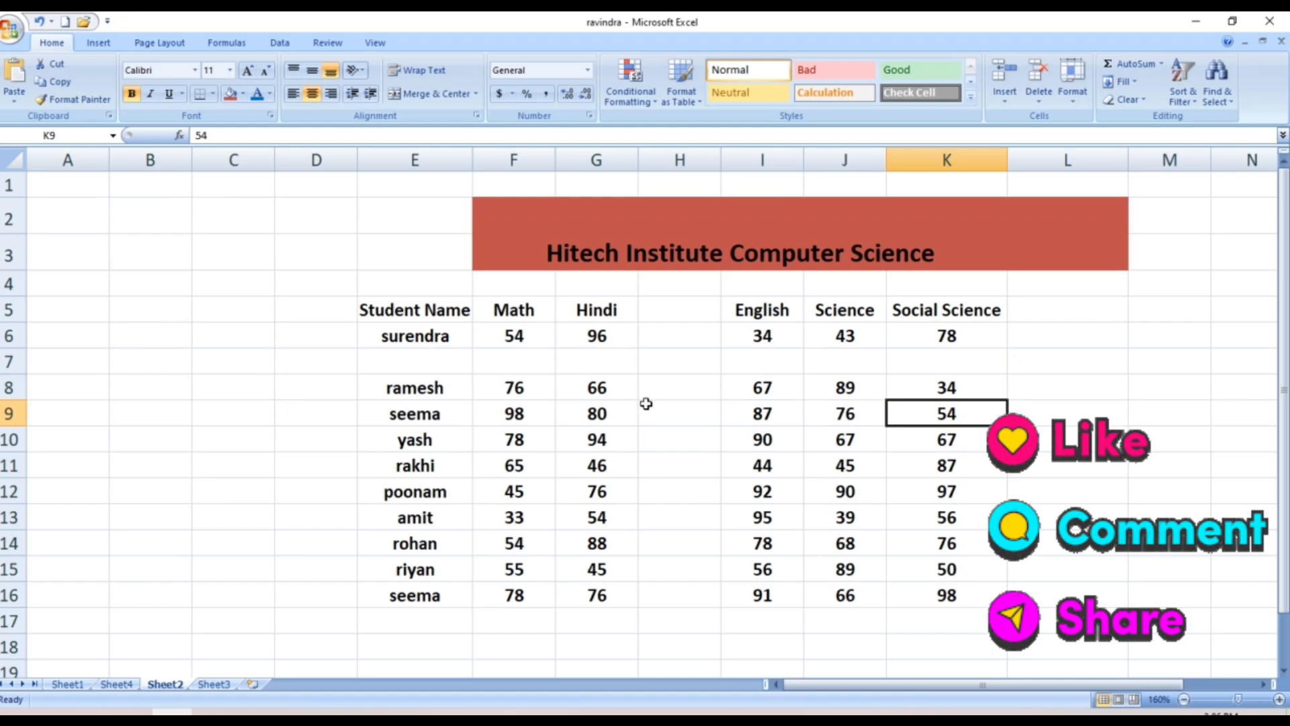
# Delete the empty row 7 under surendra
pyautogui.moveTo(901, 383); pyautogui.dragTo(903, 363)
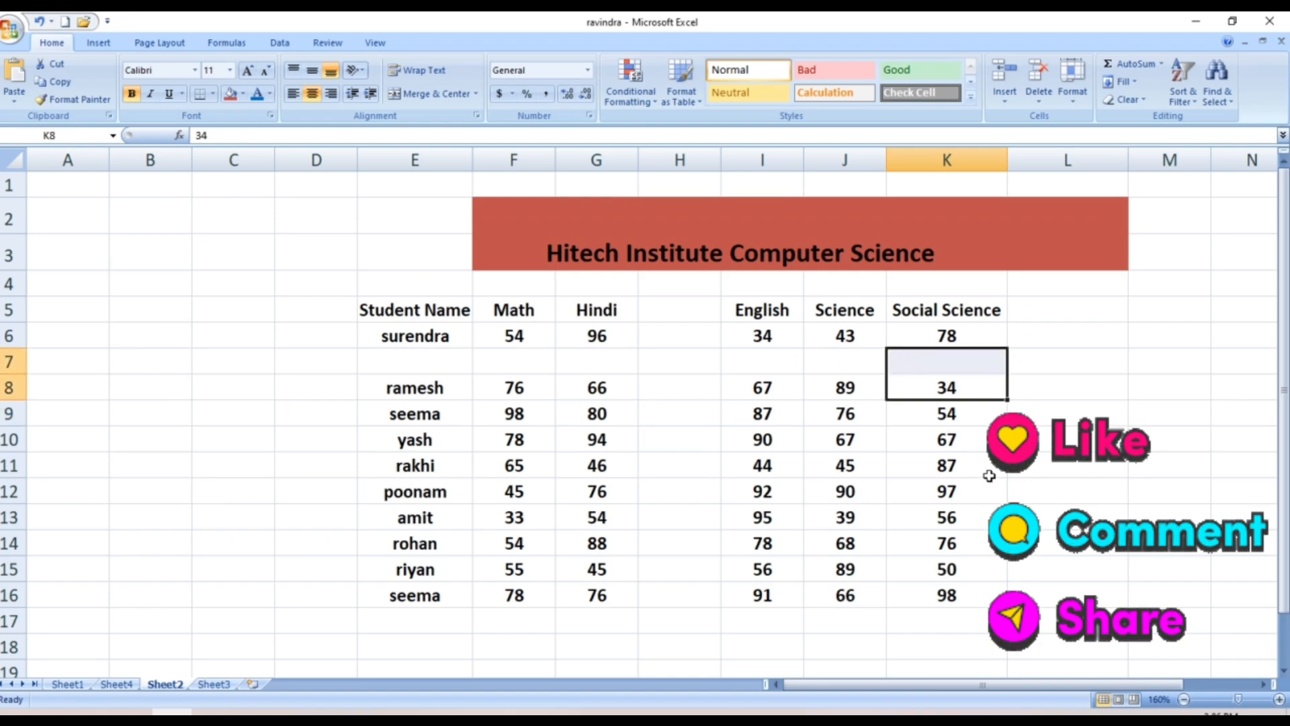
pyautogui.click(945, 622)
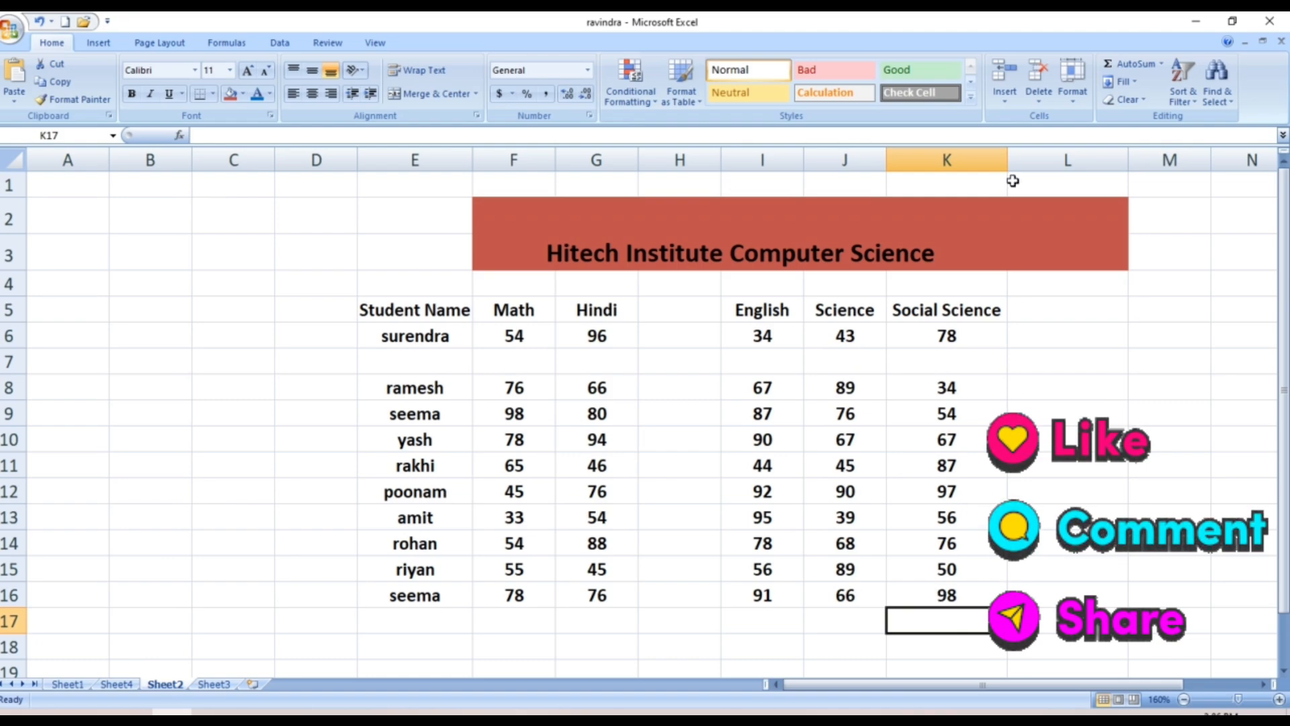
pyautogui.click(1041, 91)
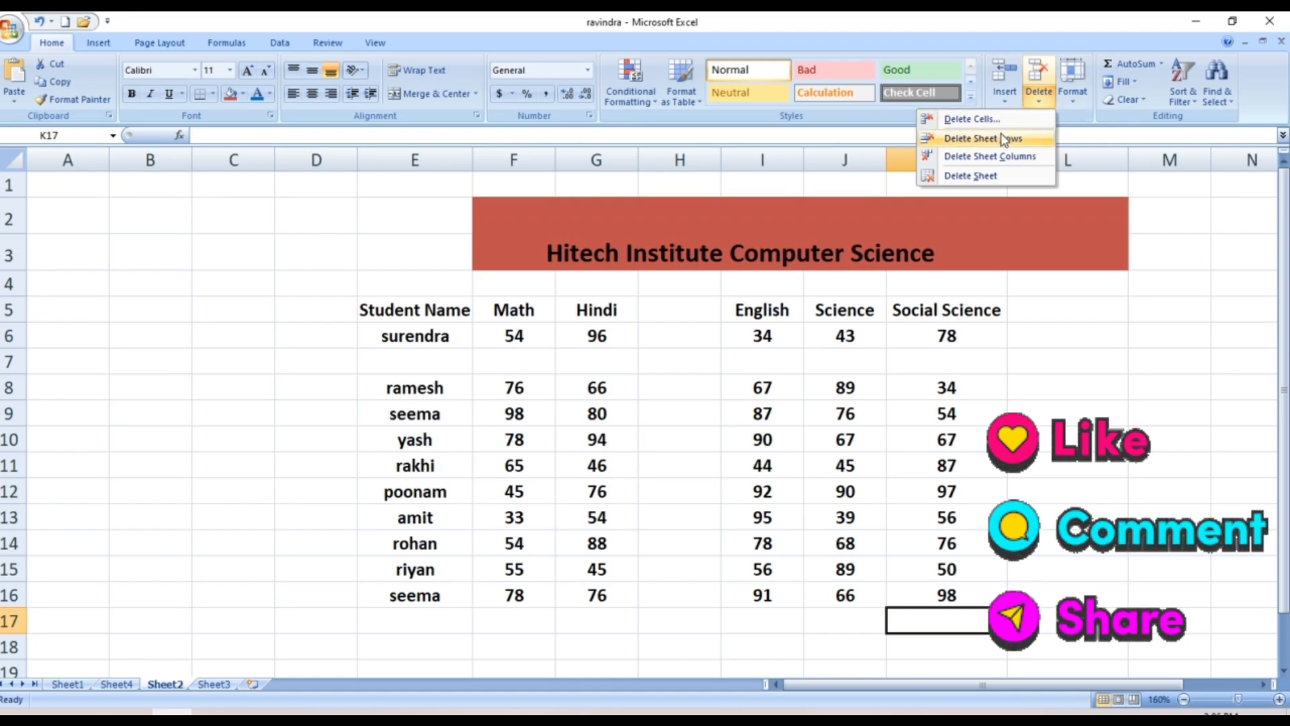
pyautogui.click(392, 362)
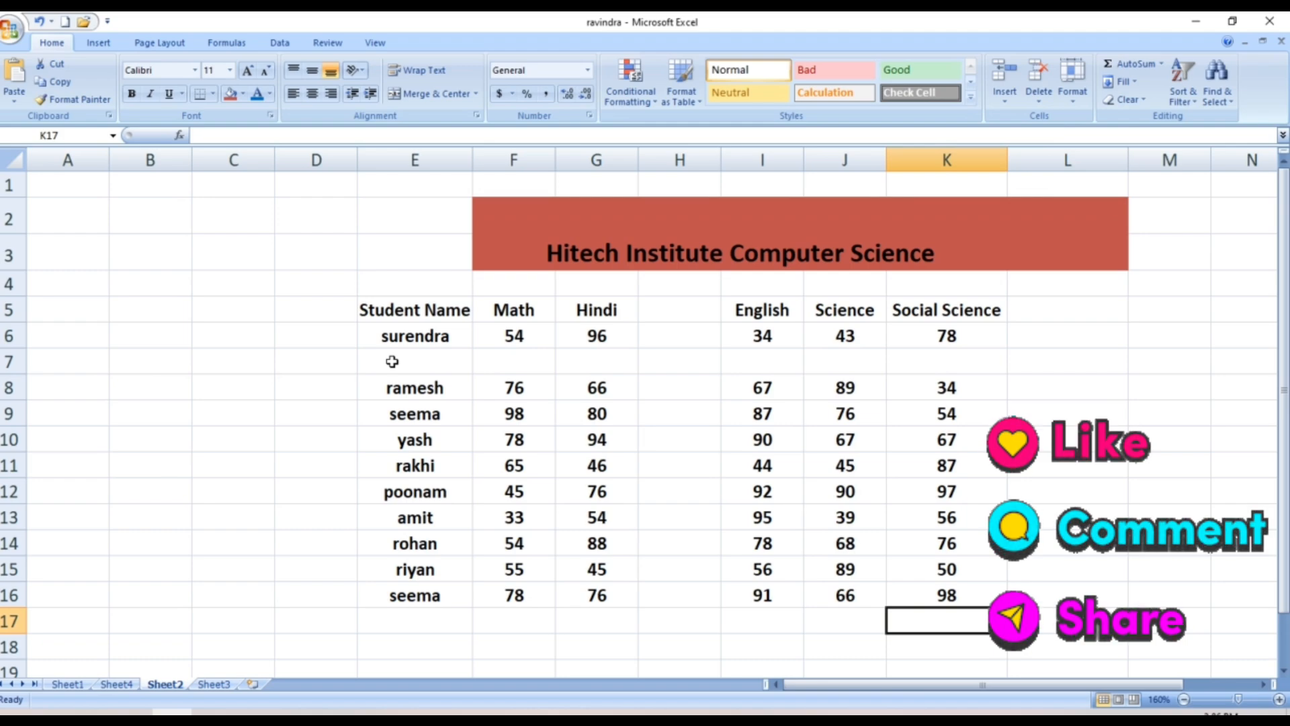
pyautogui.click(393, 362)
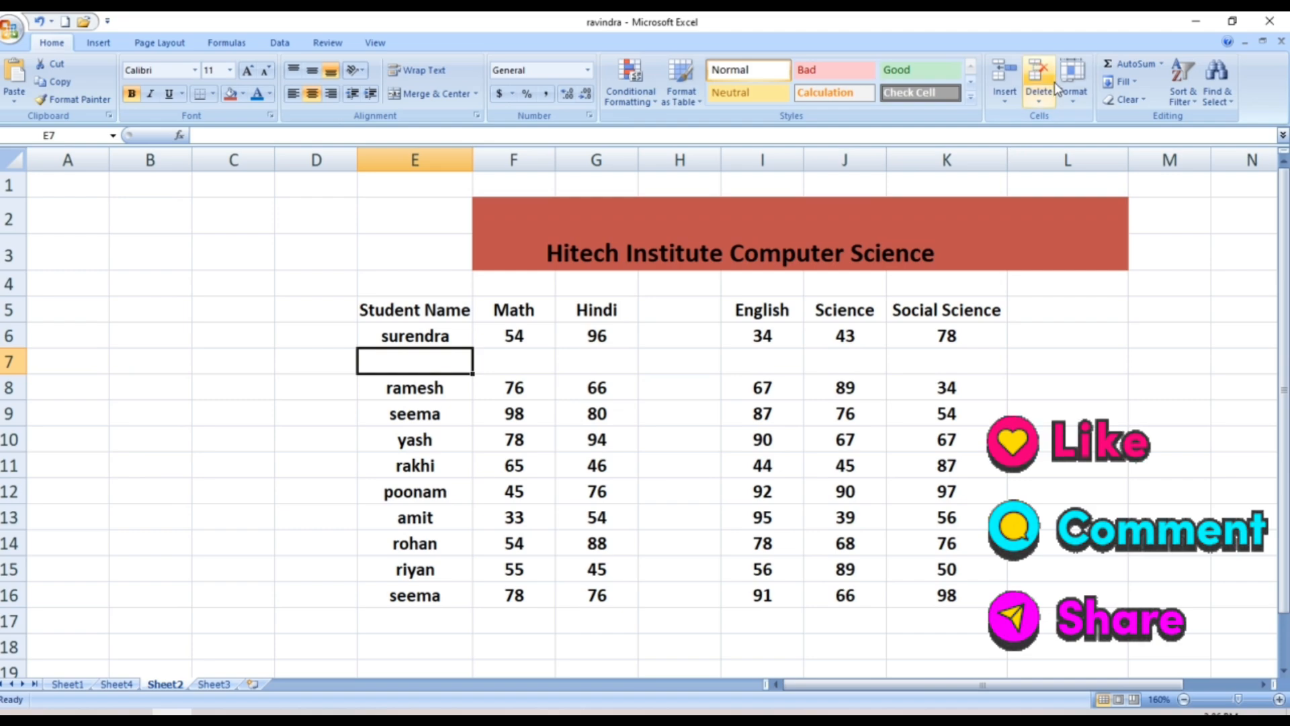
pyautogui.click(1038, 99)
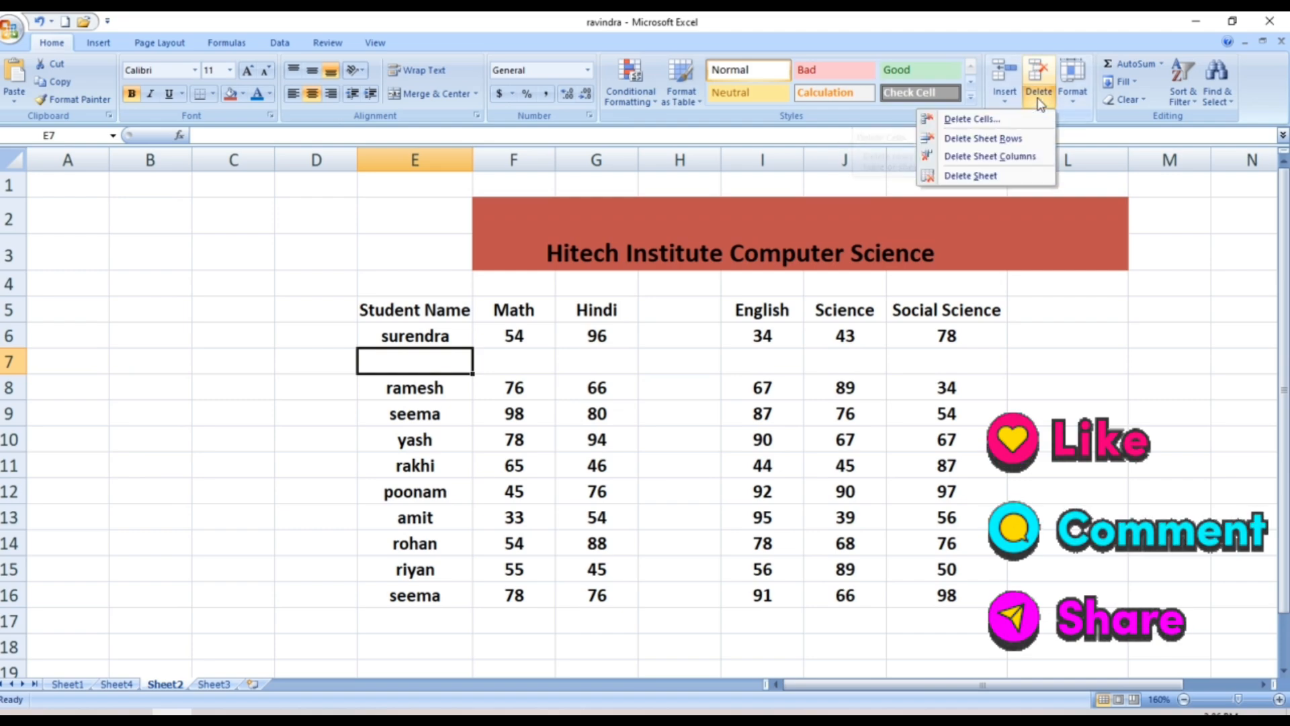
pyautogui.click(995, 139)
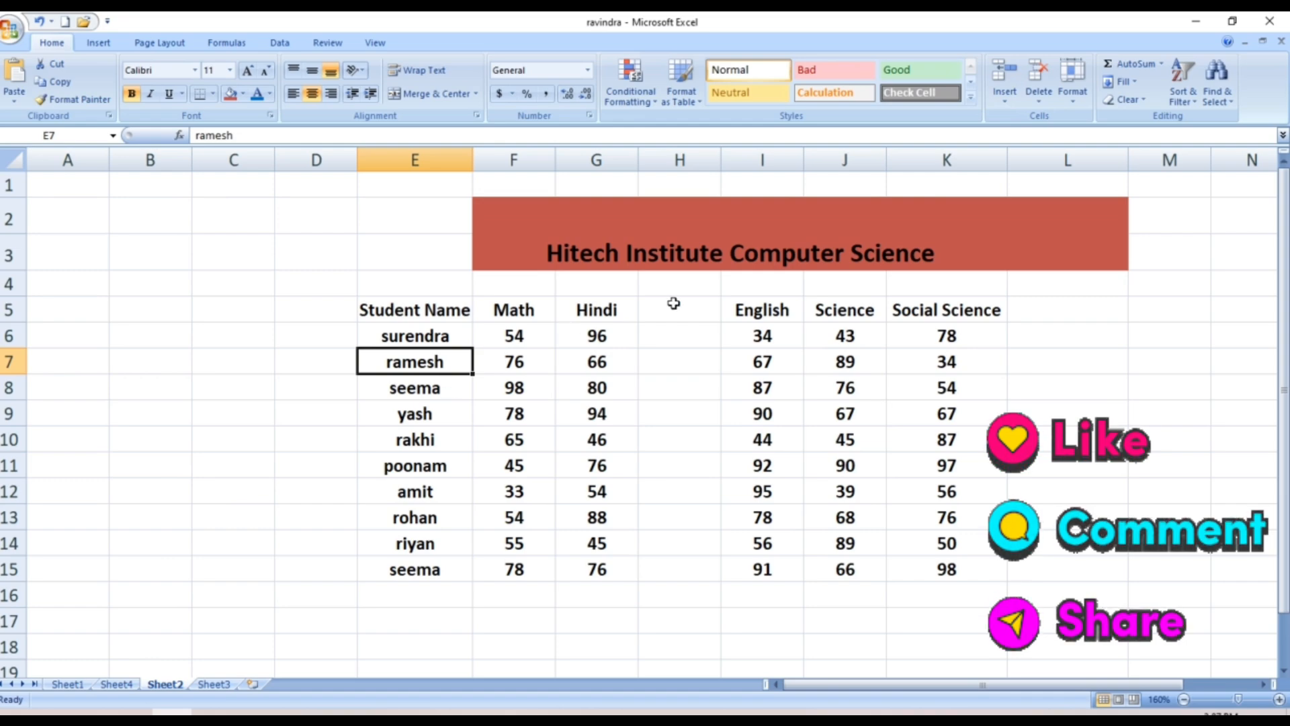
# Delete ramesh's row, leaving nine students in rows 6–14 with 98 in K14
pyautogui.click(1044, 106)
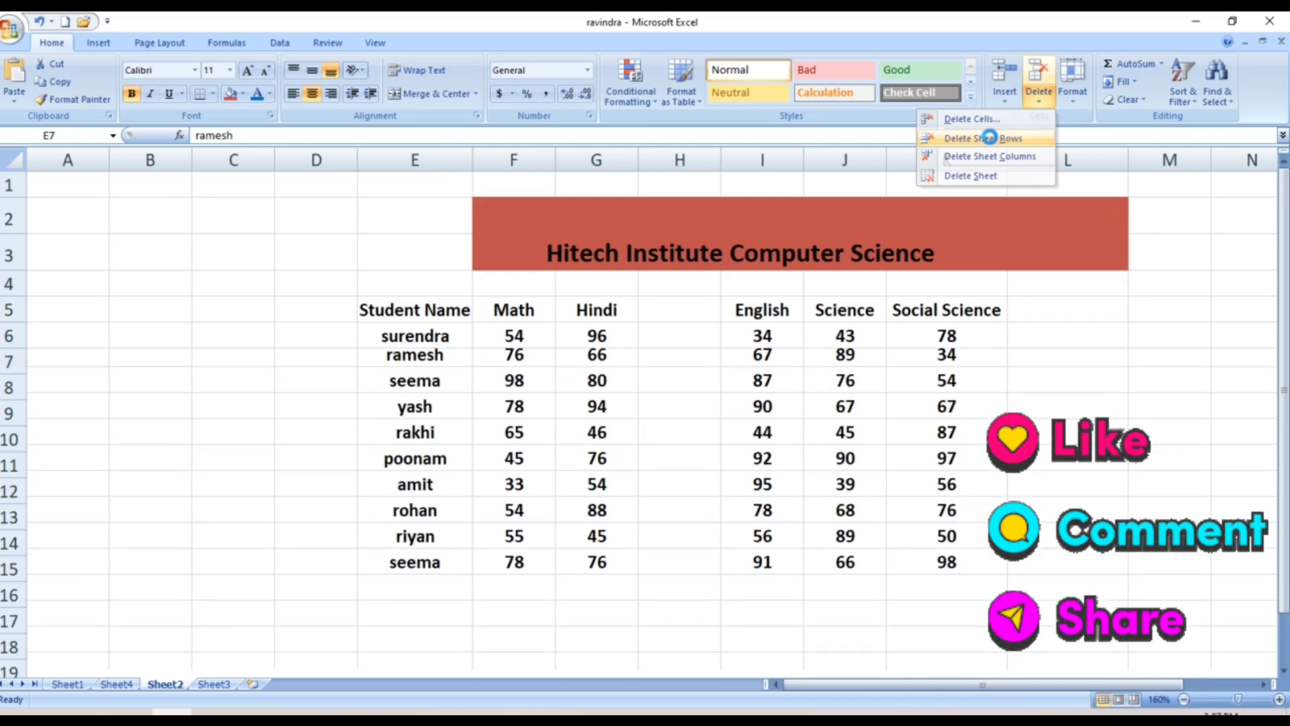
pyautogui.click(993, 139)
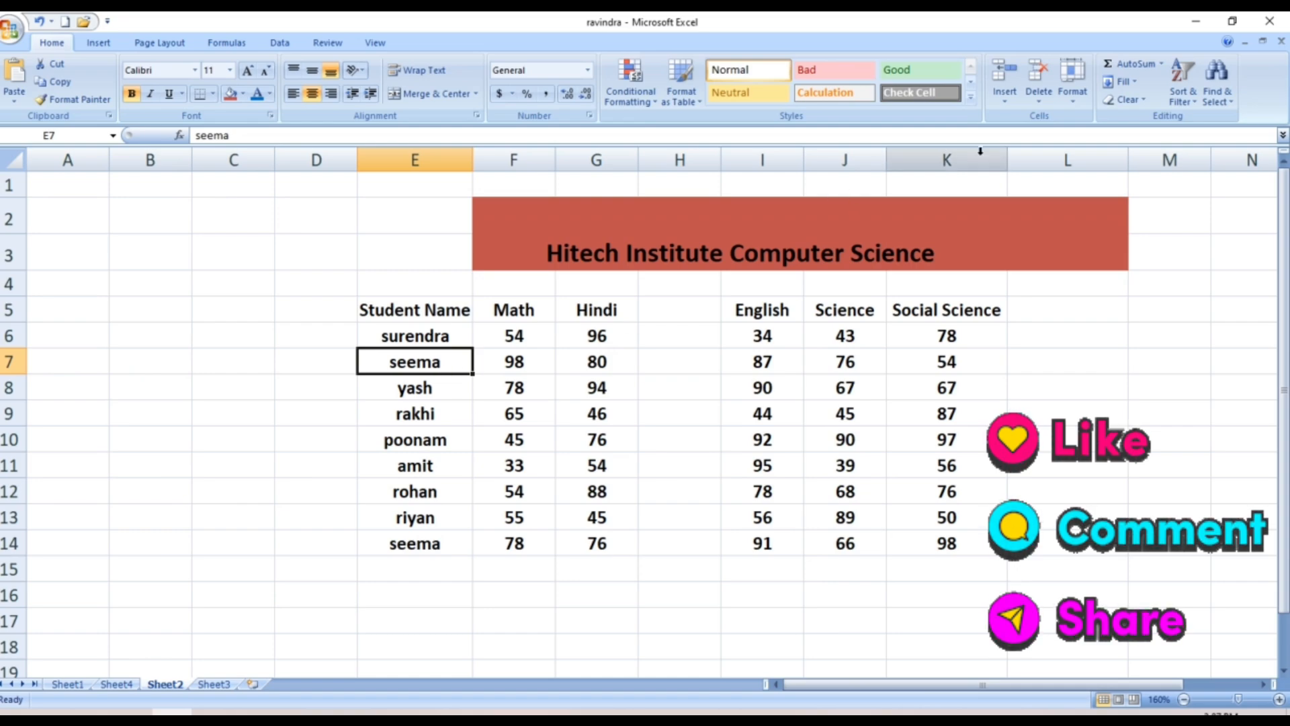
pyautogui.click(712, 307)
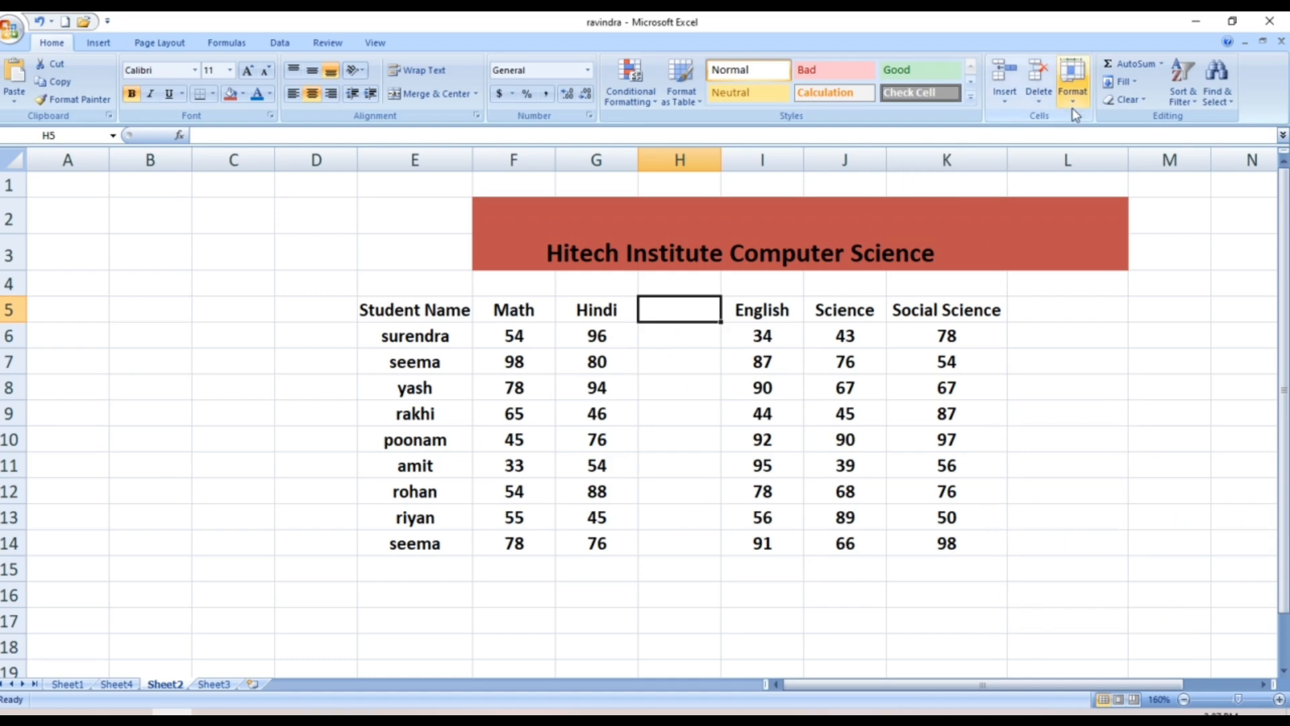
# Delete the empty column H so Social Science marks sit in column J
pyautogui.click(1041, 101)
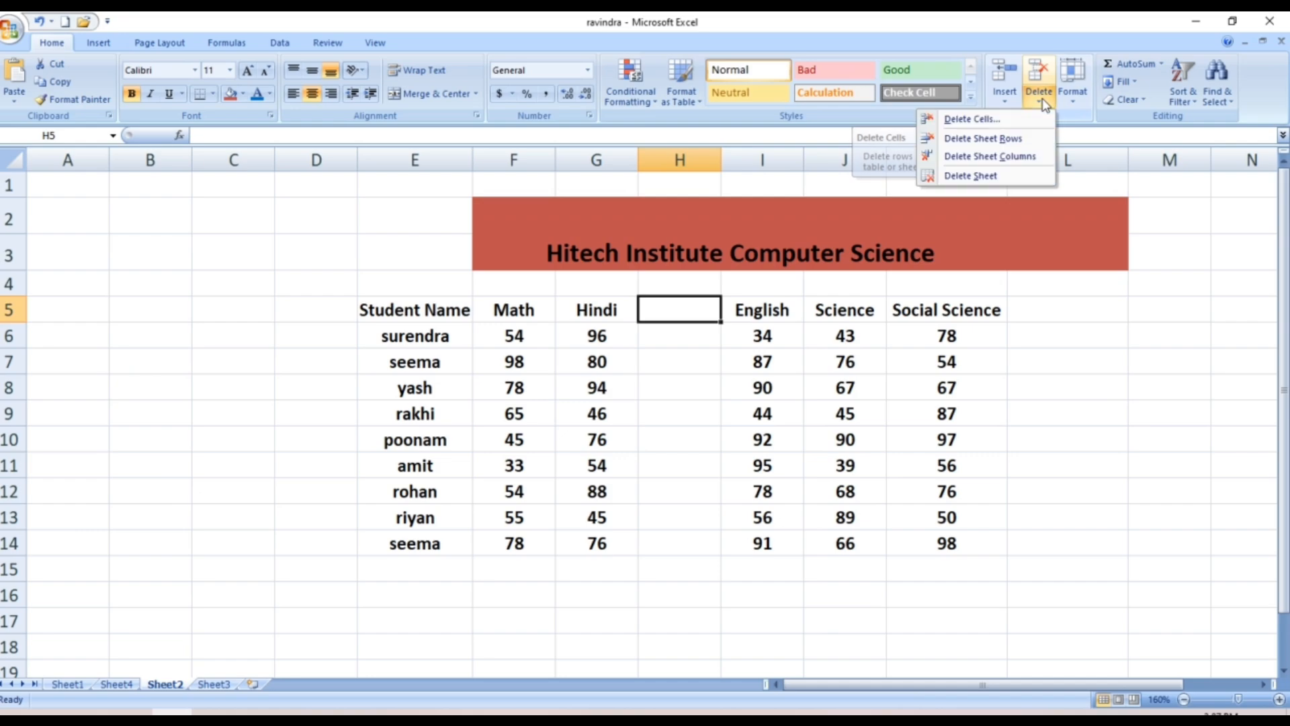
pyautogui.click(1004, 158)
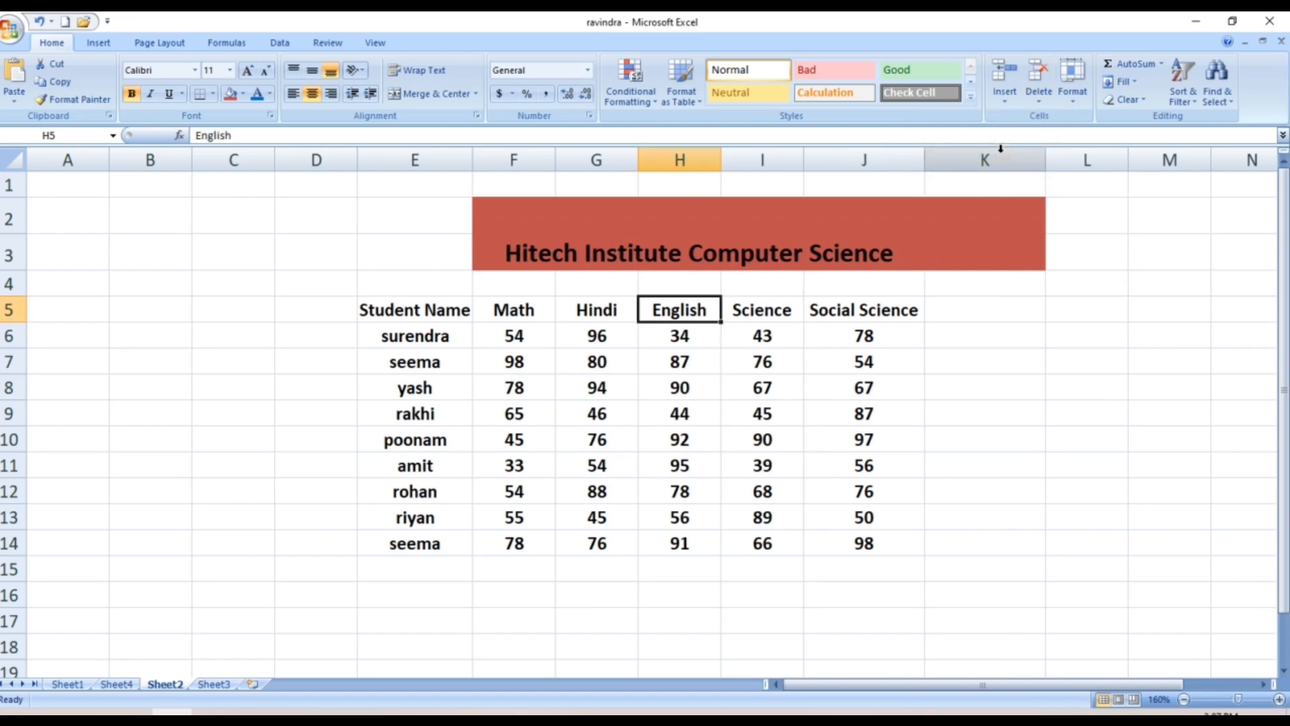
pyautogui.click(1049, 335)
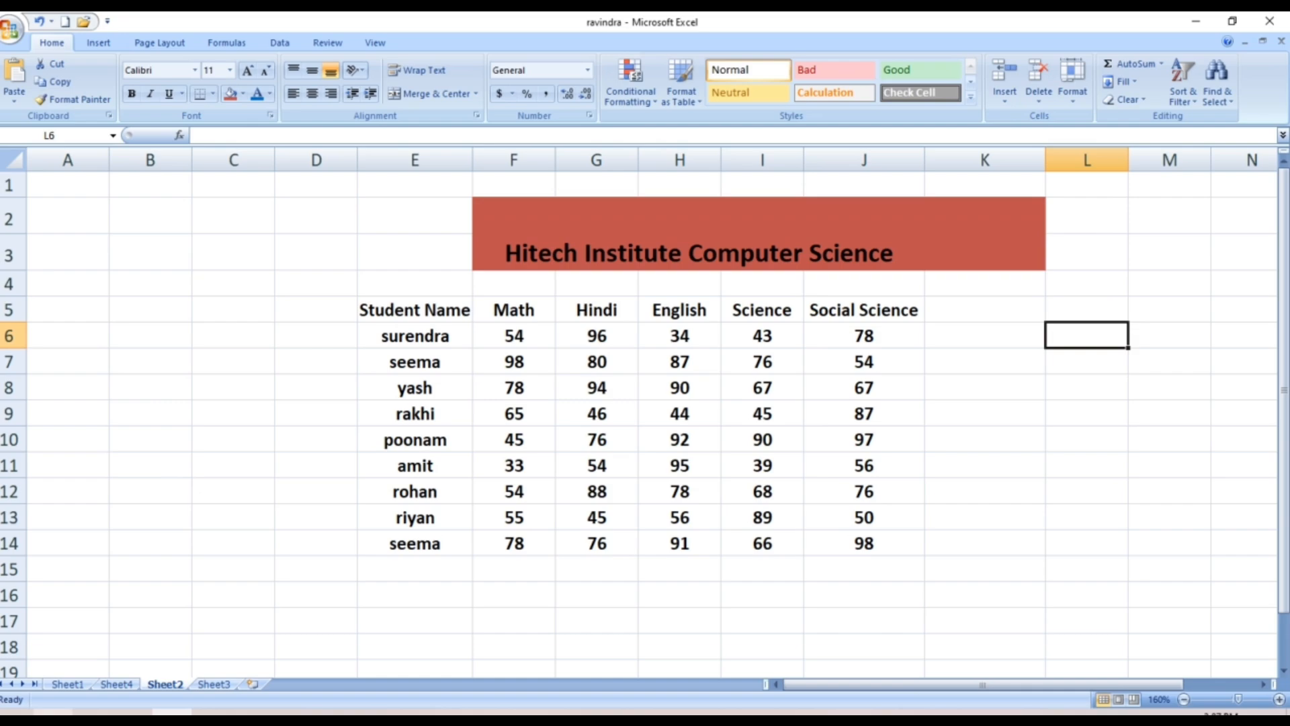
# Delete the blank Sheet4 tab, leaving Sheet1, Sheet2 and Sheet3
pyautogui.click(118, 684)
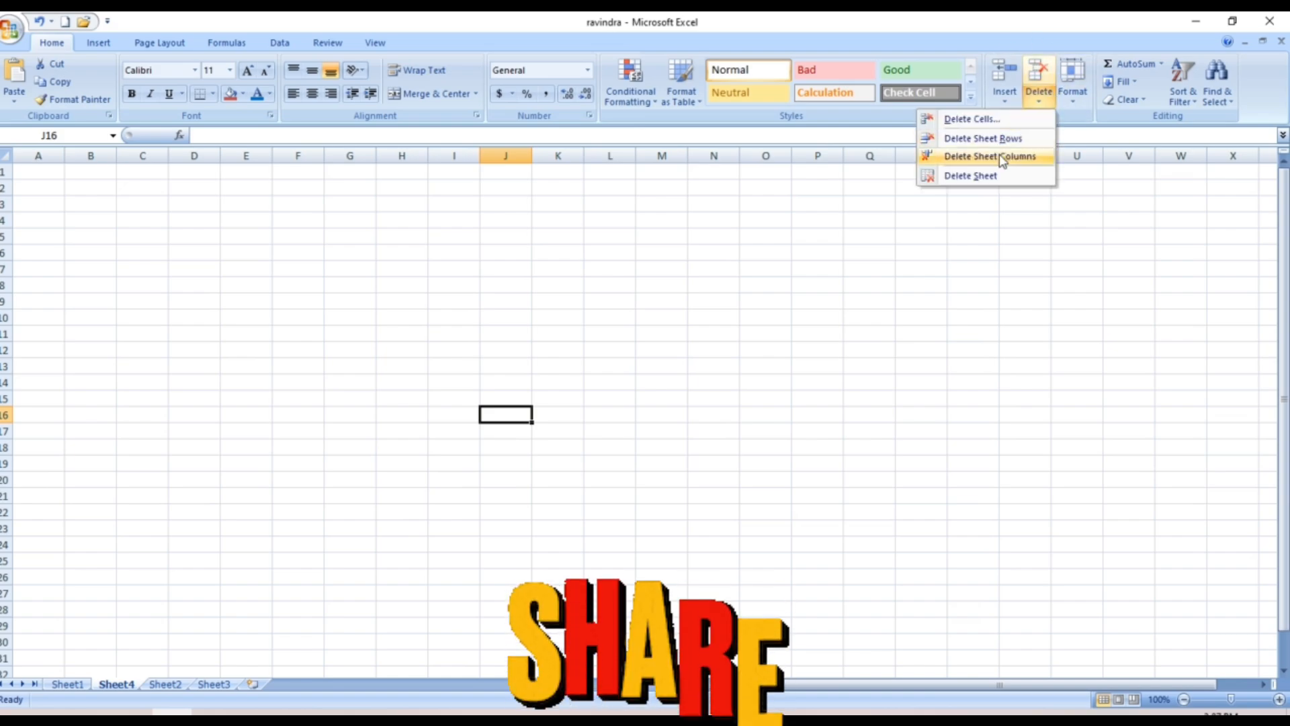
pyautogui.click(995, 175)
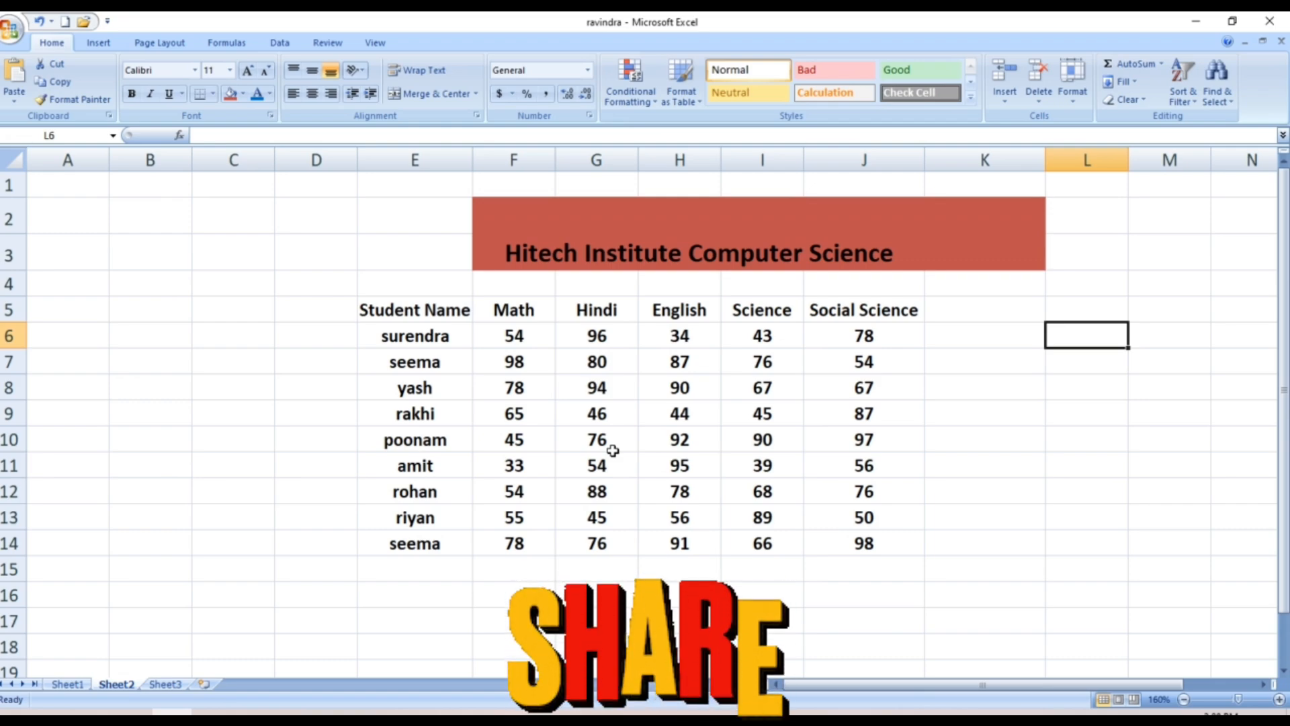
# Set surendra's row 6 to a row height of 20 via Format > Row Height
pyautogui.click(1073, 95)
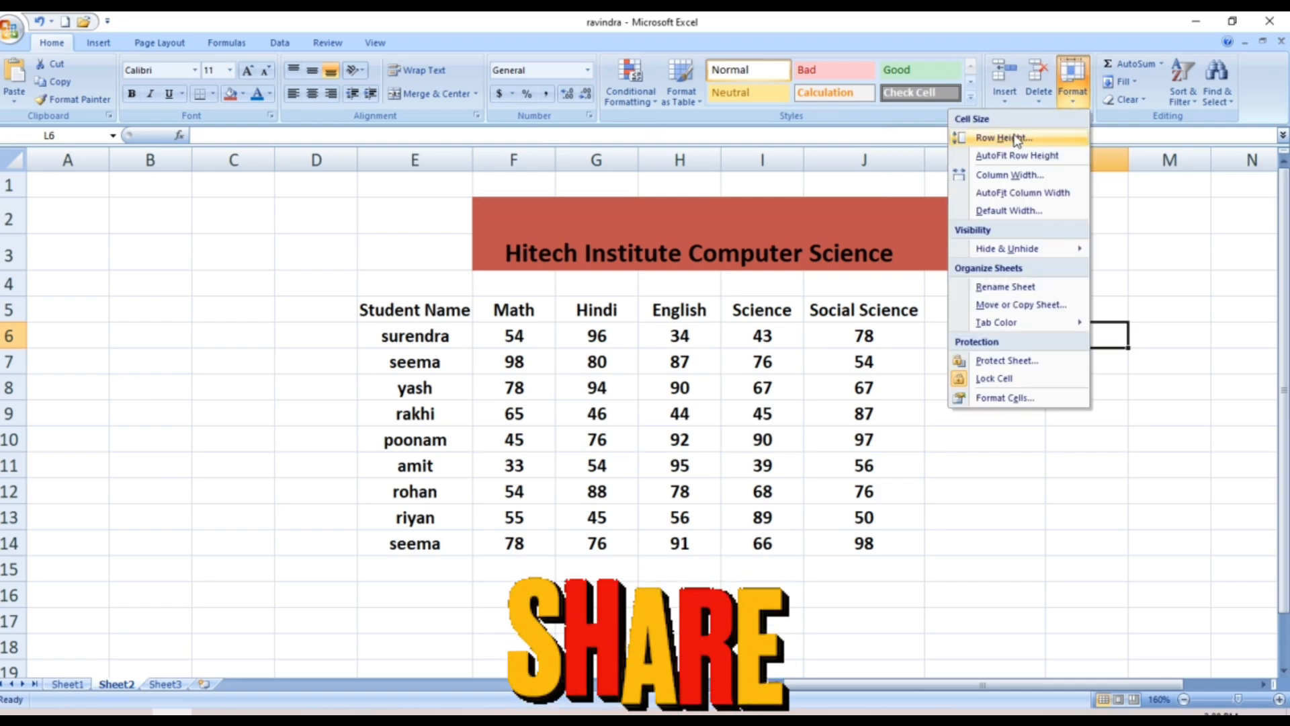
pyautogui.click(778, 366)
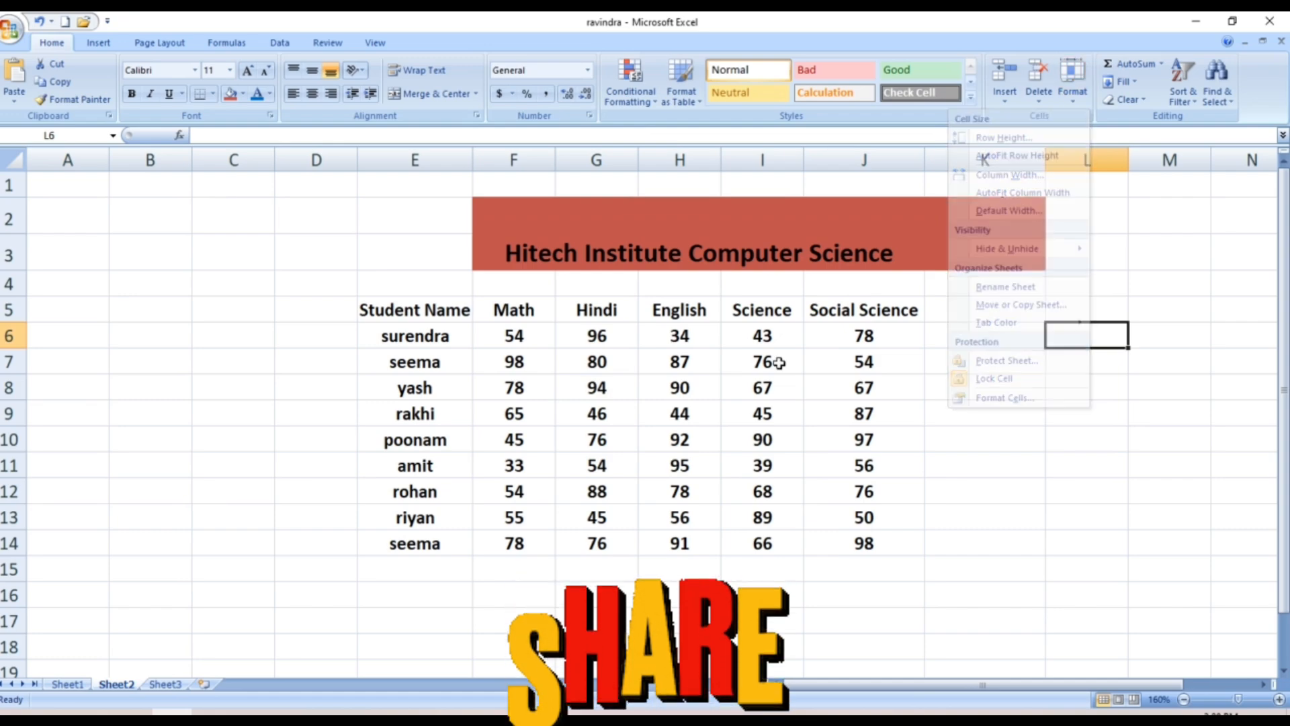
pyautogui.click(388, 334)
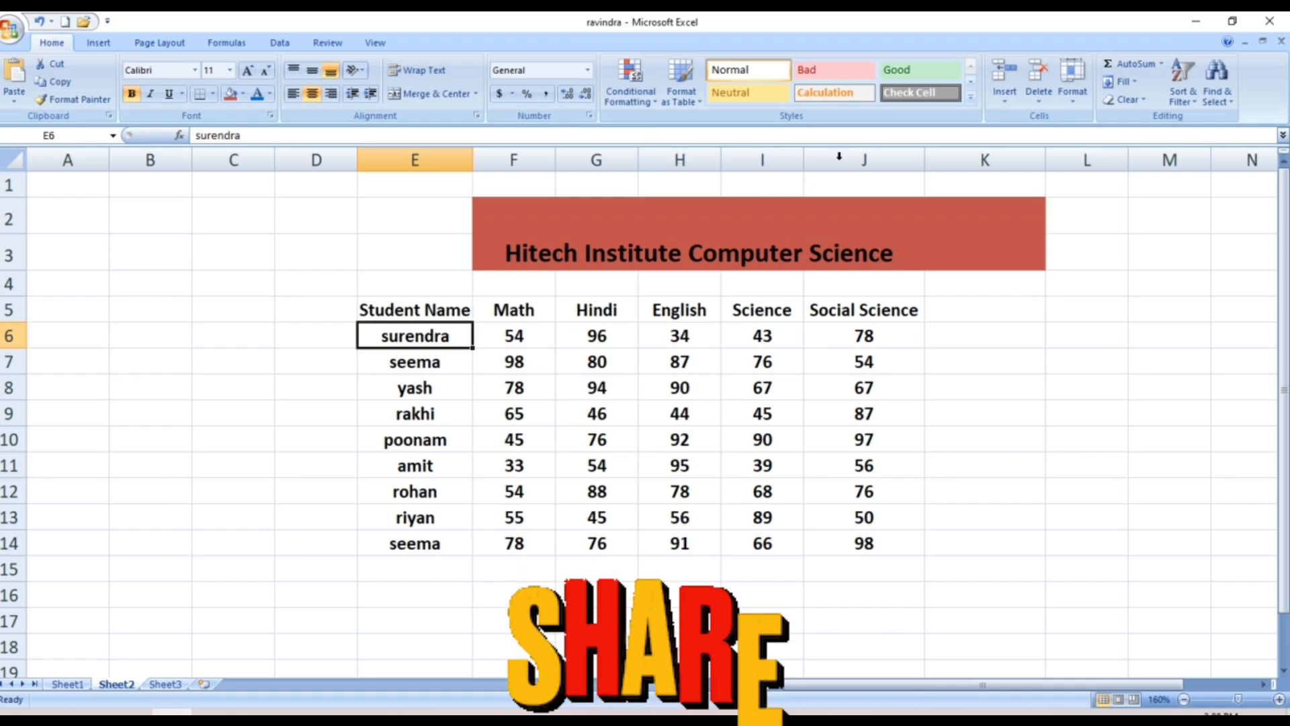
pyautogui.click(1073, 104)
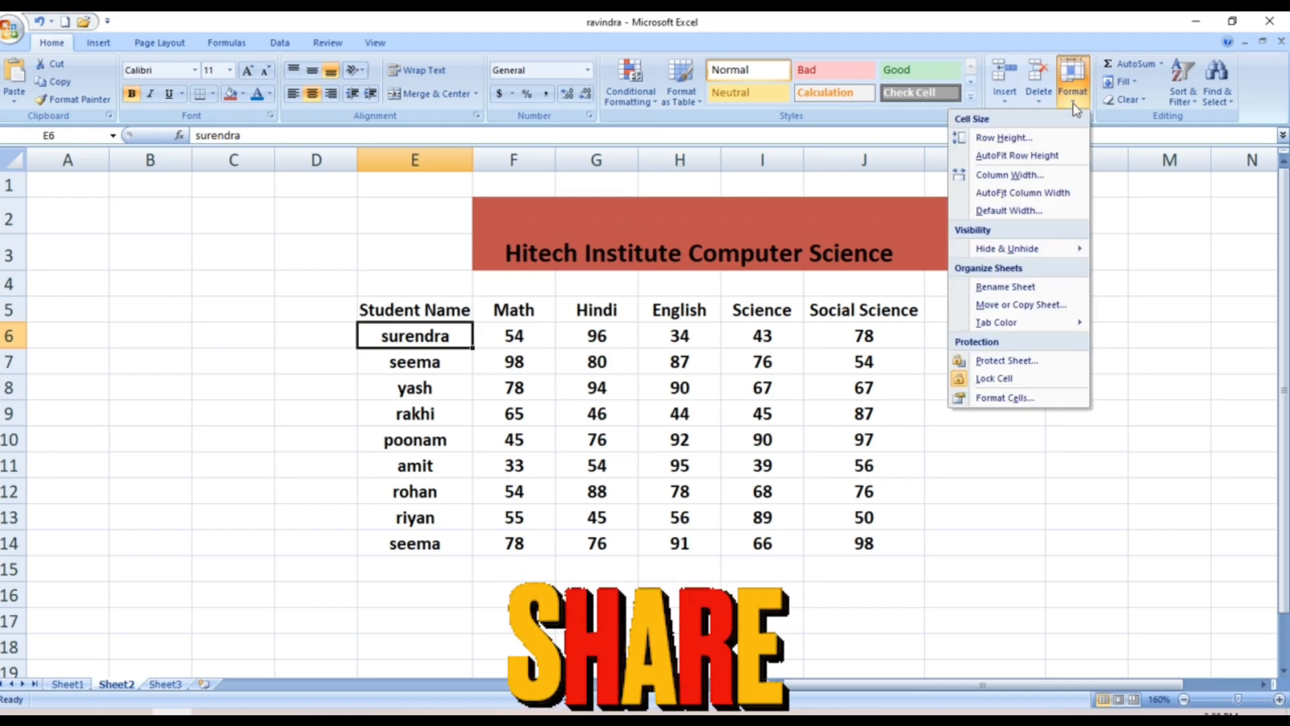
pyautogui.click(1004, 138)
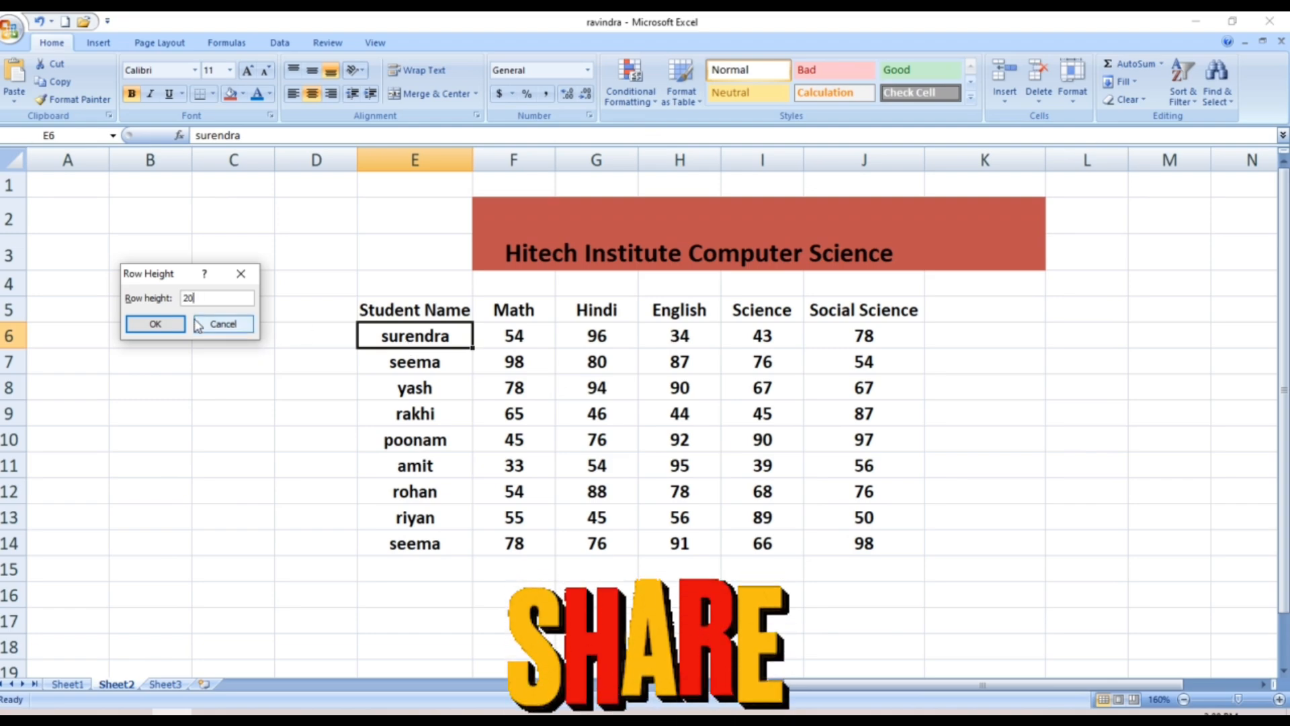
pyautogui.click(153, 326)
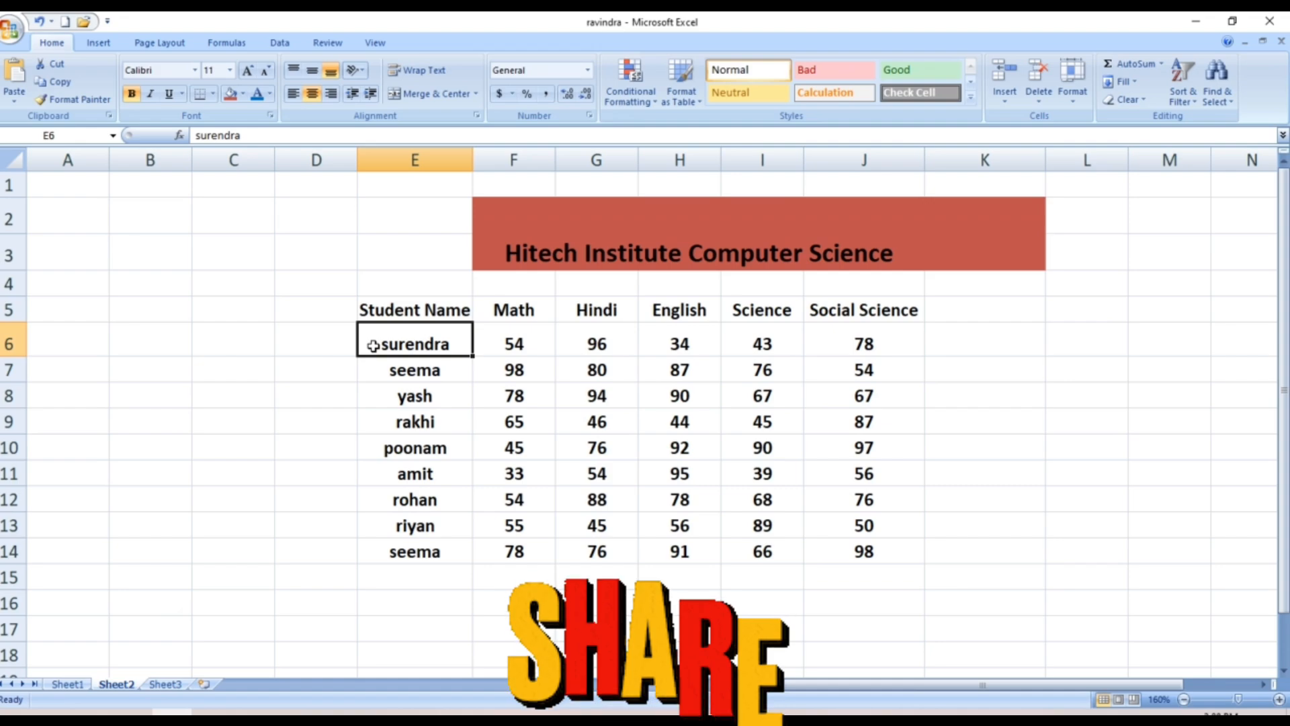
pyautogui.click(422, 424)
# Select E6:J14 and set student rows 6 through 14 to row height 30
pyautogui.moveTo(363, 336); pyautogui.dragTo(864, 556)
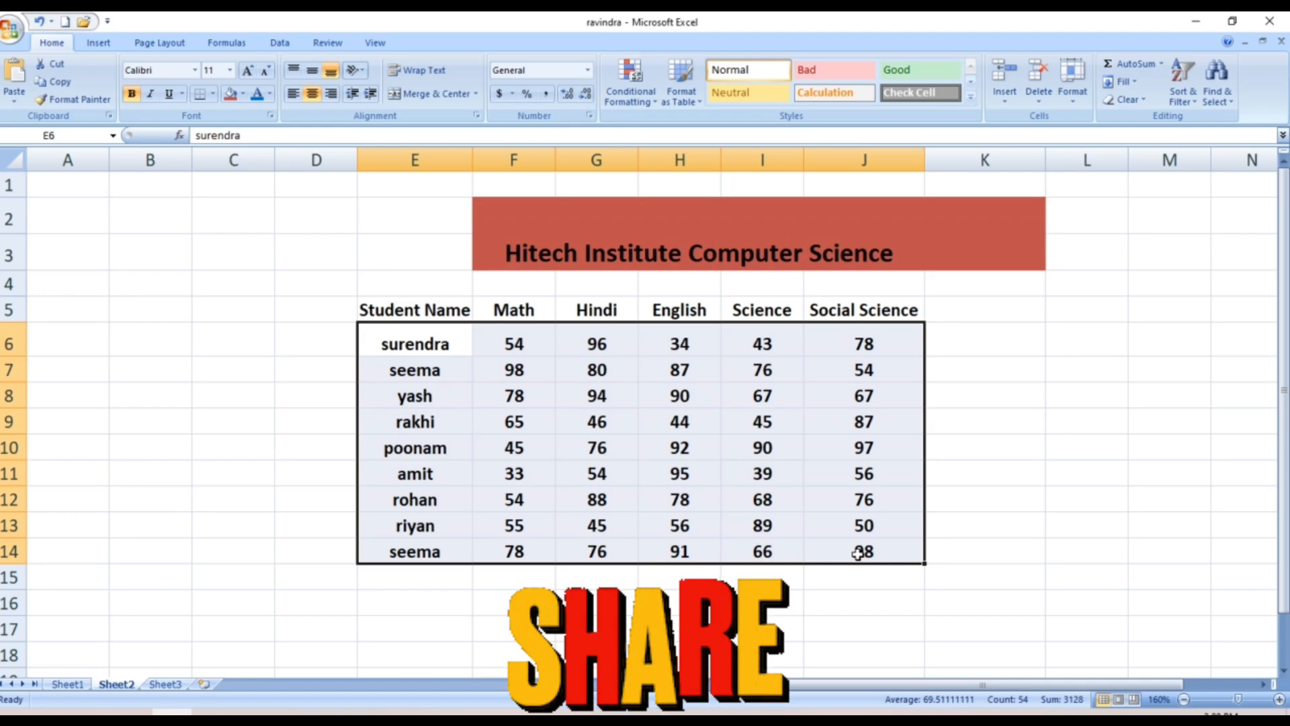
pyautogui.click(1079, 96)
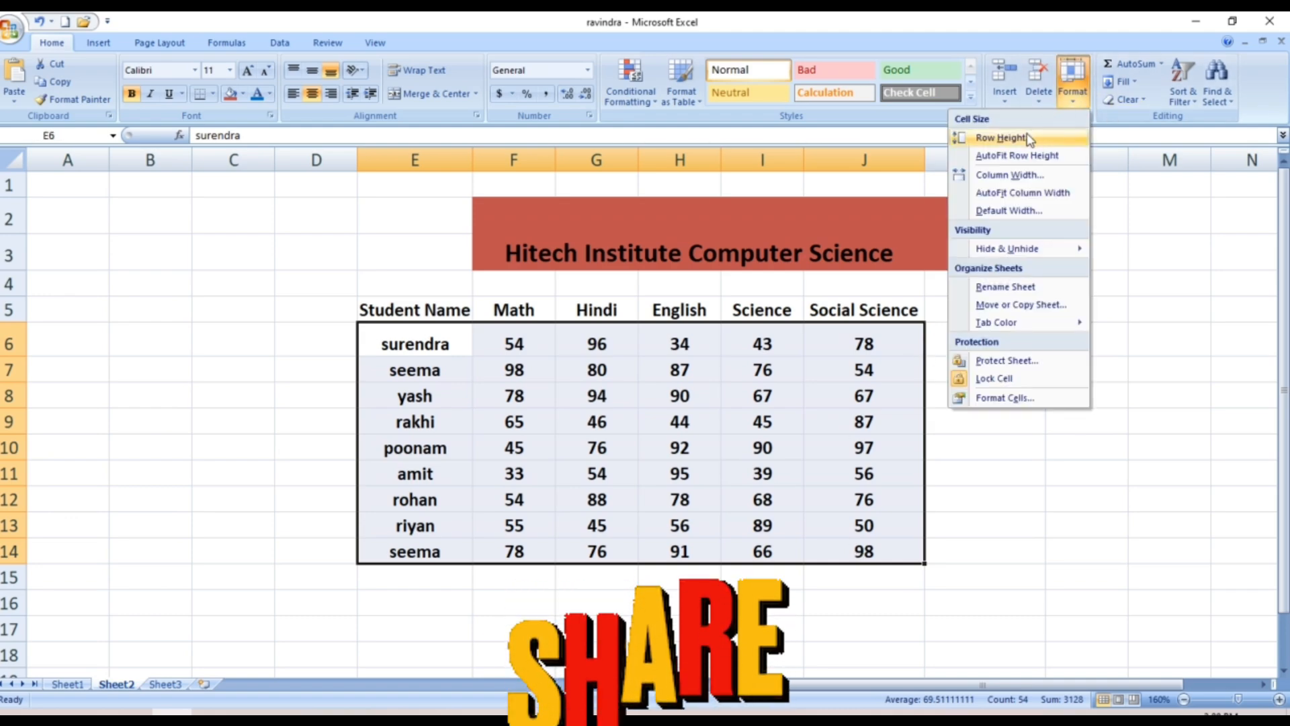
pyautogui.click(1001, 138)
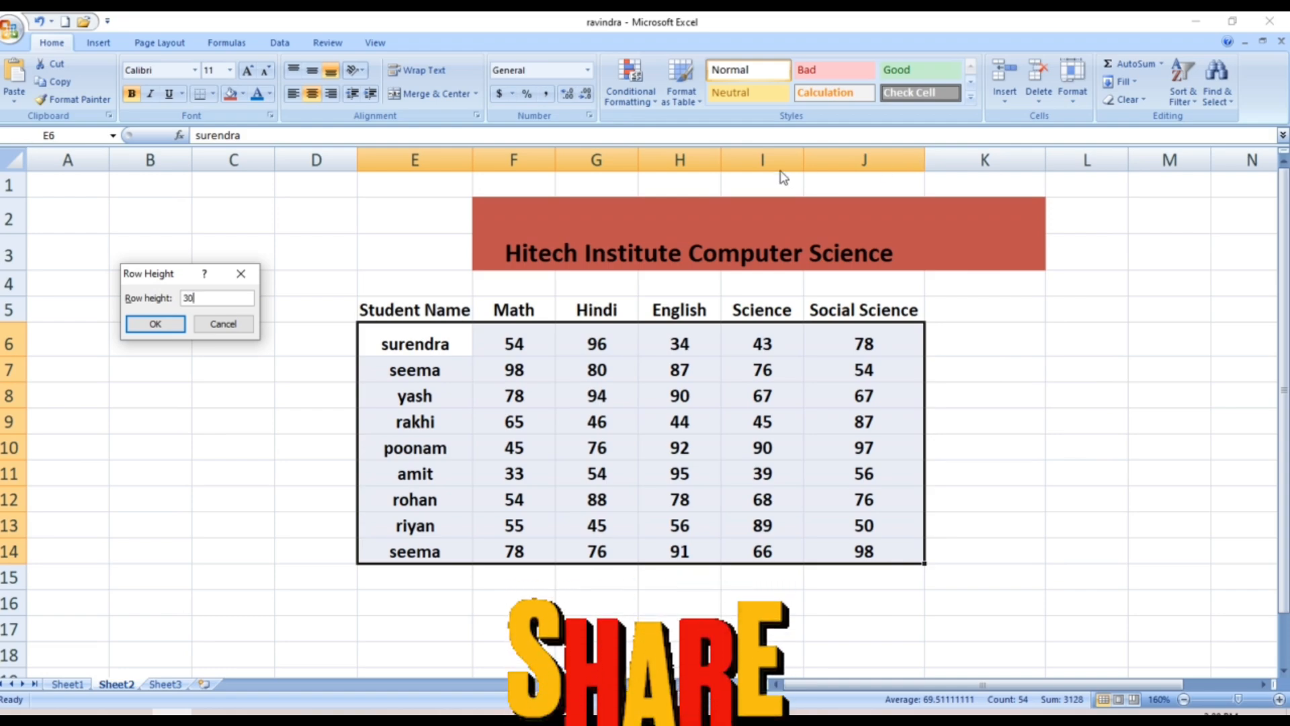
pyautogui.click(141, 325)
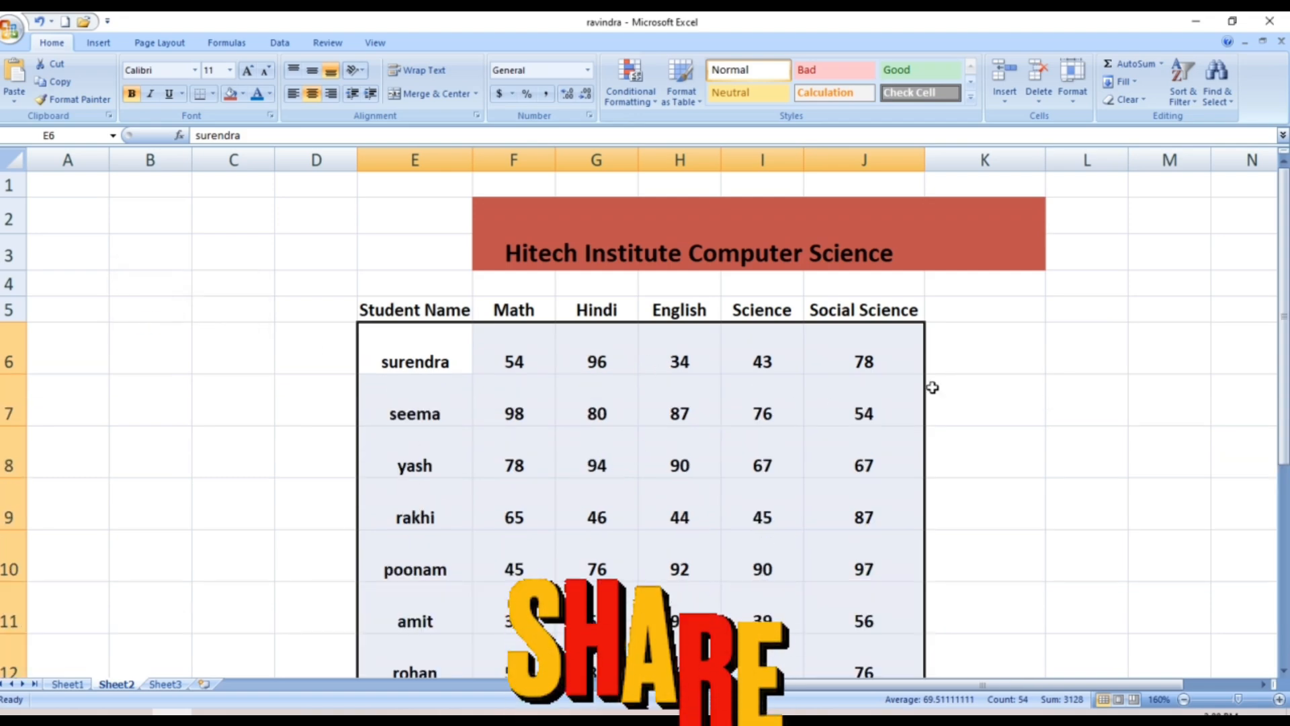
pyautogui.click(1040, 395)
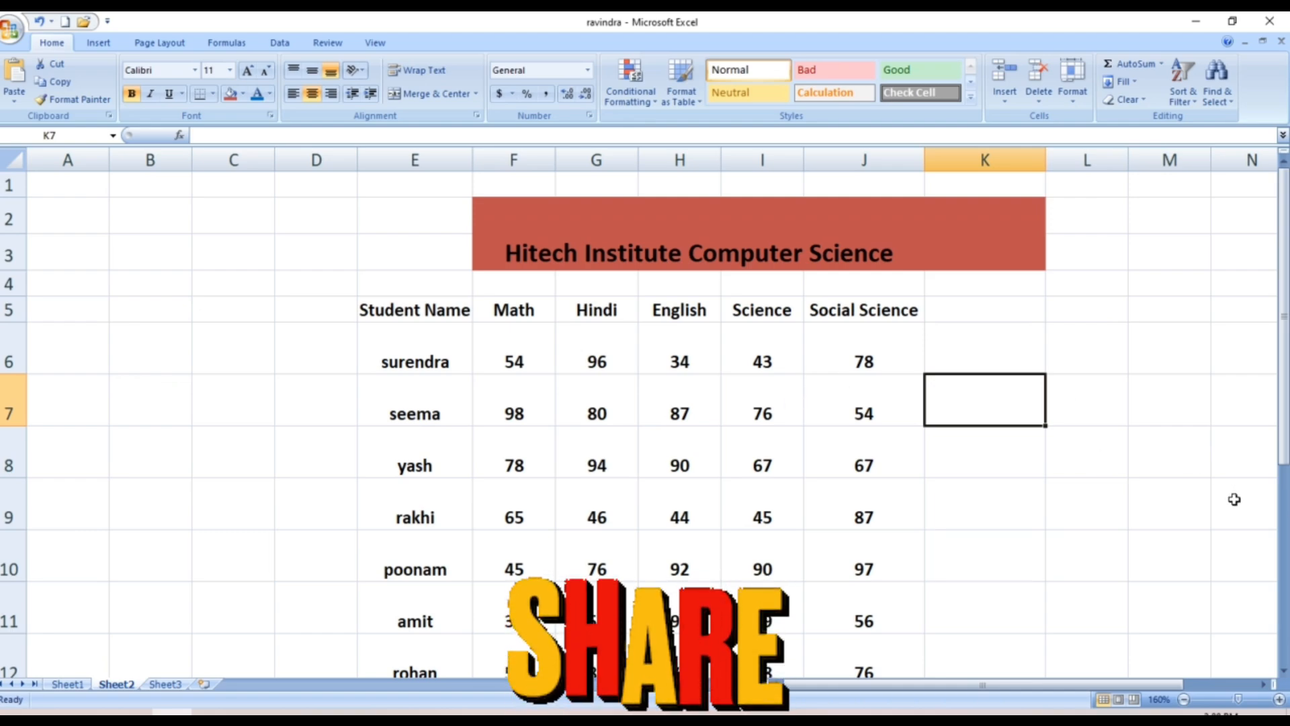
pyautogui.click(1283, 499)
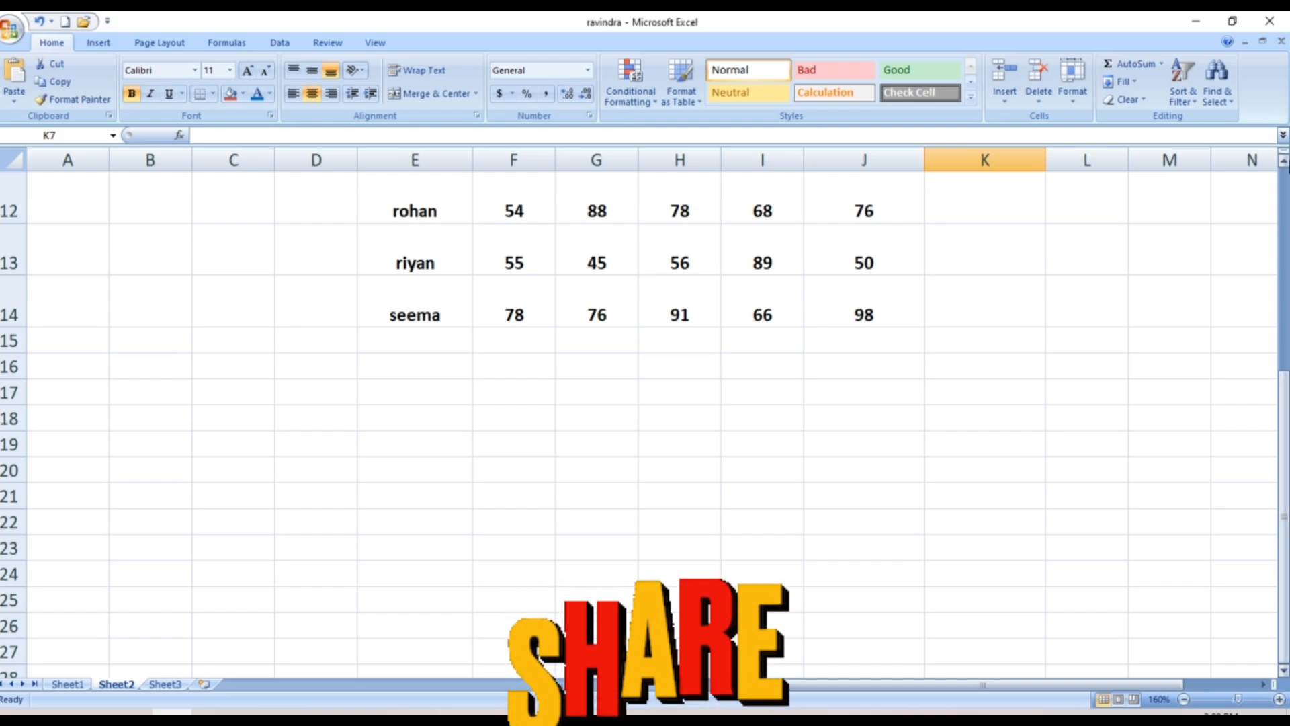
# Select the surendra name cell, opening and dismissing its shortcut menu
pyautogui.click(1284, 161)
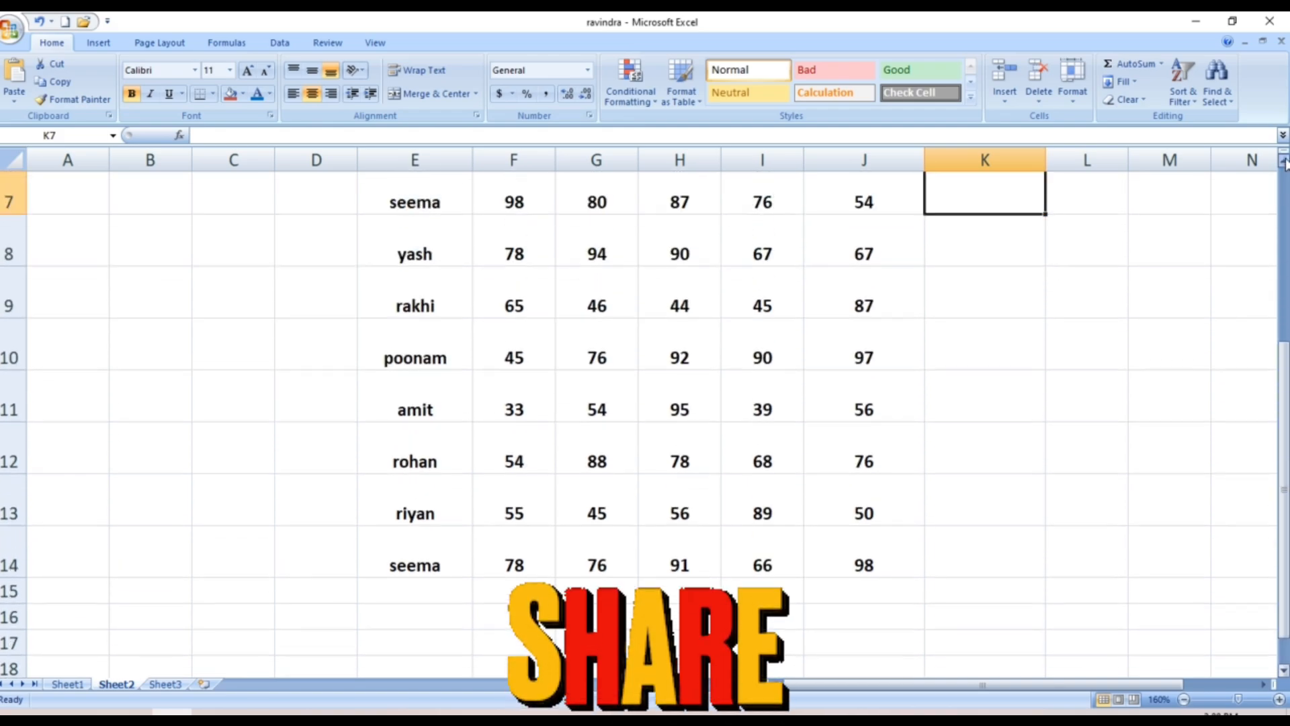
pyautogui.click(1284, 162)
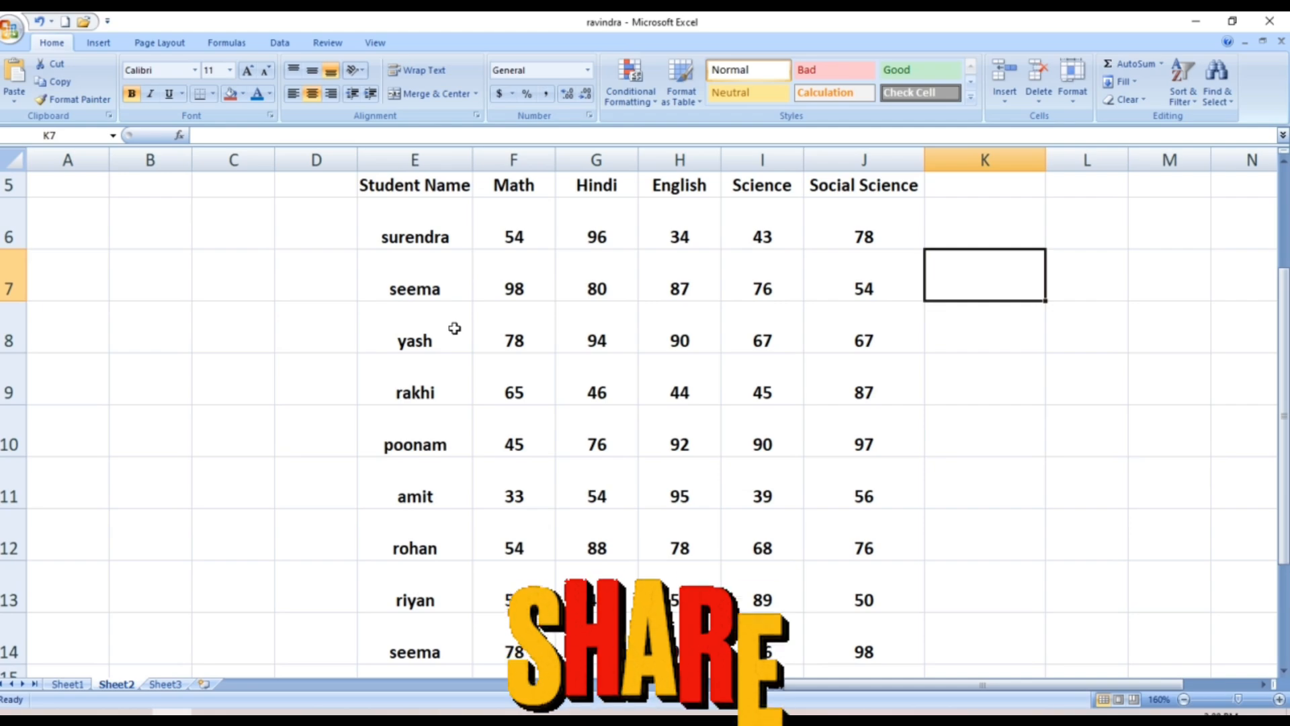
pyautogui.click(388, 243)
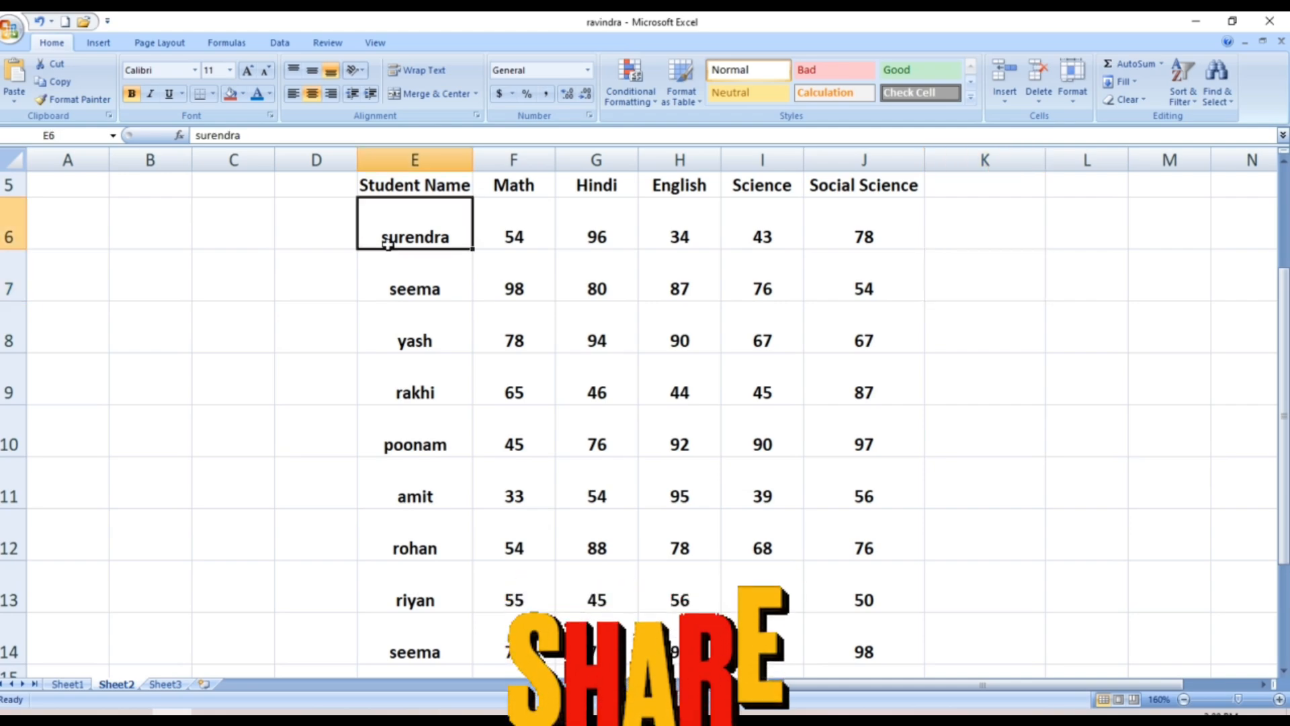
pyautogui.scroll(1, 389, 244)
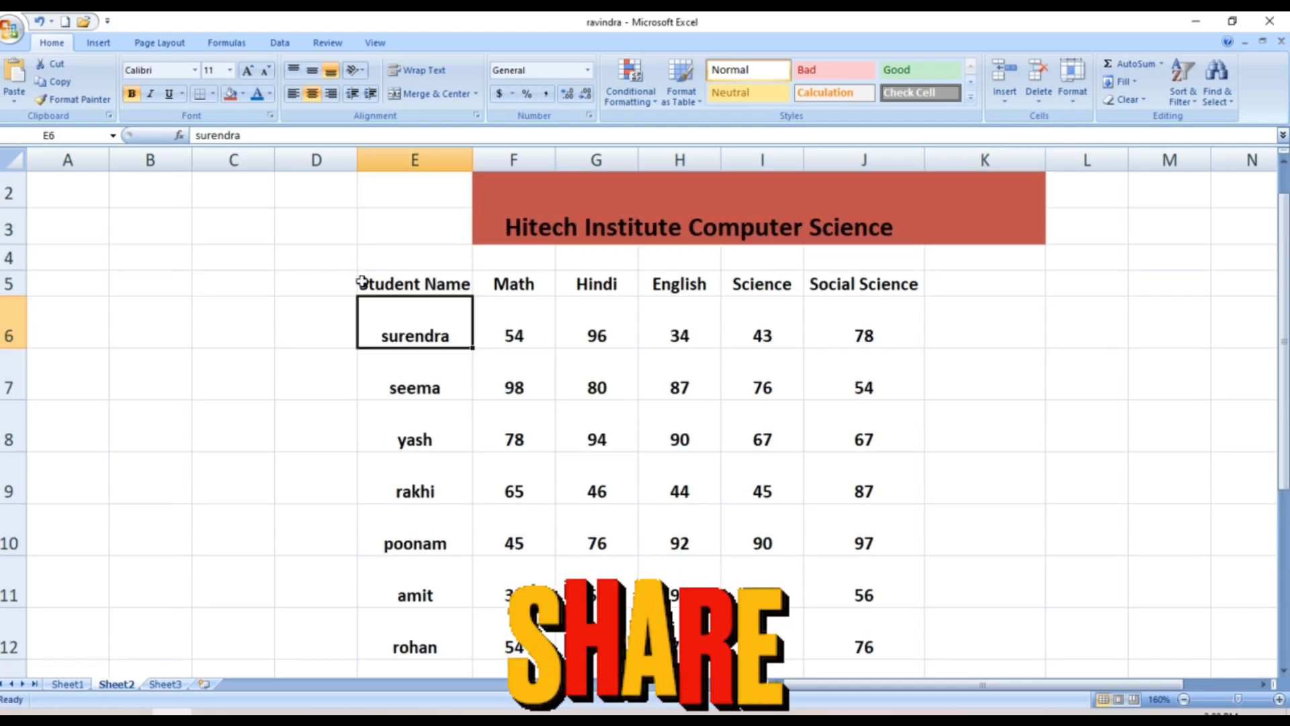
pyautogui.click(285, 384)
pyautogui.click(420, 333)
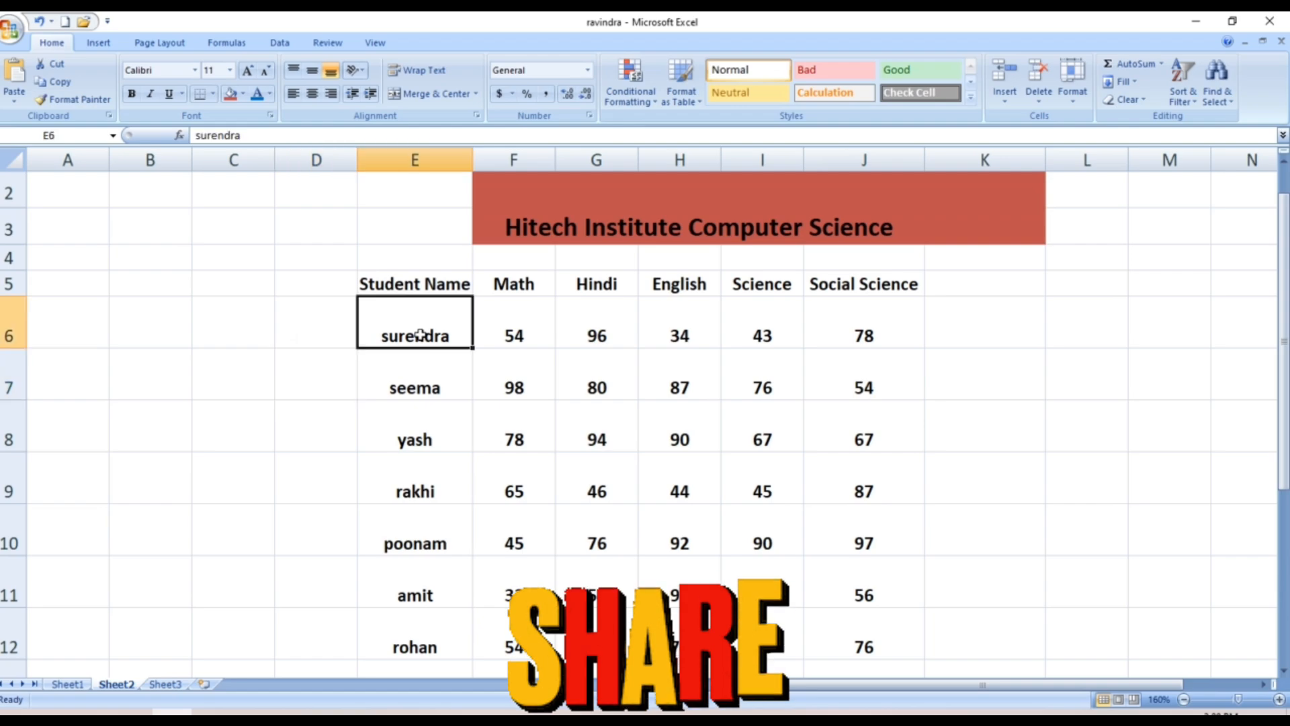
pyautogui.rightClick(420, 334)
pyautogui.scroll(1, 420, 334)
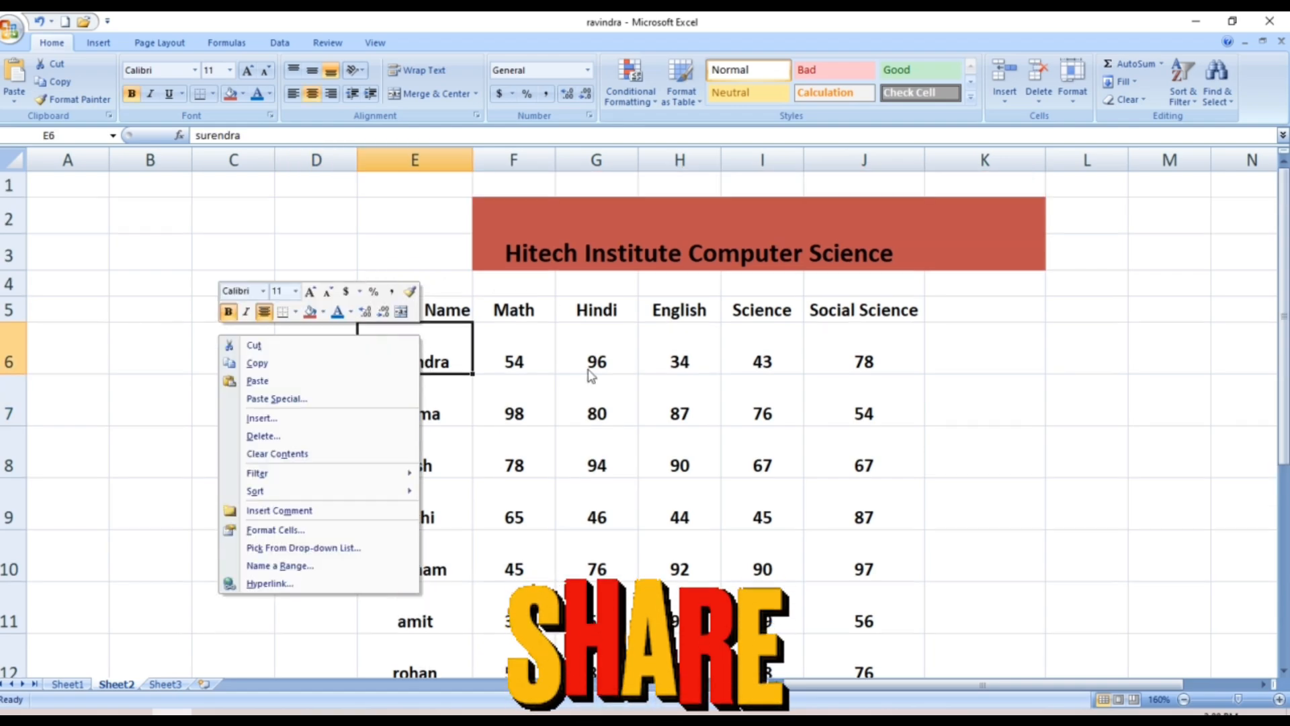
pyautogui.click(529, 402)
# Select the student rows and set their row height back to 15
pyautogui.moveTo(432, 360); pyautogui.dragTo(860, 687)
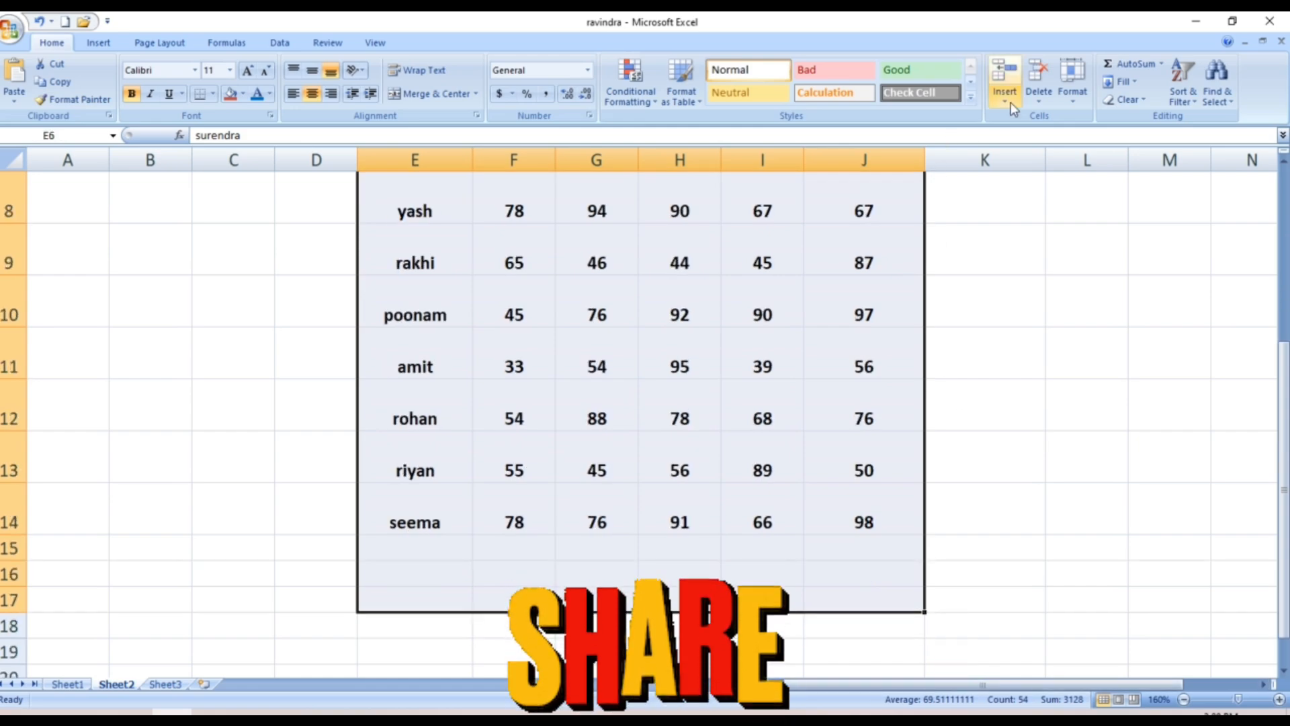
pyautogui.click(1071, 96)
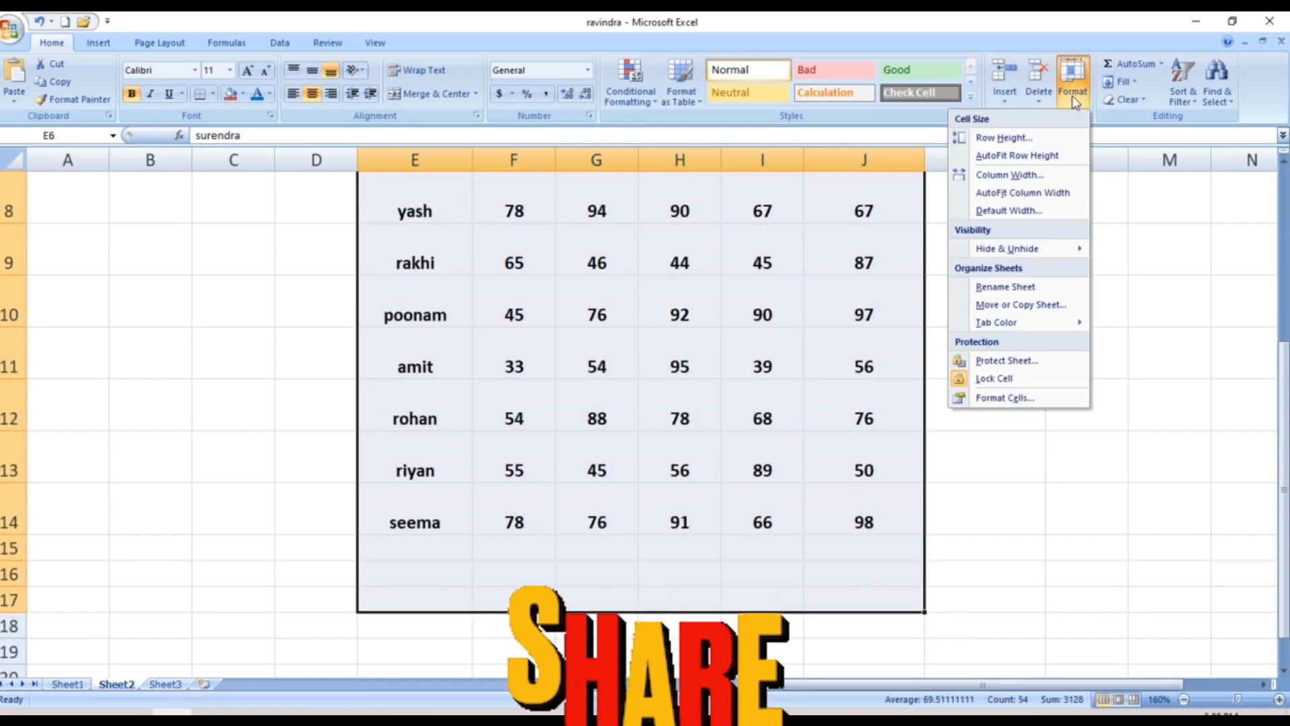
pyautogui.click(1004, 138)
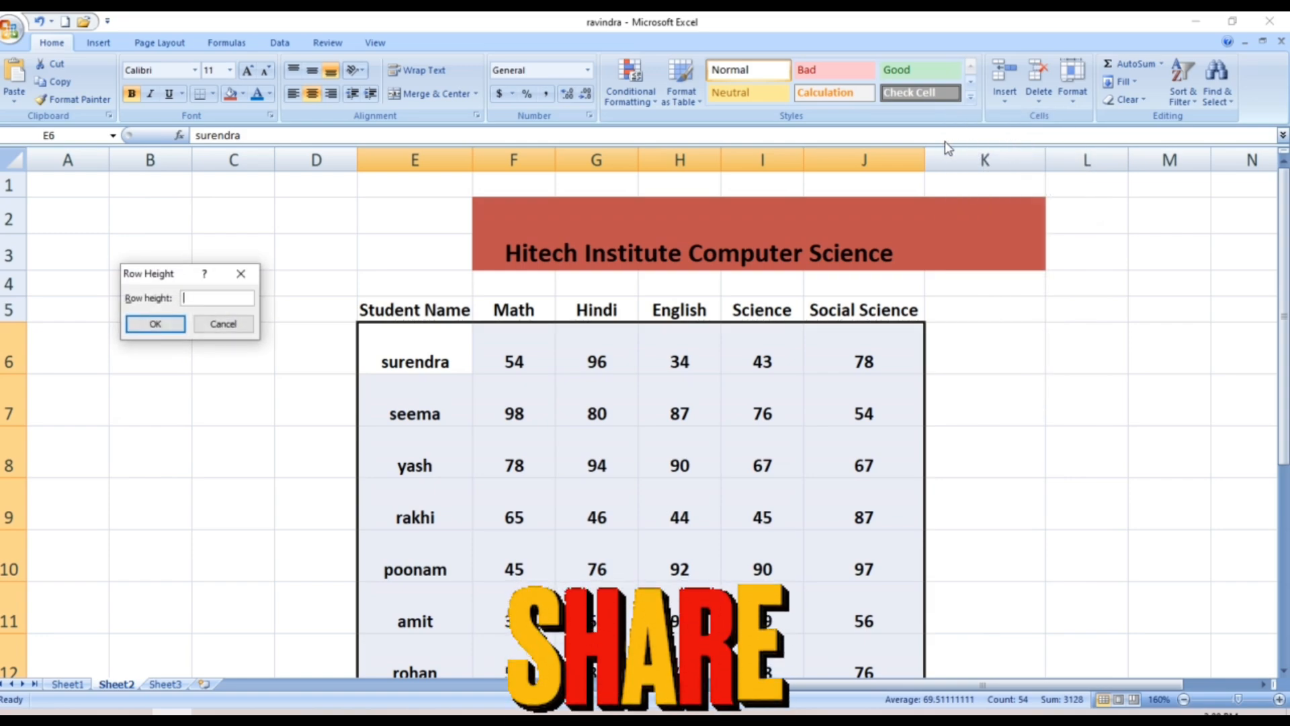
pyautogui.write('15')
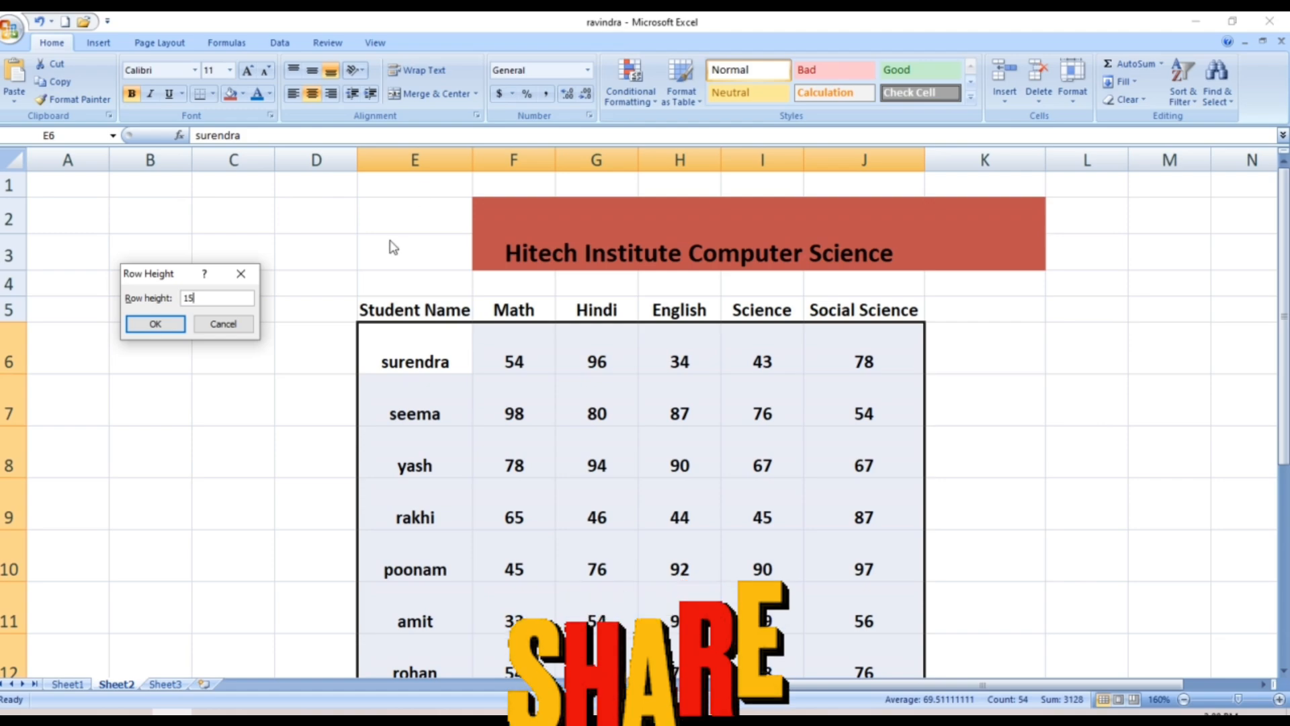
pyautogui.click(134, 328)
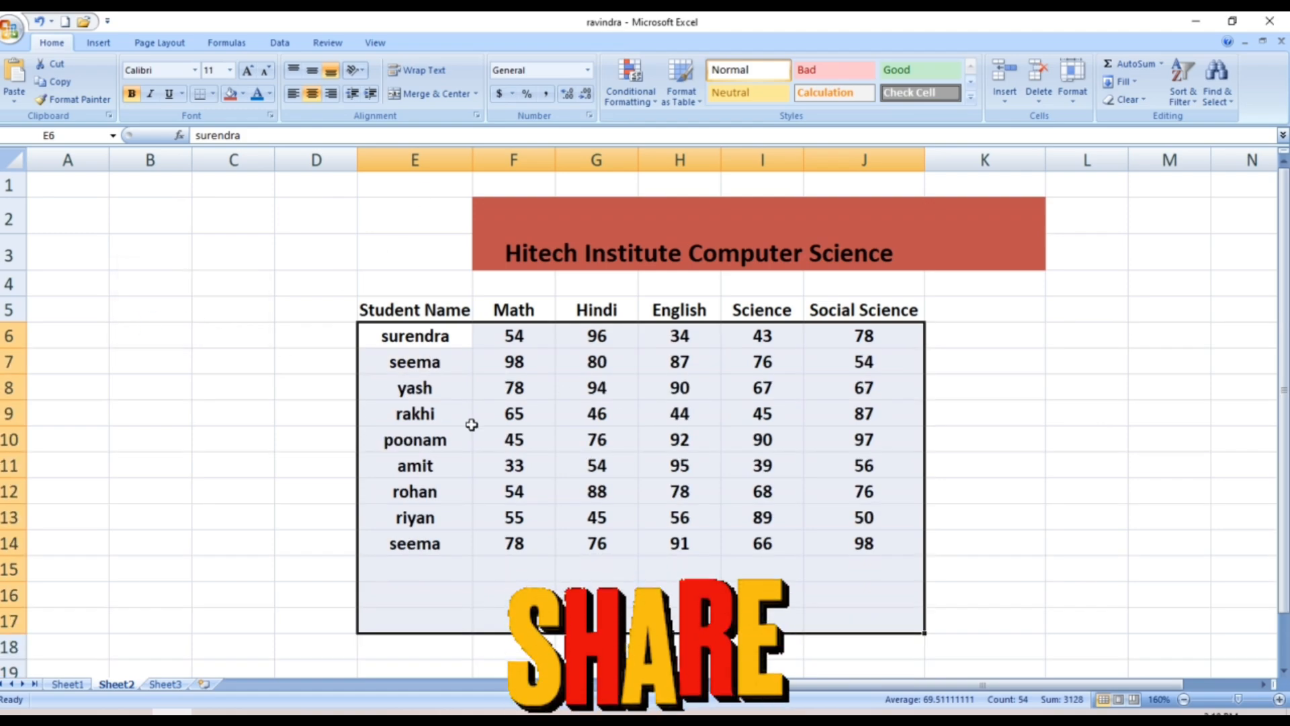
pyautogui.click(259, 562)
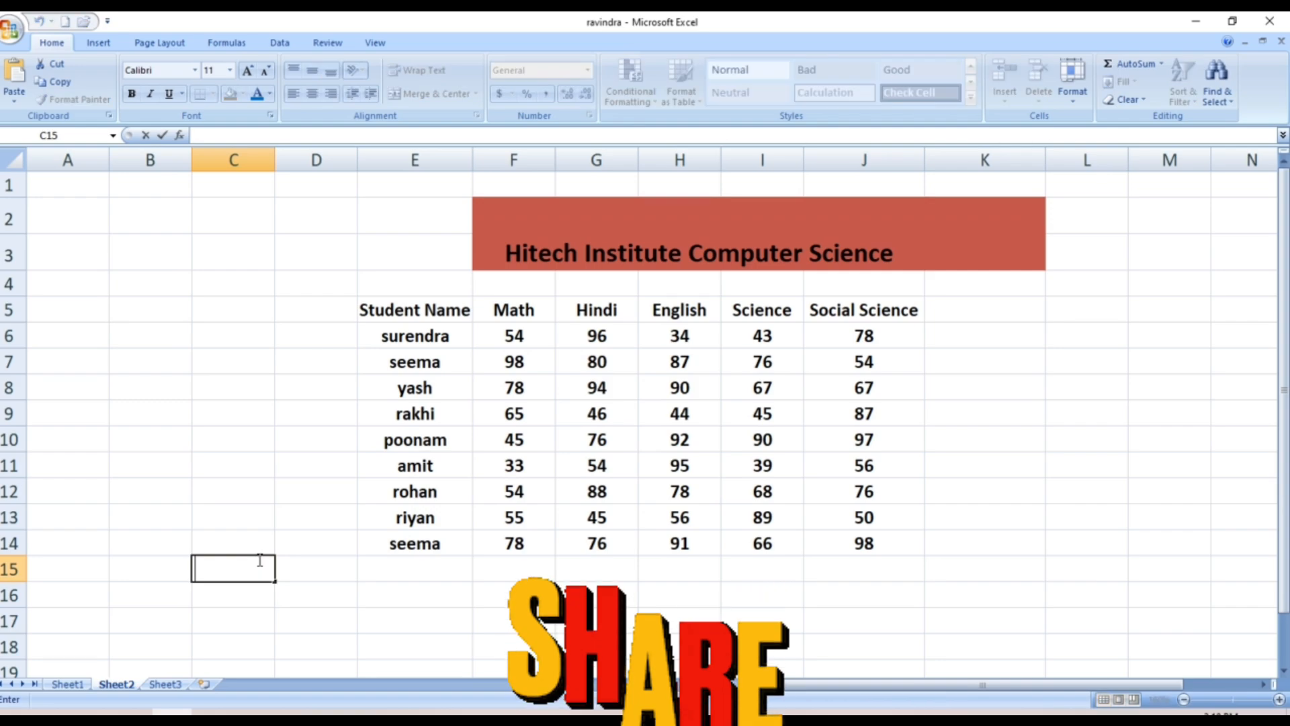
pyautogui.click(616, 392)
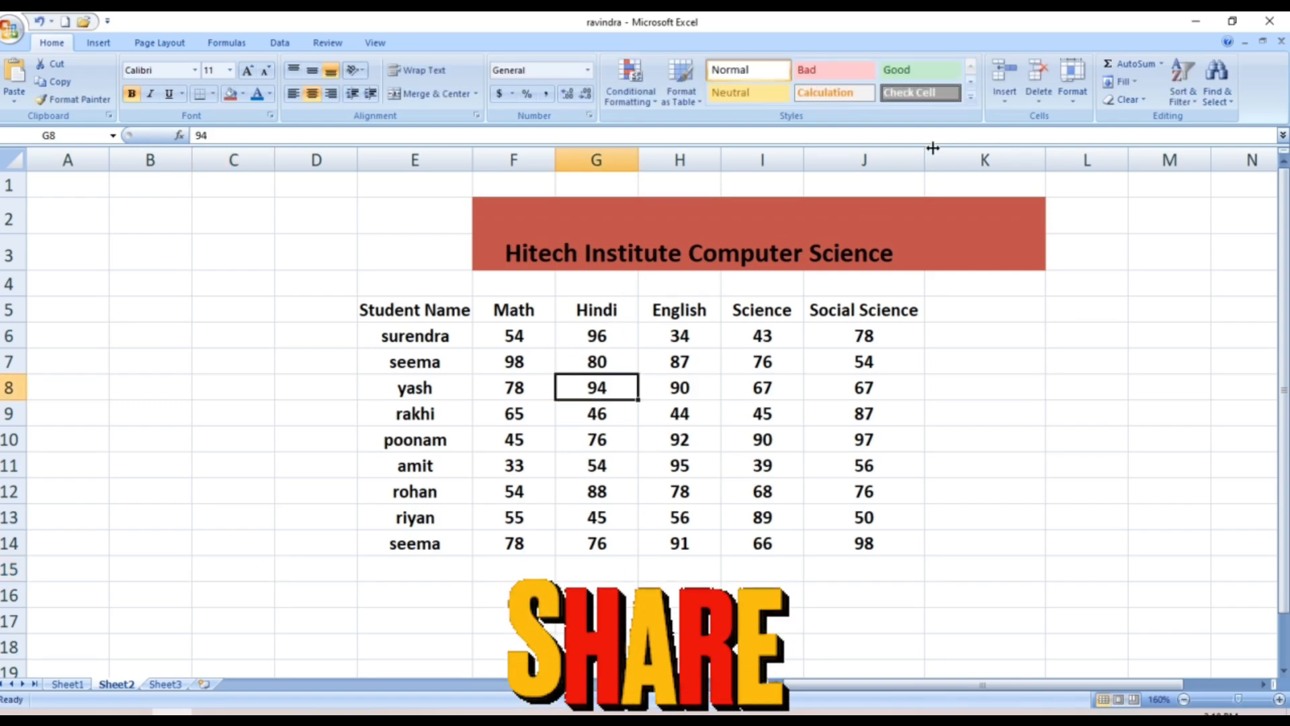
pyautogui.click(1071, 95)
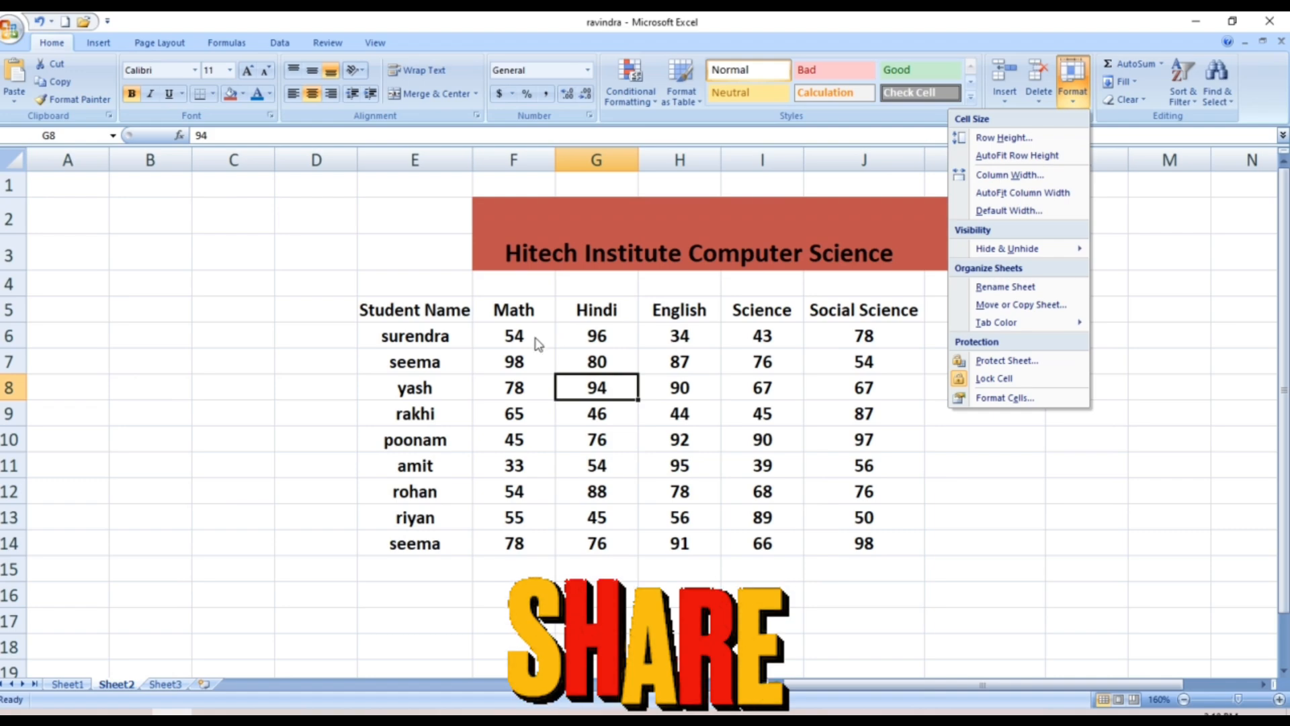
pyautogui.click(452, 300)
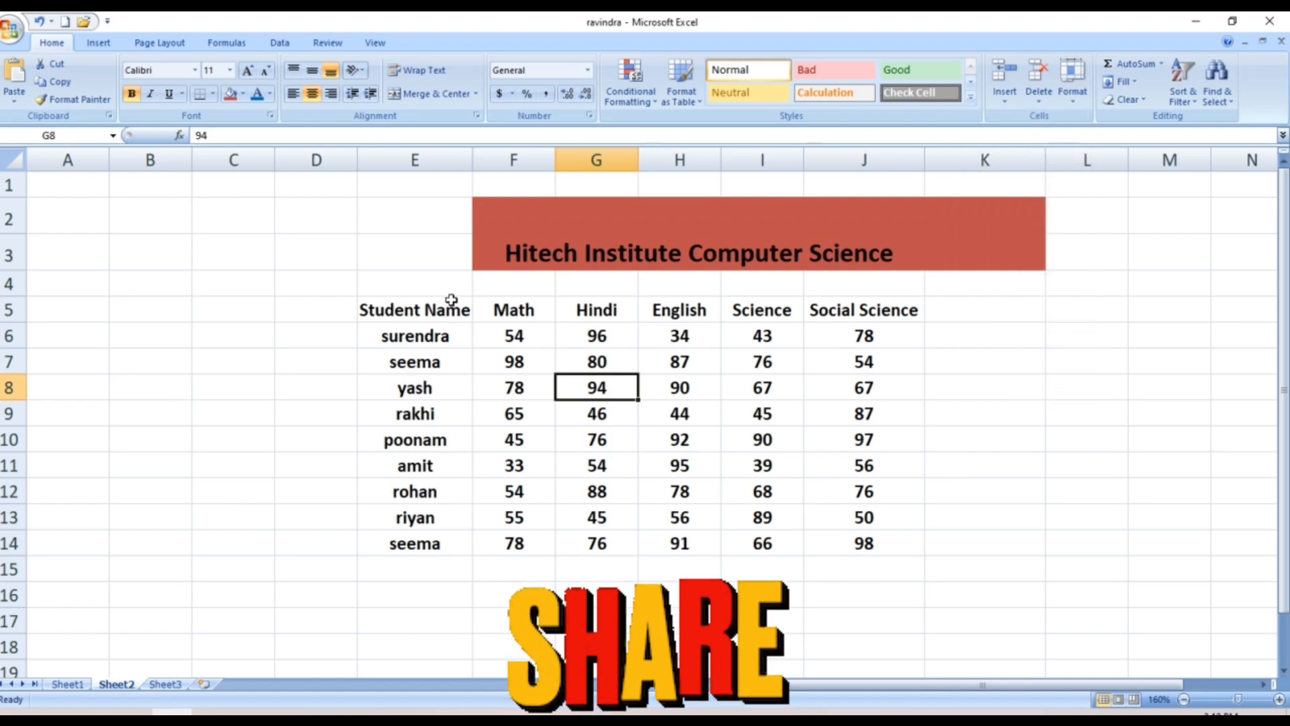
pyautogui.click(452, 314)
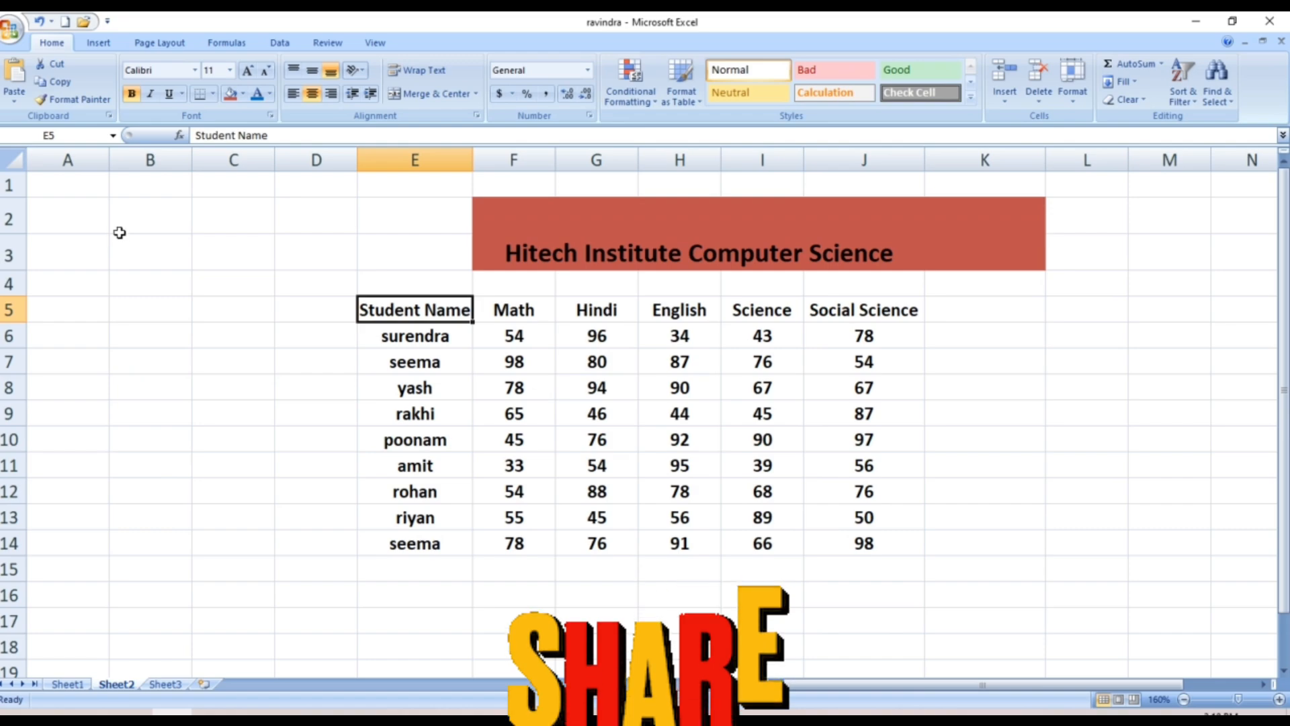
# Enter 'computer science' in cell B2, correcting the typo
pyautogui.click(125, 225)
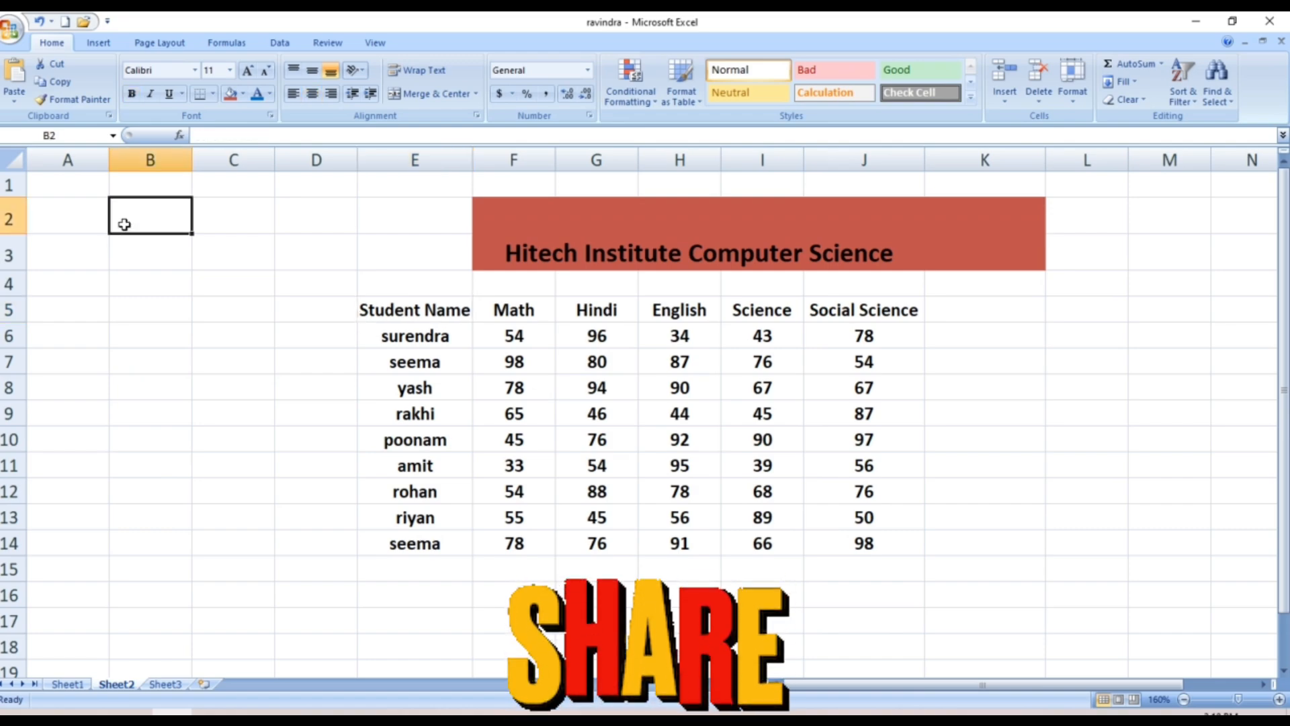
pyautogui.write('comput')
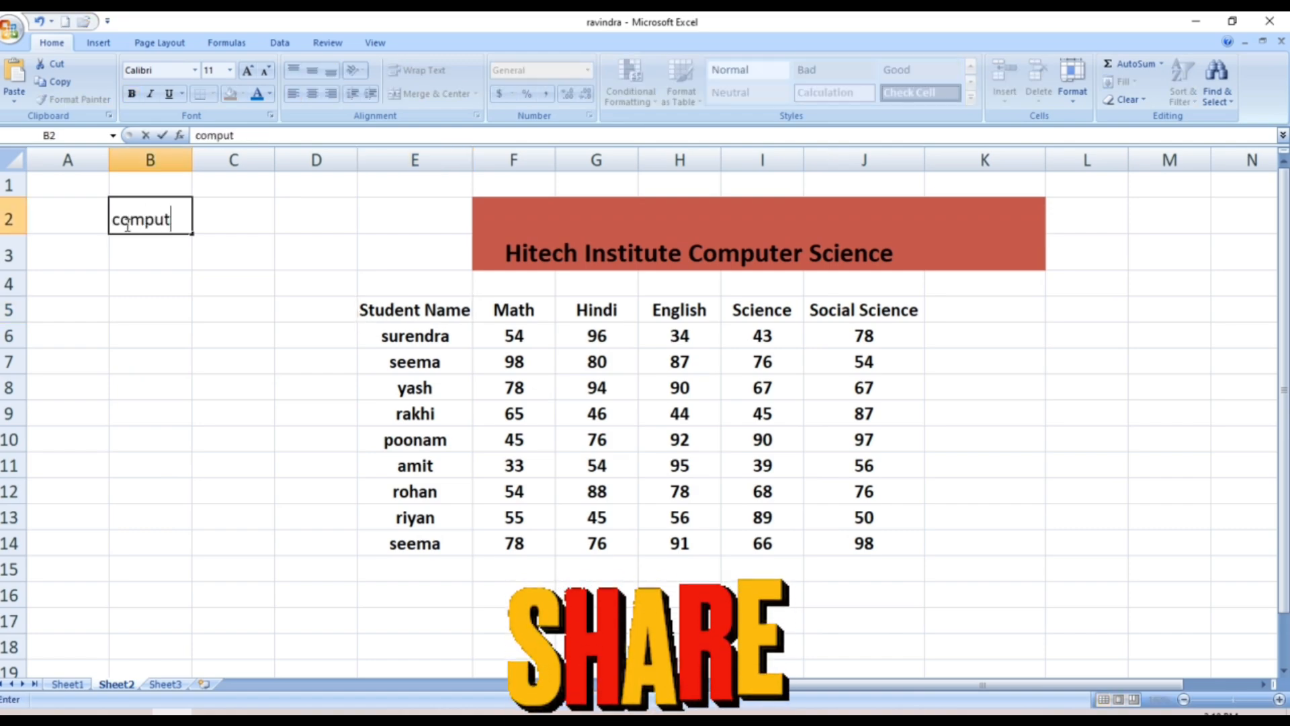
pyautogui.write('er sciene')
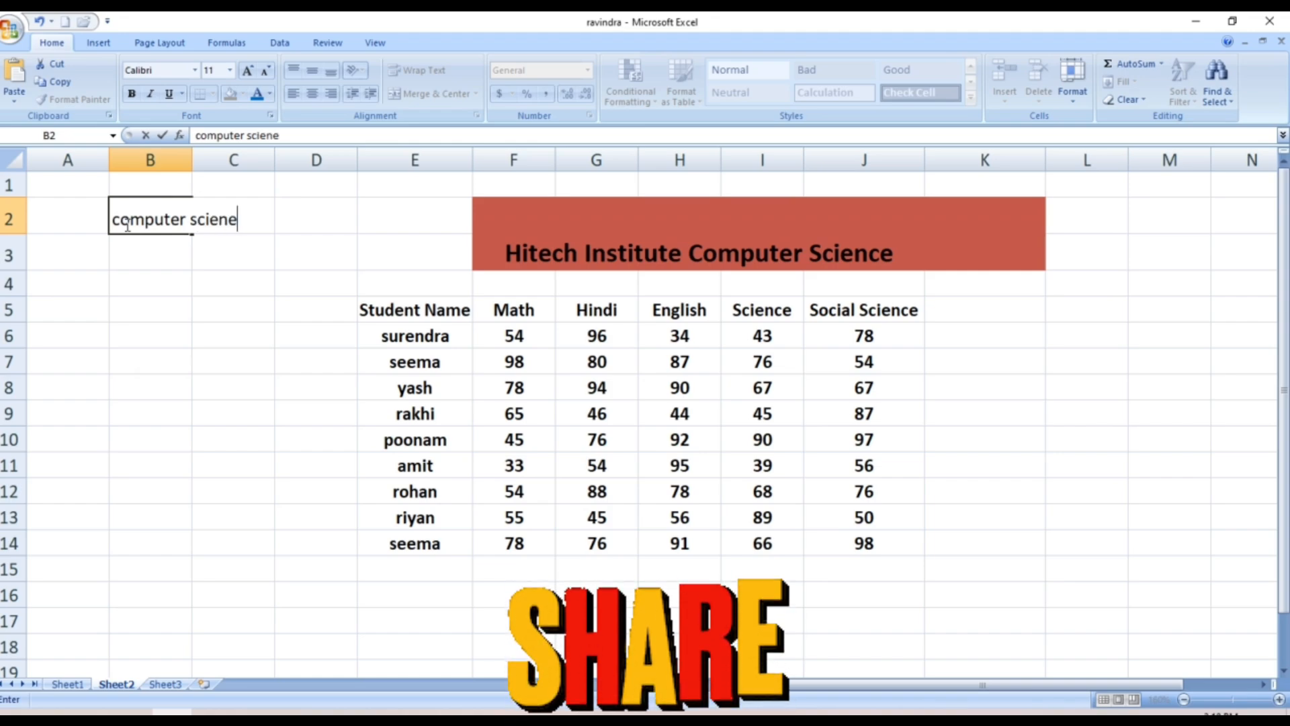
pyautogui.press('BackSpace')
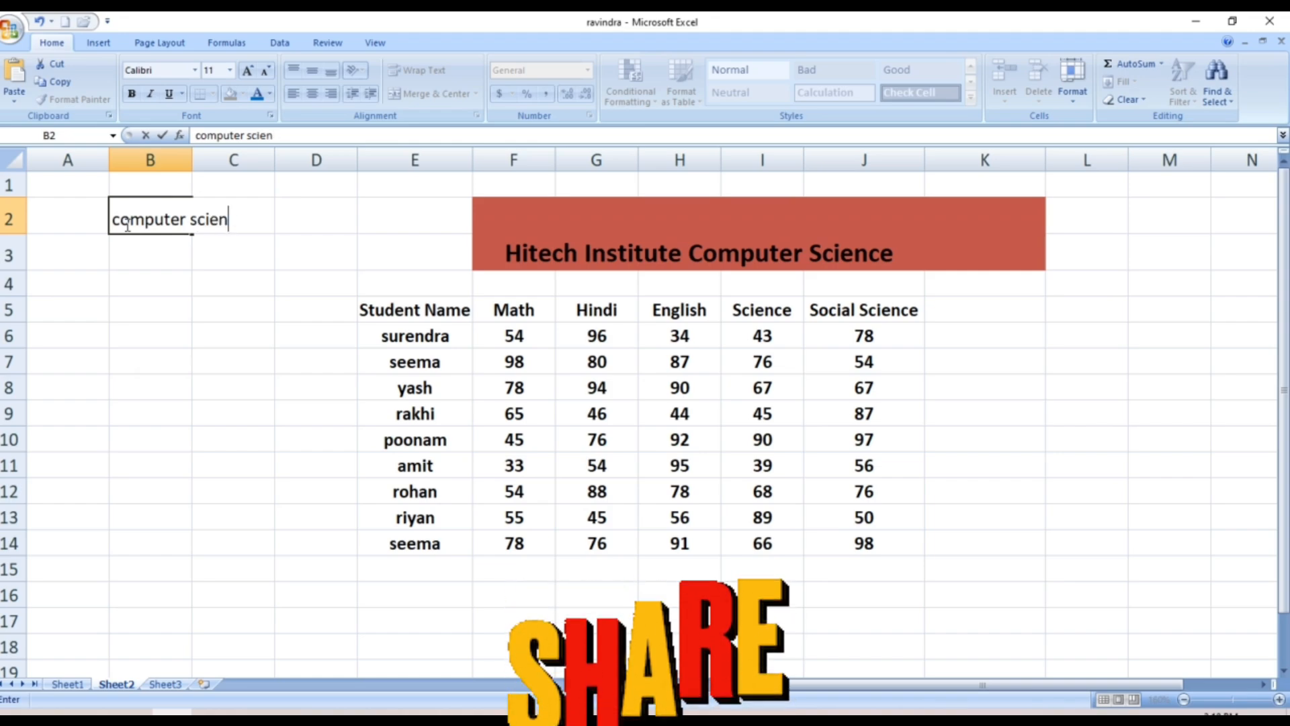
pyautogui.write('ce')
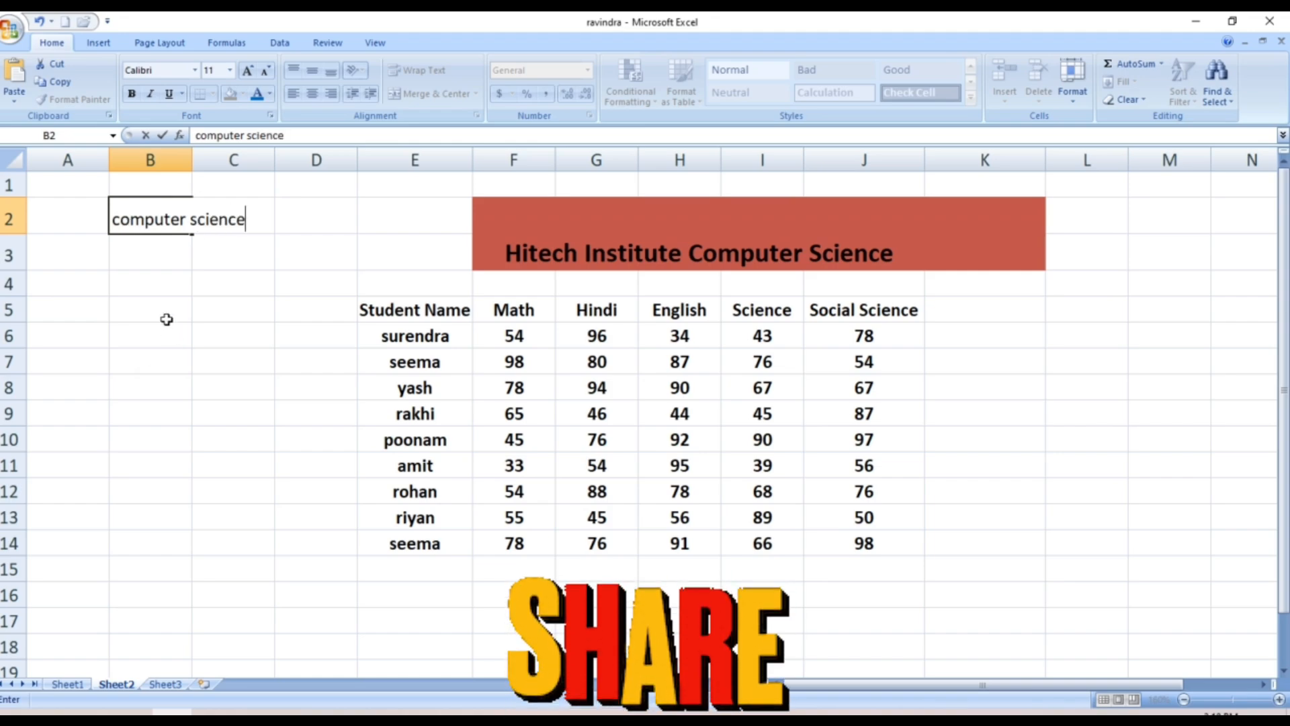
pyautogui.click(204, 267)
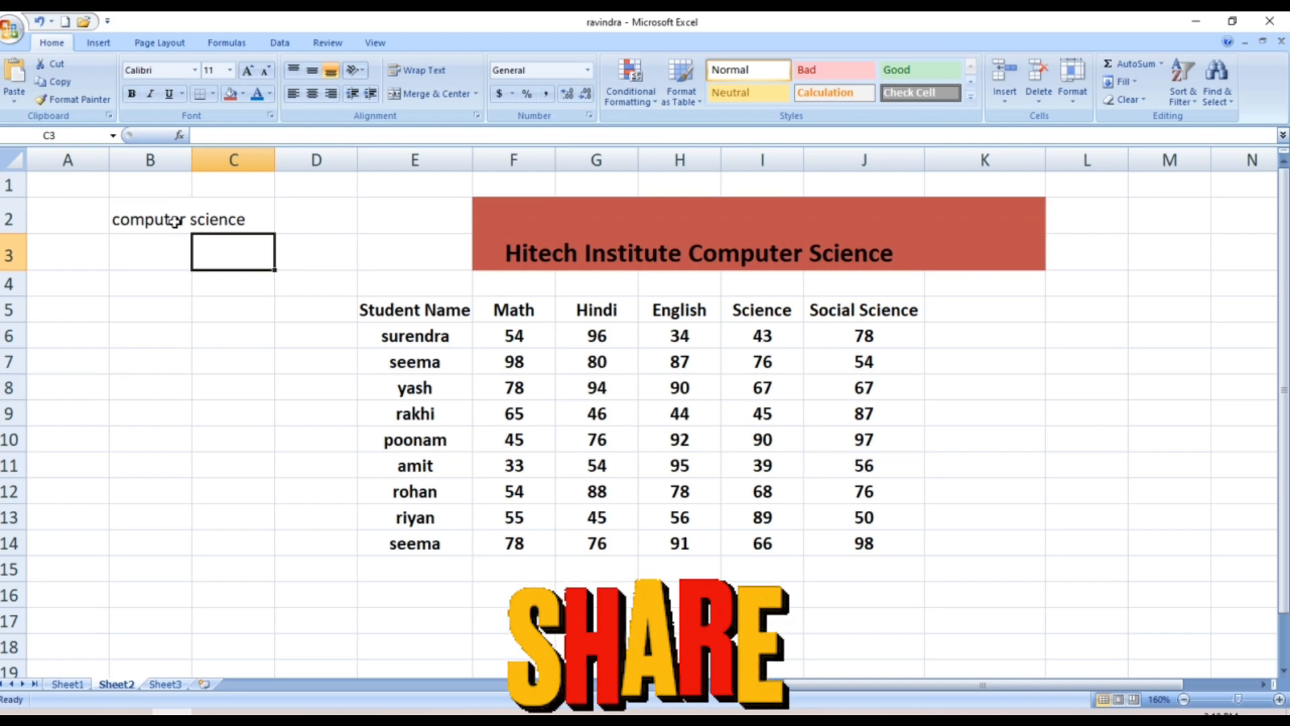
# AutoFit column B to the text, then drag it slightly narrower
pyautogui.click(173, 223)
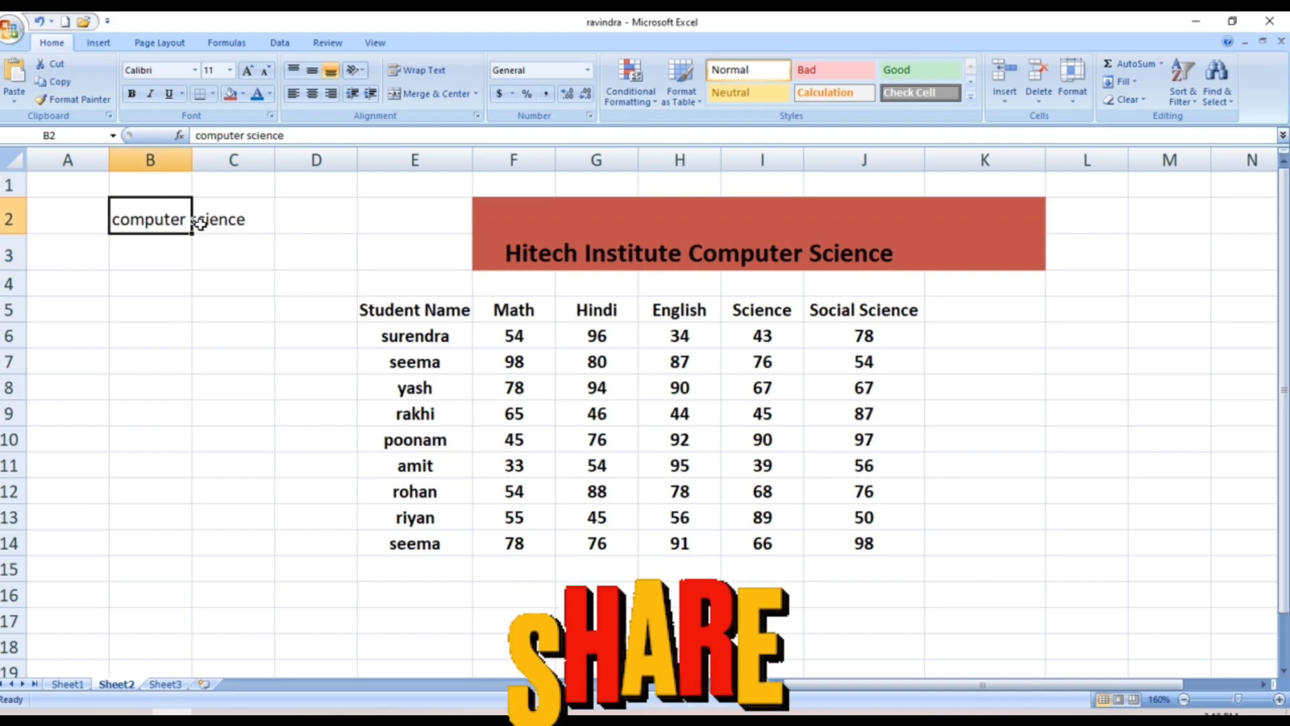
pyautogui.doubleClick(193, 162)
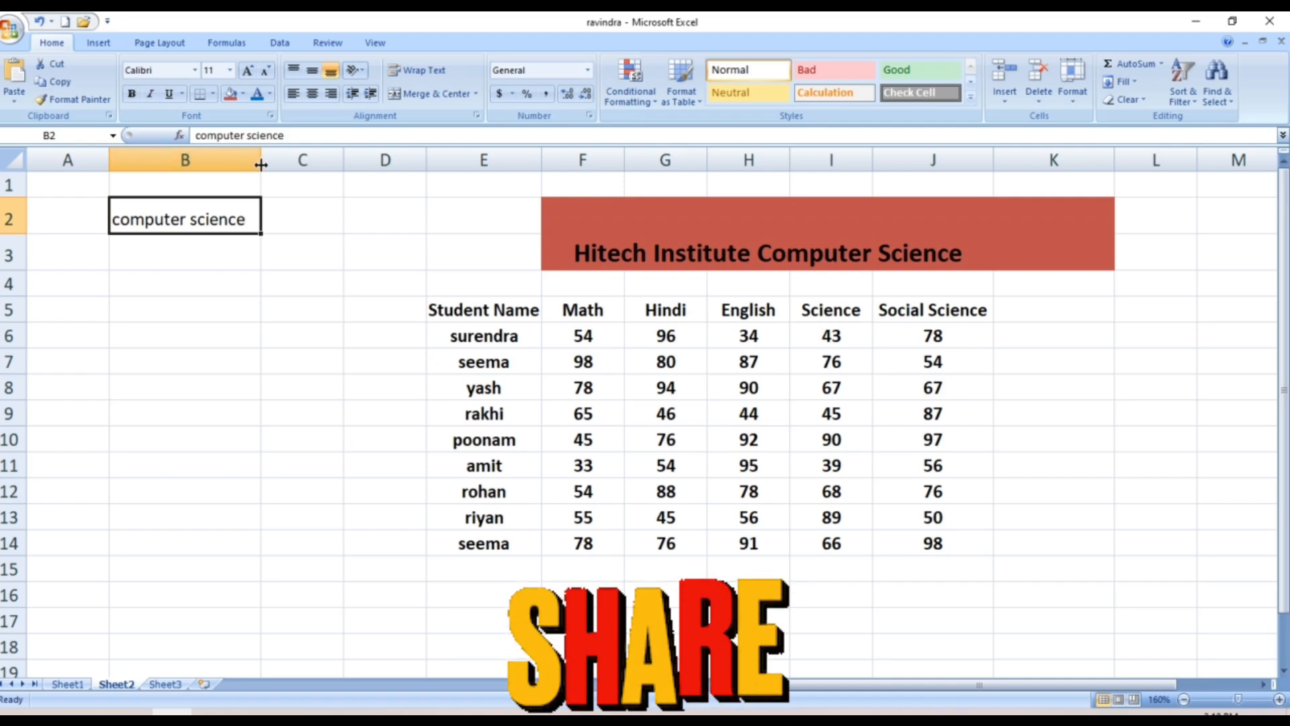
pyautogui.moveTo(261, 164); pyautogui.dragTo(208, 164)
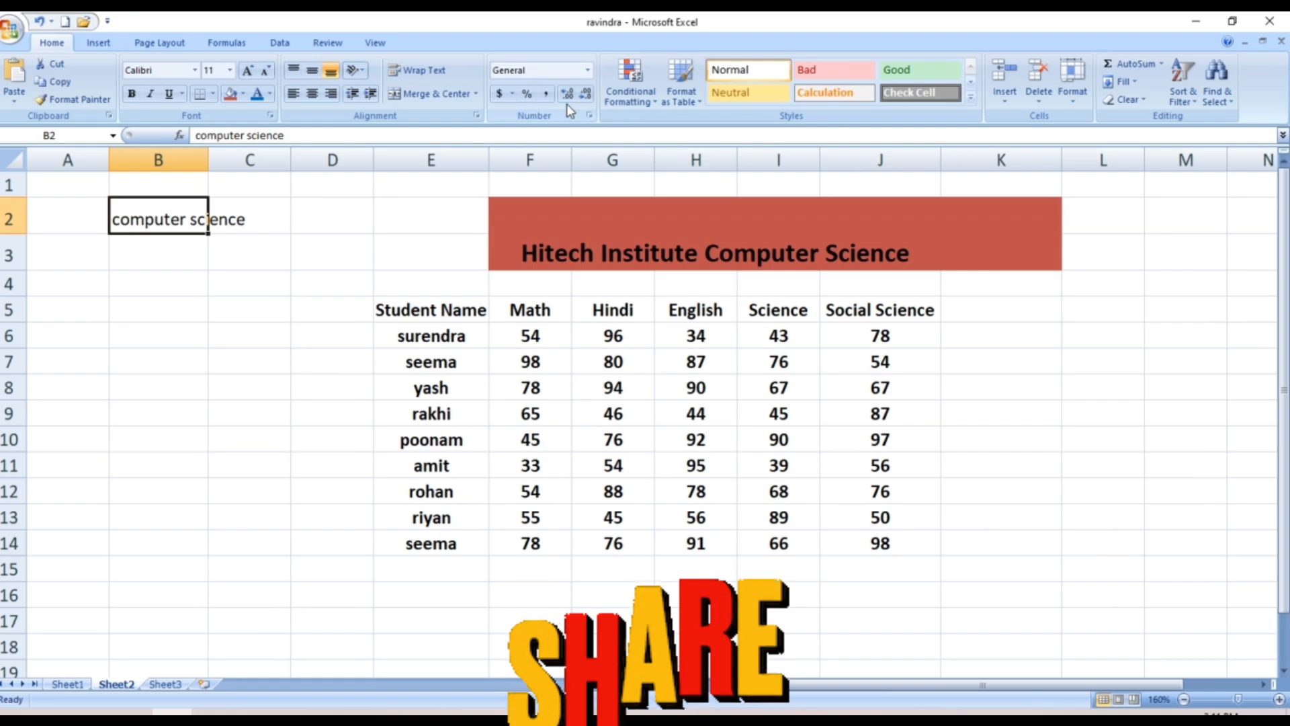
pyautogui.click(1073, 93)
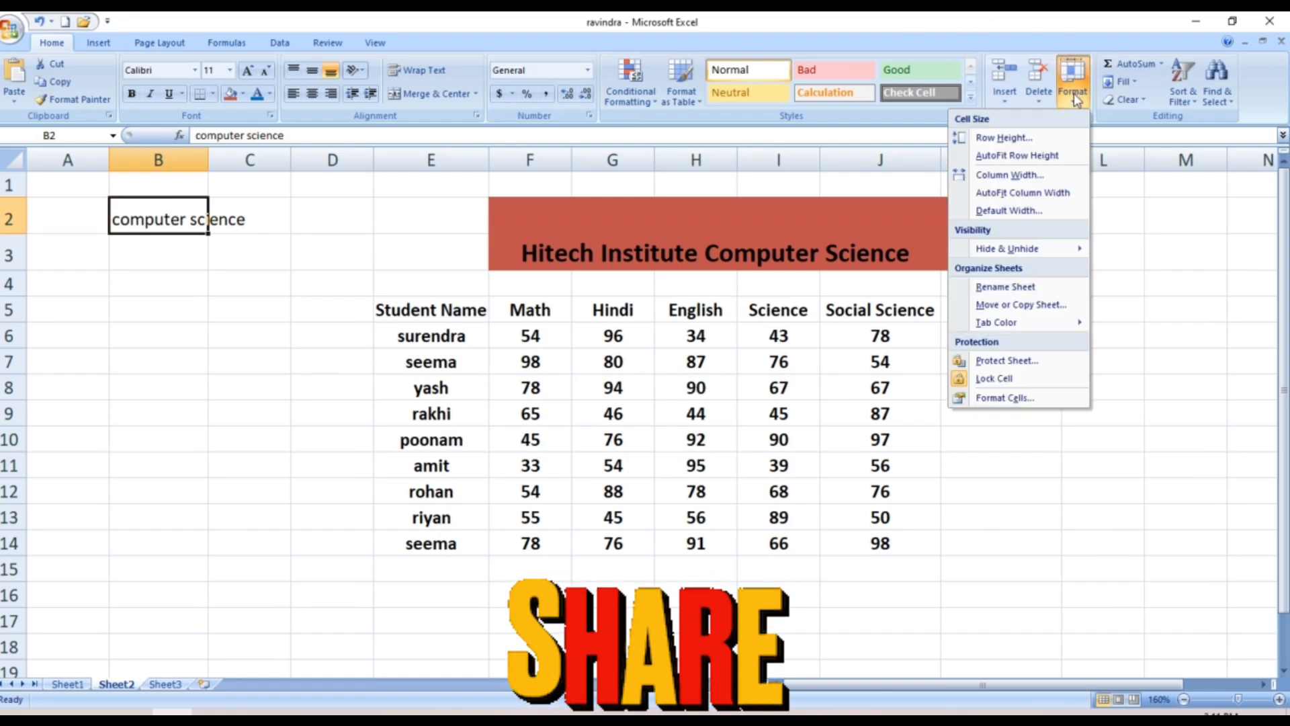
# Drag row 2's bottom border down to a height of about 25.50
pyautogui.click(1024, 156)
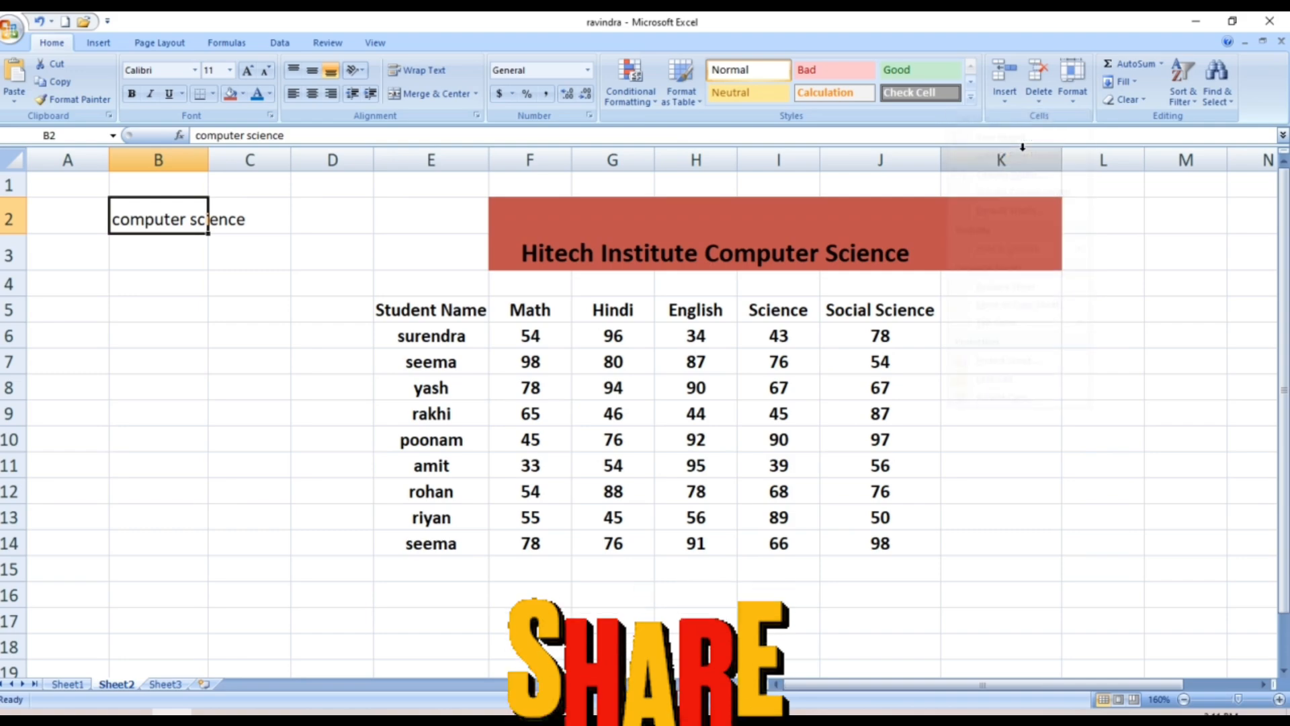
pyautogui.moveTo(1005, 160); pyautogui.dragTo(922, 161)
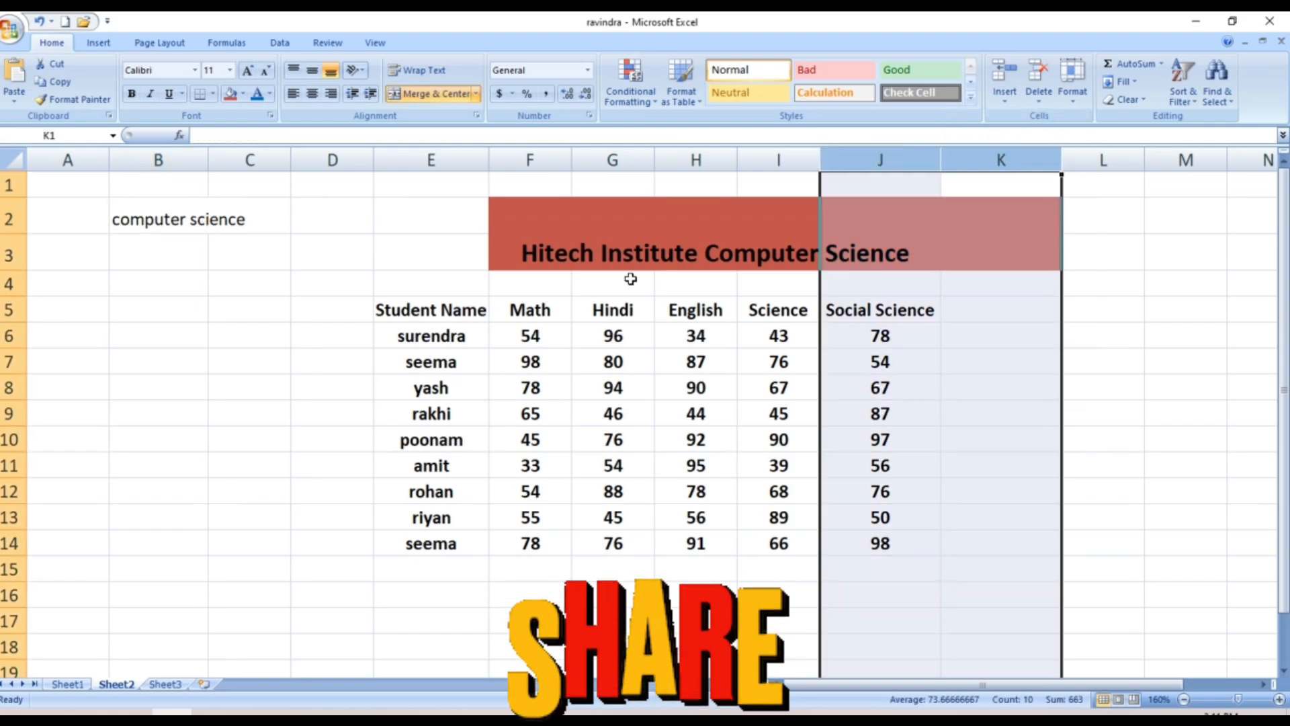
pyautogui.click(224, 276)
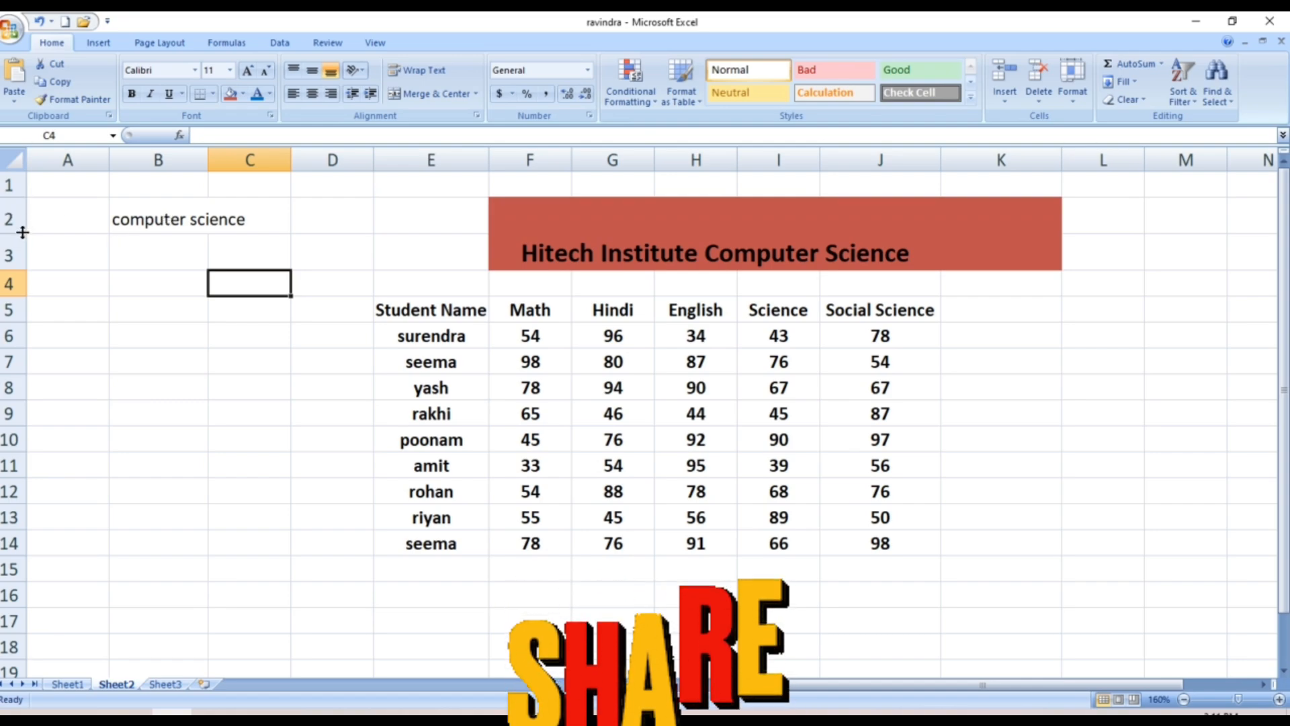
pyautogui.moveTo(23, 232); pyautogui.dragTo(22, 240)
pyautogui.moveTo(22, 248); pyautogui.dragTo(22, 268)
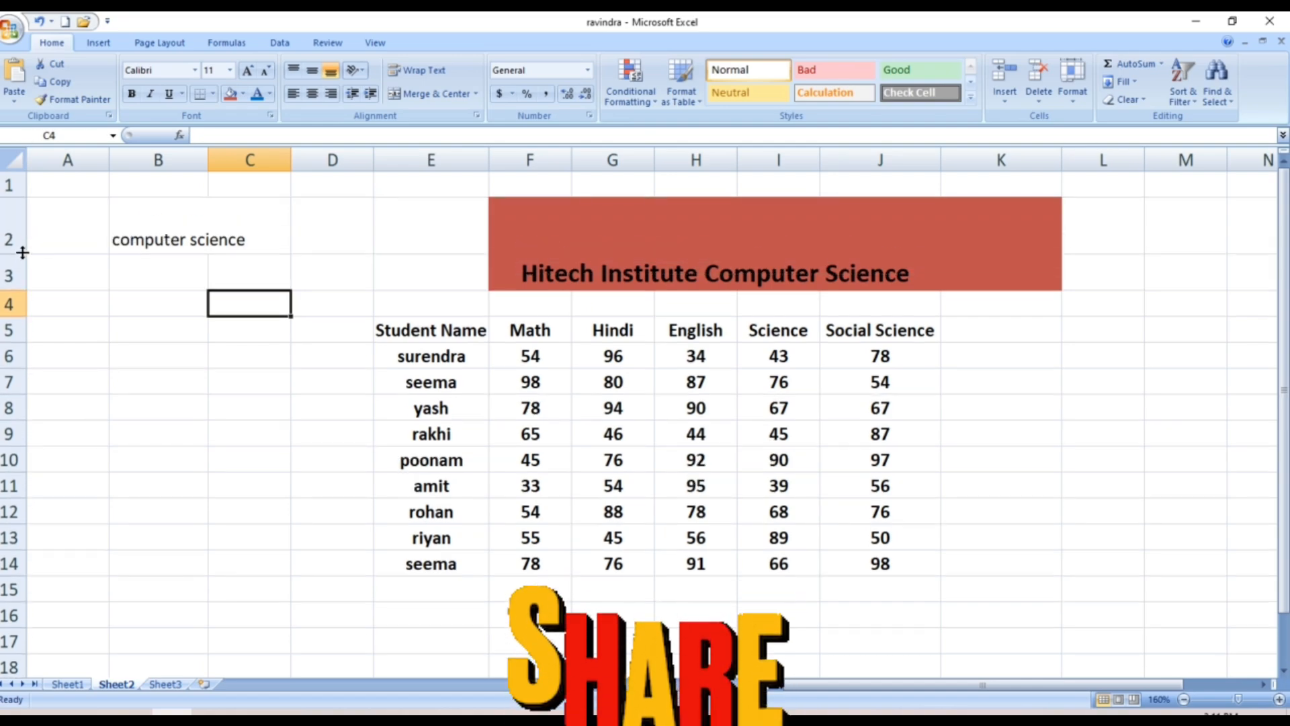
# Widen column B to fit 'computer science', then try AutoFit Row Height
pyautogui.moveTo(208, 153); pyautogui.dragTo(261, 153)
pyautogui.click(210, 152)
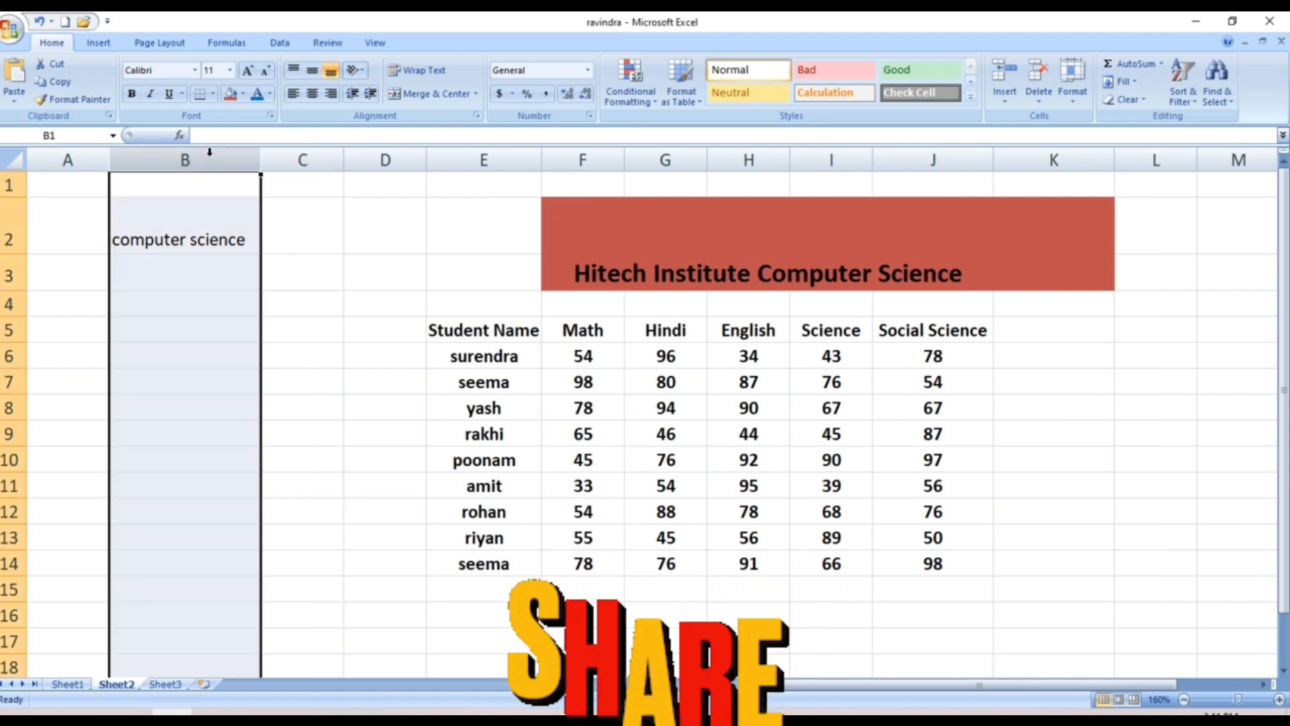
pyautogui.click(383, 272)
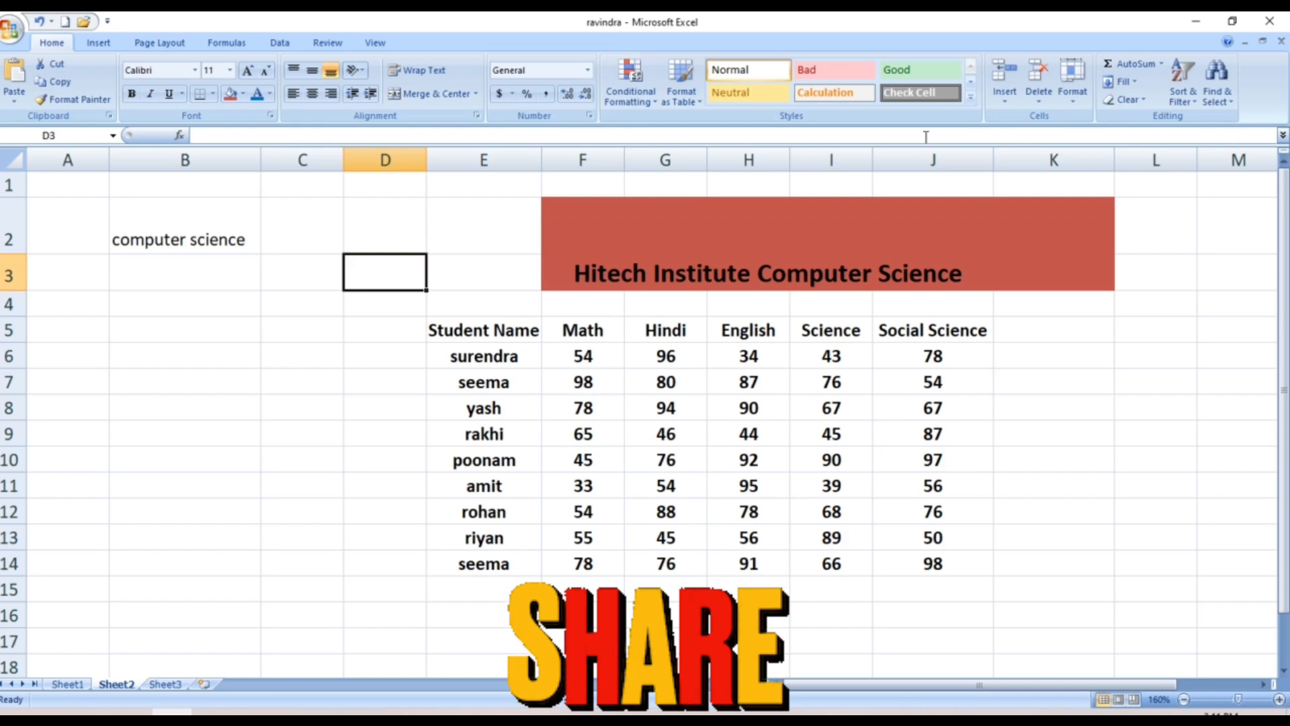
pyautogui.click(1070, 99)
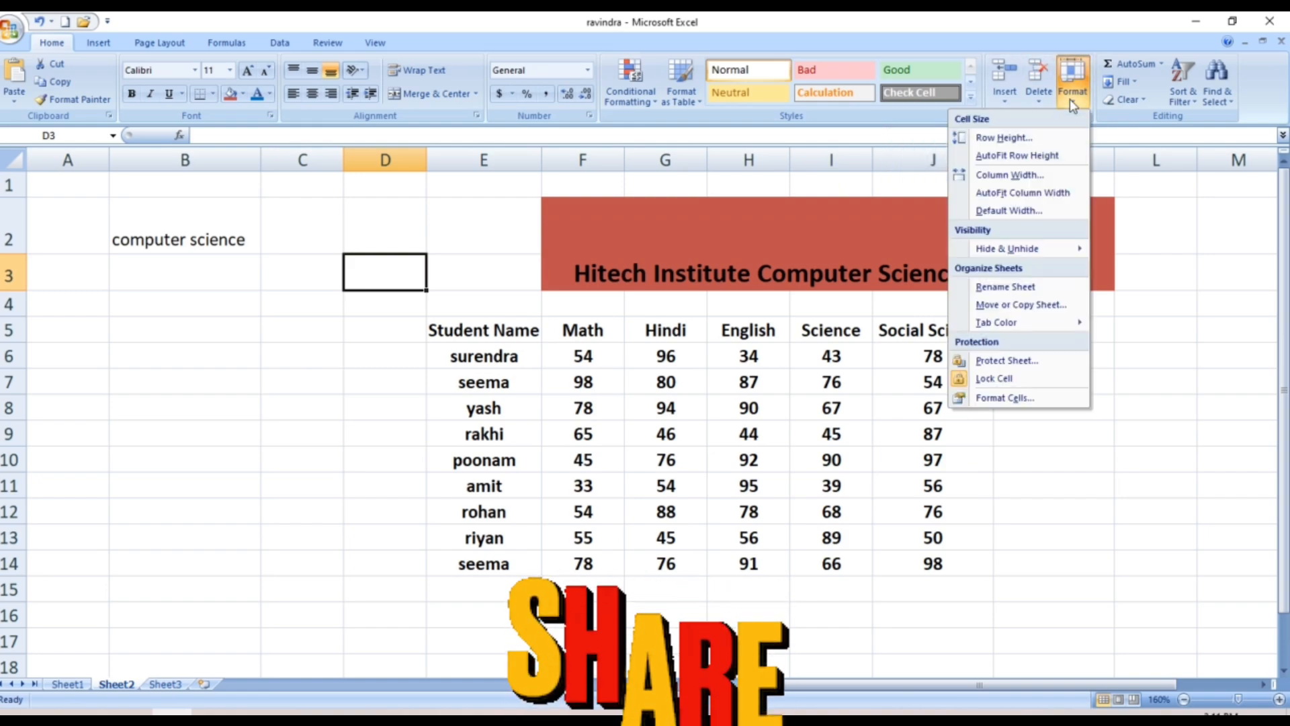
pyautogui.click(1034, 160)
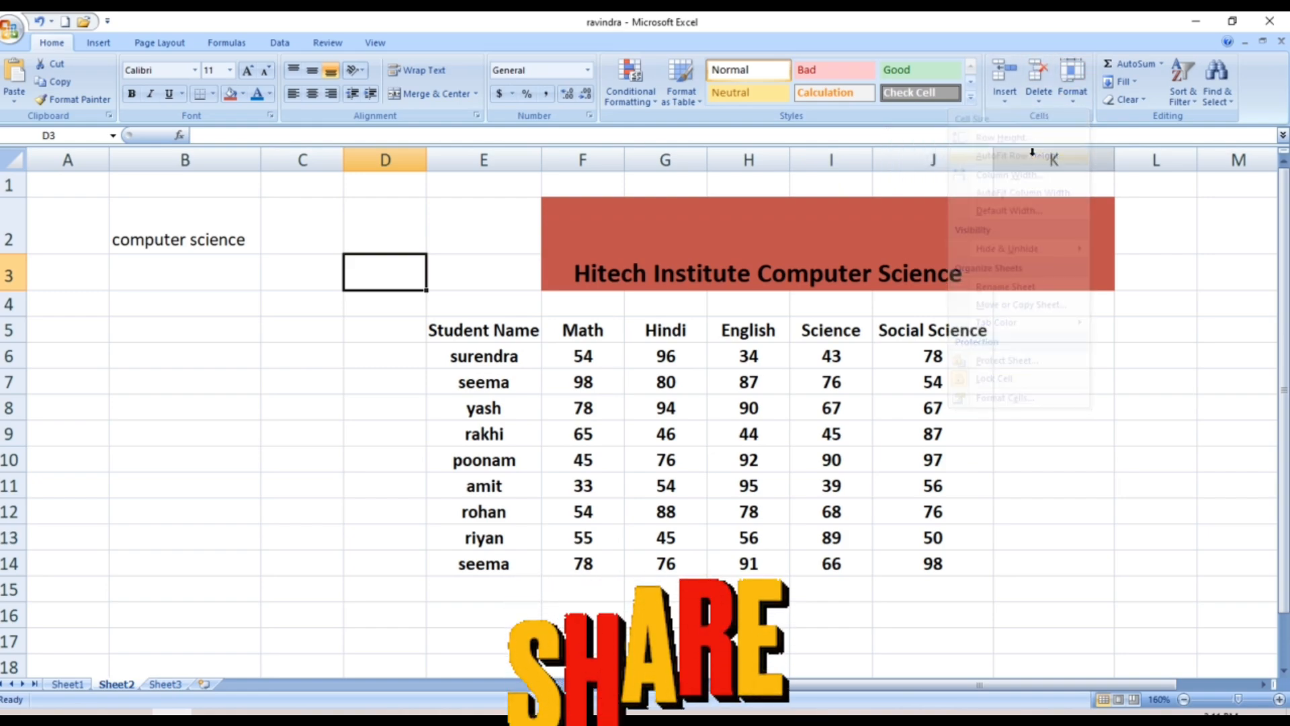
pyautogui.click(1073, 101)
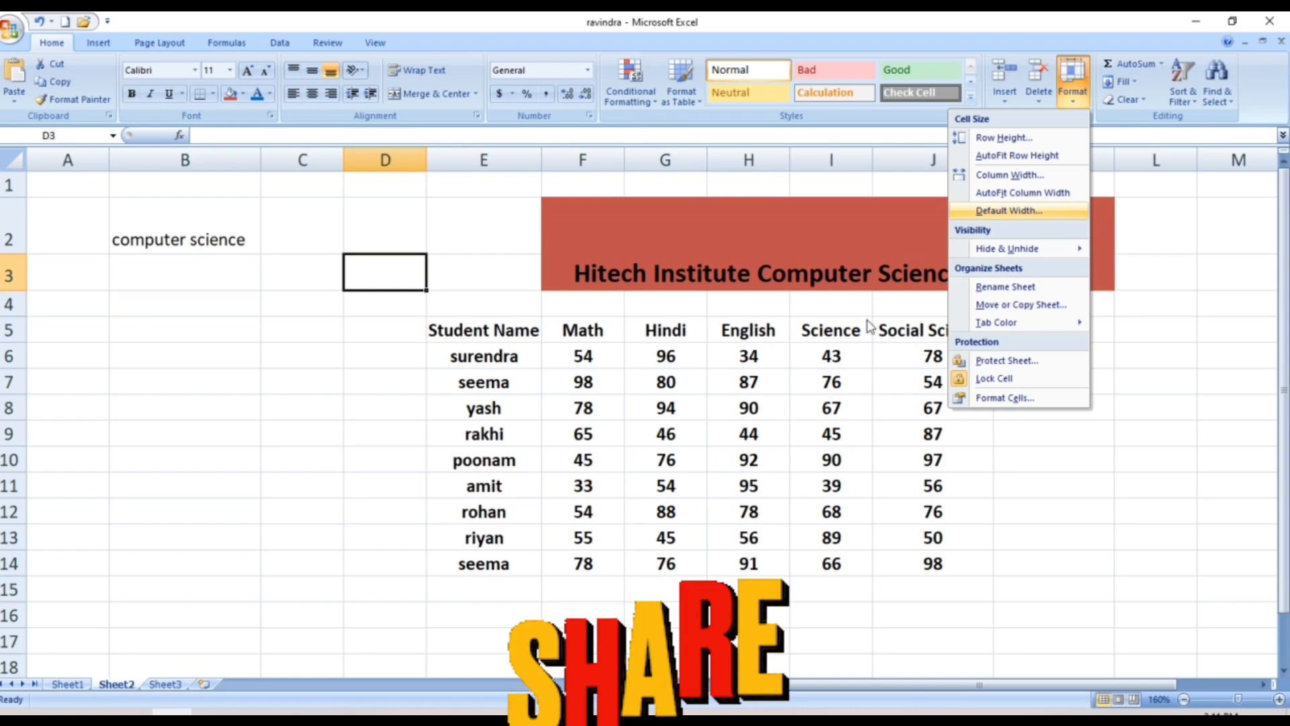
pyautogui.click(907, 328)
# Select J5 and set column J's width from 12.57 to 20
pyautogui.click(908, 328)
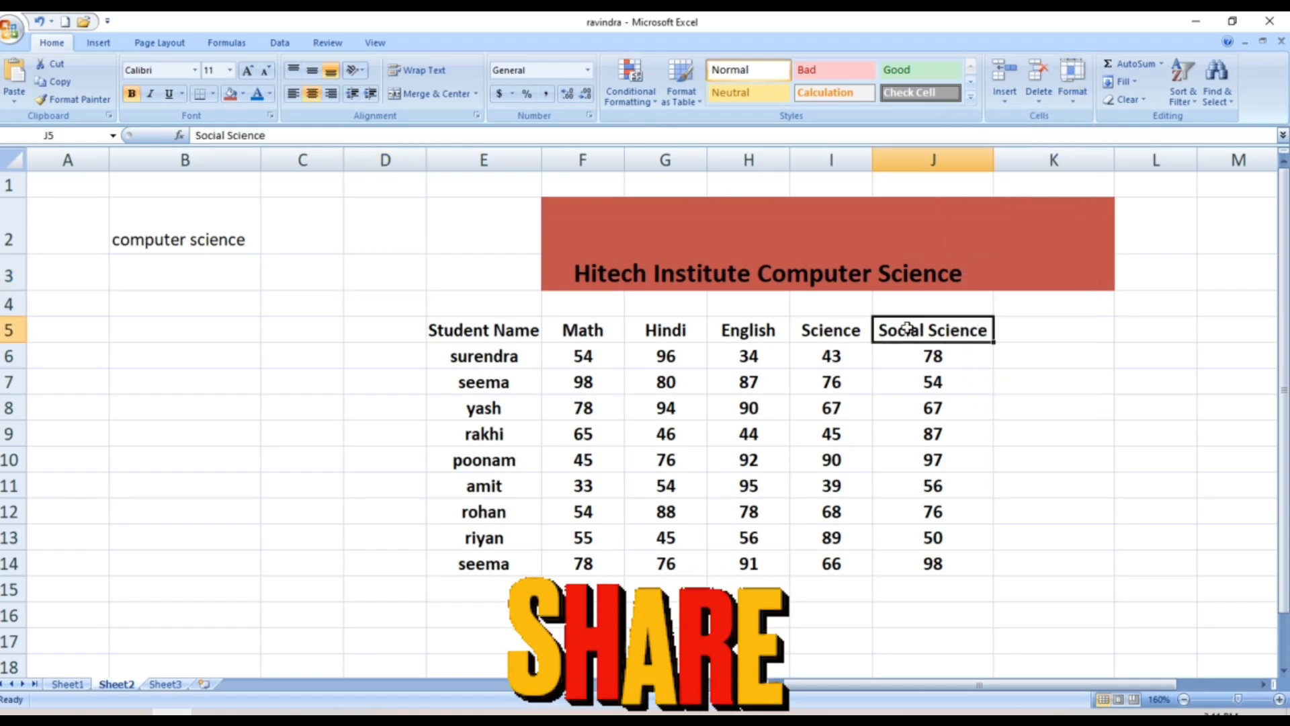
pyautogui.doubleClick(1042, 423)
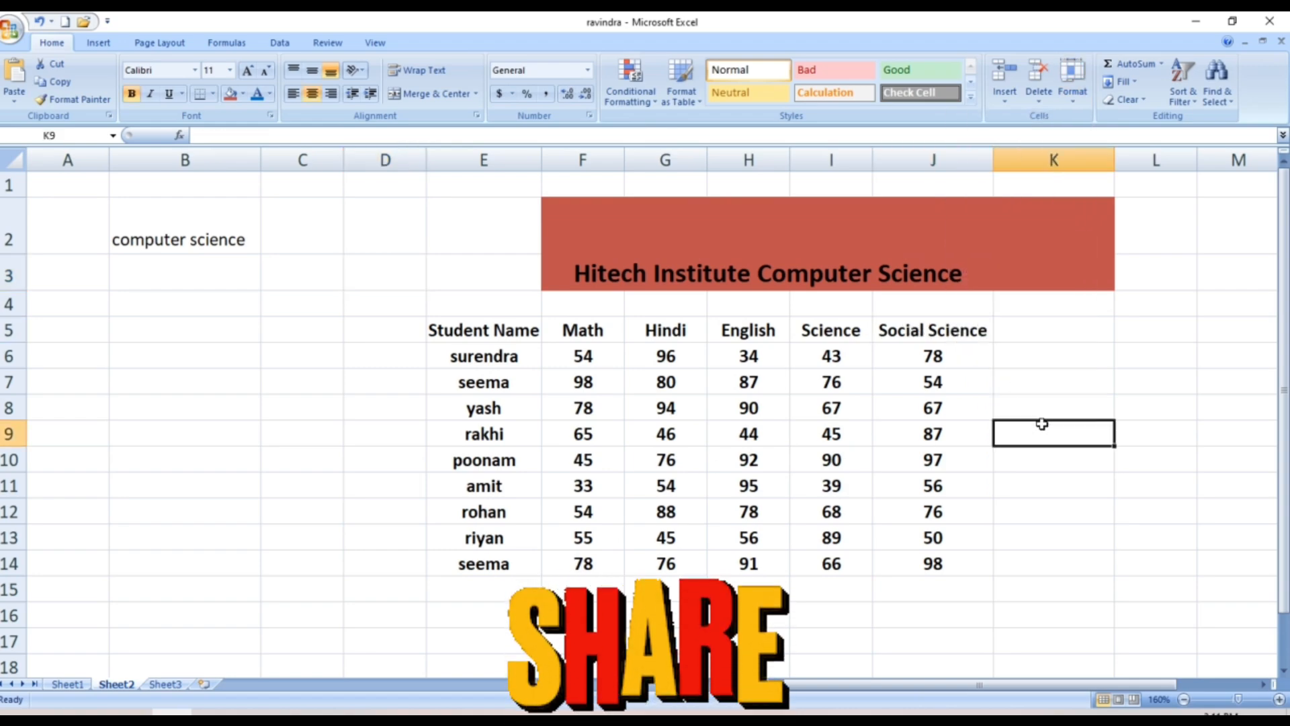
pyautogui.click(949, 331)
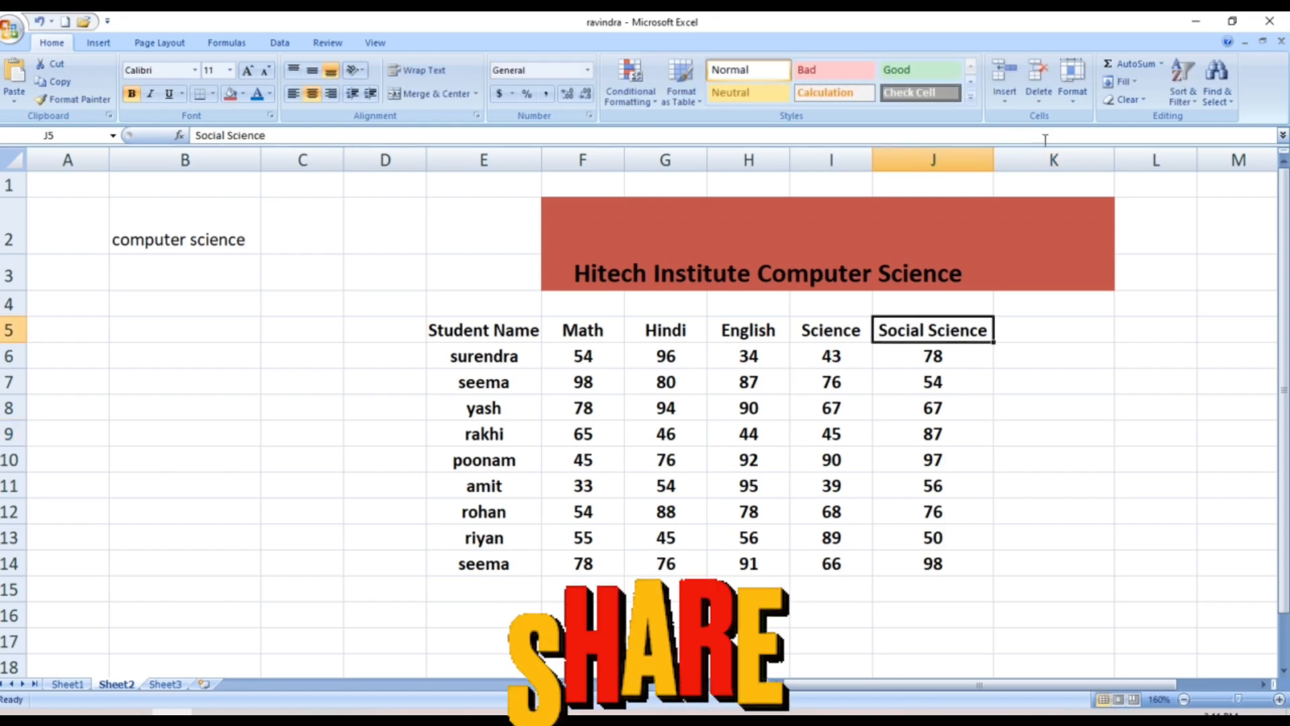
pyautogui.click(1075, 96)
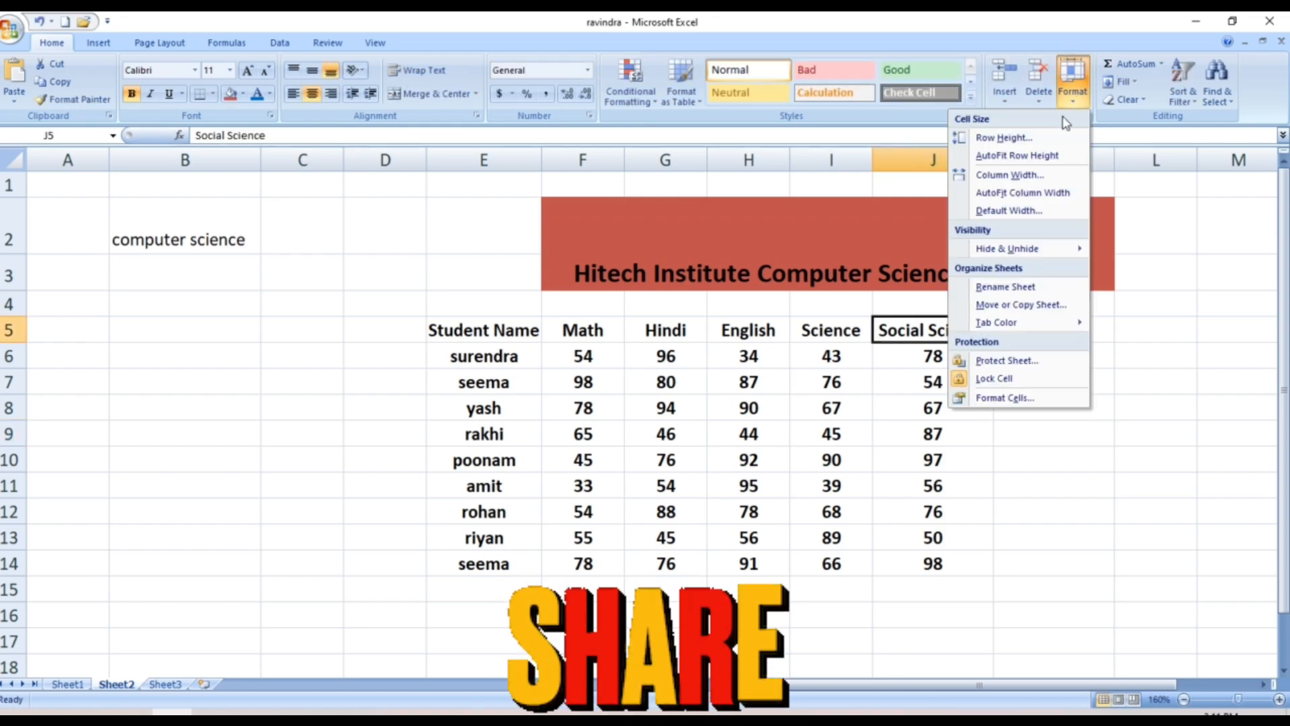
pyautogui.click(1023, 176)
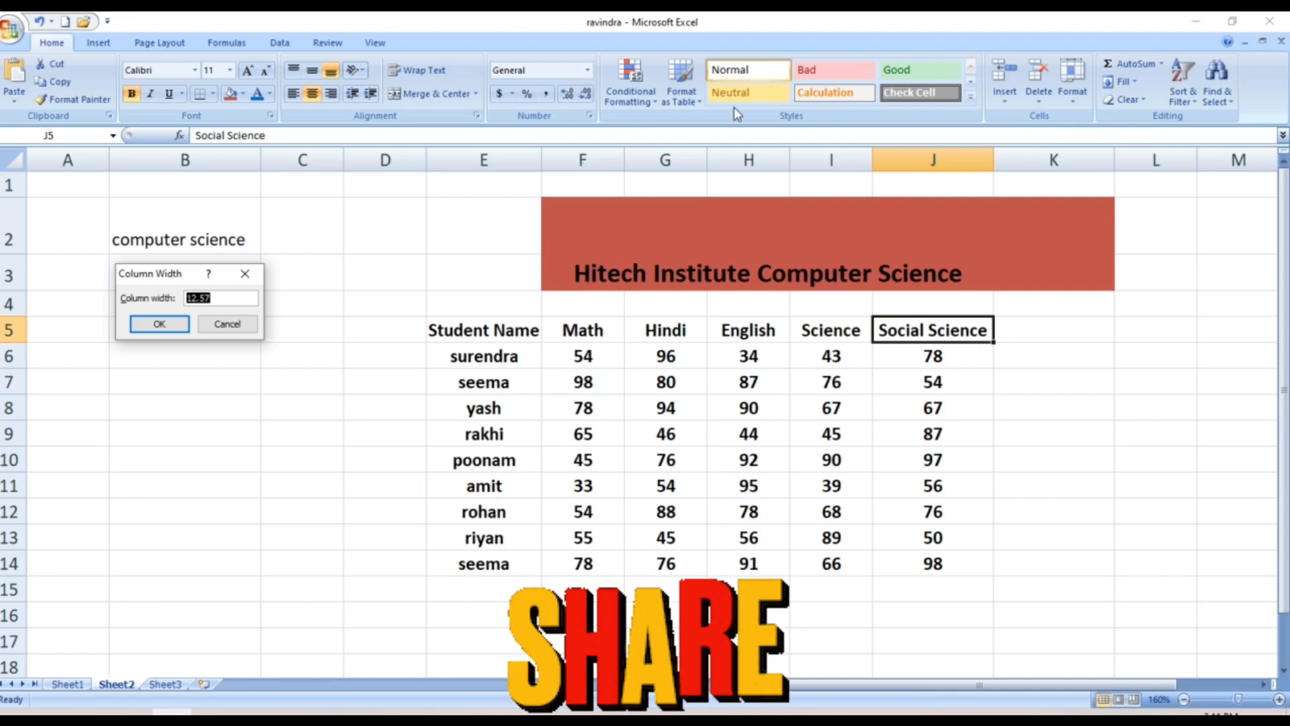
pyautogui.click(219, 301)
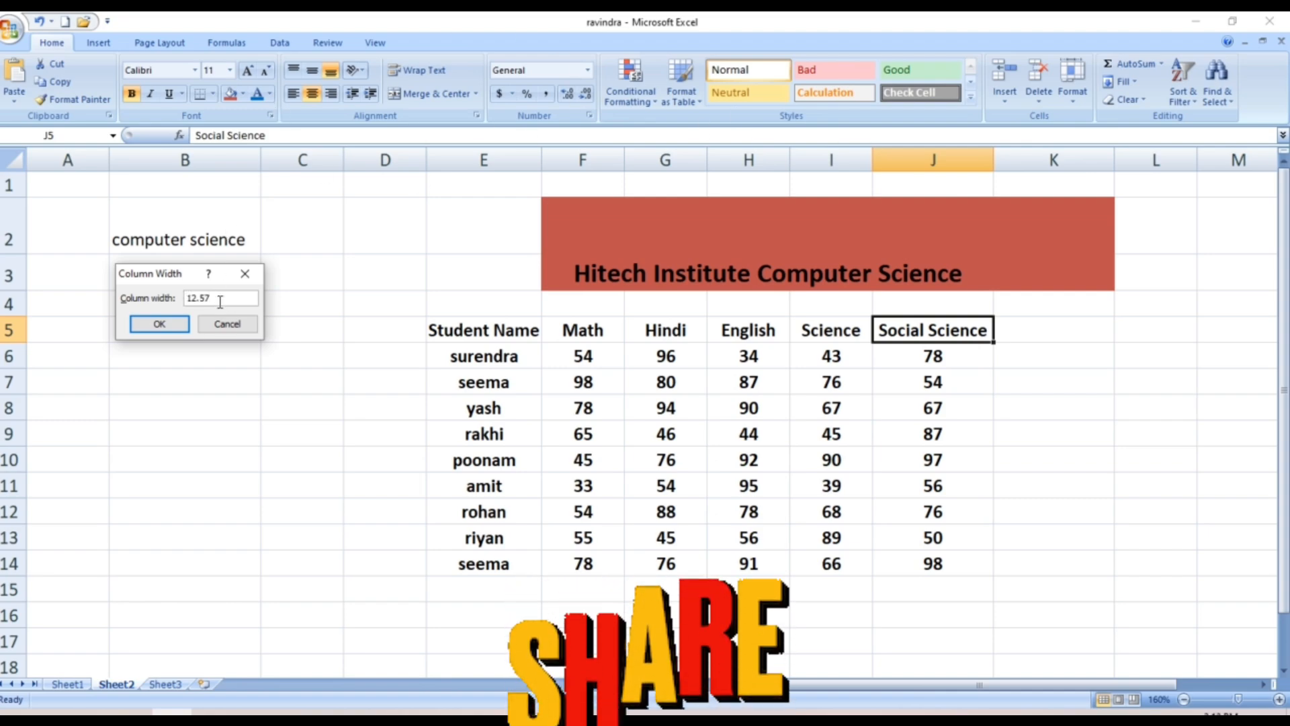
pyautogui.press('BackSpace')
pyautogui.press('BackSpace')
pyautogui.press('BackSpace')
pyautogui.press('BackSpace')
pyautogui.press('BackSpace')
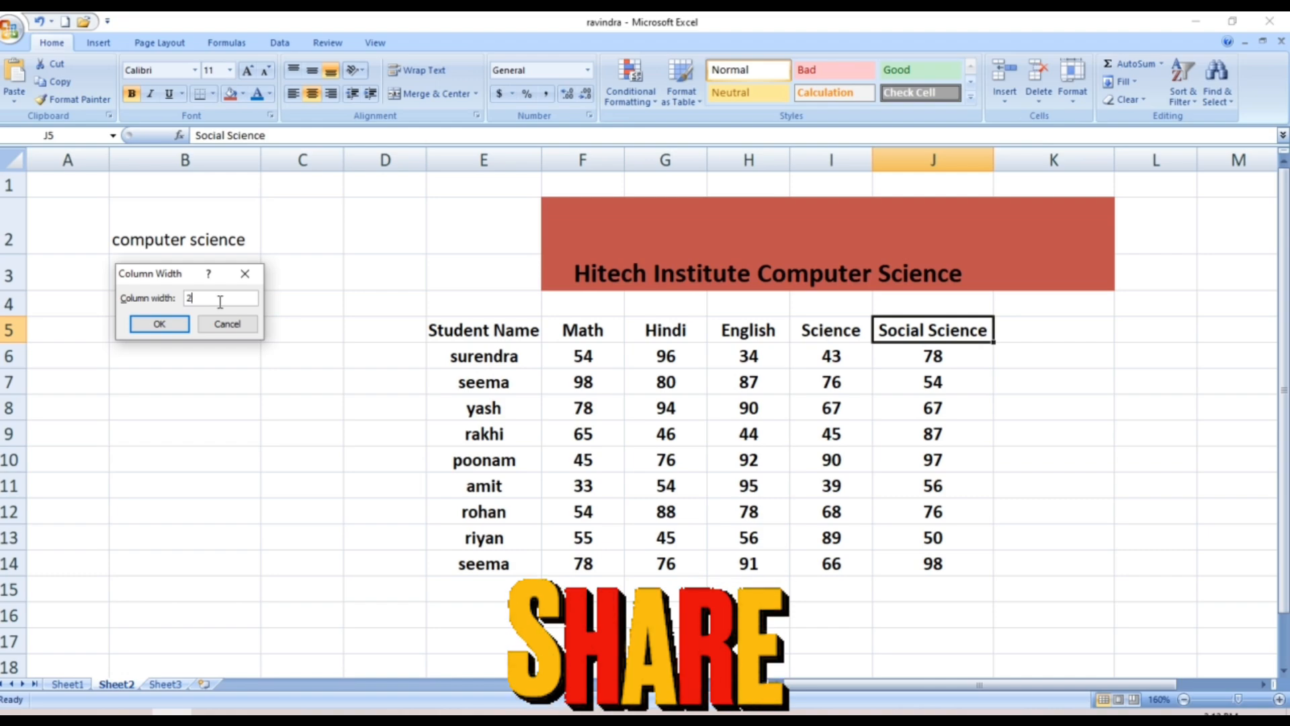
pyautogui.click(153, 325)
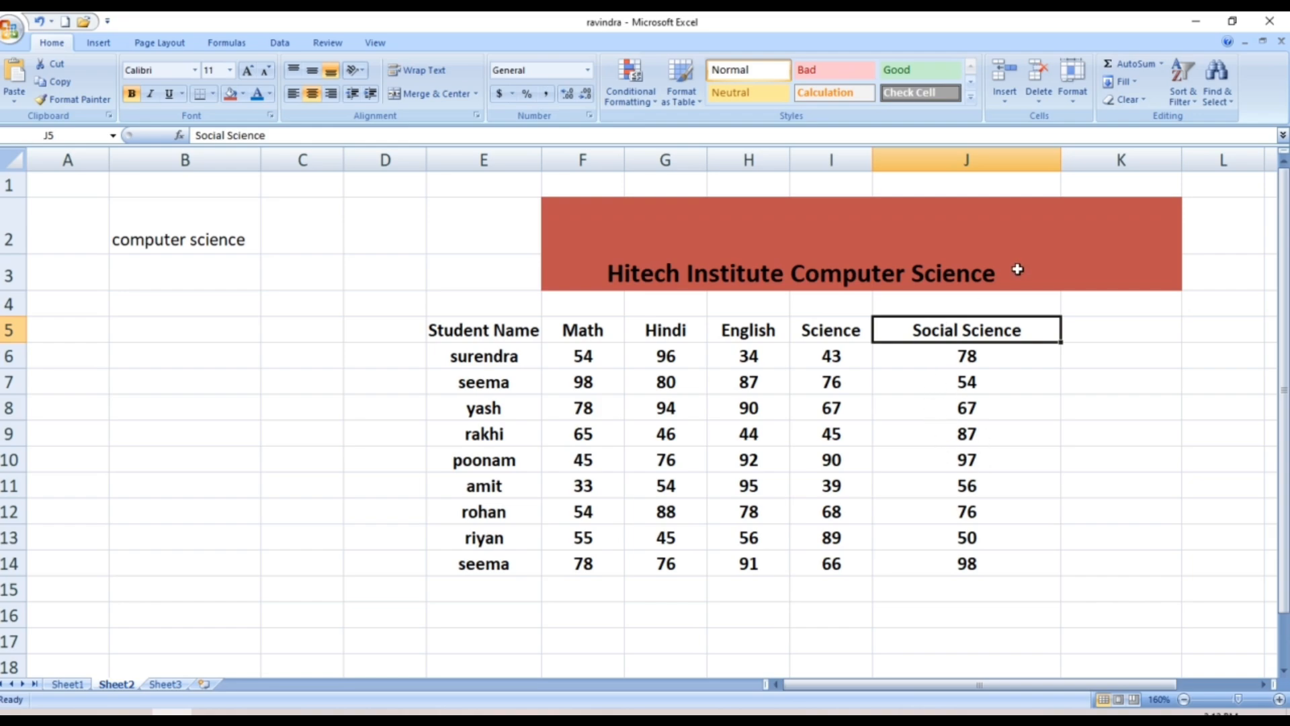
# Change column J's width from 20 to 13
pyautogui.click(1075, 106)
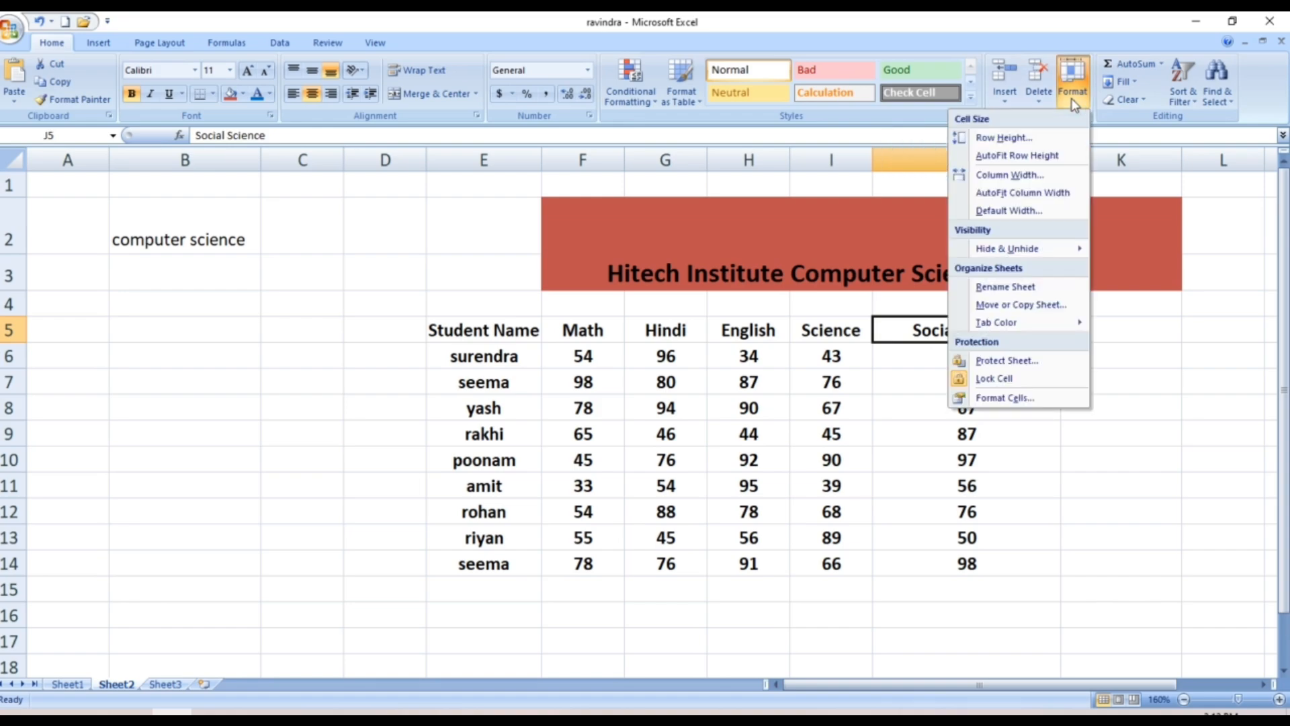
pyautogui.click(1020, 176)
pyautogui.press('BackSpace')
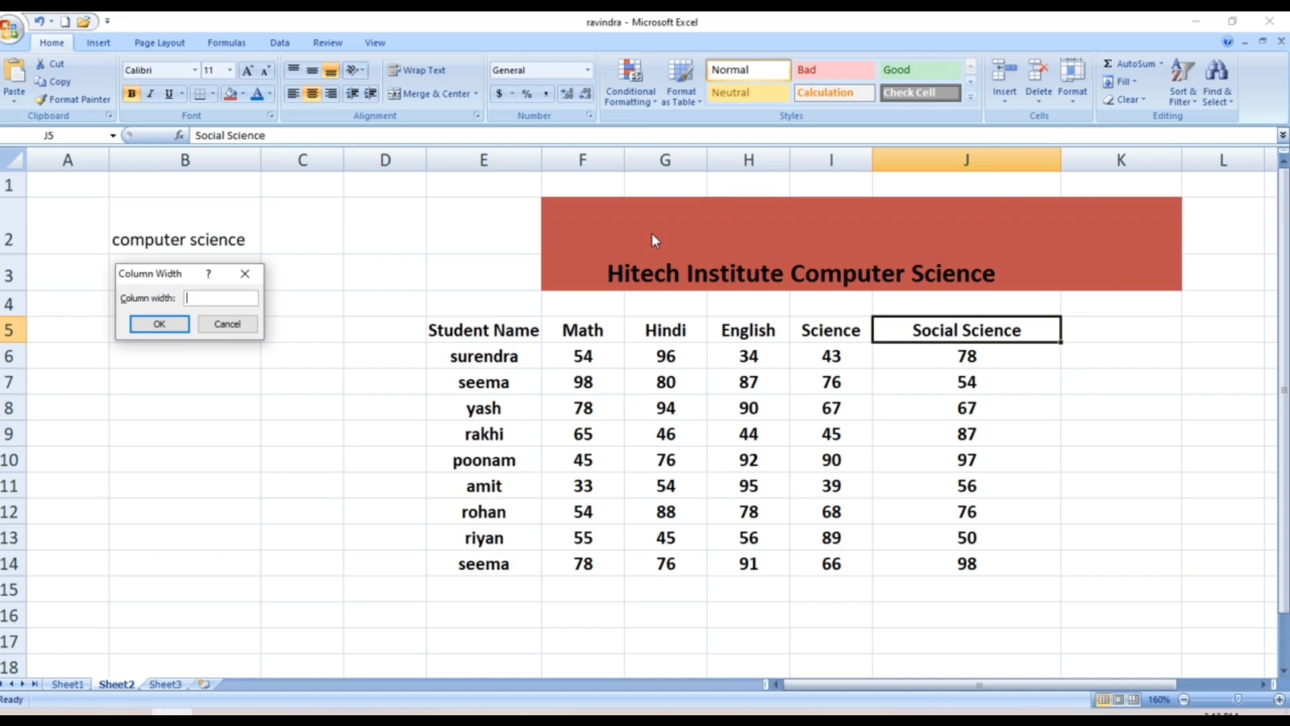
pyautogui.write('13')
pyautogui.click(155, 323)
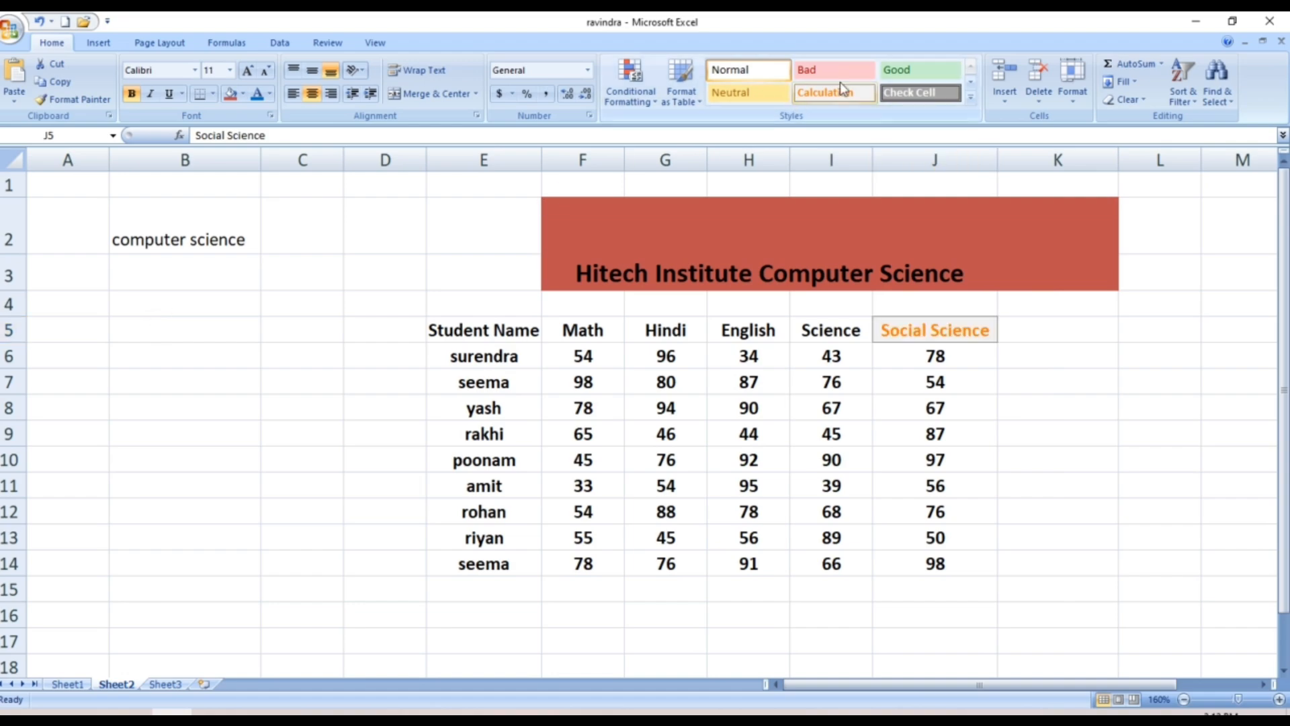
# Drag column J's right border to a width of about 15.86, then select J5
pyautogui.rightClick(994, 159)
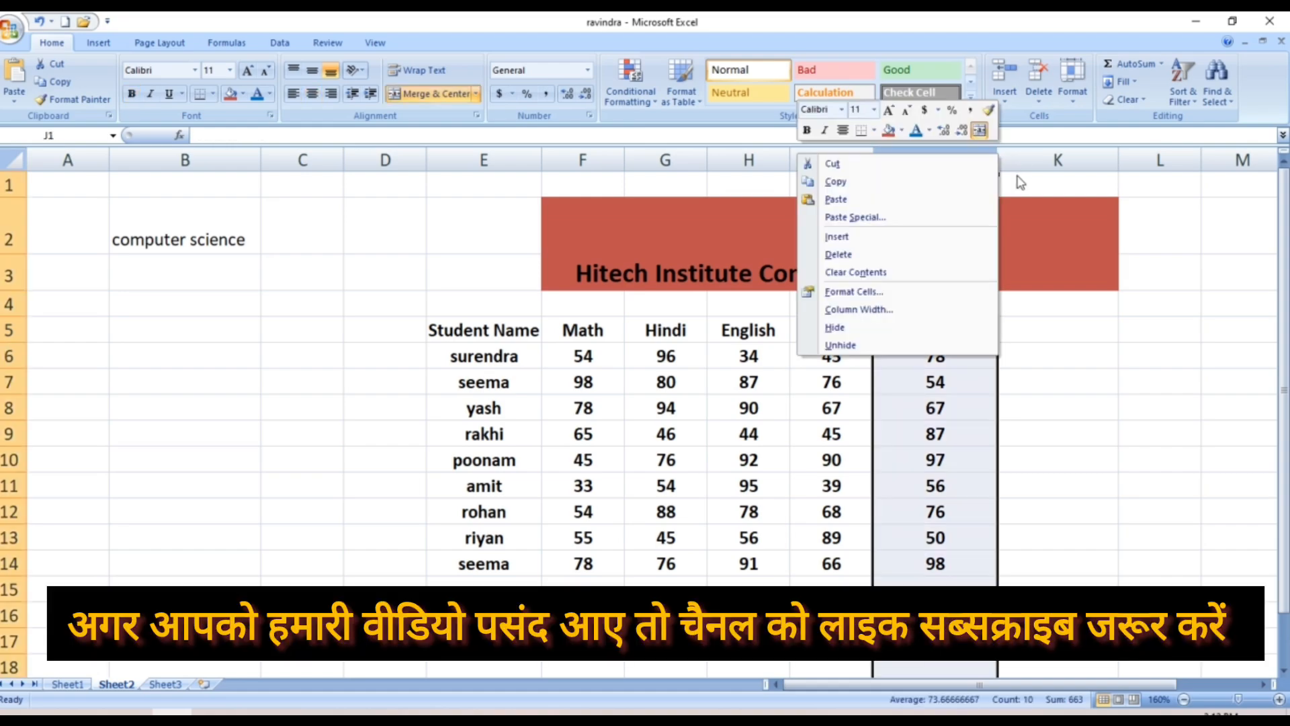
pyautogui.press('Escape')
pyautogui.moveTo(997, 159)
pyautogui.mouseDown()
pyautogui.moveTo(1020, 155)
pyautogui.moveTo(985, 161)
pyautogui.mouseUp()
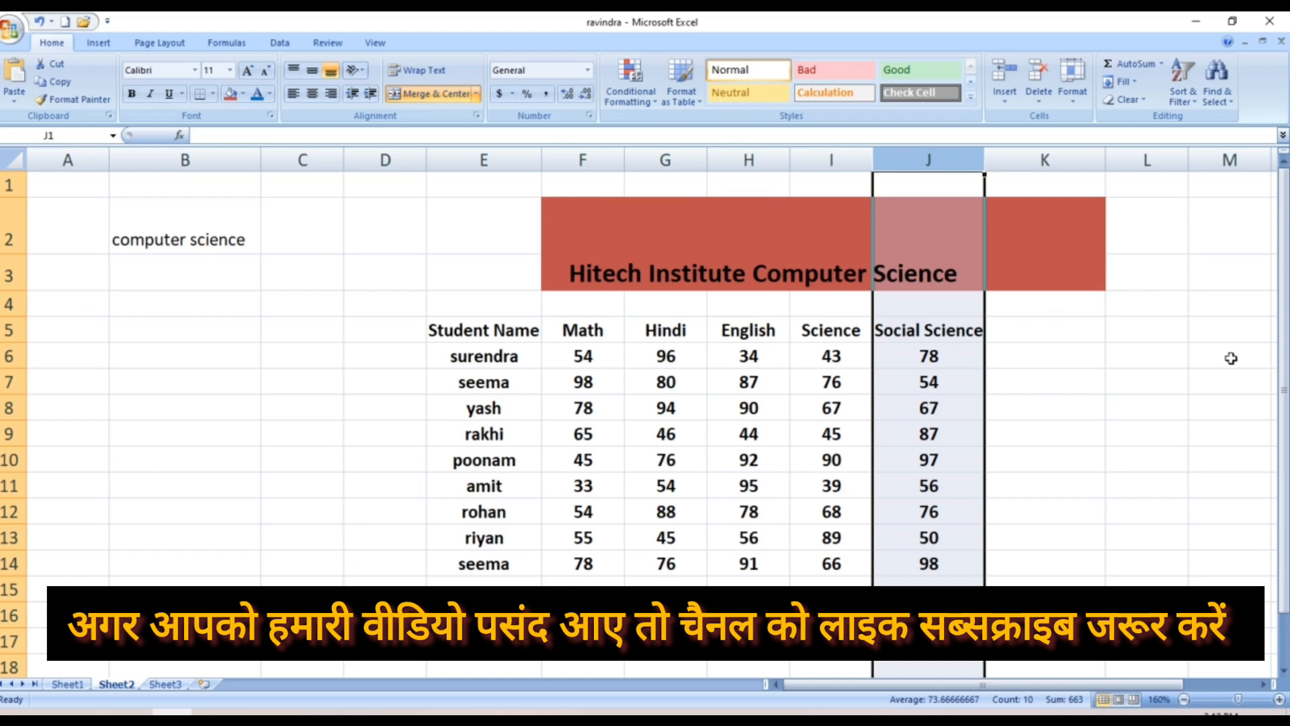
pyautogui.click(1150, 407)
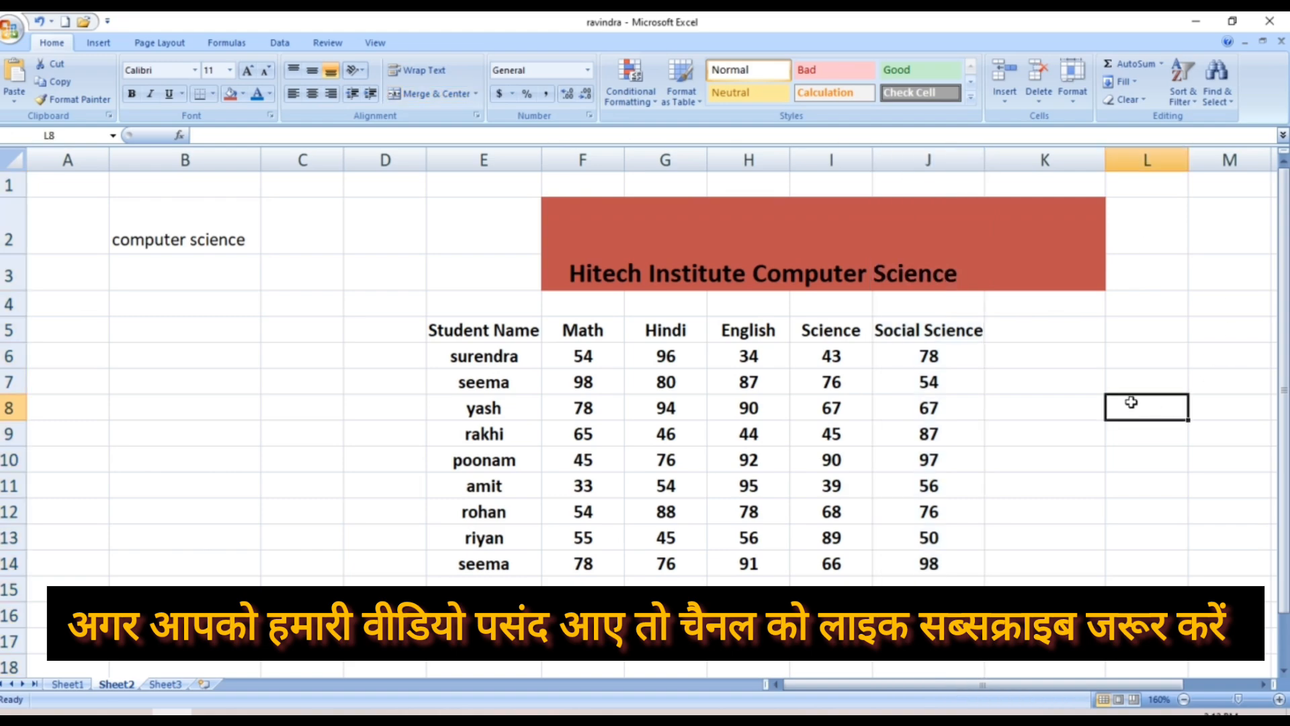
pyautogui.click(912, 326)
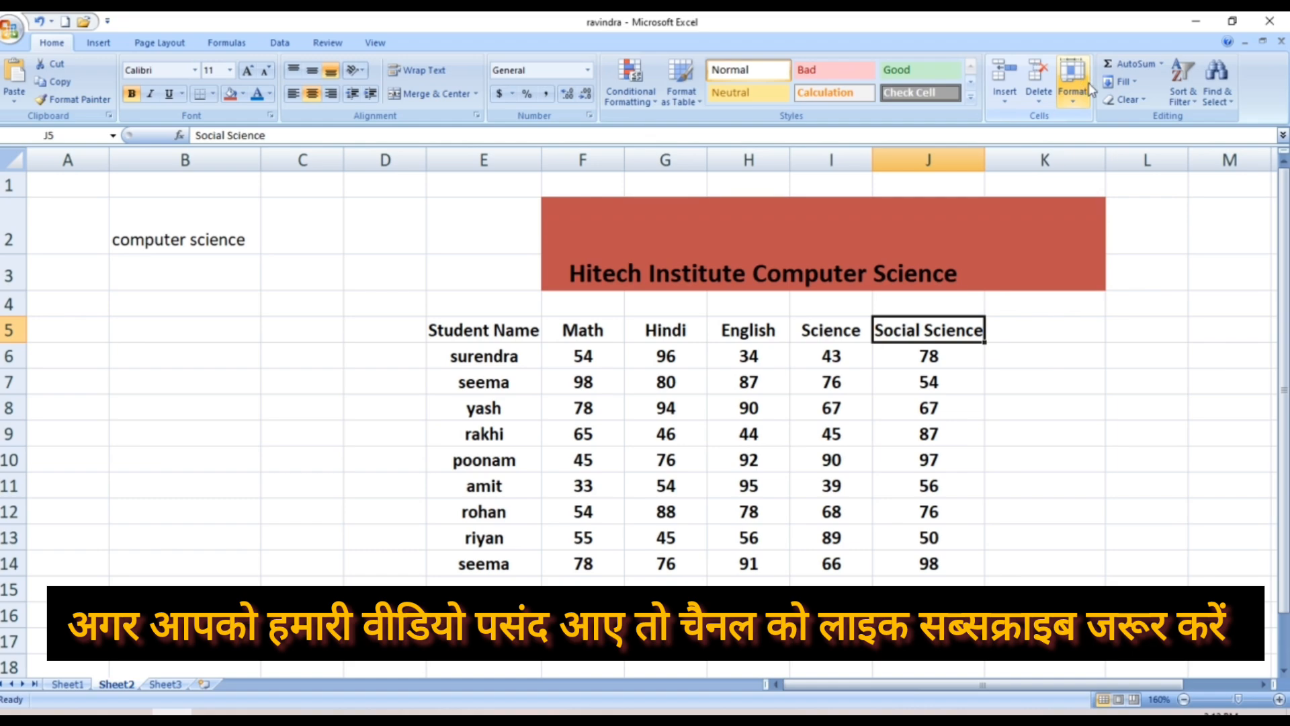
# AutoFit column J, then drag it narrower so the heading is clipped
pyautogui.click(1072, 81)
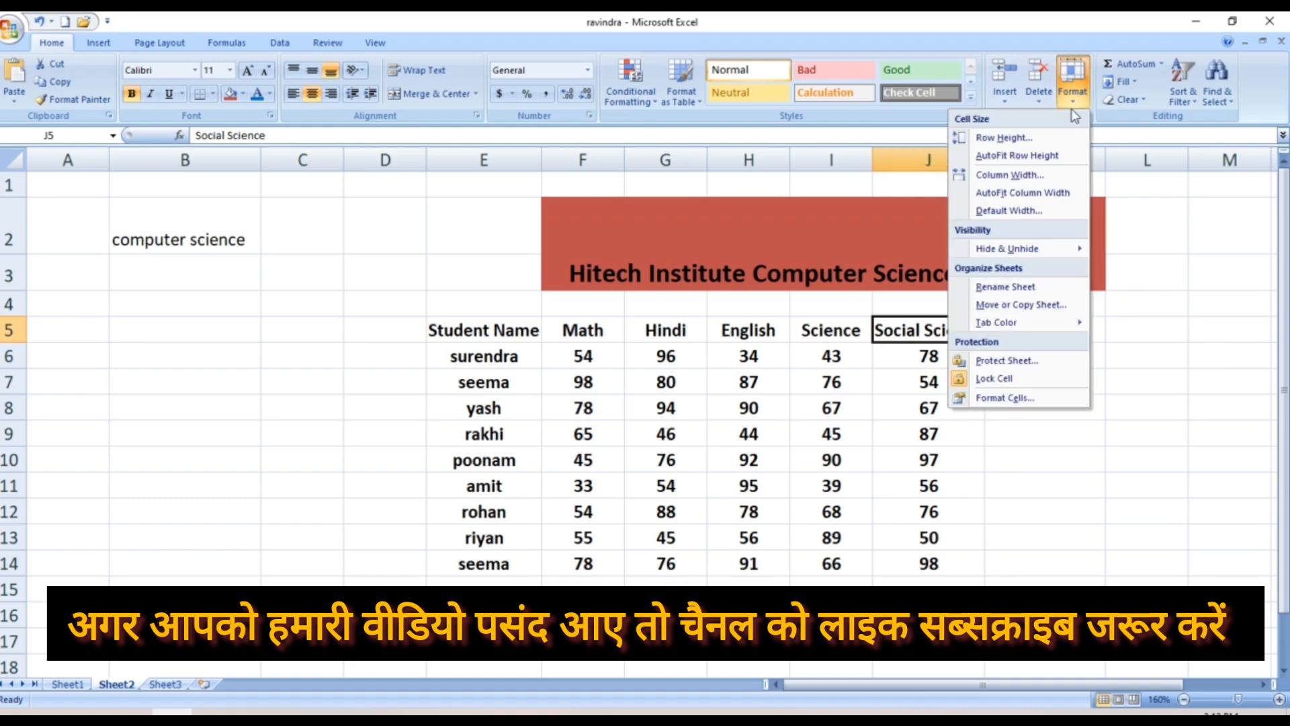
pyautogui.click(1034, 195)
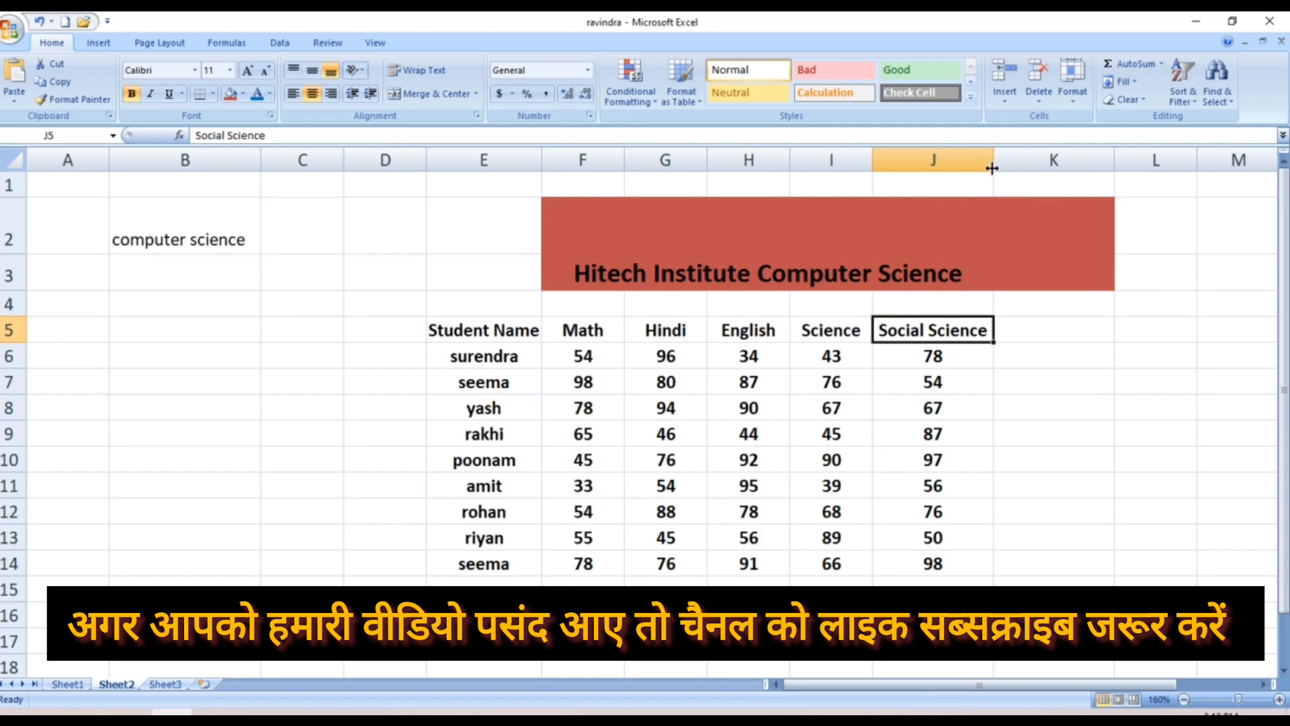
pyautogui.moveTo(992, 168); pyautogui.dragTo(947, 191)
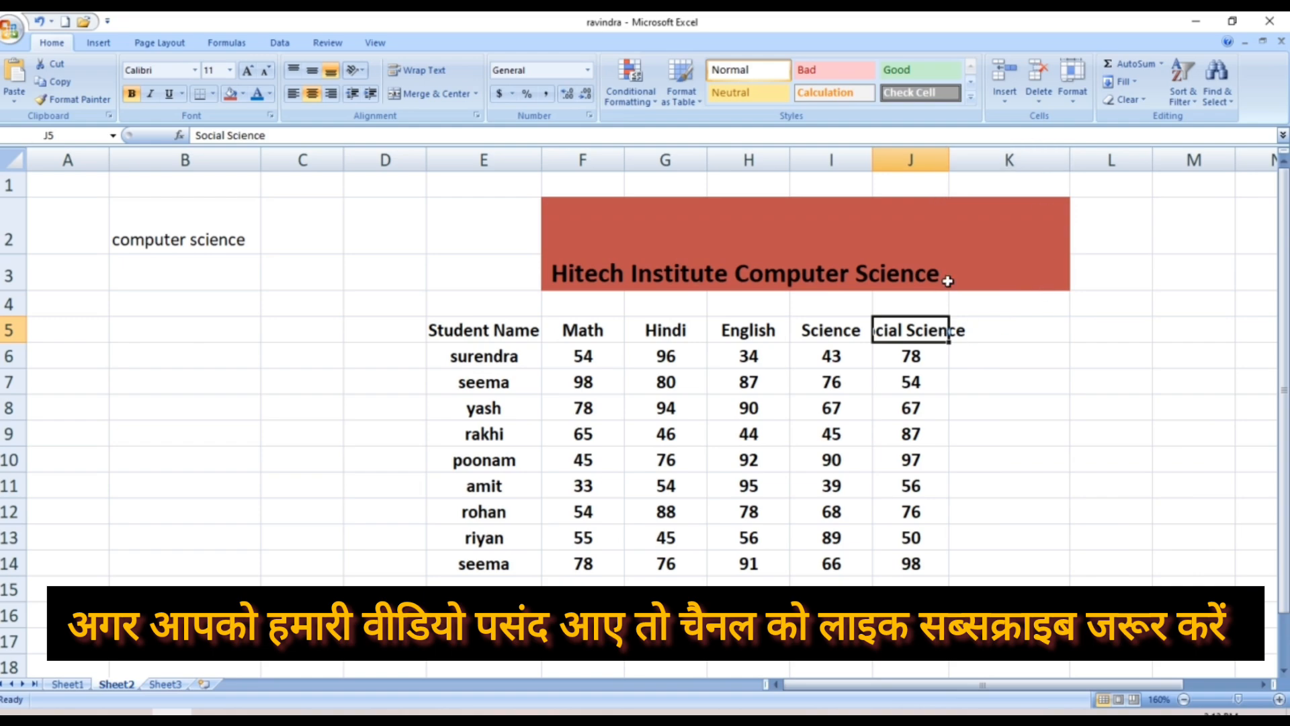
pyautogui.moveTo(955, 236); pyautogui.dragTo(981, 383)
pyautogui.click(991, 452)
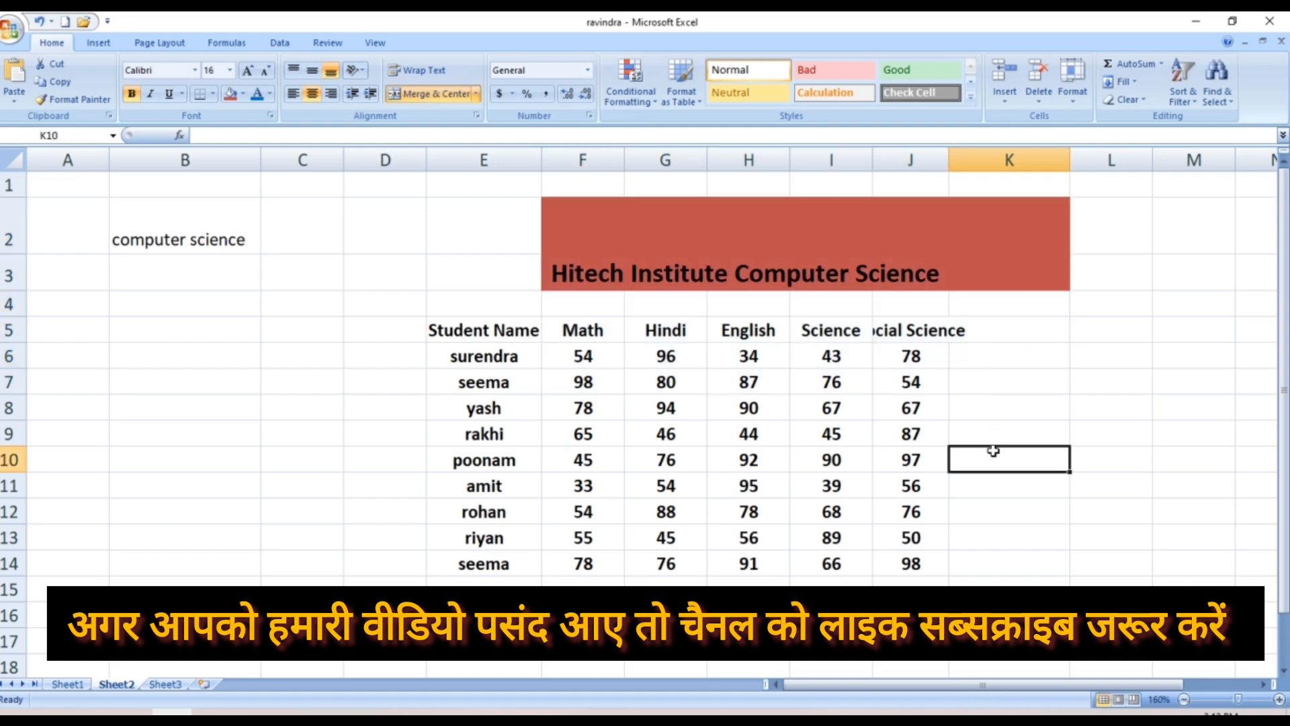
# Select J5 and AutoFit column J again to fit the Social Science heading
pyautogui.click(932, 329)
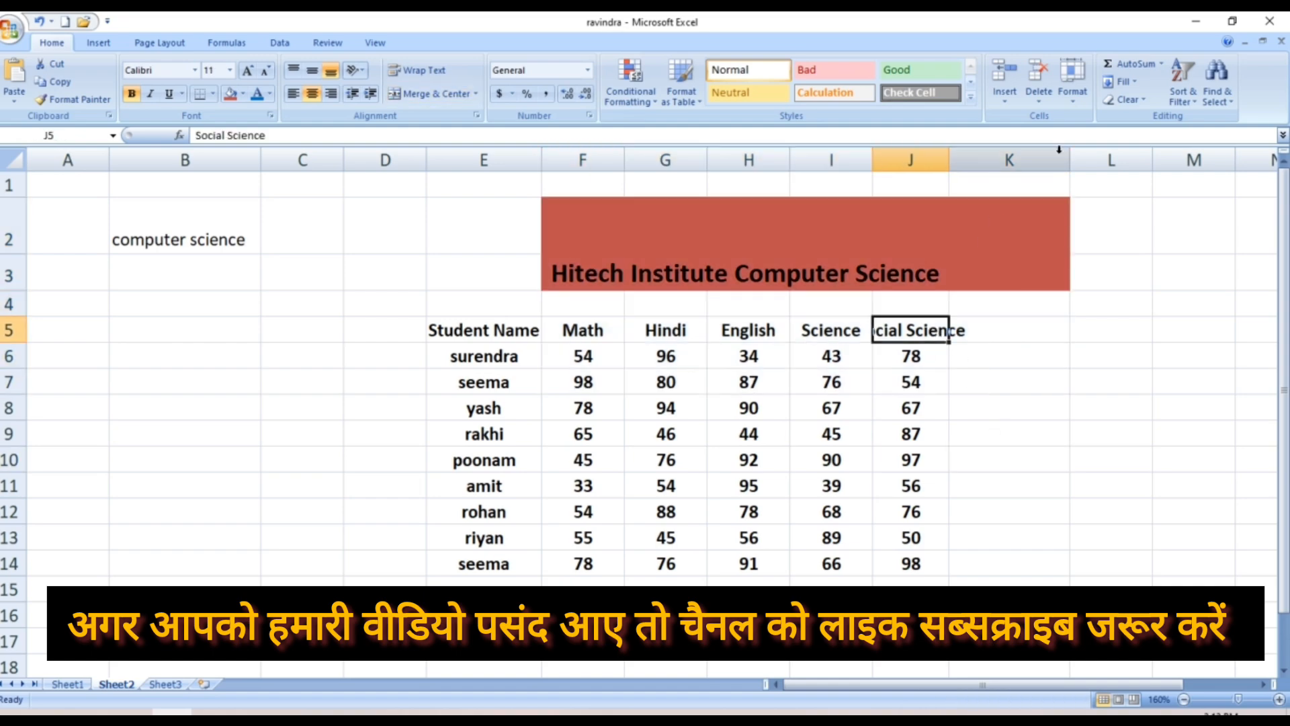
pyautogui.click(1071, 99)
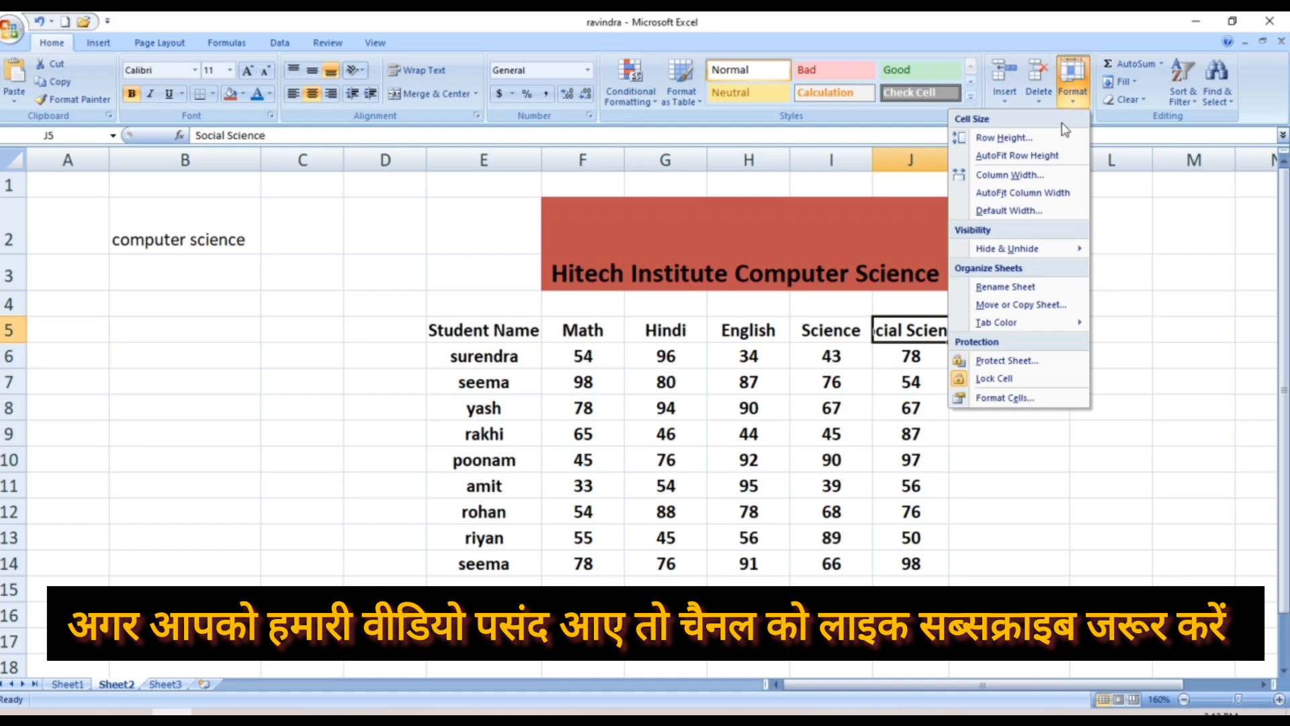
pyautogui.click(1035, 192)
pyautogui.click(1039, 189)
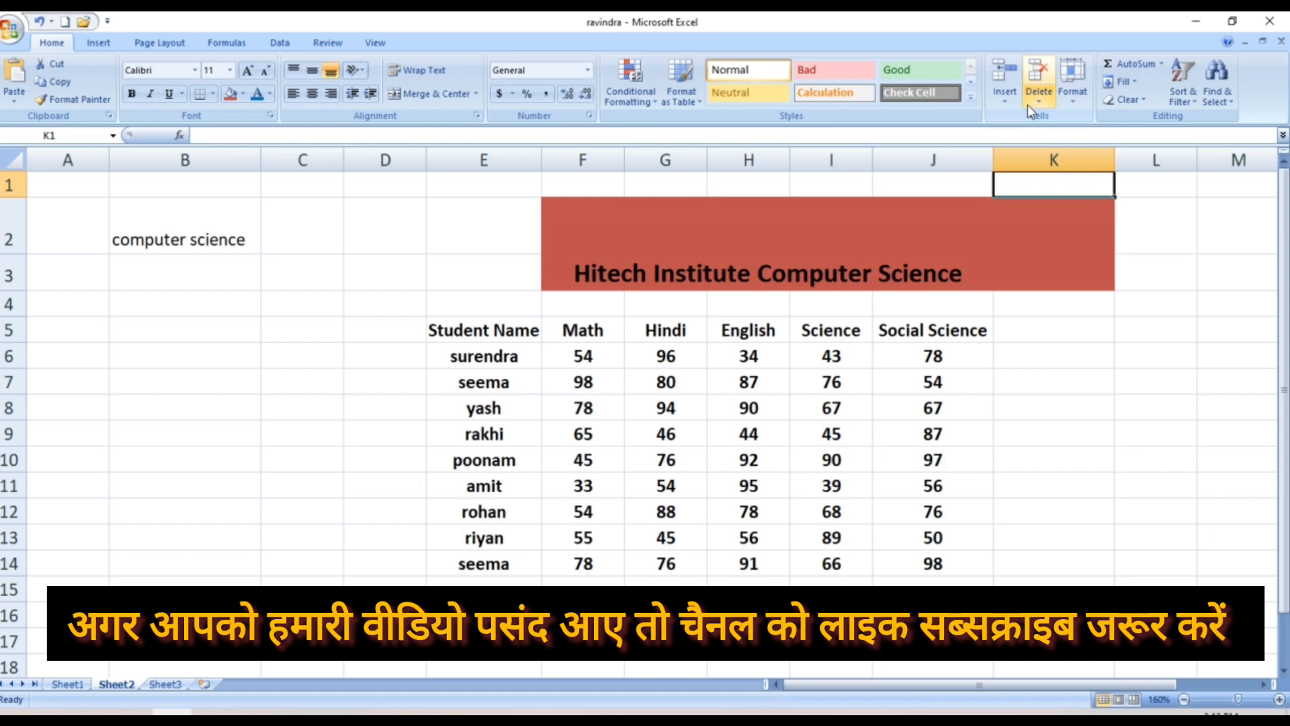
pyautogui.click(1071, 98)
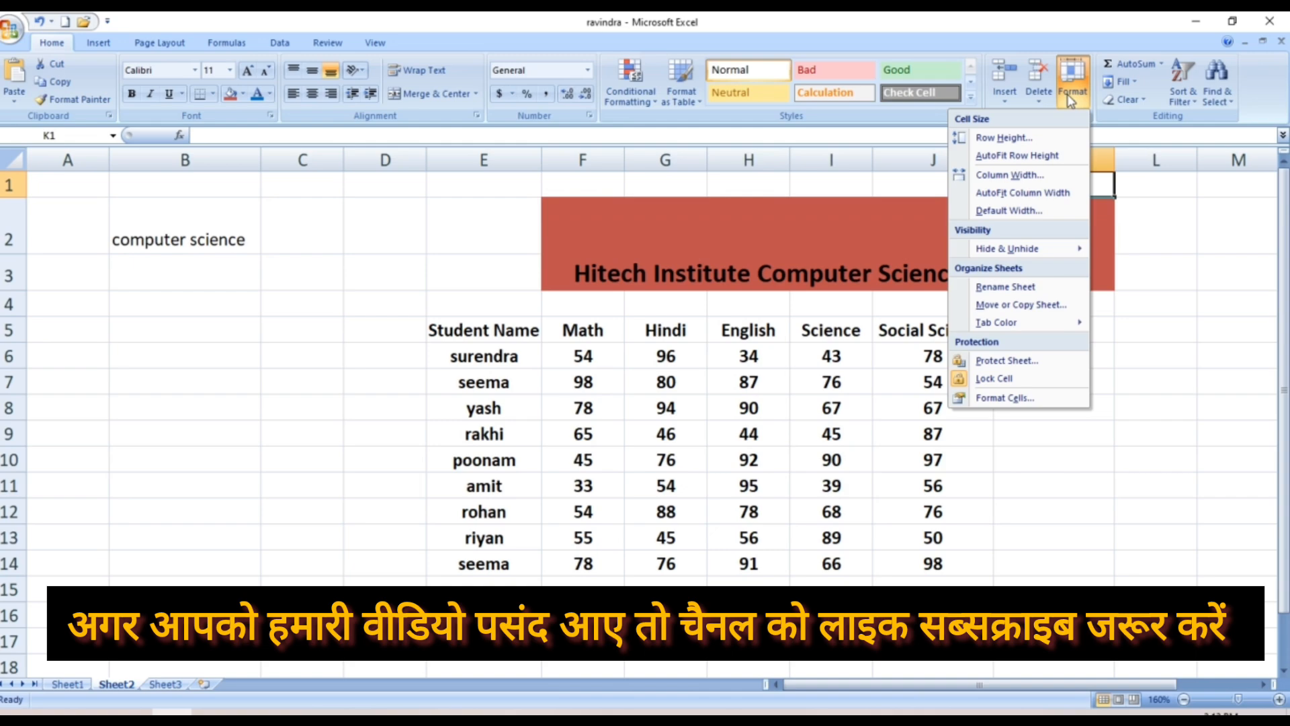
pyautogui.click(1019, 210)
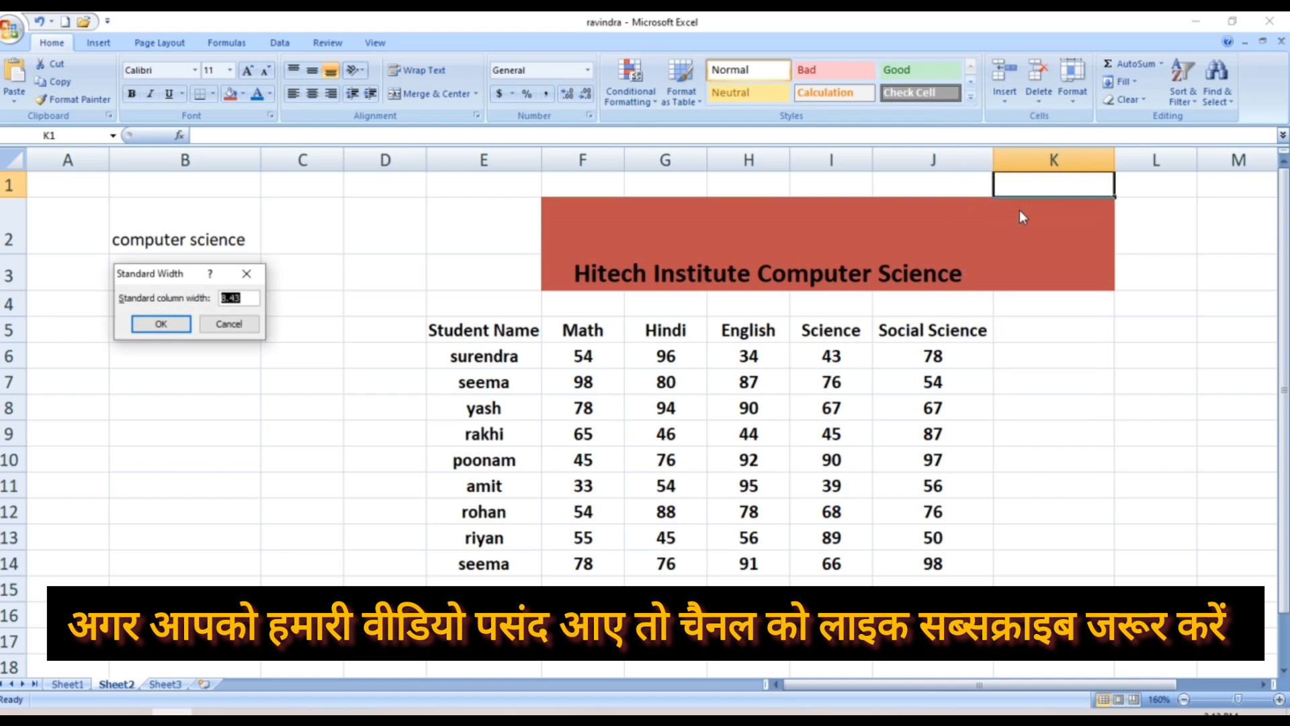
pyautogui.click(247, 275)
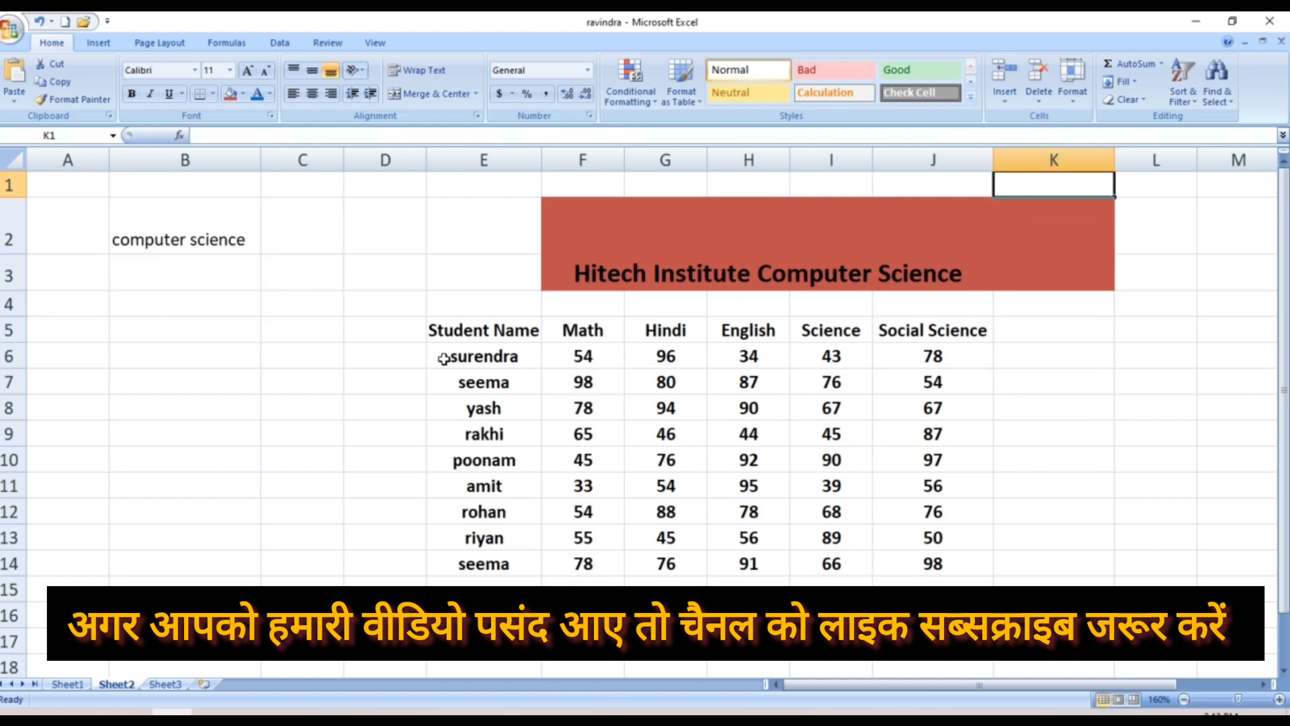
pyautogui.click(476, 406)
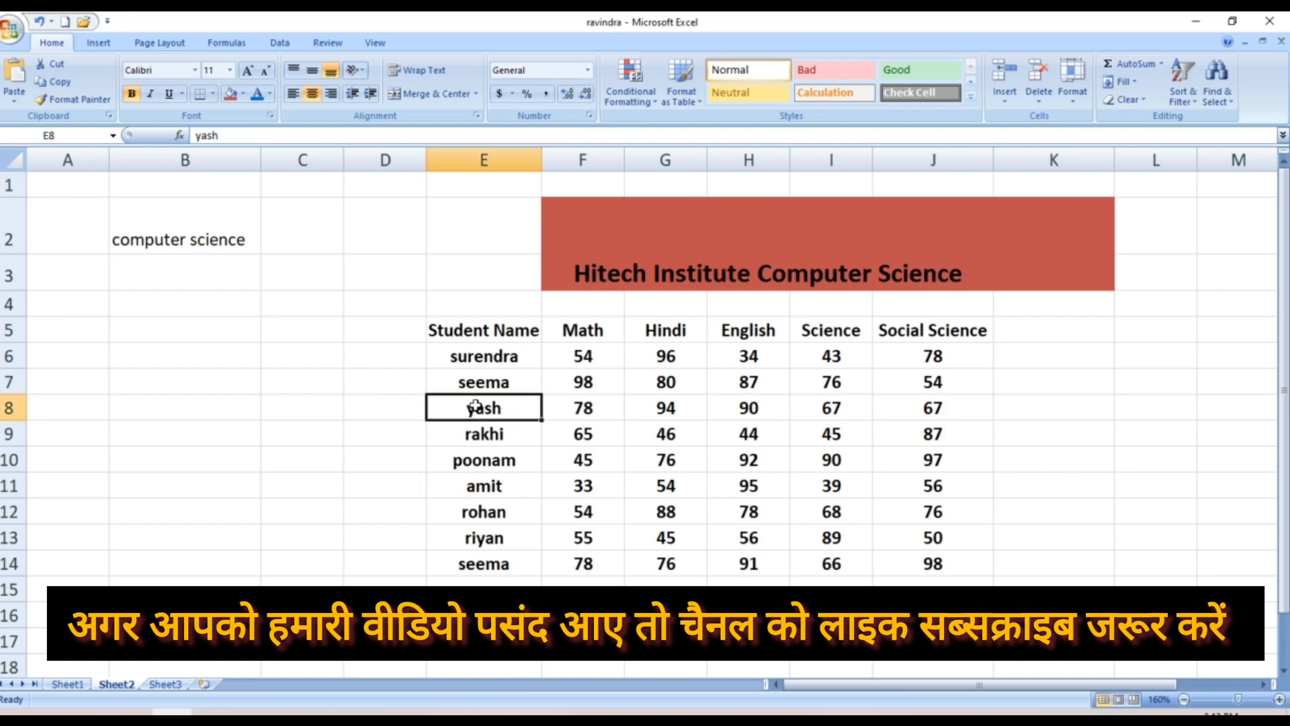
pyautogui.click(863, 341)
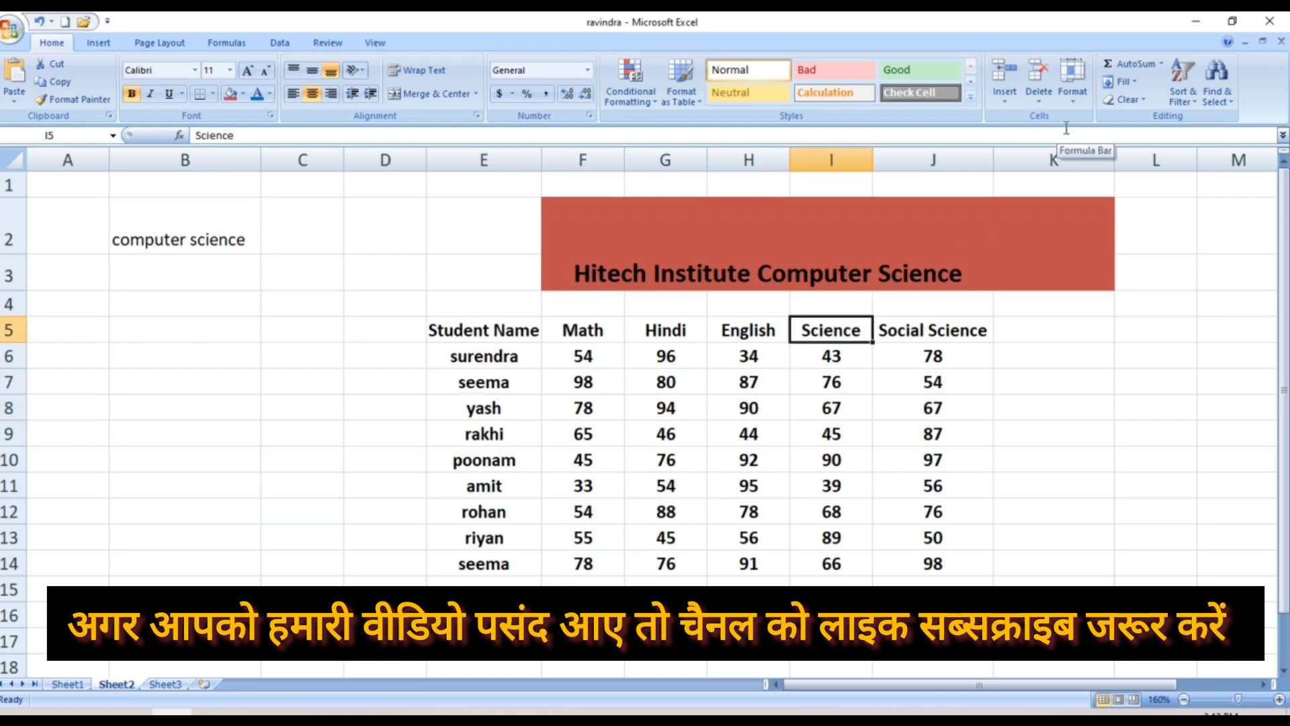
pyautogui.click(1084, 98)
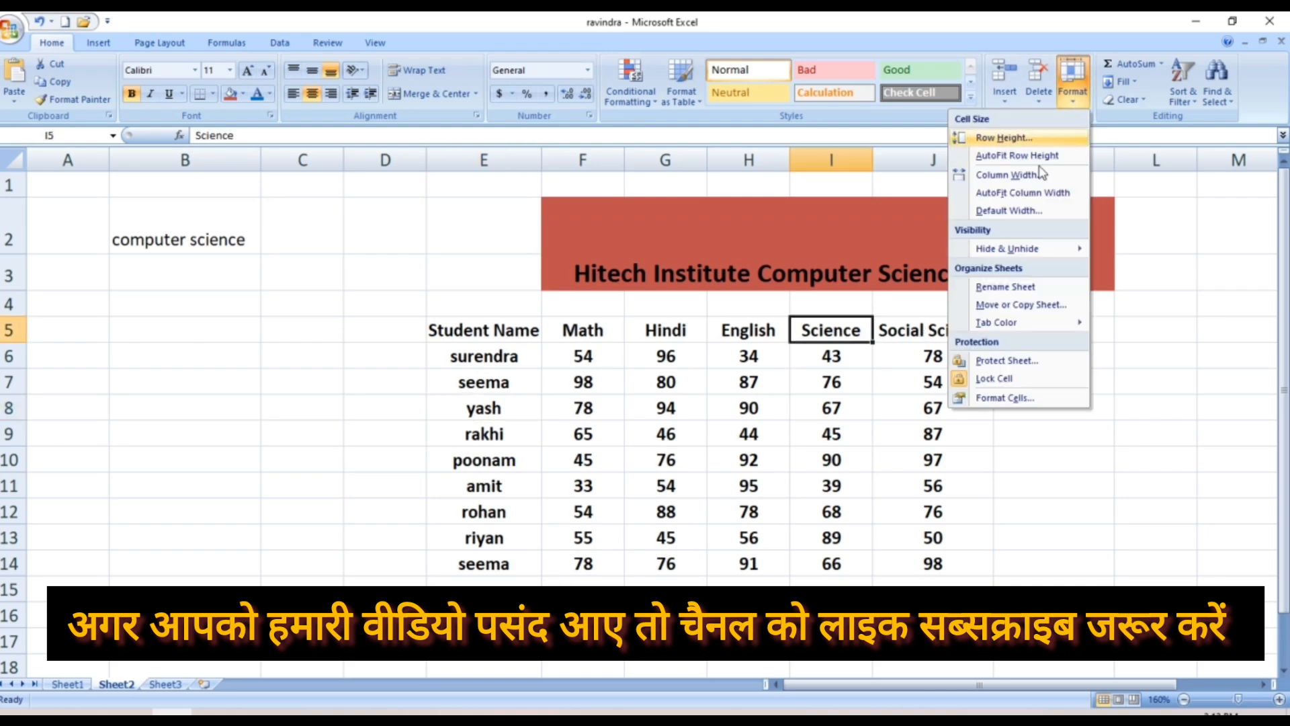
pyautogui.click(1015, 211)
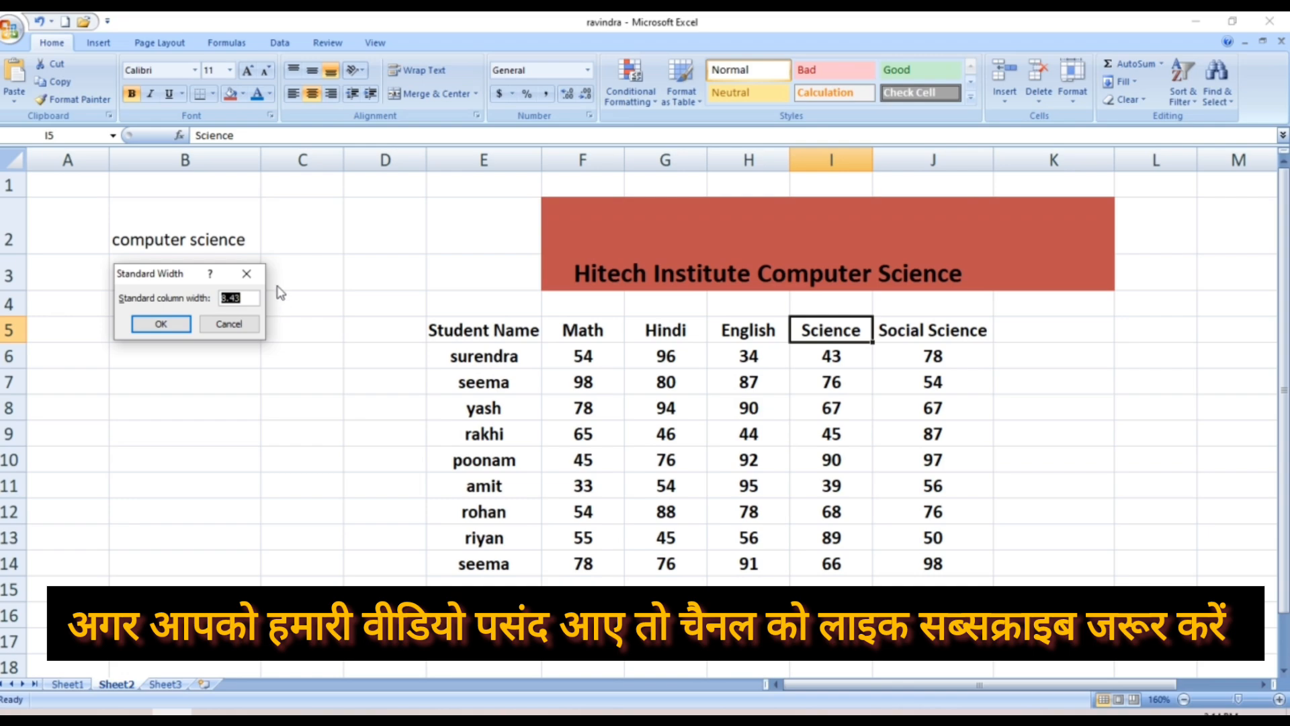
pyautogui.click(247, 273)
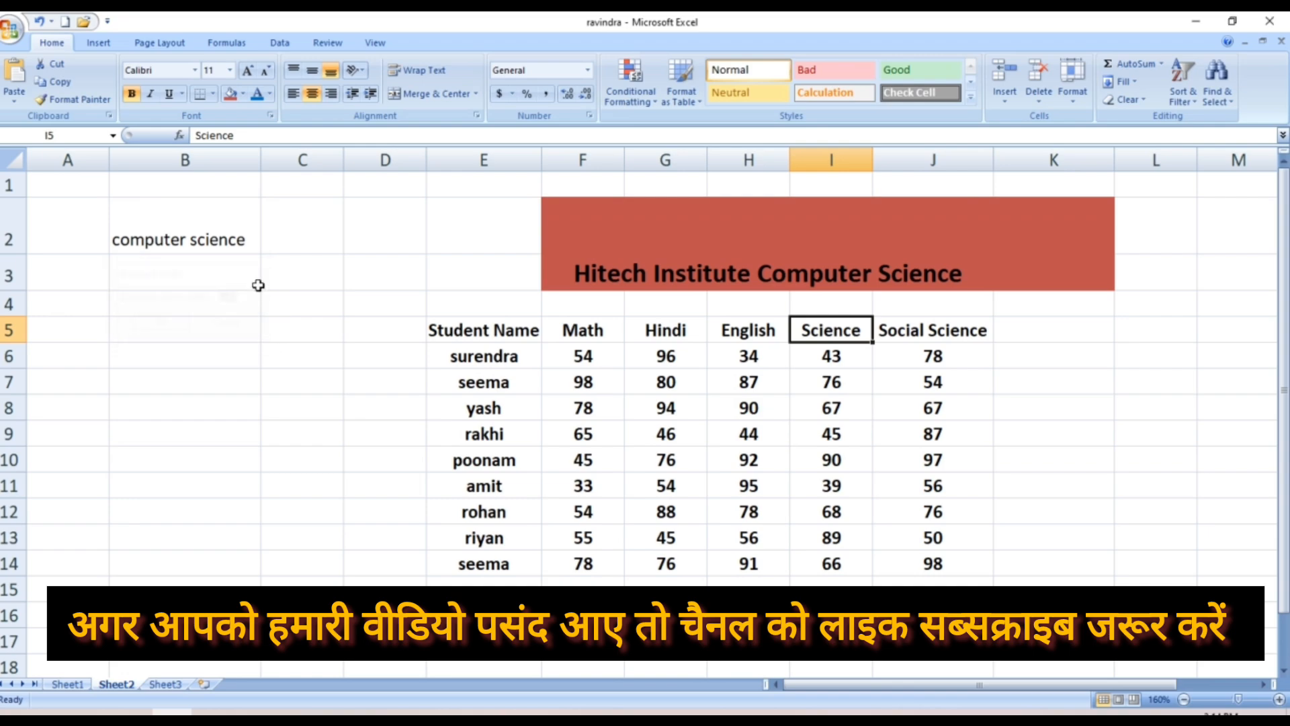
pyautogui.click(381, 352)
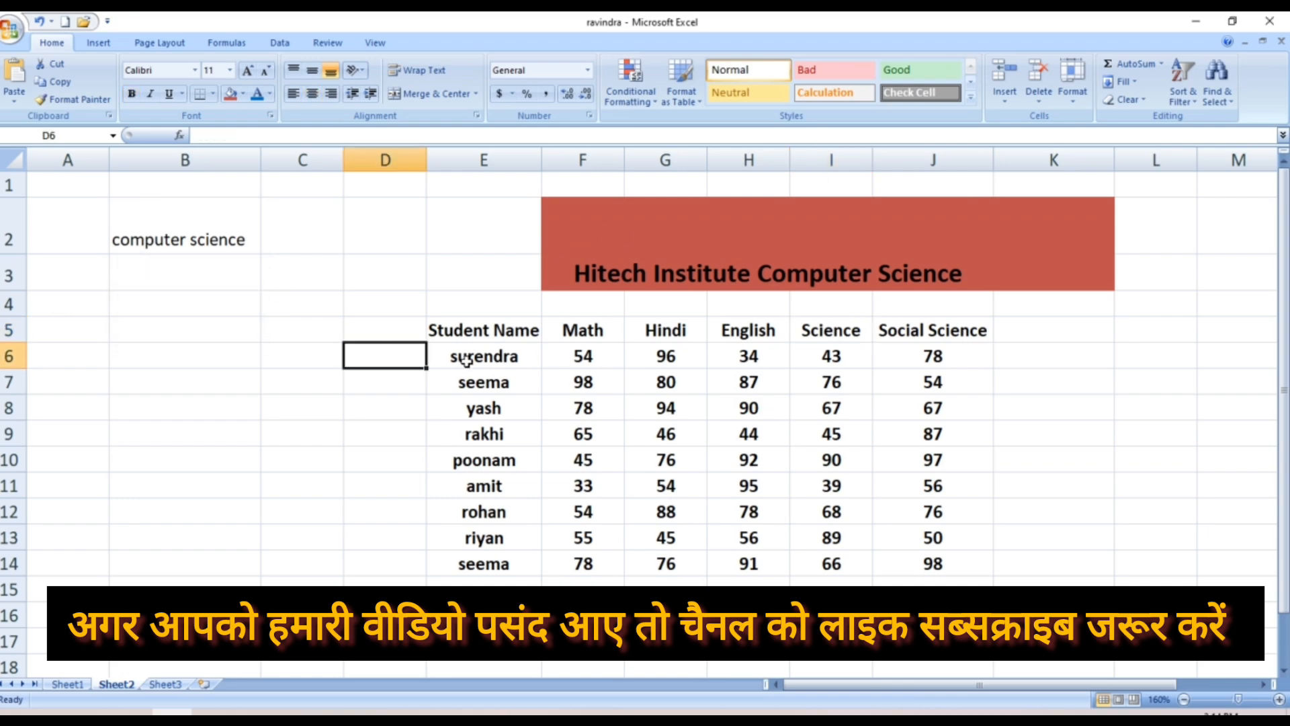
pyautogui.click(59, 360)
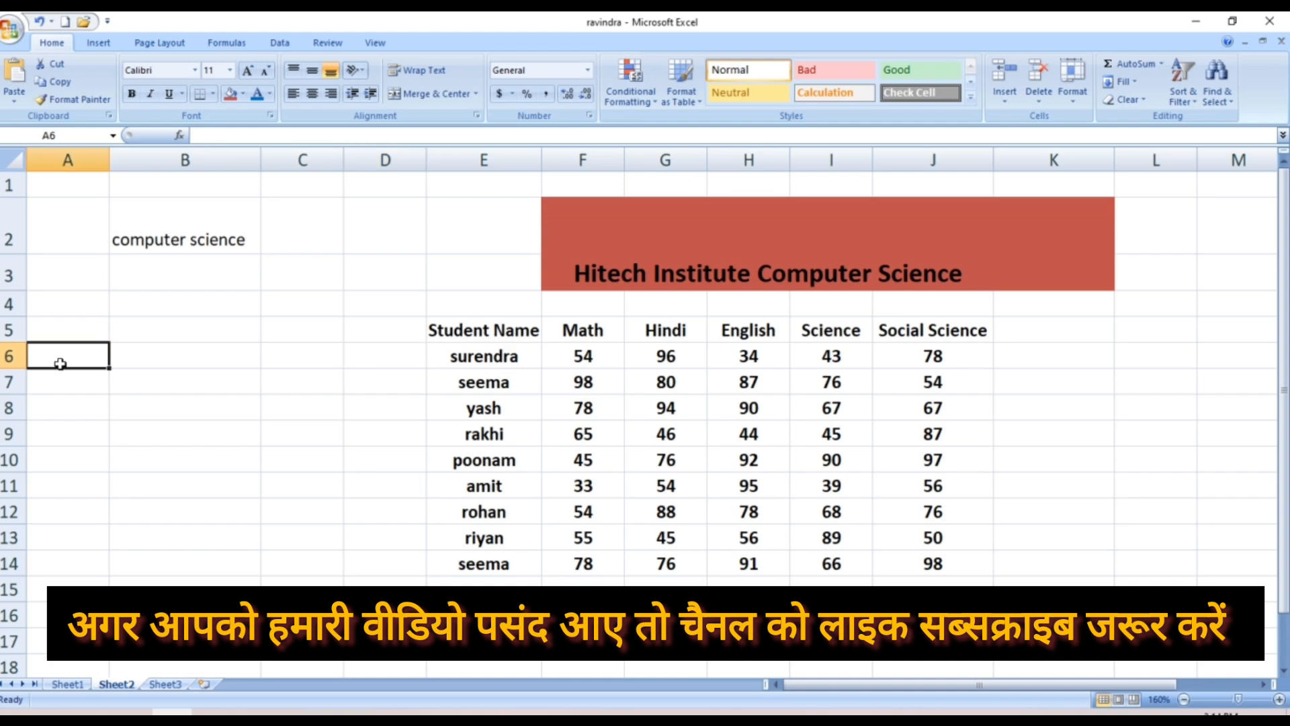
pyautogui.click(1076, 98)
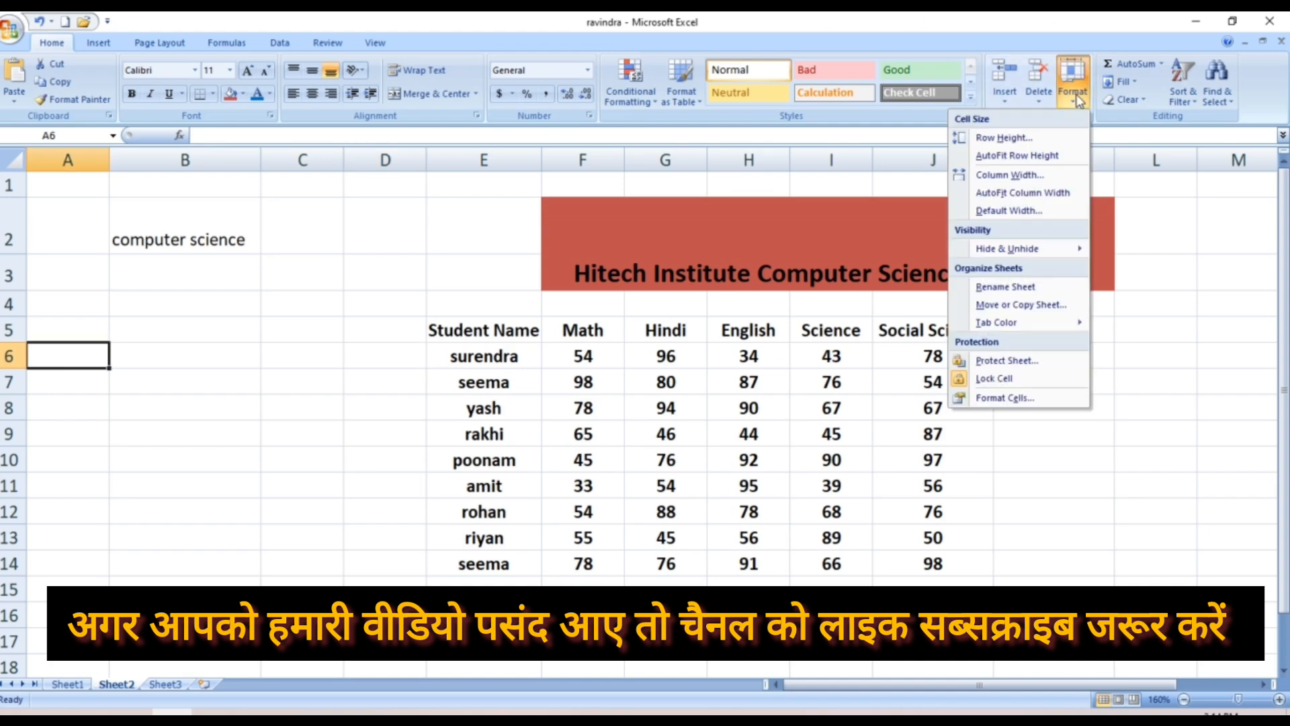
pyautogui.click(1009, 210)
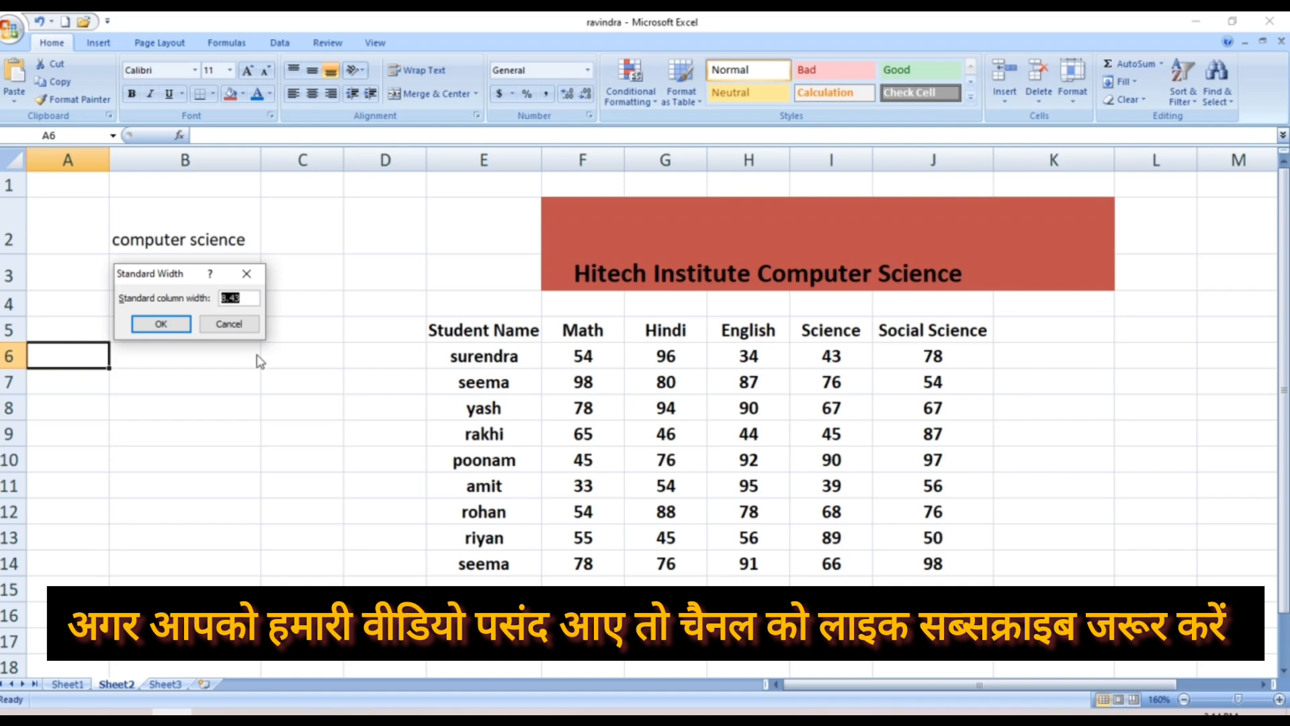
pyautogui.click(230, 324)
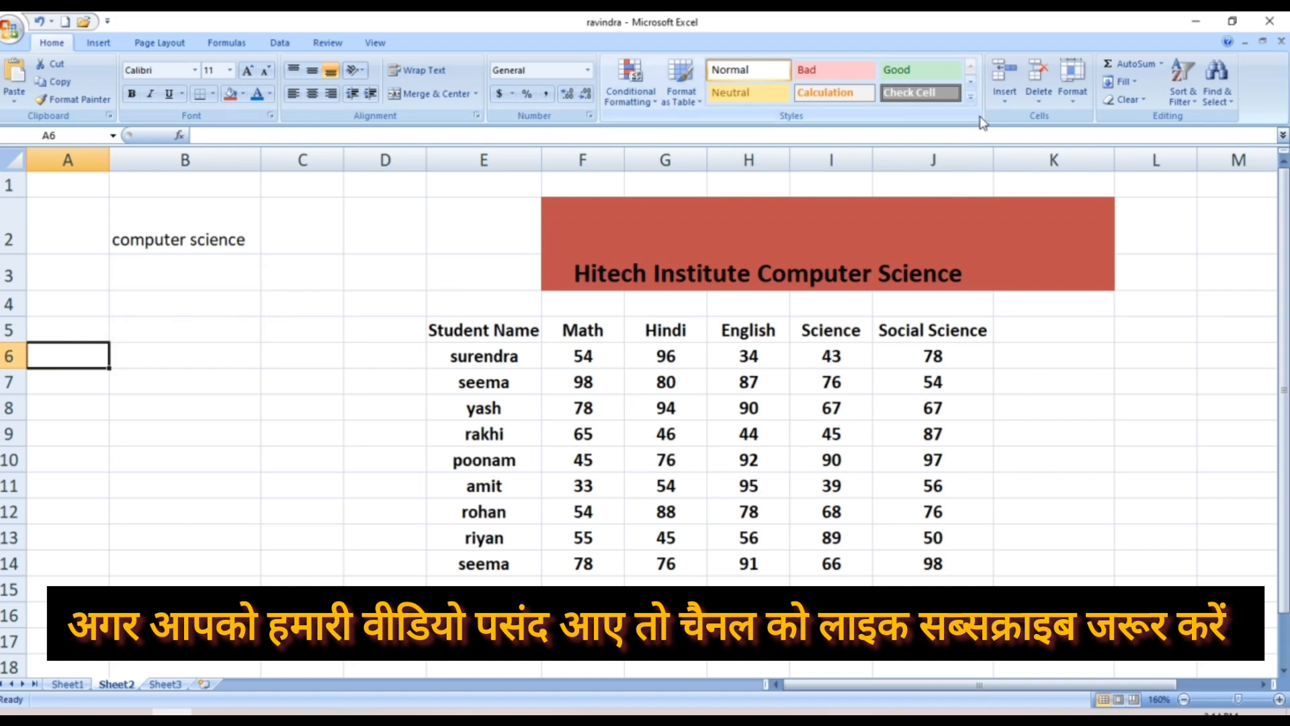
pyautogui.click(1075, 100)
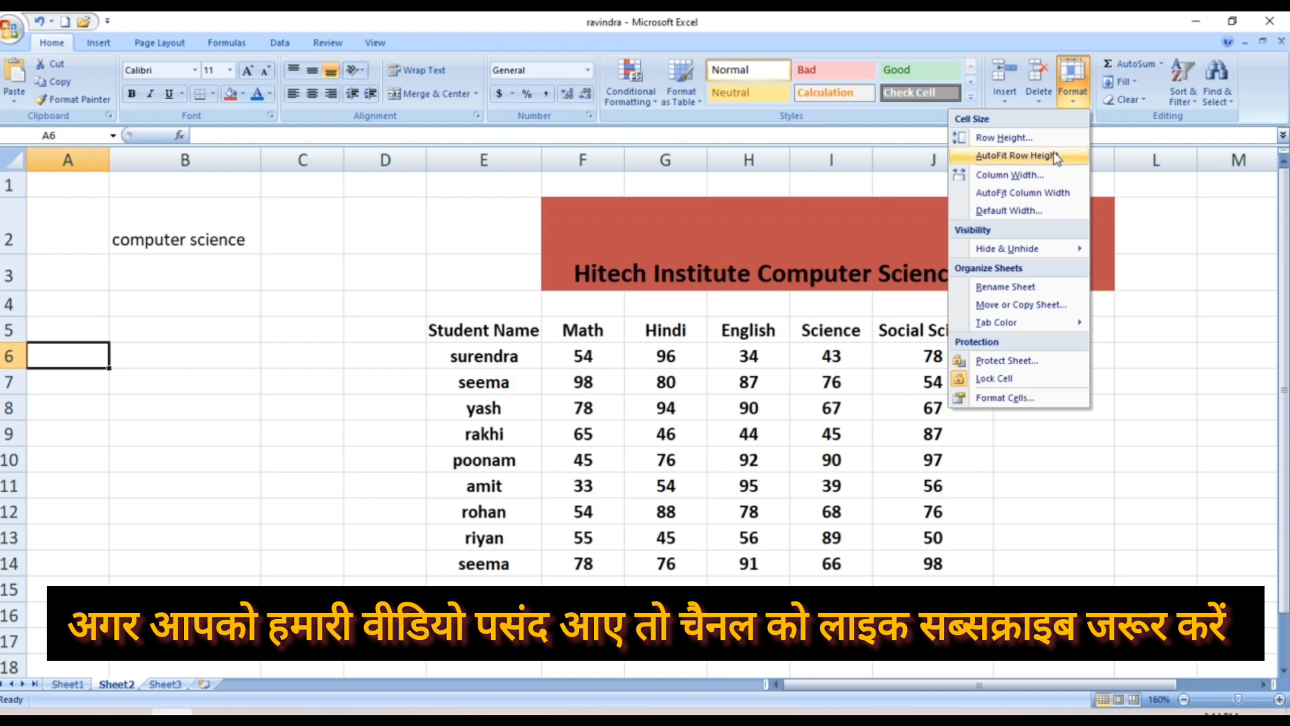
pyautogui.moveTo(1021, 248)
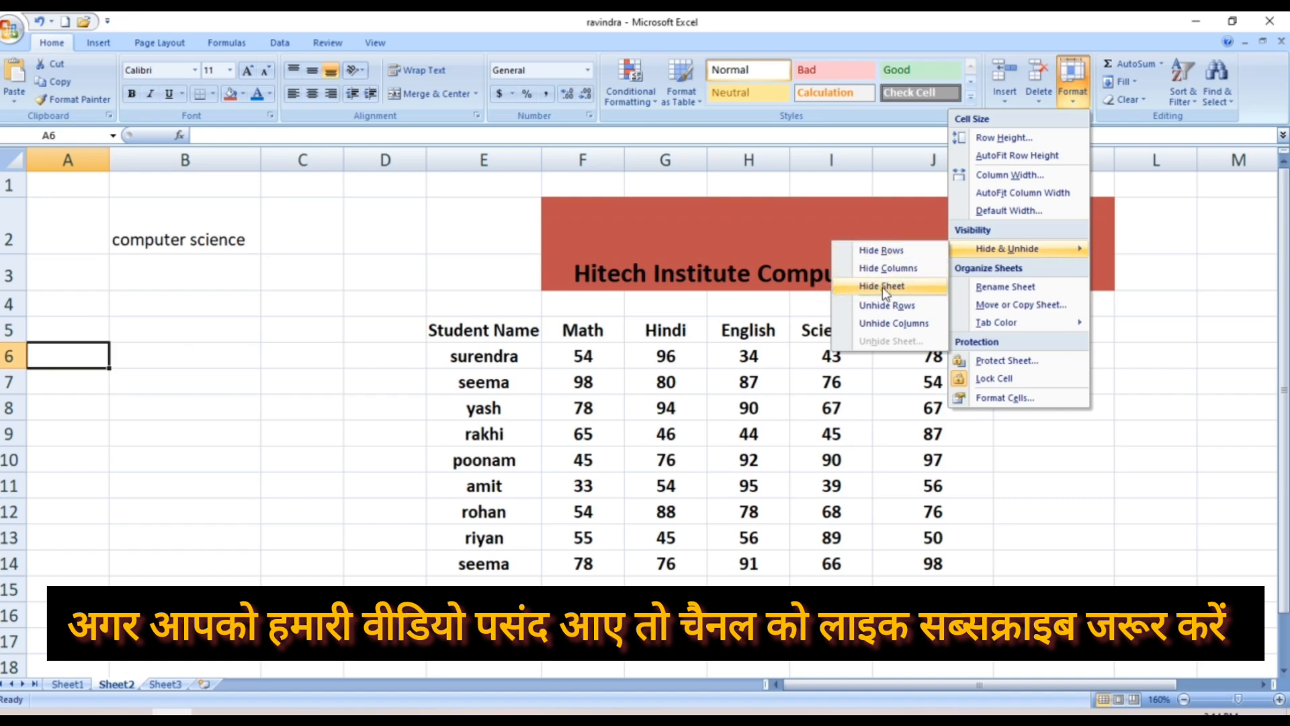
pyautogui.click(888, 326)
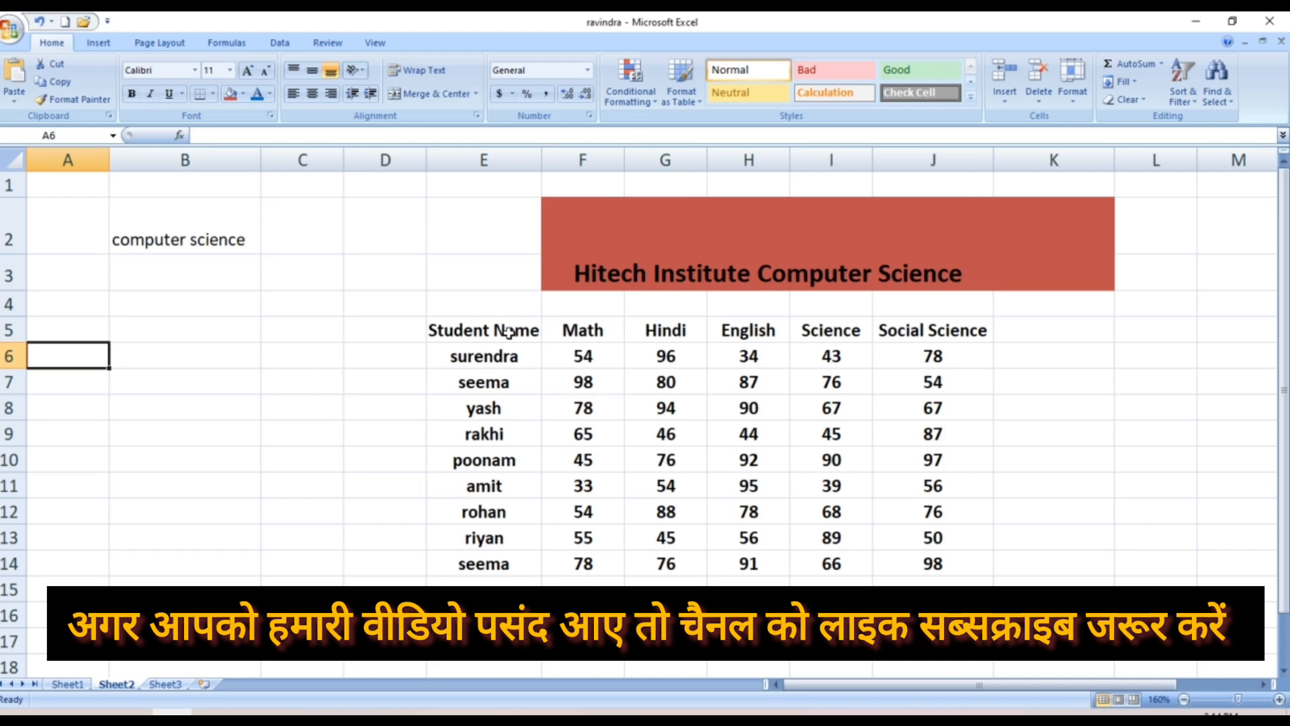
# Select F5 and hide the Math column F via Hide & Unhide > Hide Columns
pyautogui.click(573, 329)
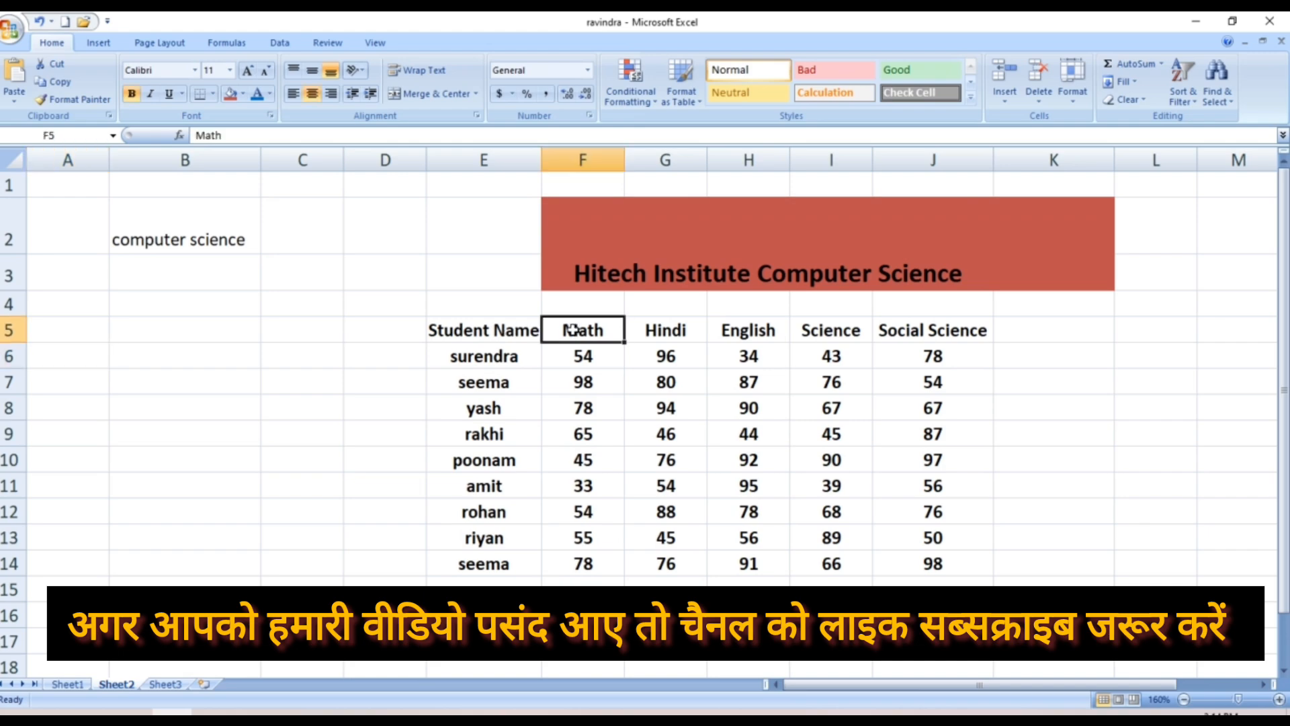
pyautogui.click(1071, 94)
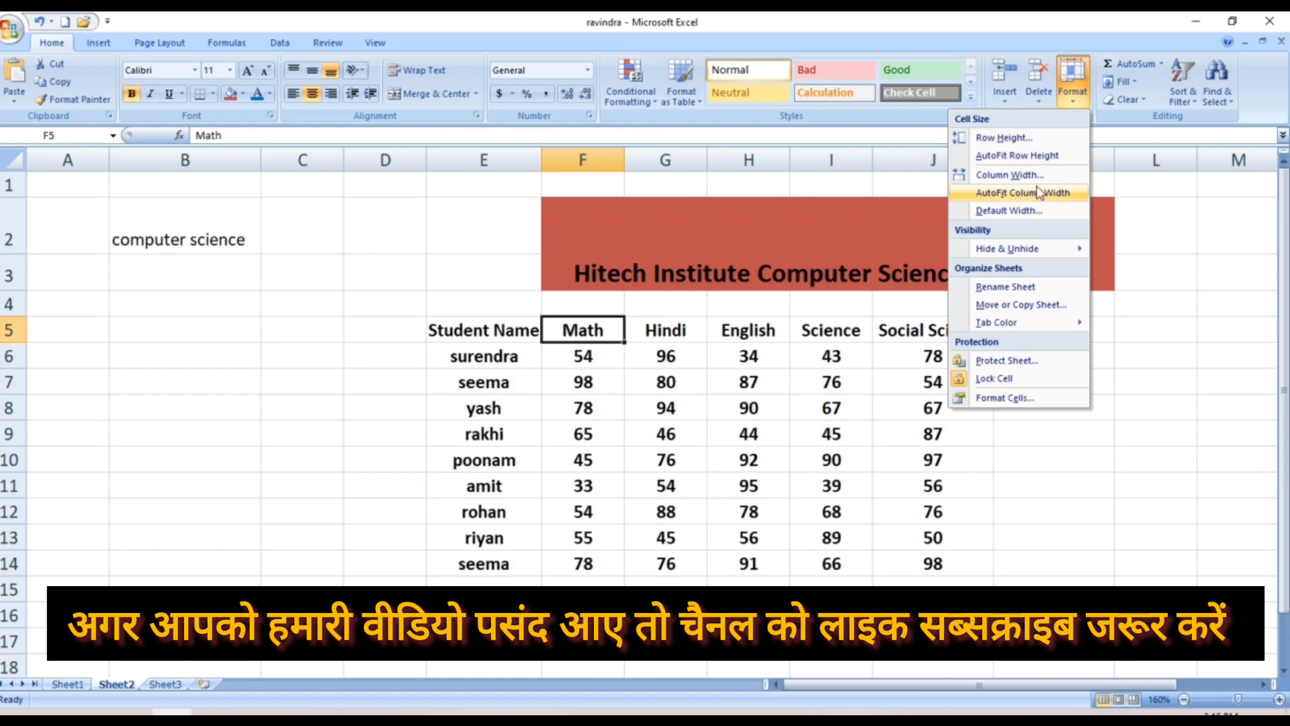
pyautogui.moveTo(1020, 252)
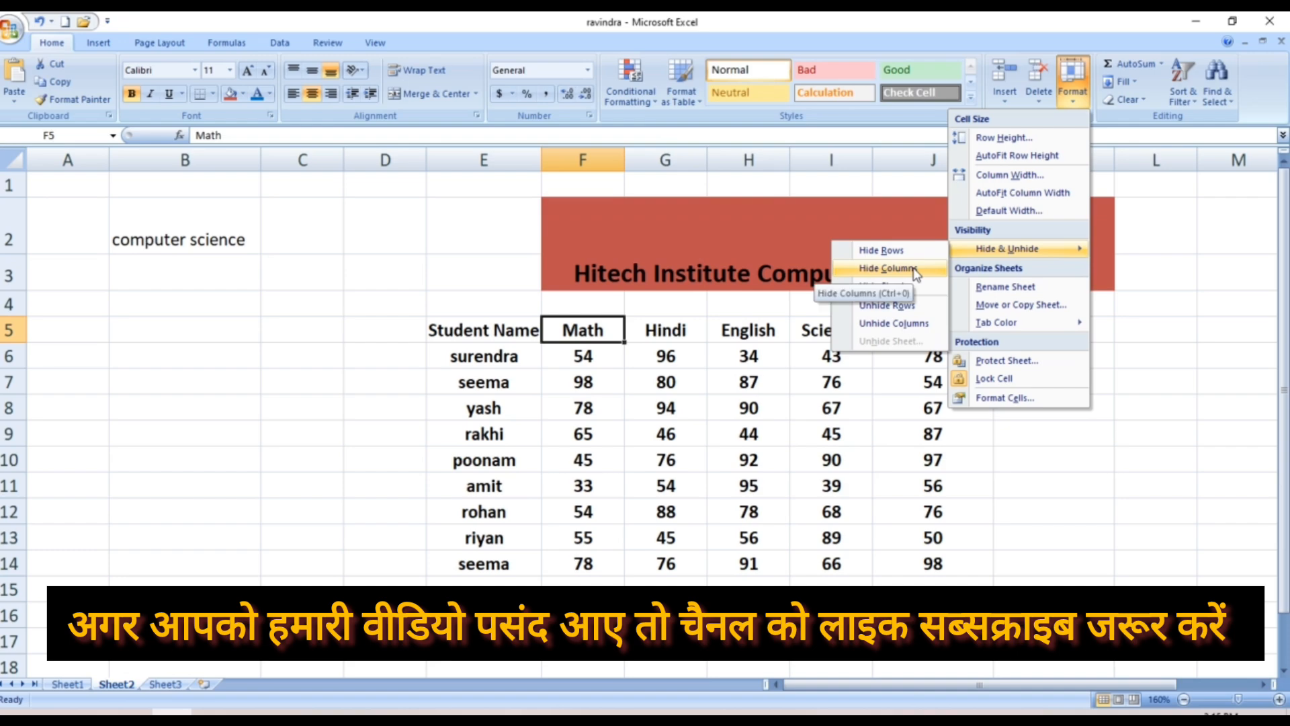
pyautogui.click(889, 268)
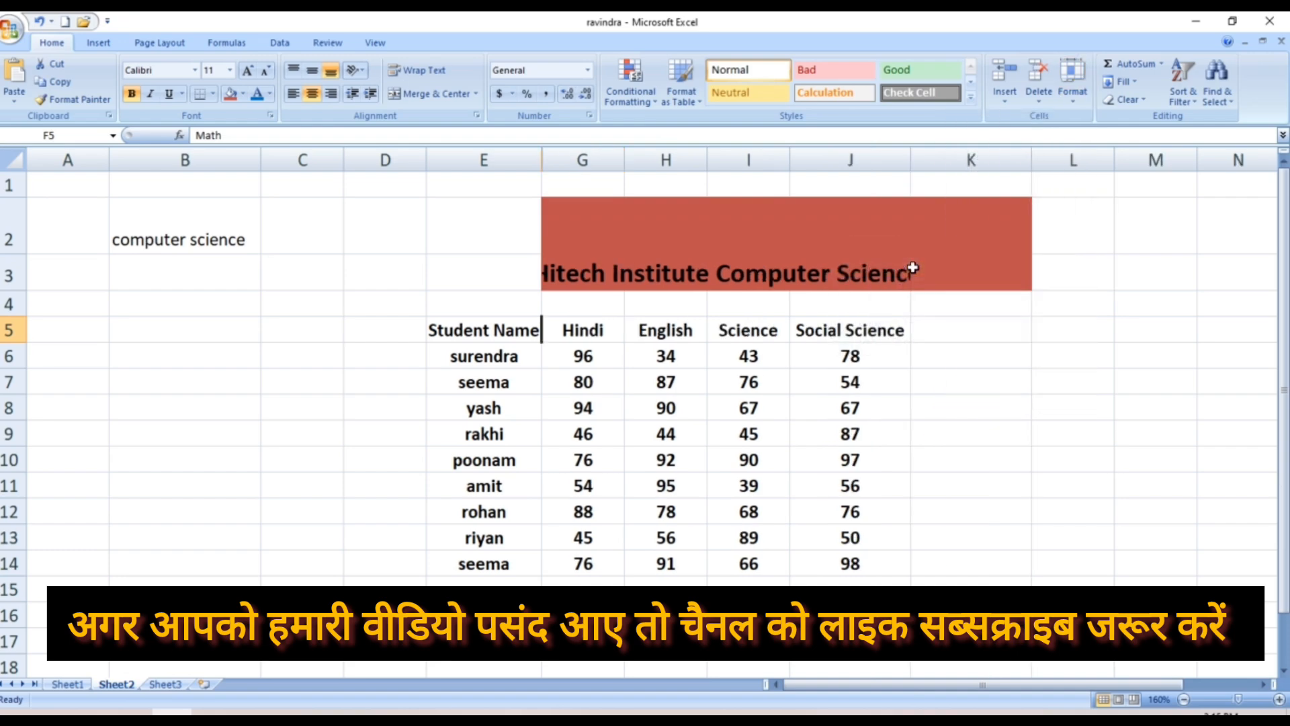
# Select several table cells, ending on H8 holding 90
pyautogui.click(445, 521)
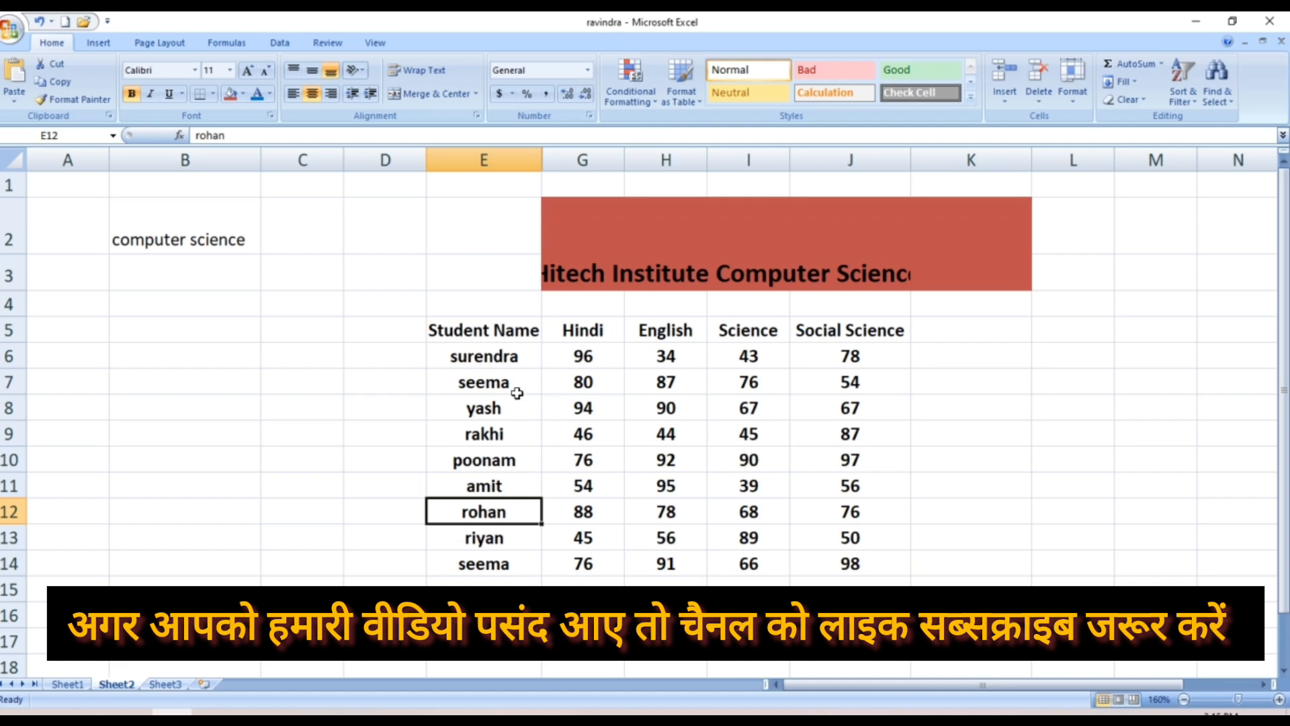
pyautogui.rightClick(469, 325)
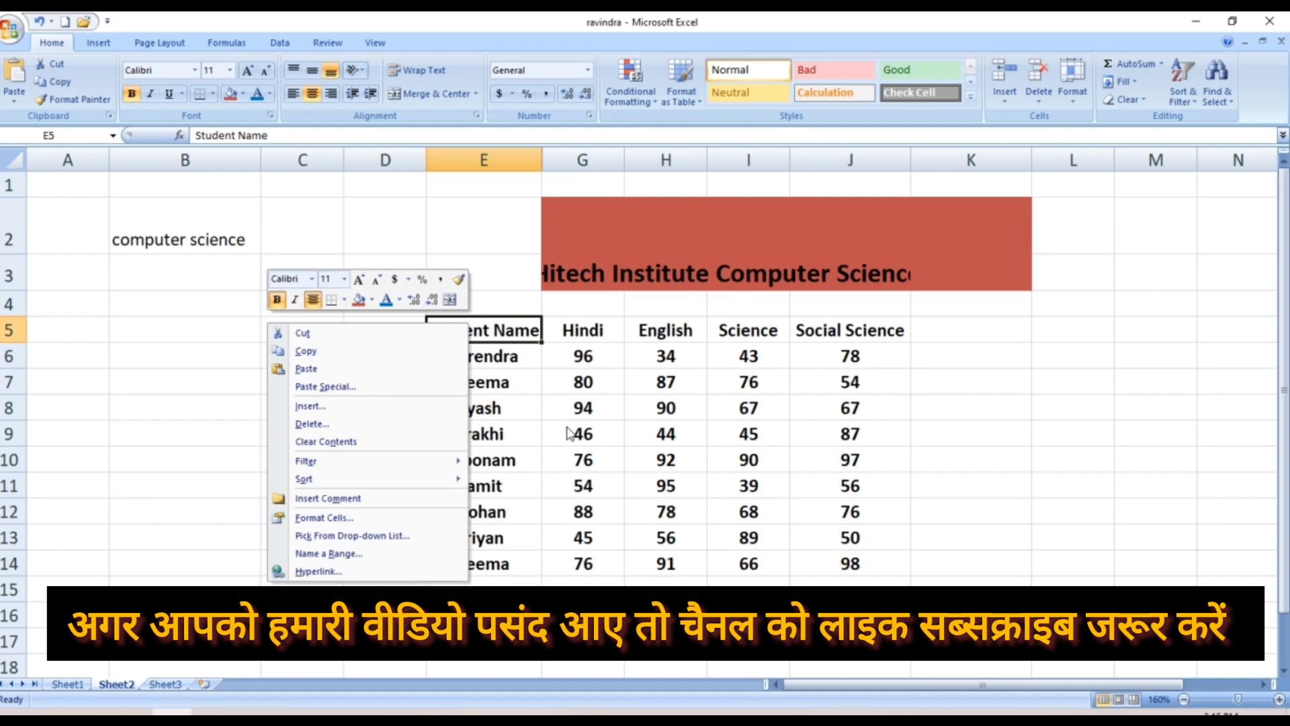
pyautogui.press('Escape')
pyautogui.click(539, 397)
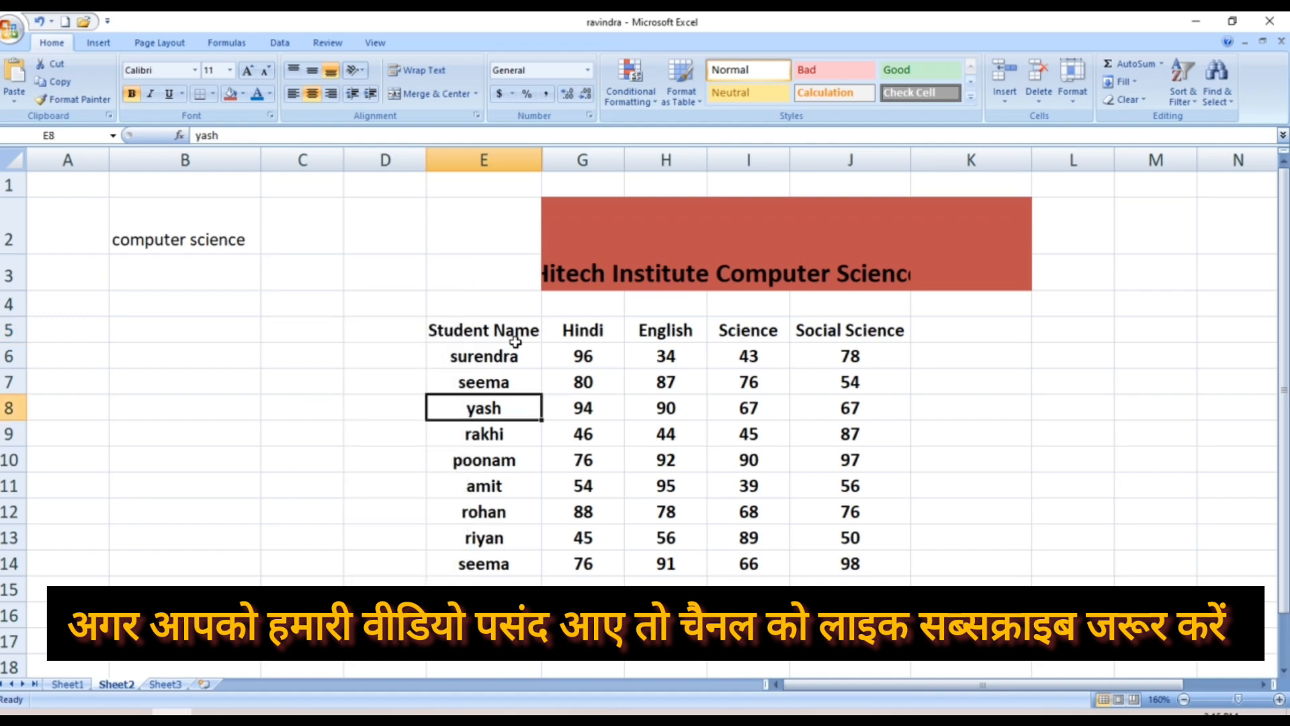
pyautogui.scroll(-2, 515, 341)
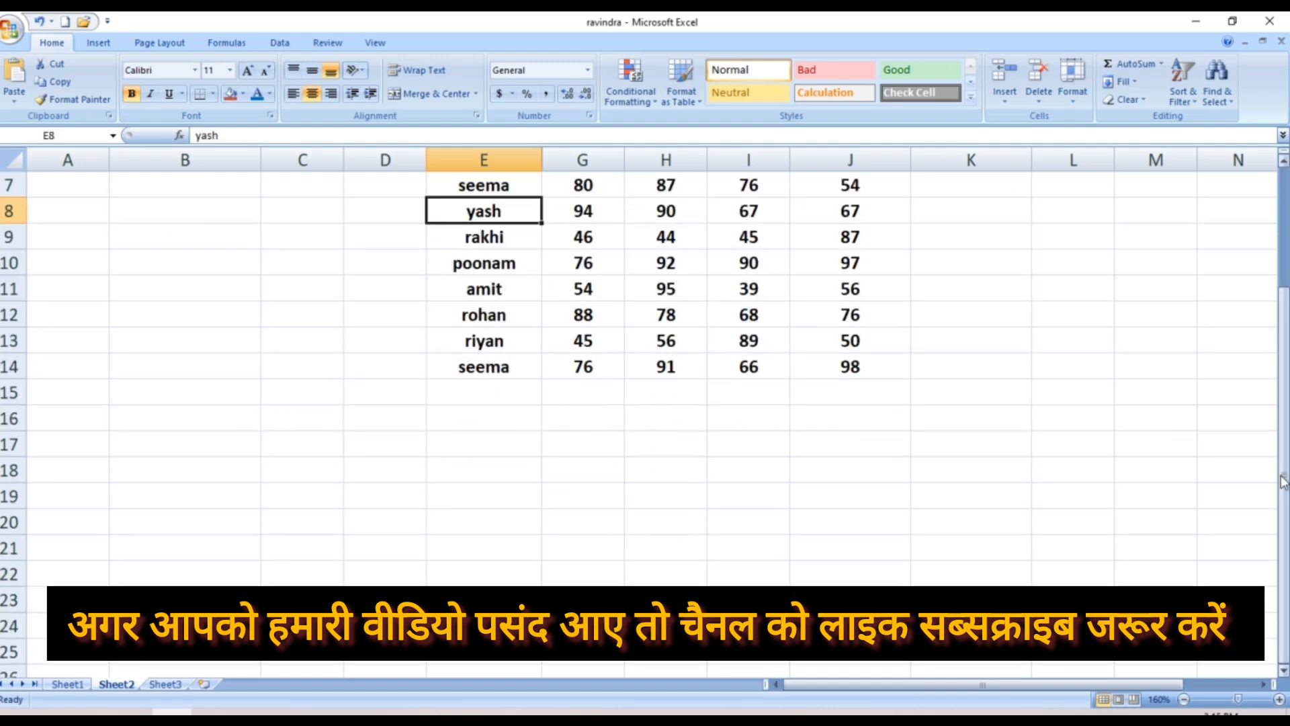
pyautogui.moveTo(1280, 485); pyautogui.dragTo(1280, 364)
pyautogui.click(696, 405)
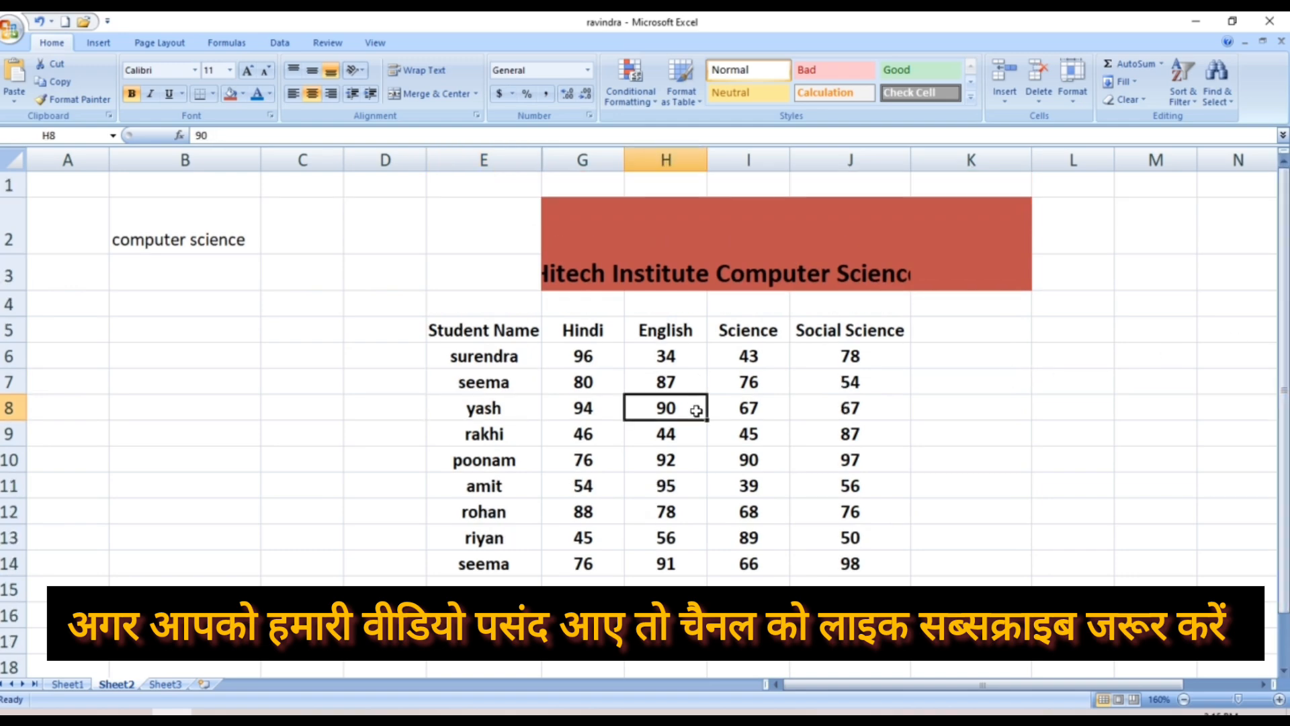
# Unhide the Math column F across E6:I12, then select the seema, yash and rakhi names
pyautogui.moveTo(464, 356); pyautogui.dragTo(835, 578)
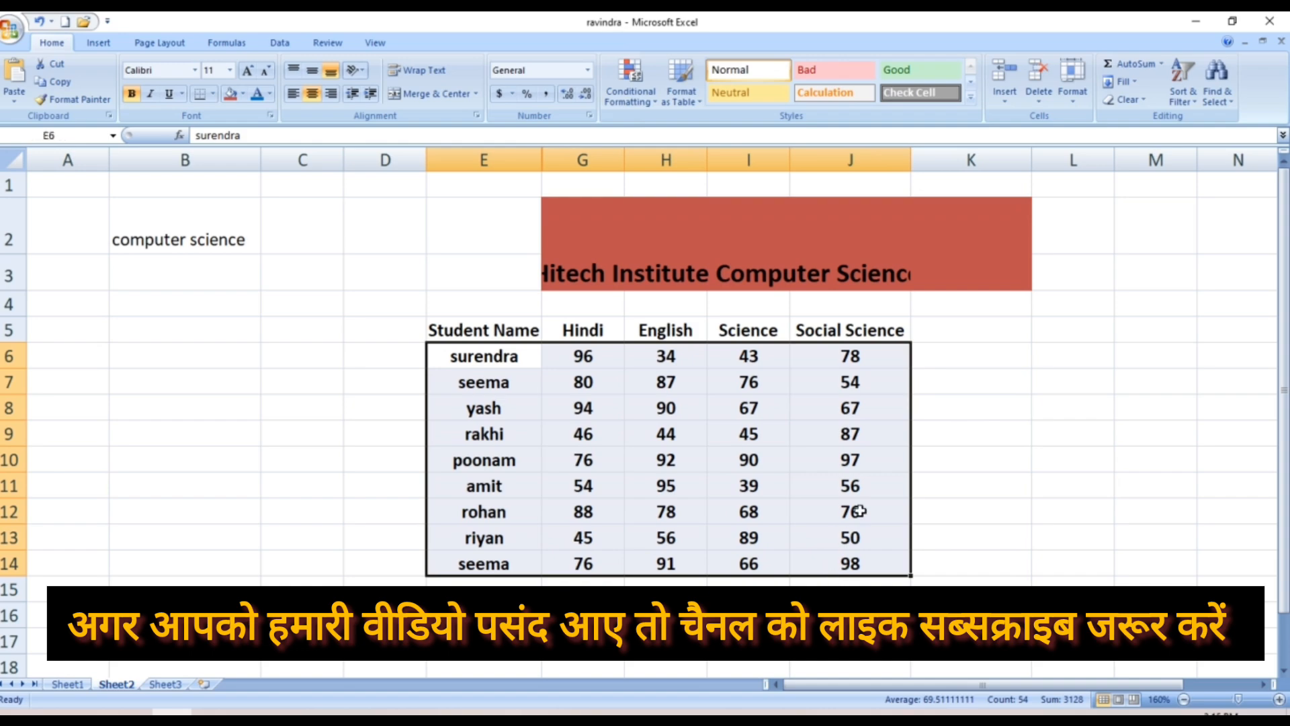
pyautogui.click(1074, 102)
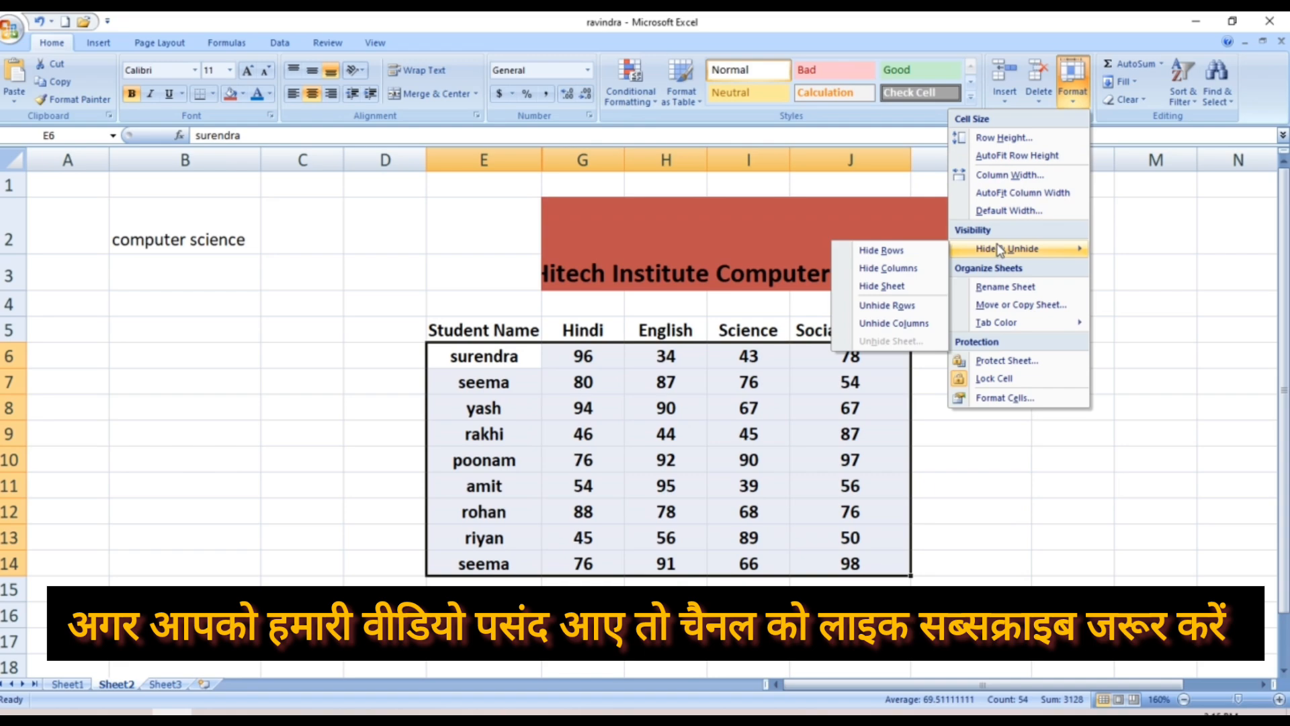
pyautogui.click(908, 323)
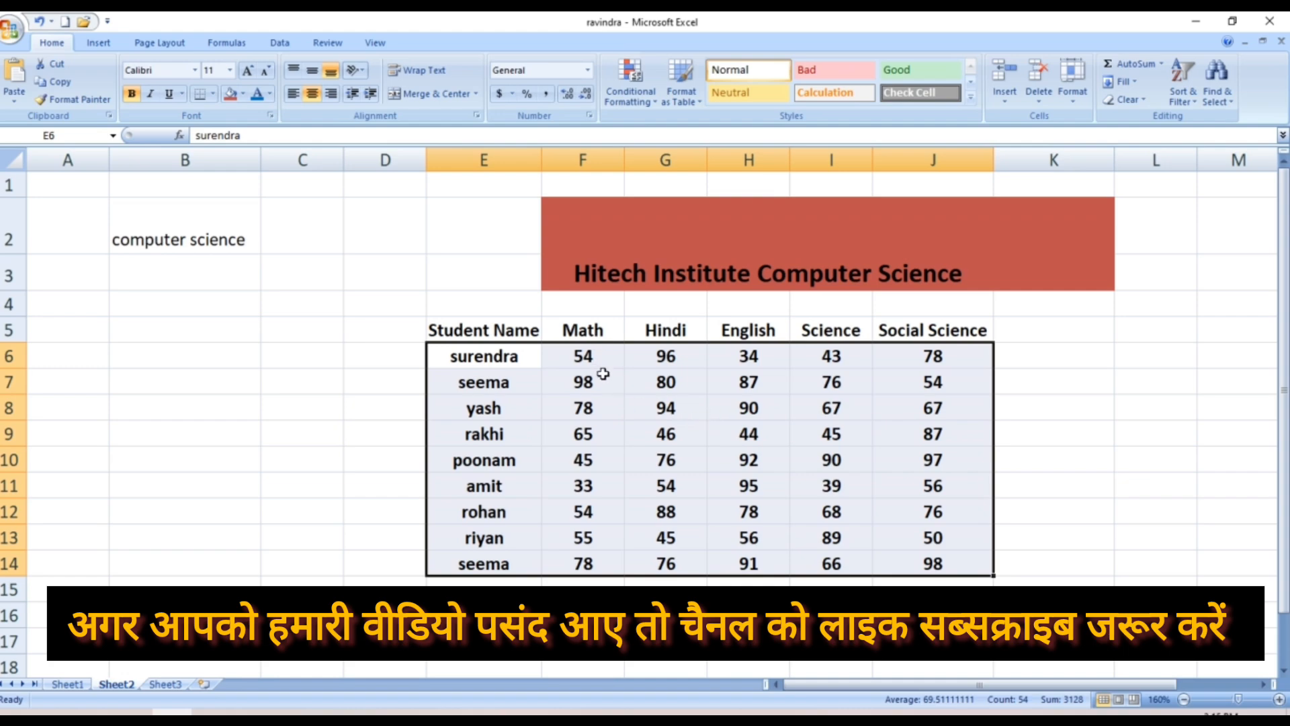
pyautogui.click(692, 382)
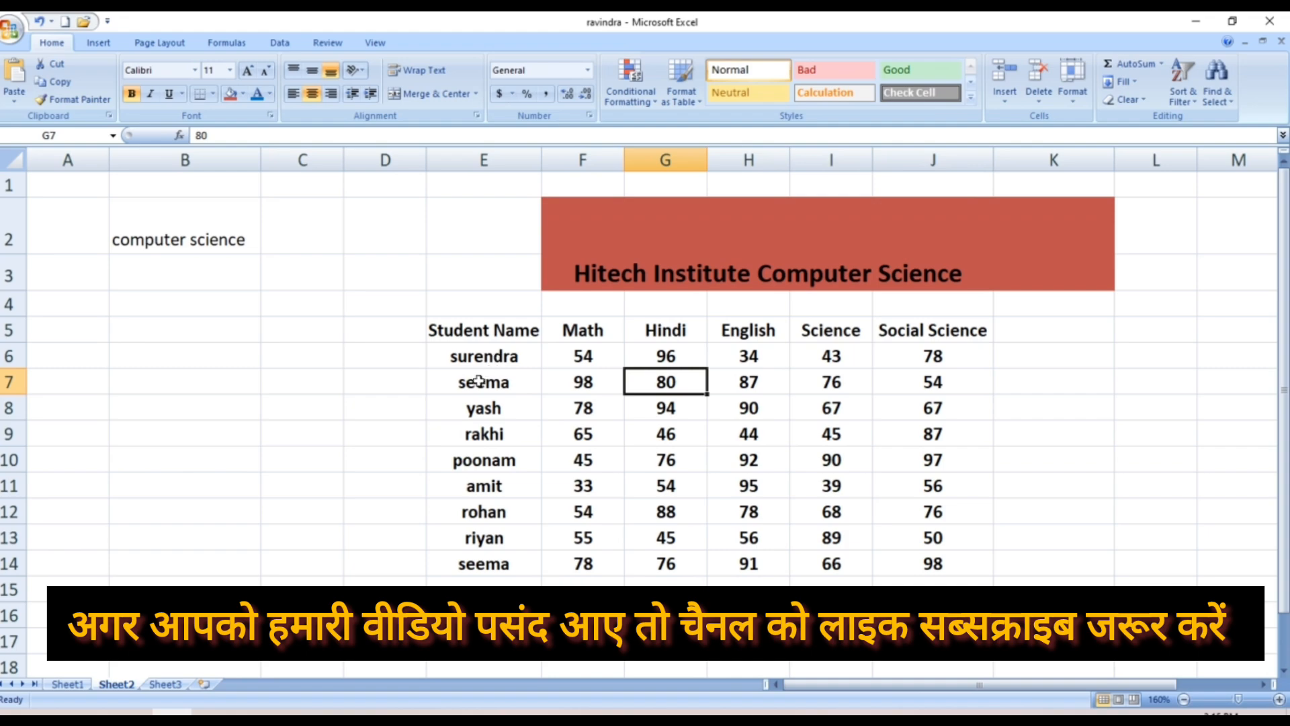
pyautogui.moveTo(473, 381); pyautogui.dragTo(512, 429)
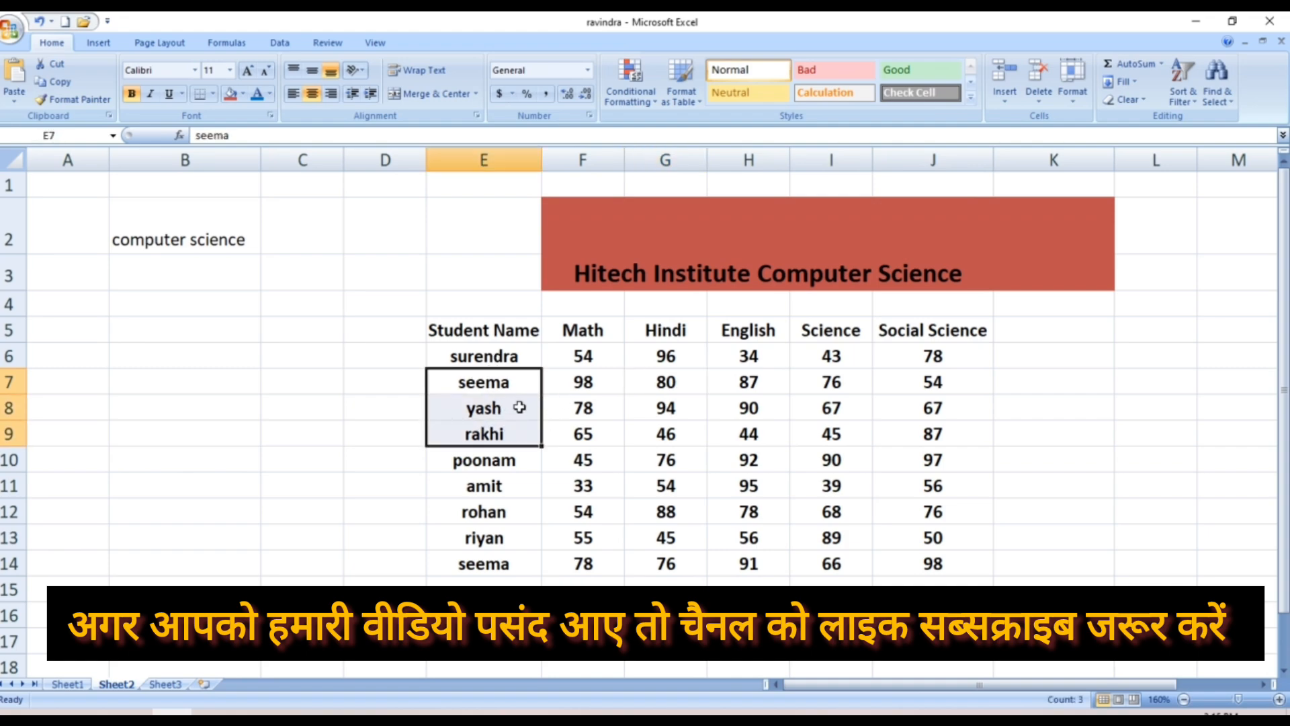
# Hide rows 7 to 9 holding seema, yash and rakhi using Hide Rows
pyautogui.click(1073, 94)
pyautogui.moveTo(1009, 251)
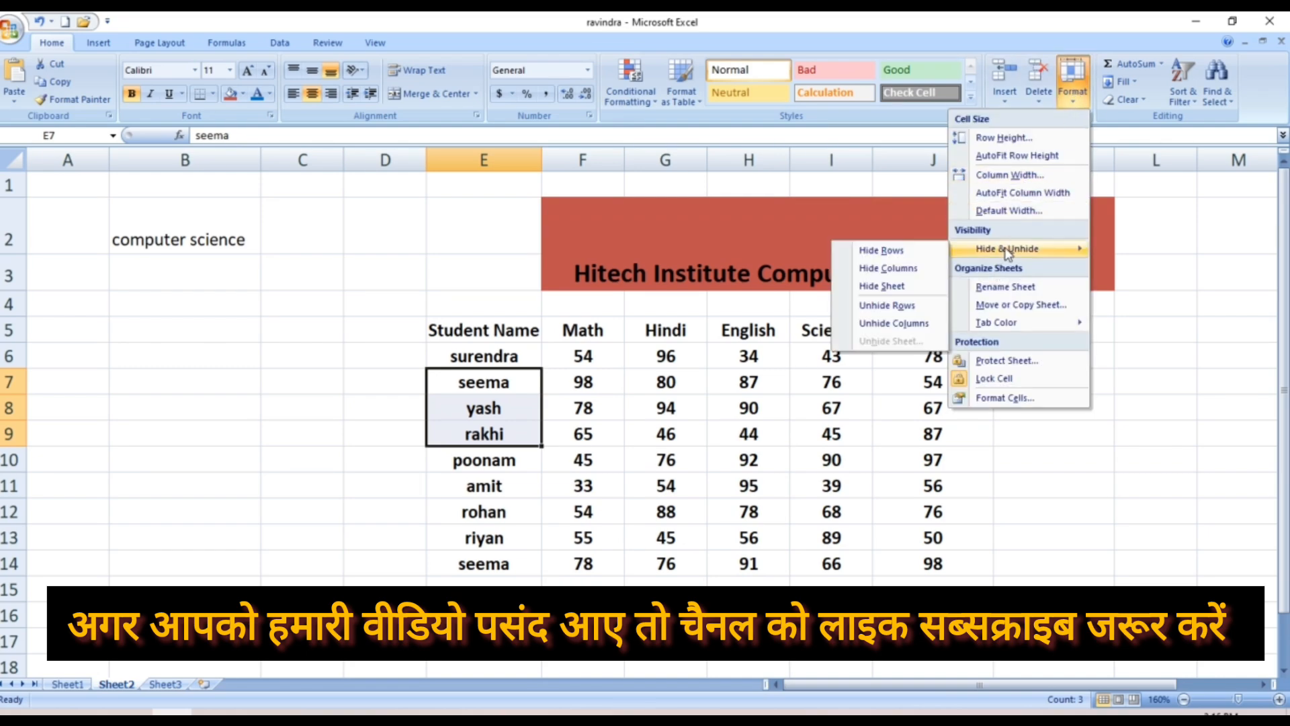
pyautogui.click(891, 255)
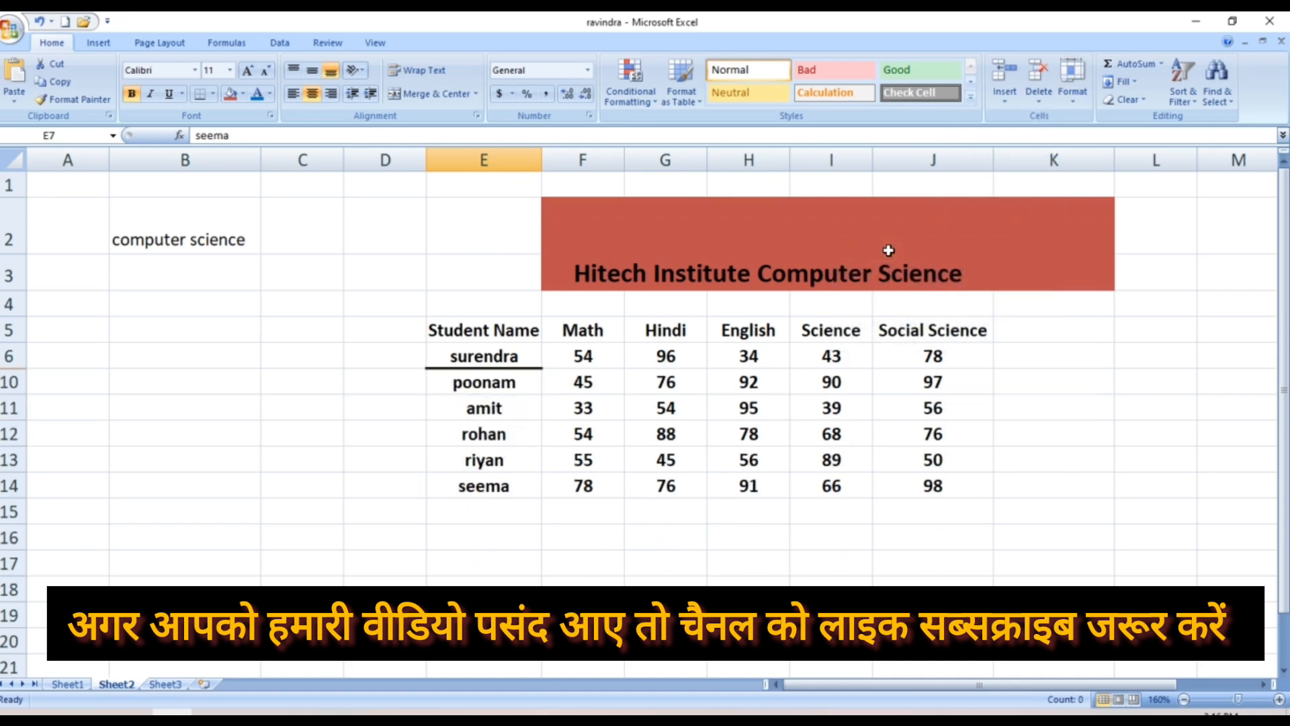
pyautogui.click(444, 484)
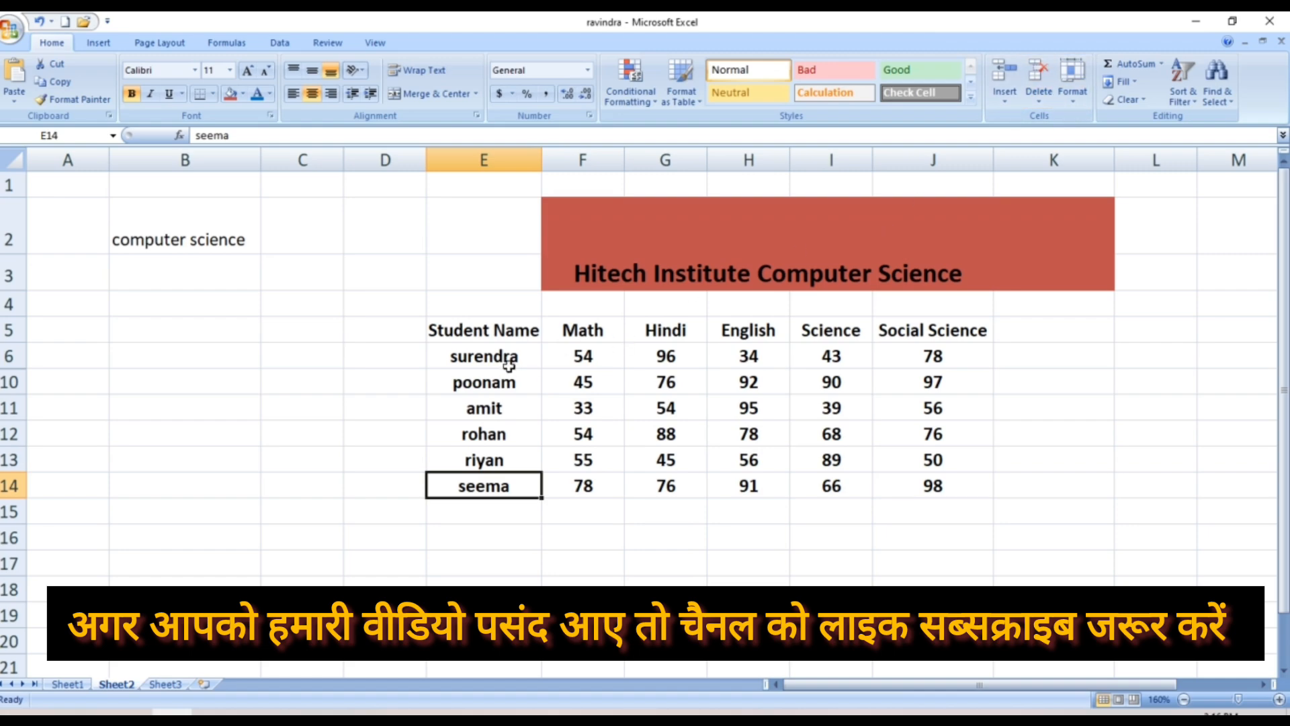
# Select E6:I13 and unhide rows 7 to 9 so seema, yash and rakhi reappear
pyautogui.moveTo(510, 359); pyautogui.dragTo(982, 481)
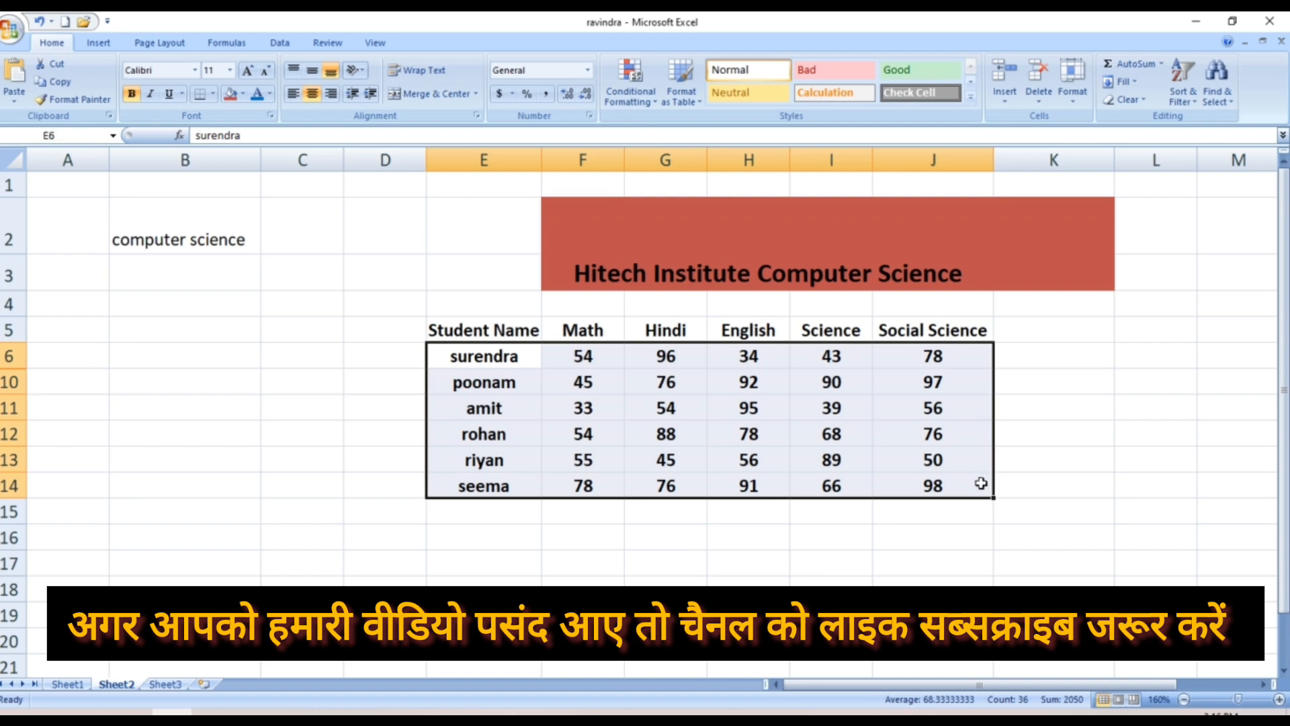
pyautogui.click(1081, 104)
pyautogui.moveTo(1001, 261)
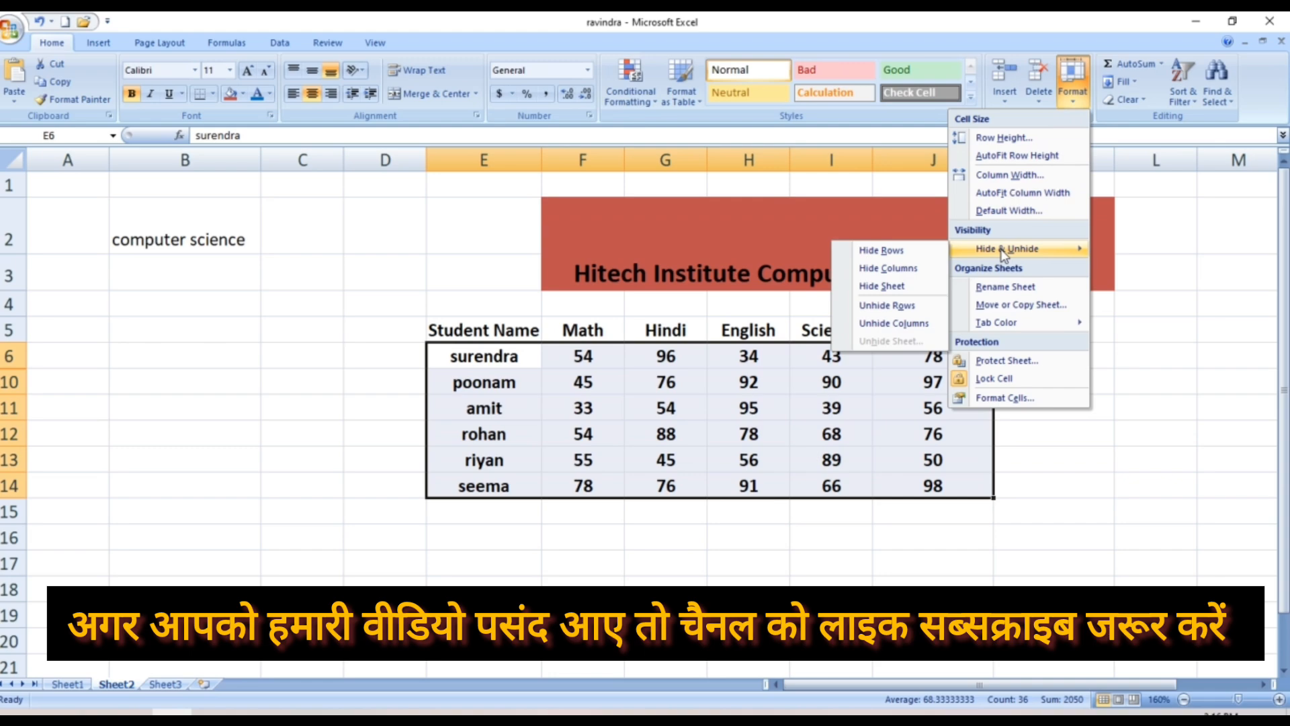
pyautogui.click(883, 306)
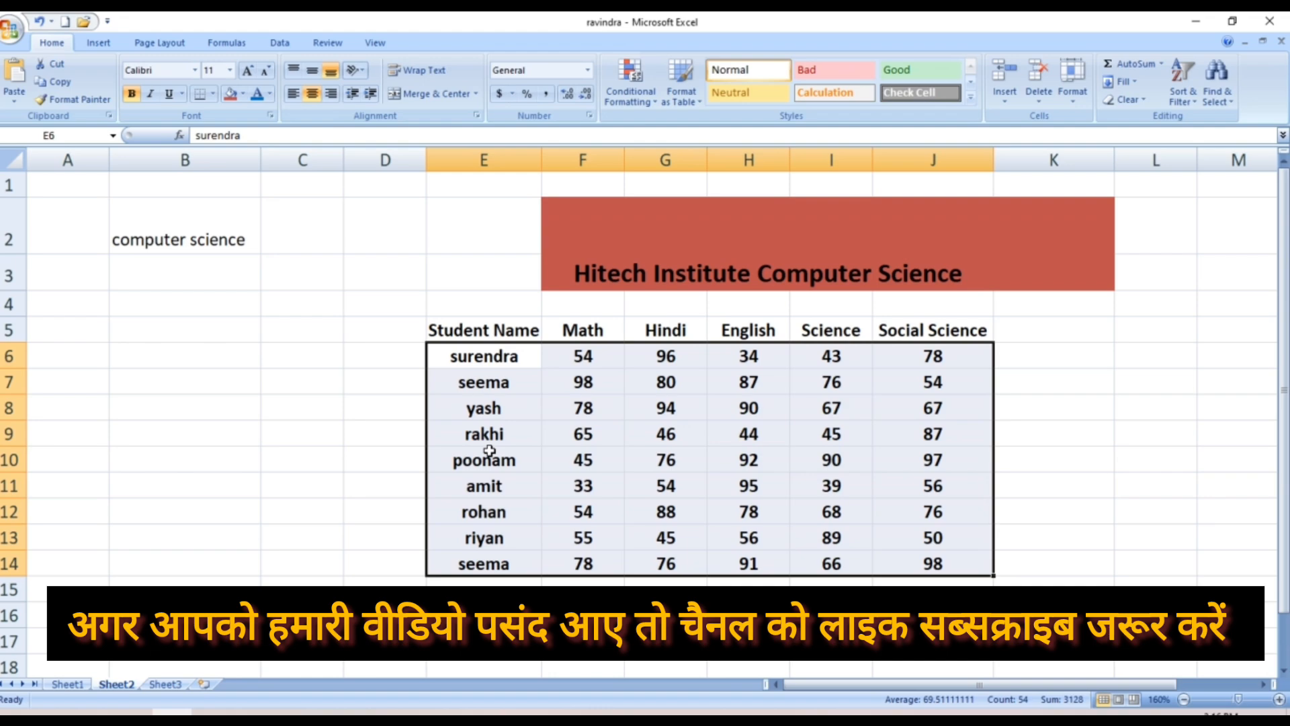
pyautogui.click(744, 462)
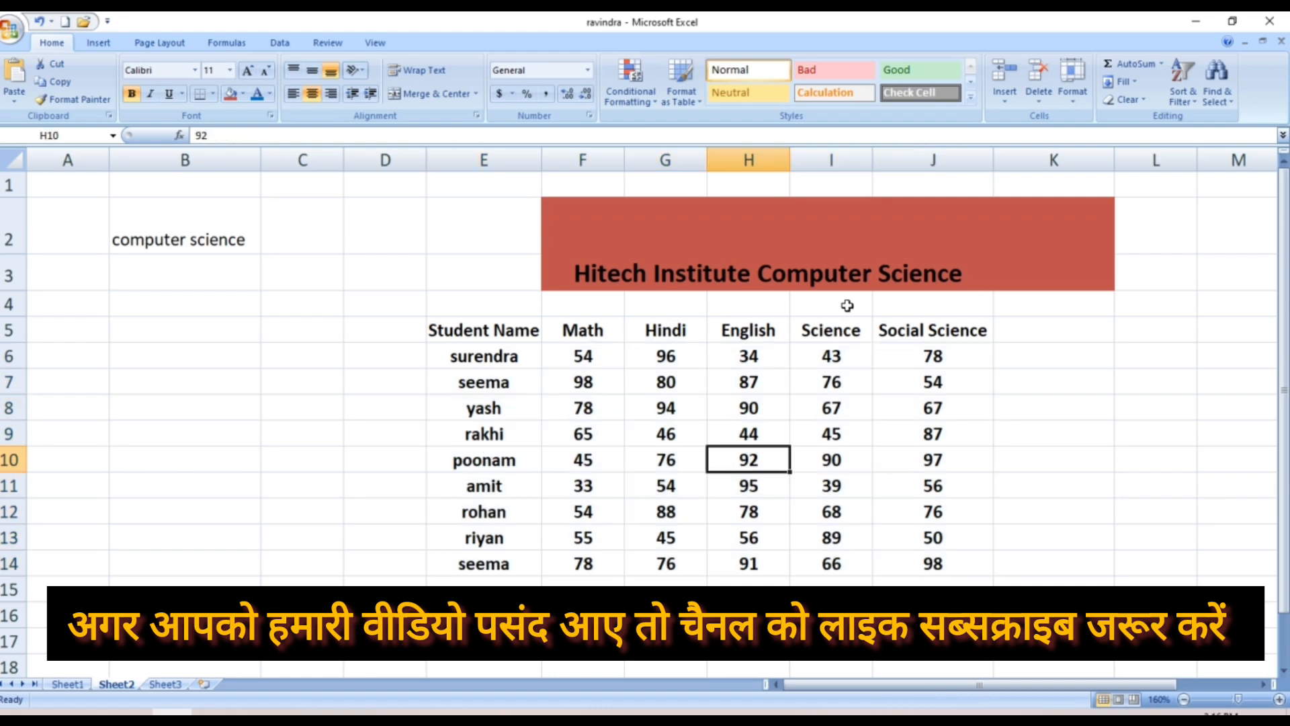
# Hide Sheet2 with Hide Sheet, leaving only Sheet1 and Sheet3 visible
pyautogui.click(1073, 84)
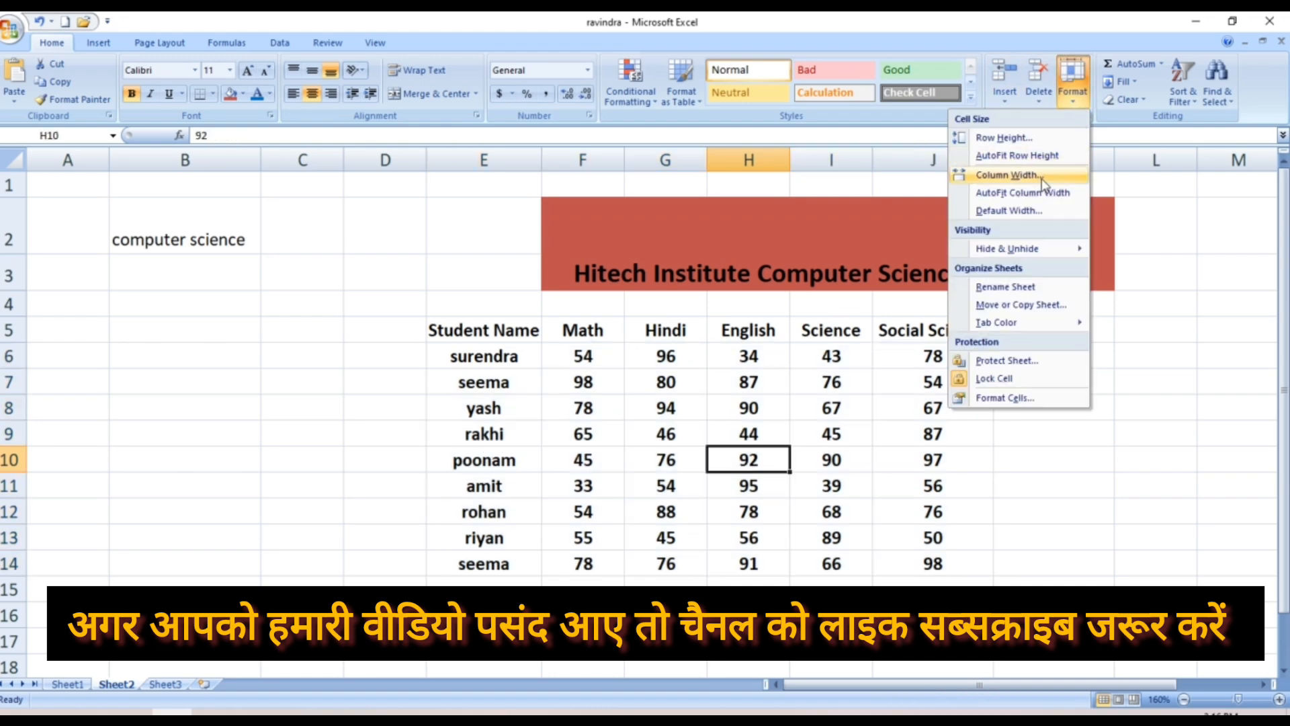
pyautogui.moveTo(1026, 252)
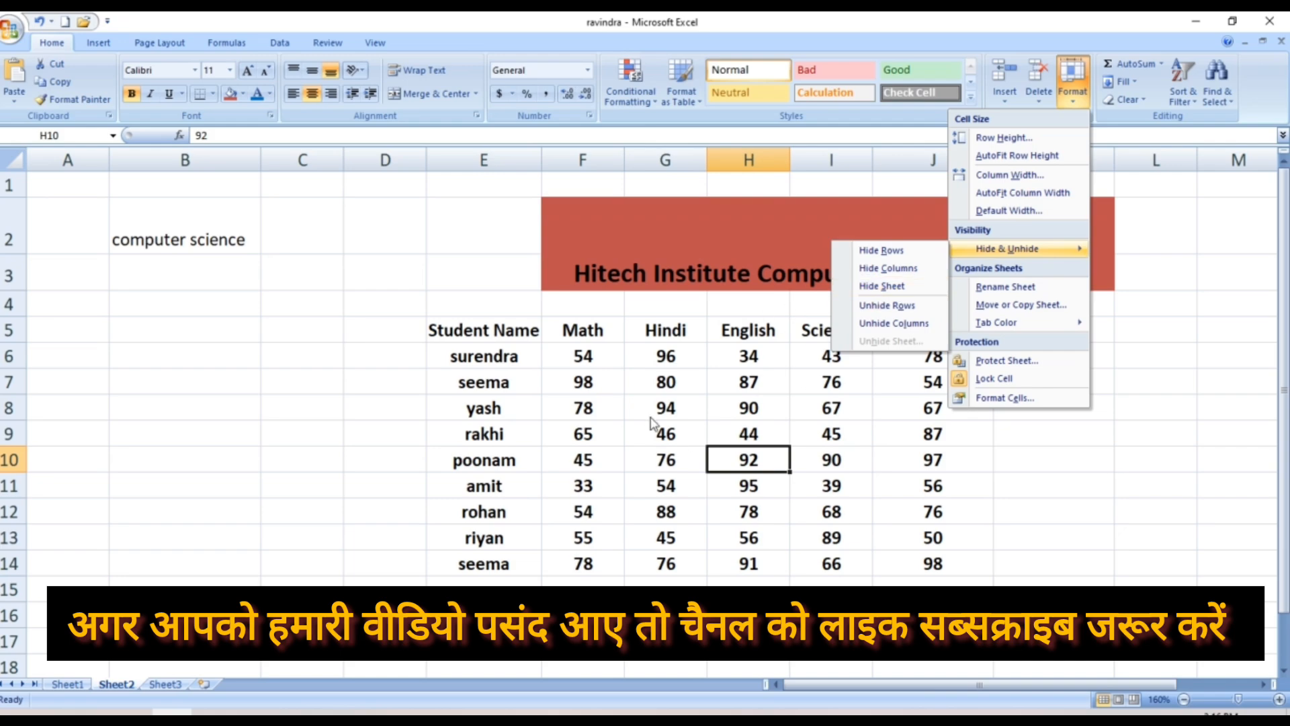
pyautogui.click(885, 285)
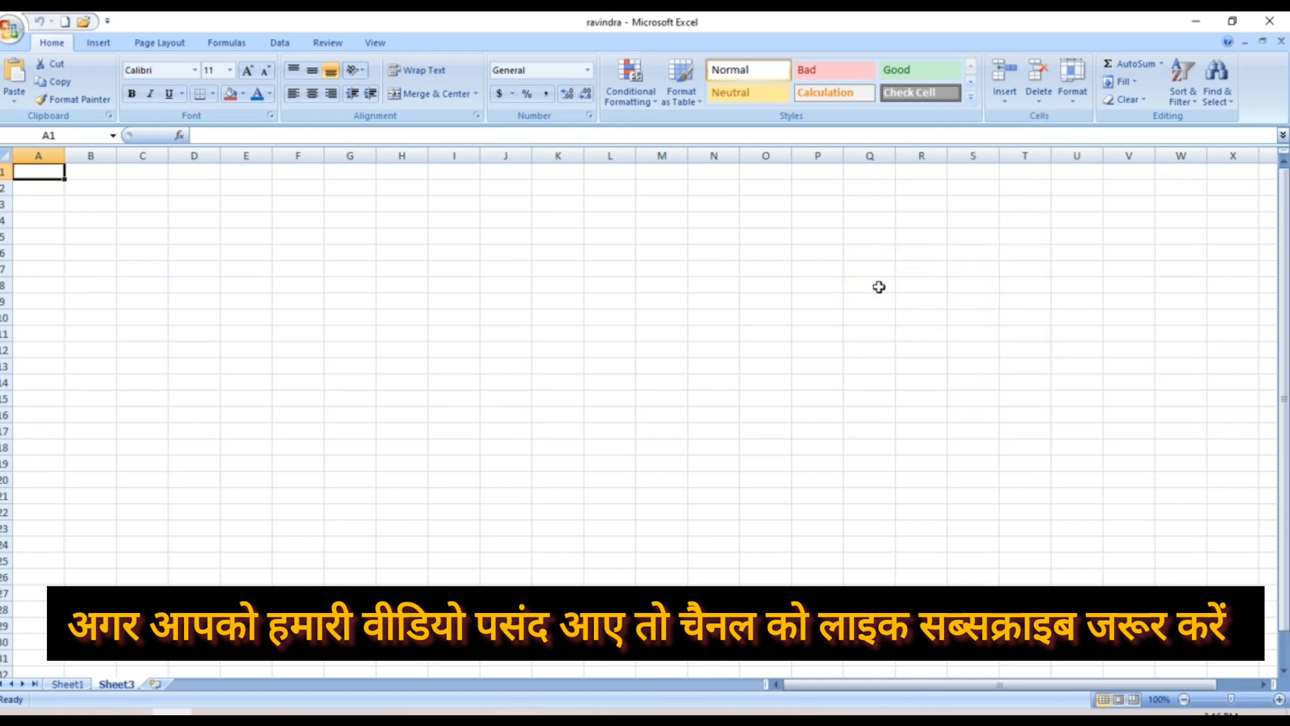
# Switch to Sheet1's company table and open the Unhide dialog listing Sheet2
pyautogui.click(145, 662)
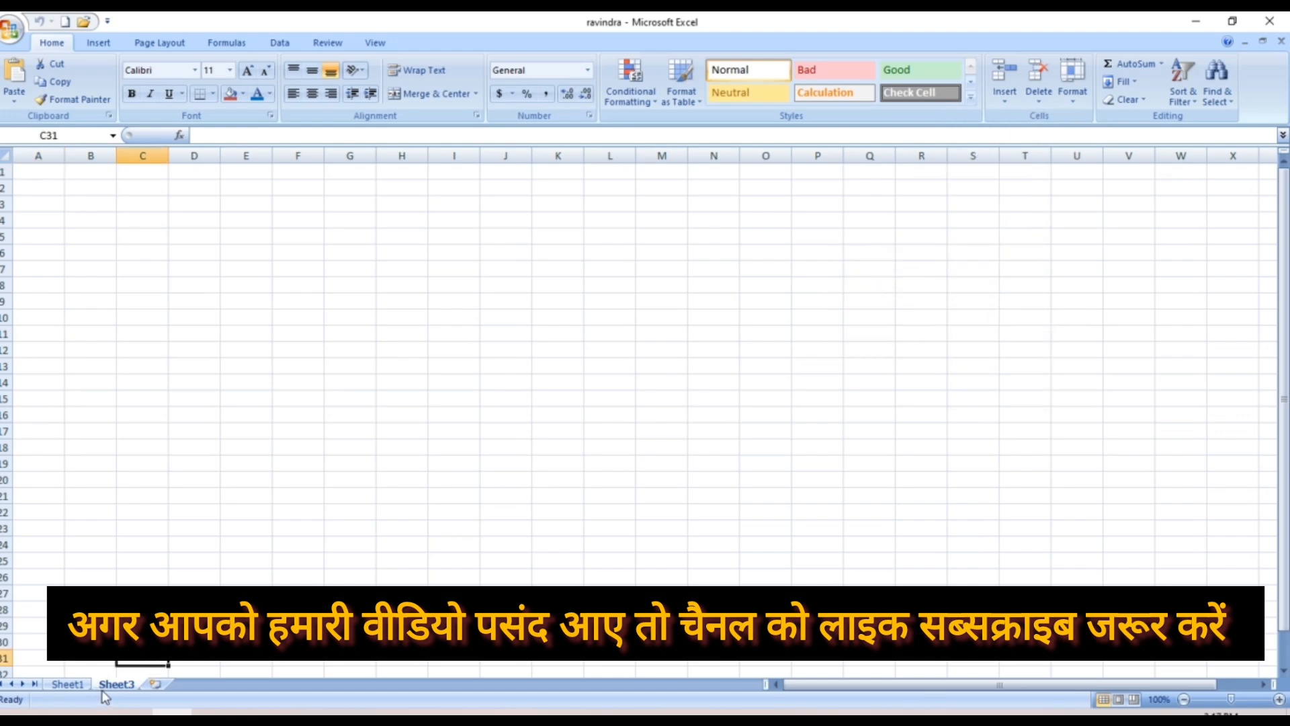
pyautogui.click(75, 685)
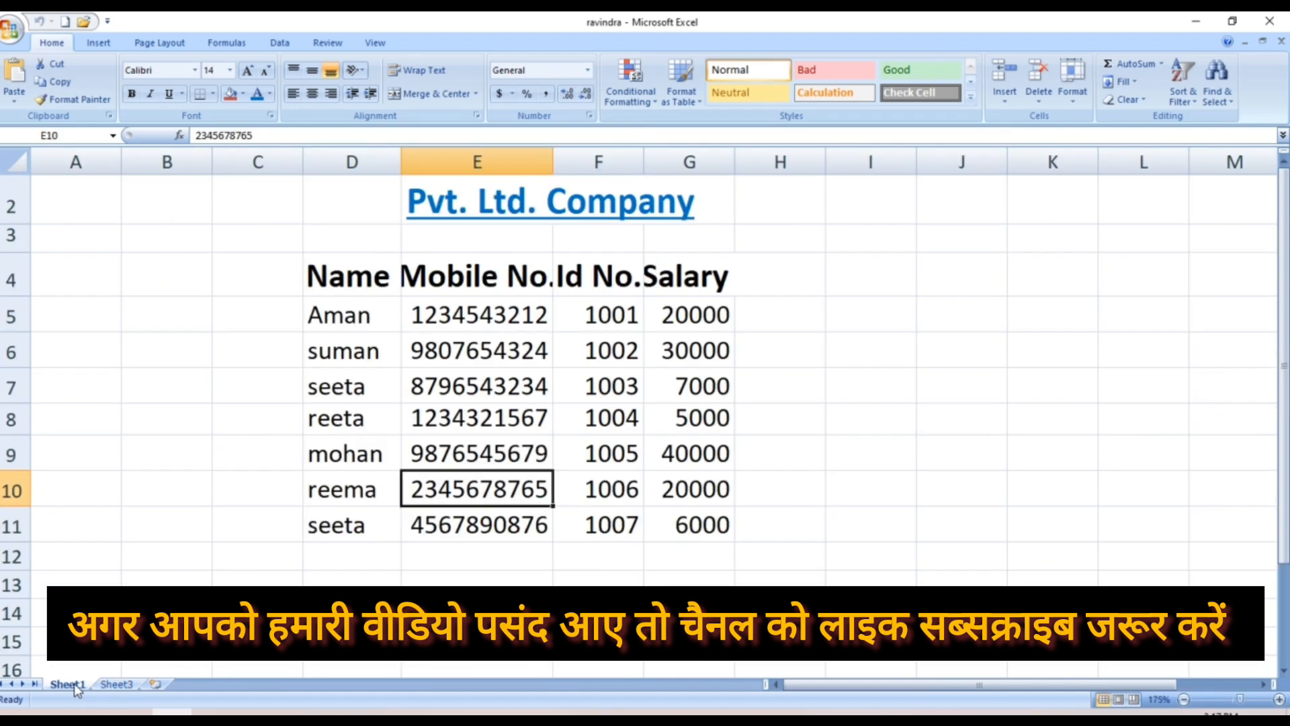
pyautogui.click(102, 683)
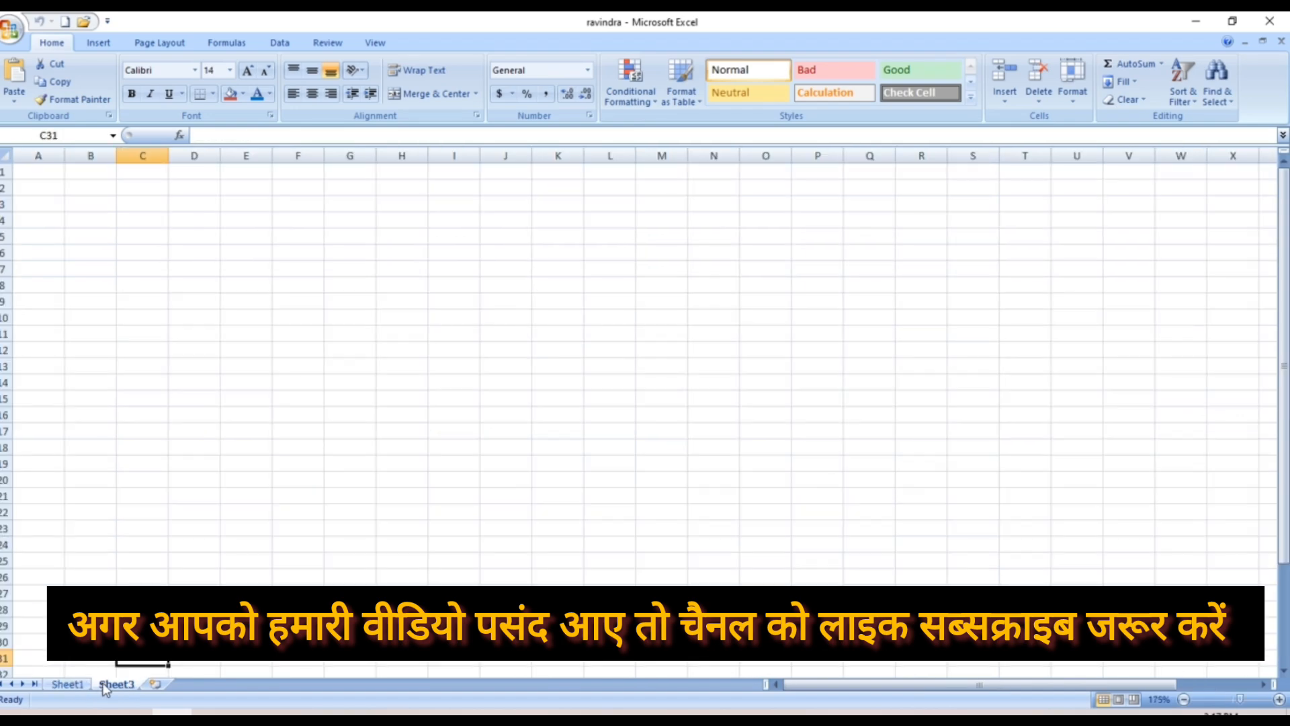
pyautogui.click(68, 684)
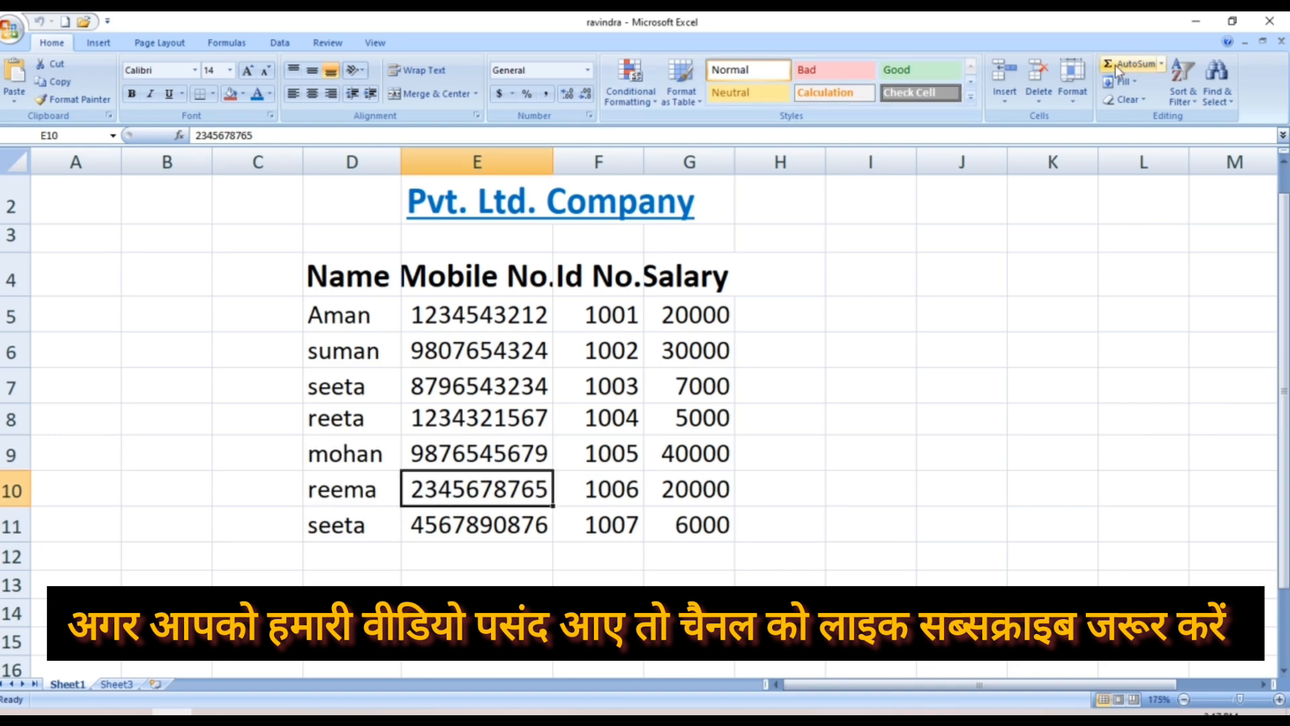
pyautogui.click(1073, 88)
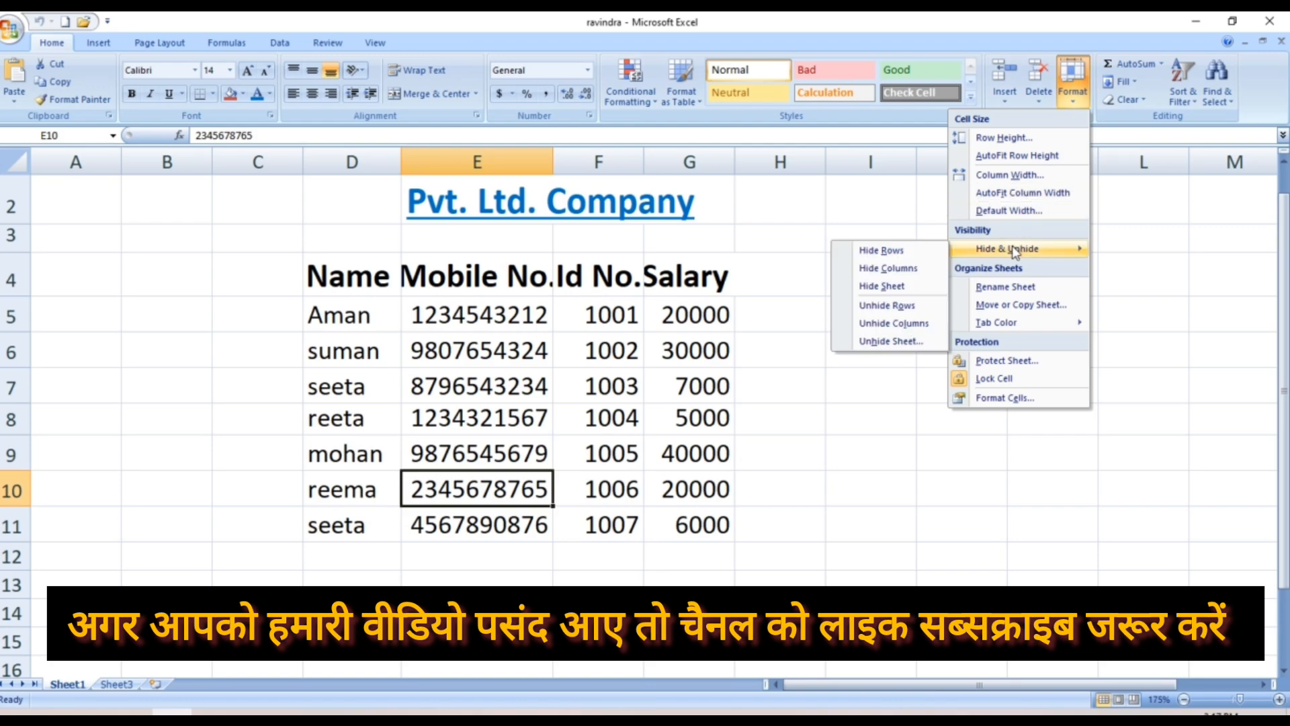
pyautogui.click(875, 344)
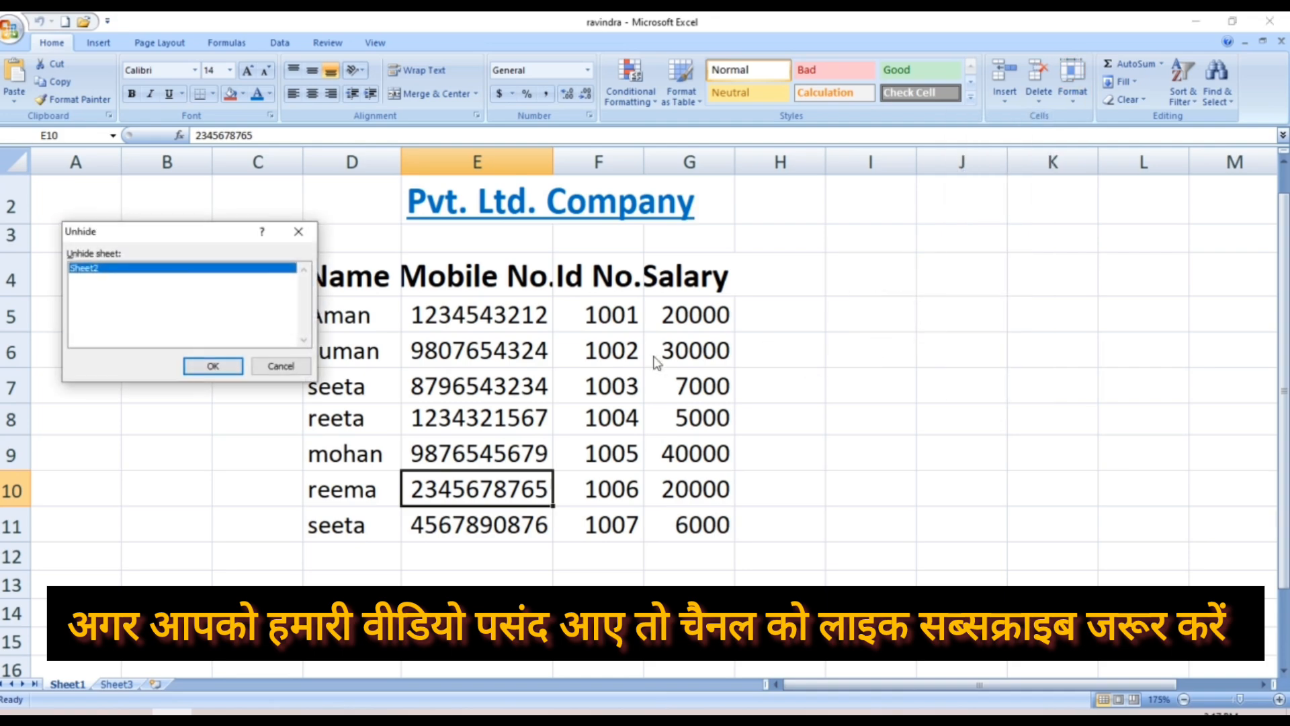
# Unhide Sheet2 and clear the computer science text from cell B2
pyautogui.doubleClick(123, 269)
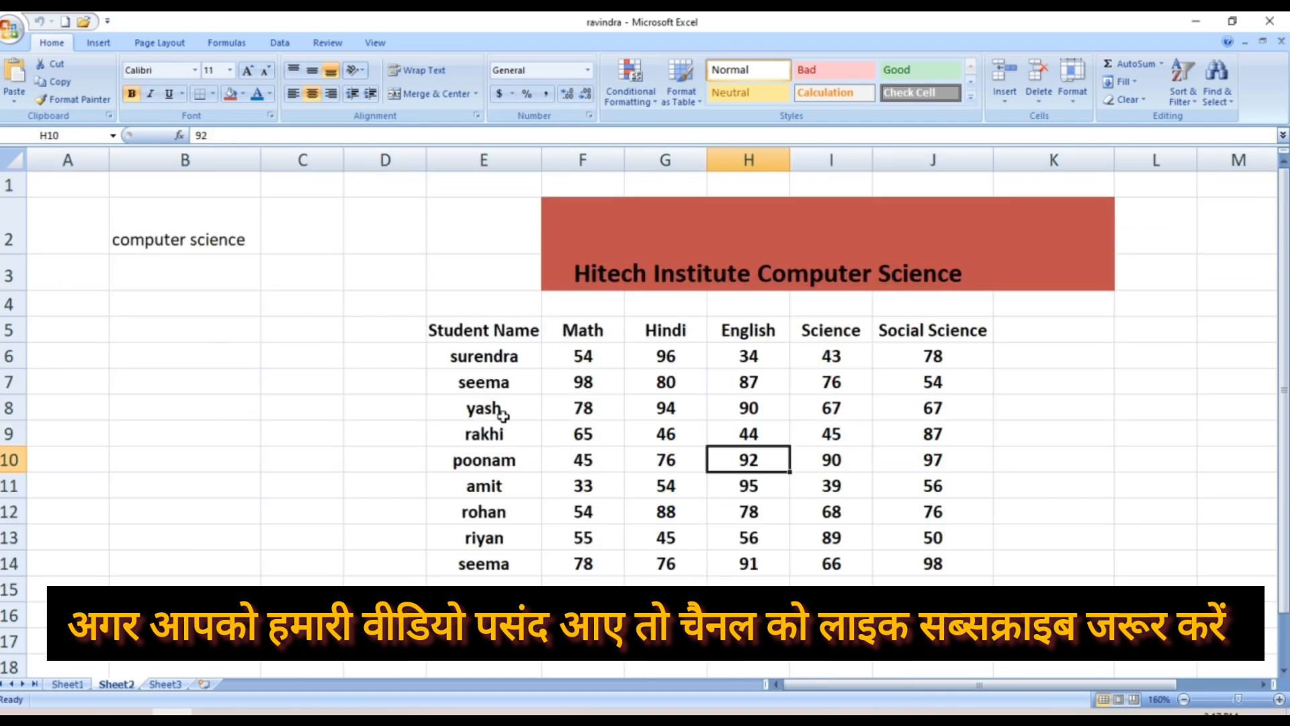
pyautogui.click(196, 240)
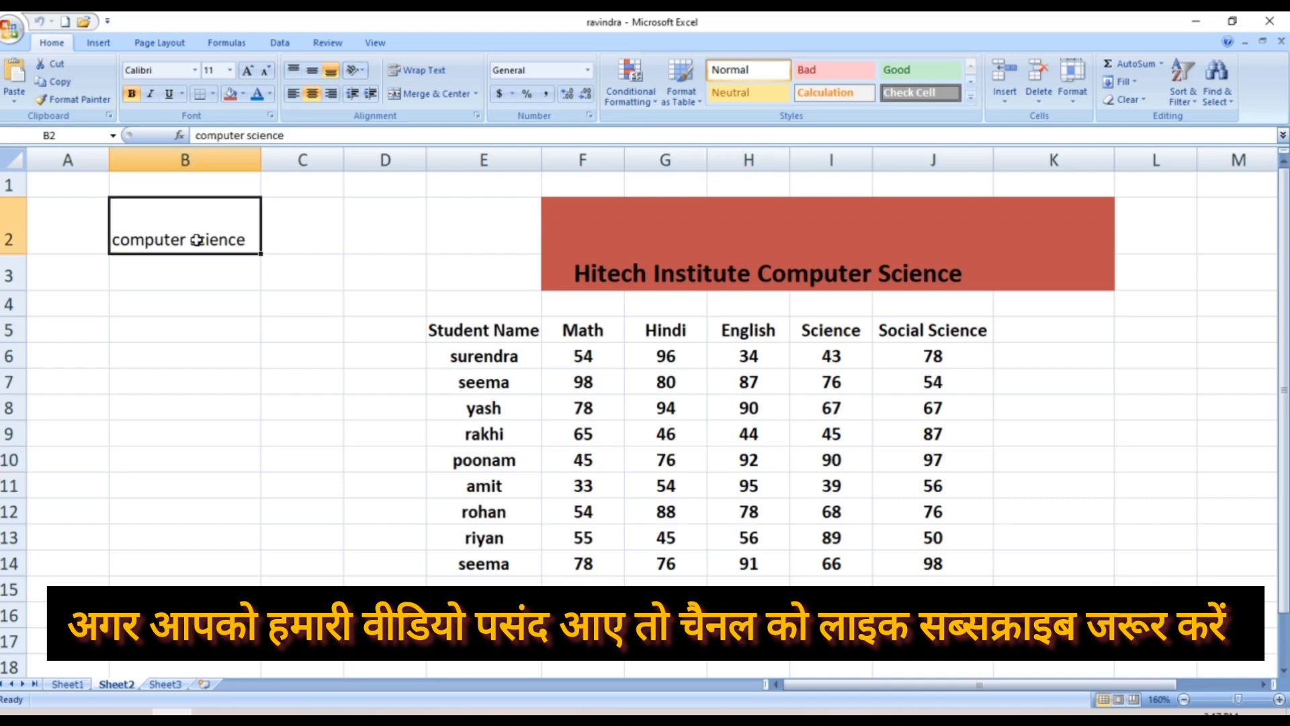
pyautogui.press('BackSpace')
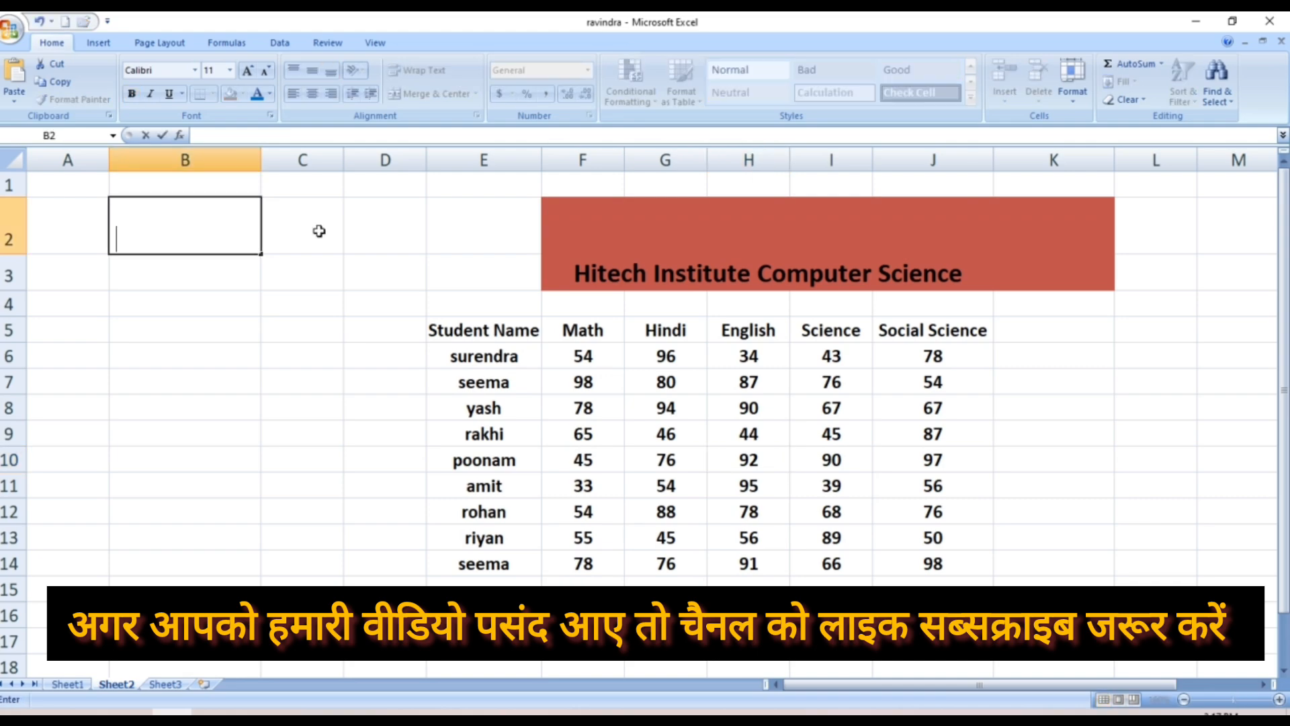
pyautogui.click(662, 432)
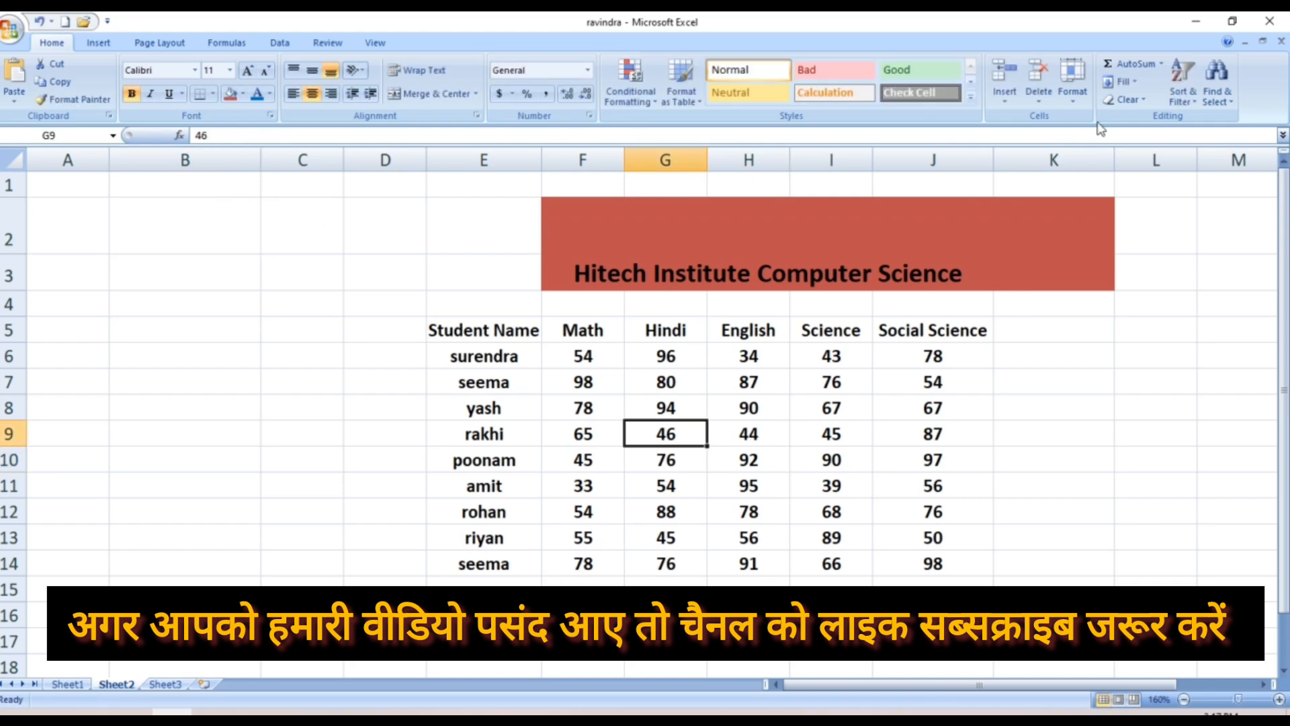
# Bring up the Home > Format sheet options in preparation for renaming
pyautogui.click(1084, 104)
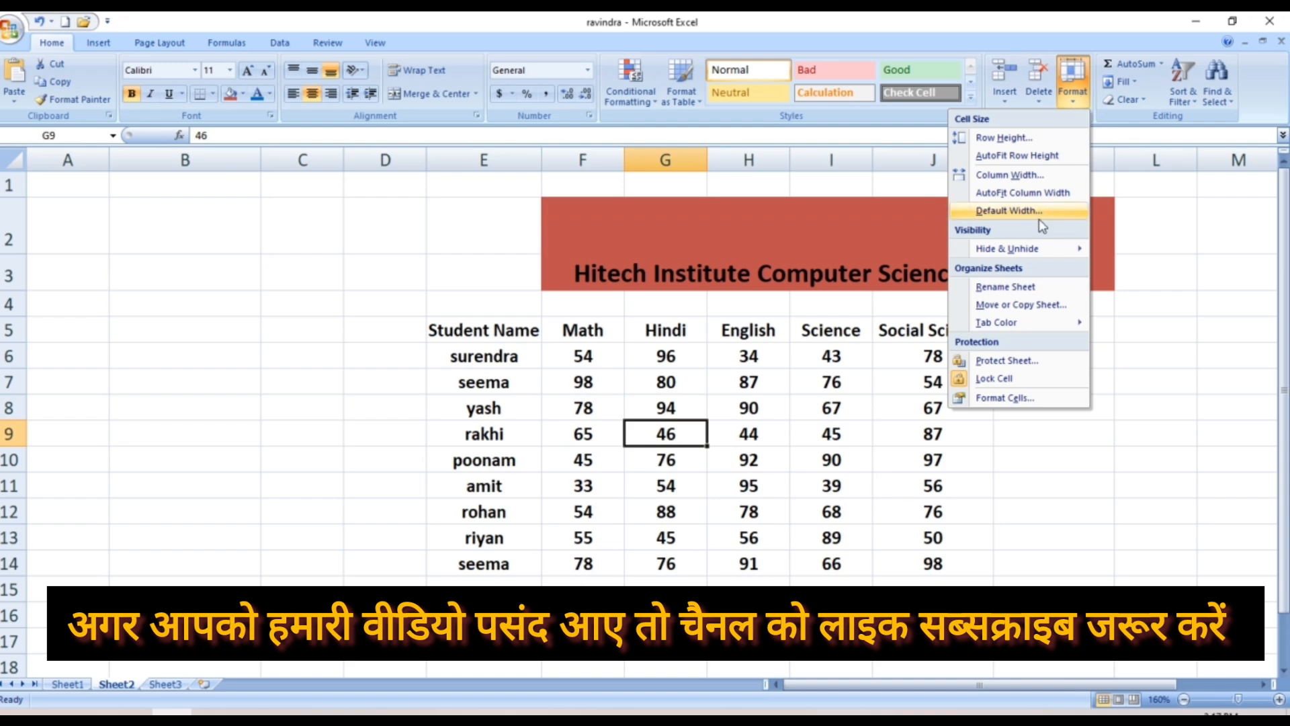
pyautogui.moveTo(1024, 253)
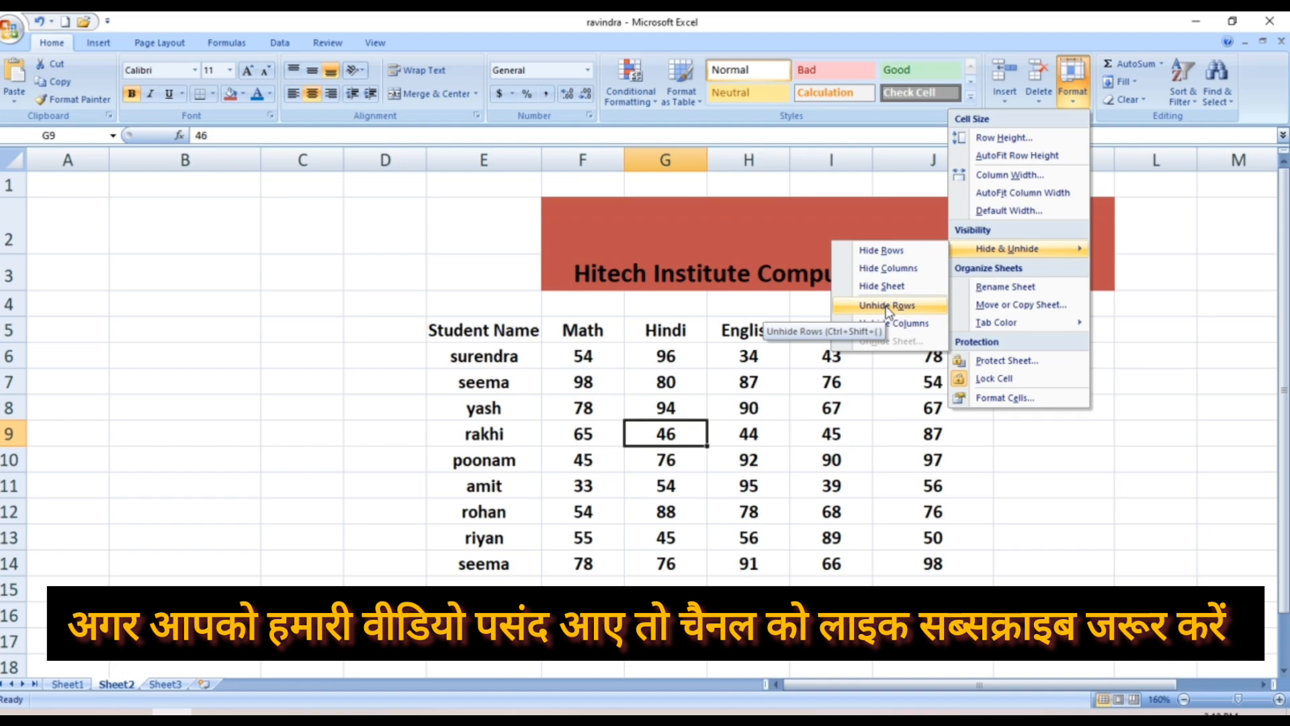
pyautogui.click(1057, 469)
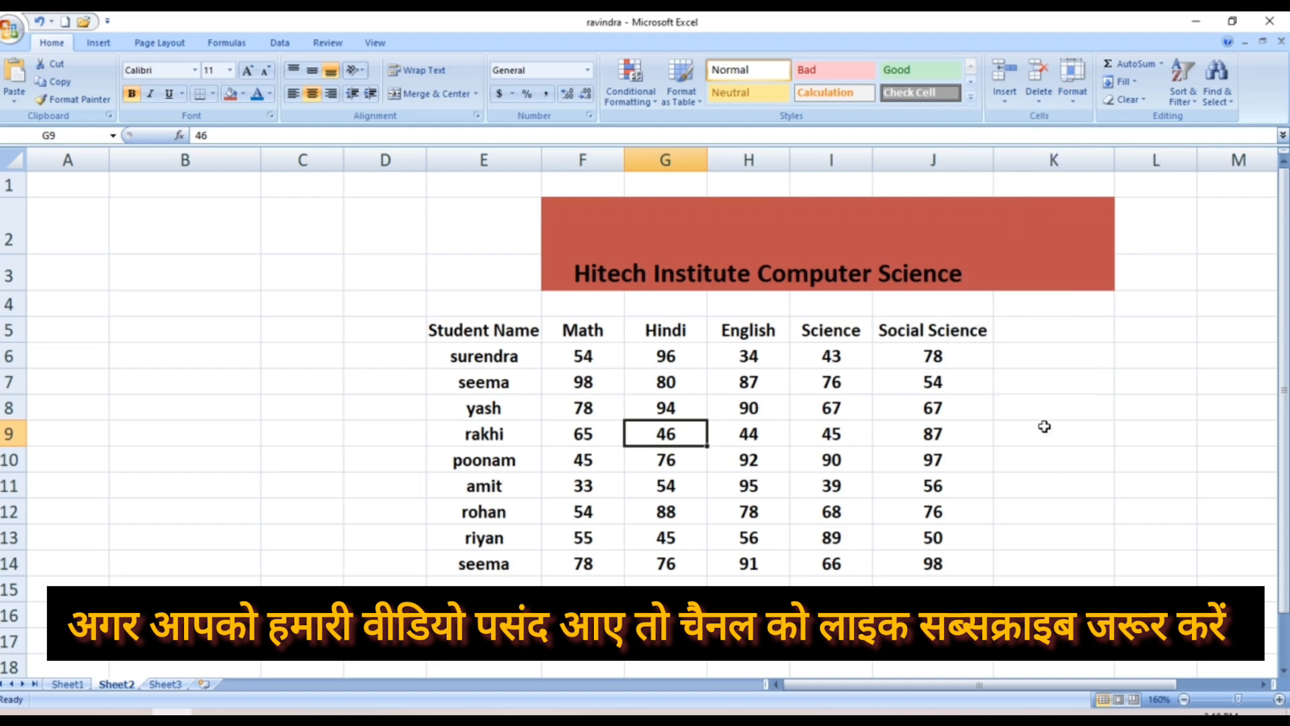
pyautogui.click(1076, 106)
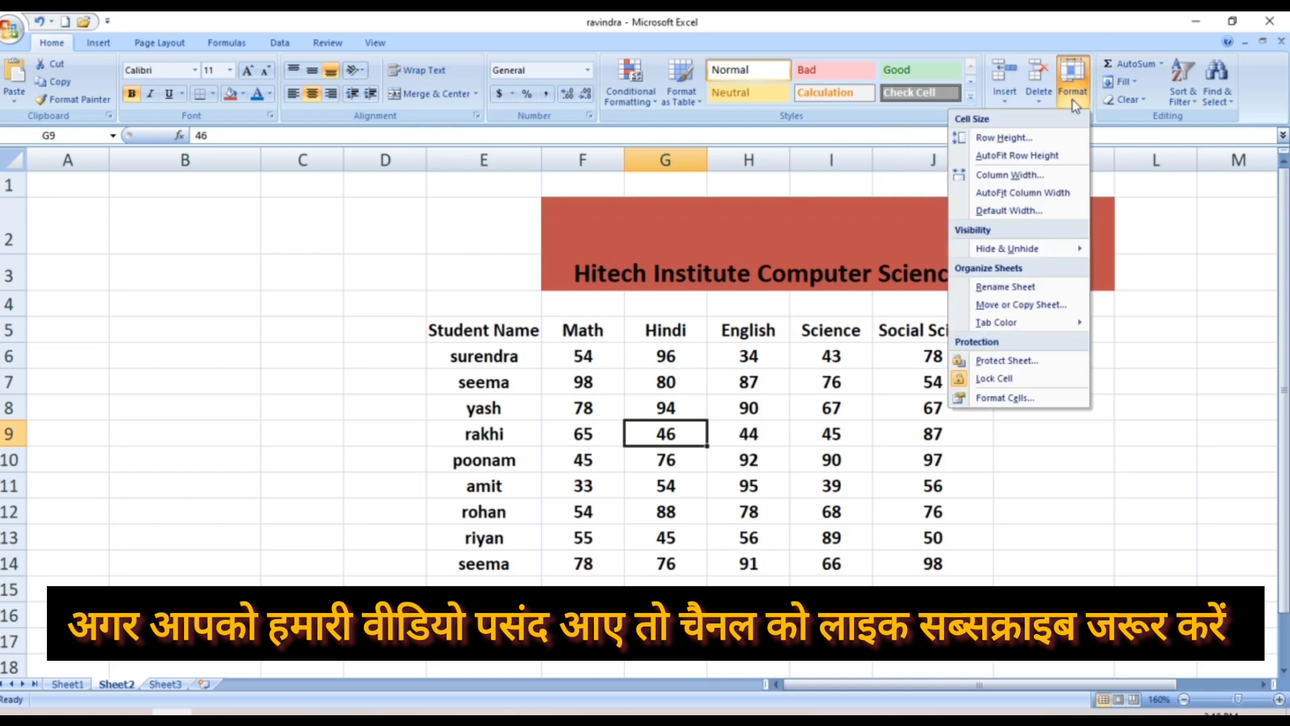
# Rename the Sheet2 tab to 'vedika' via Rename Sheet
pyautogui.click(1014, 285)
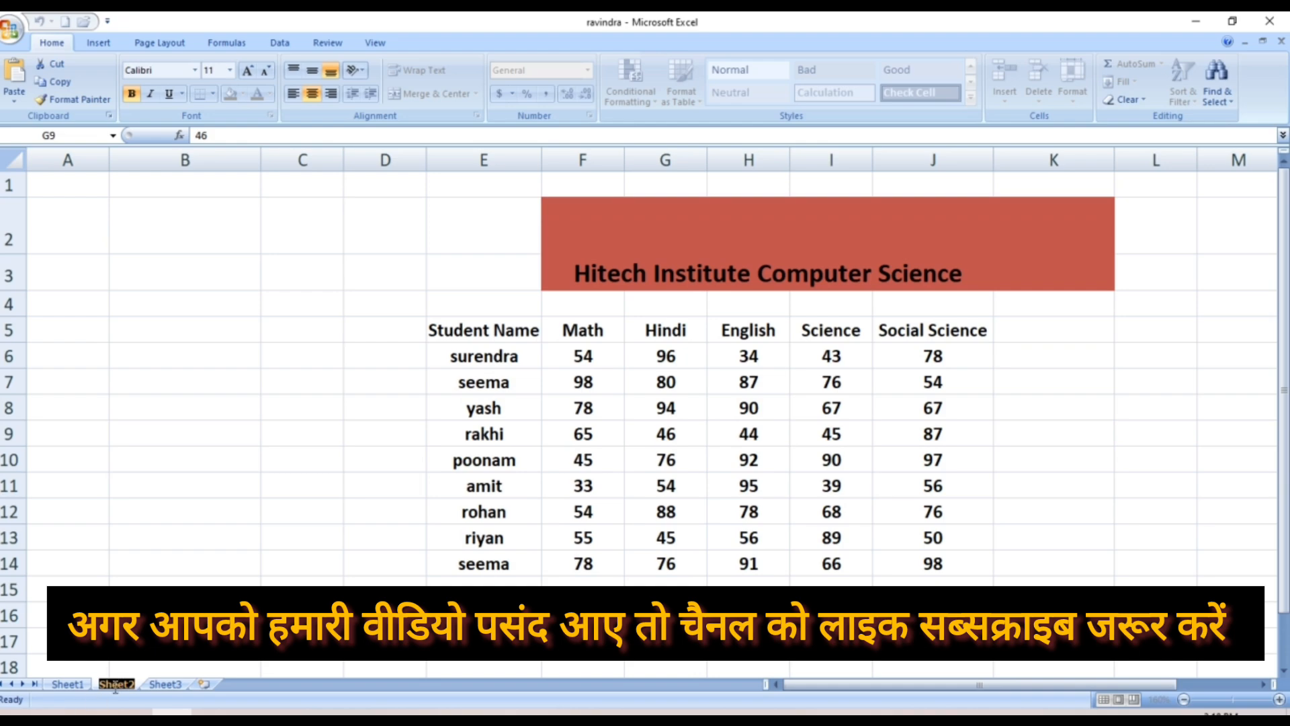
pyautogui.write('vedika')
pyautogui.click(140, 582)
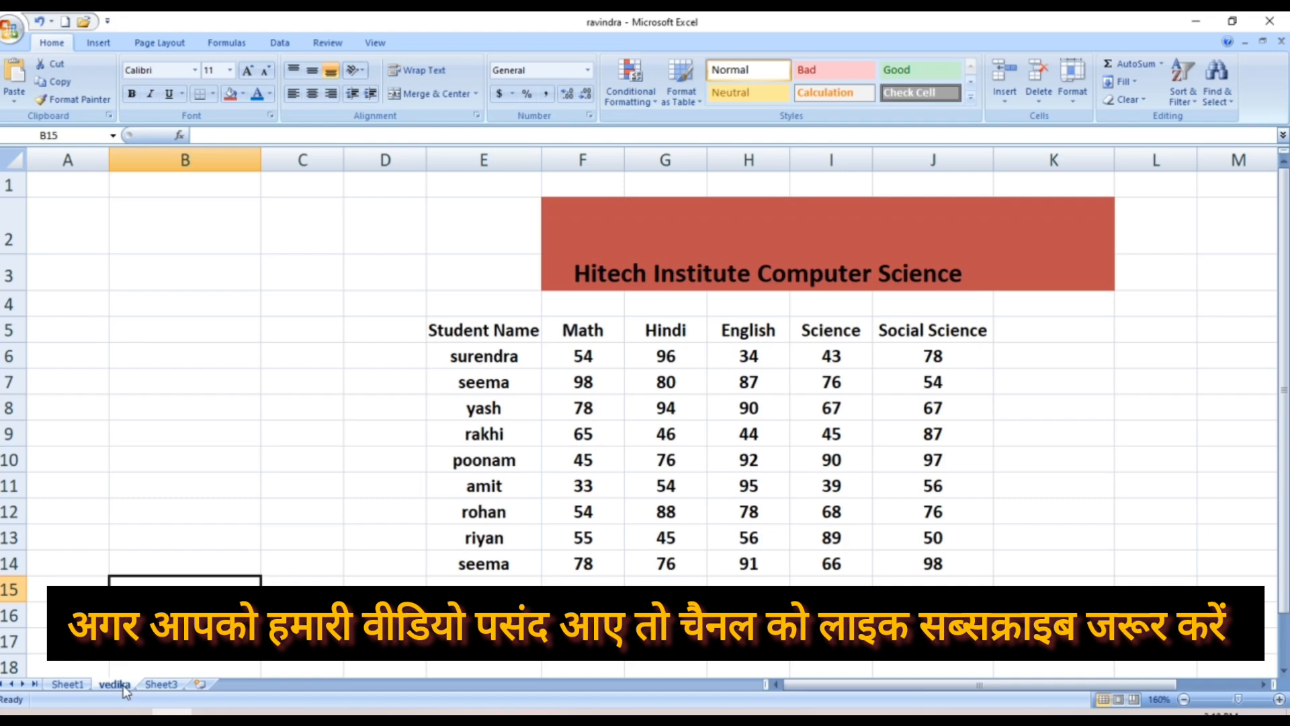
# Create a copy of the vedika sheet, vedika (2), placed before Sheet1
pyautogui.click(1082, 101)
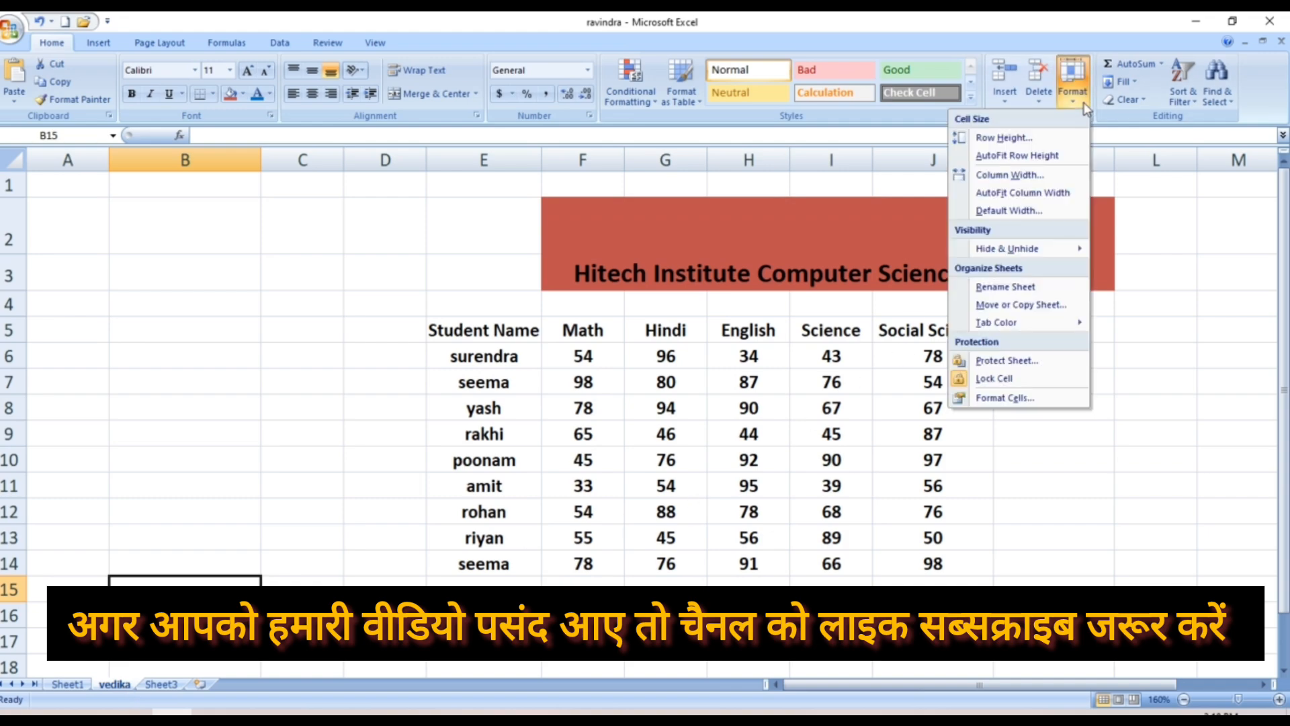
pyautogui.click(1021, 306)
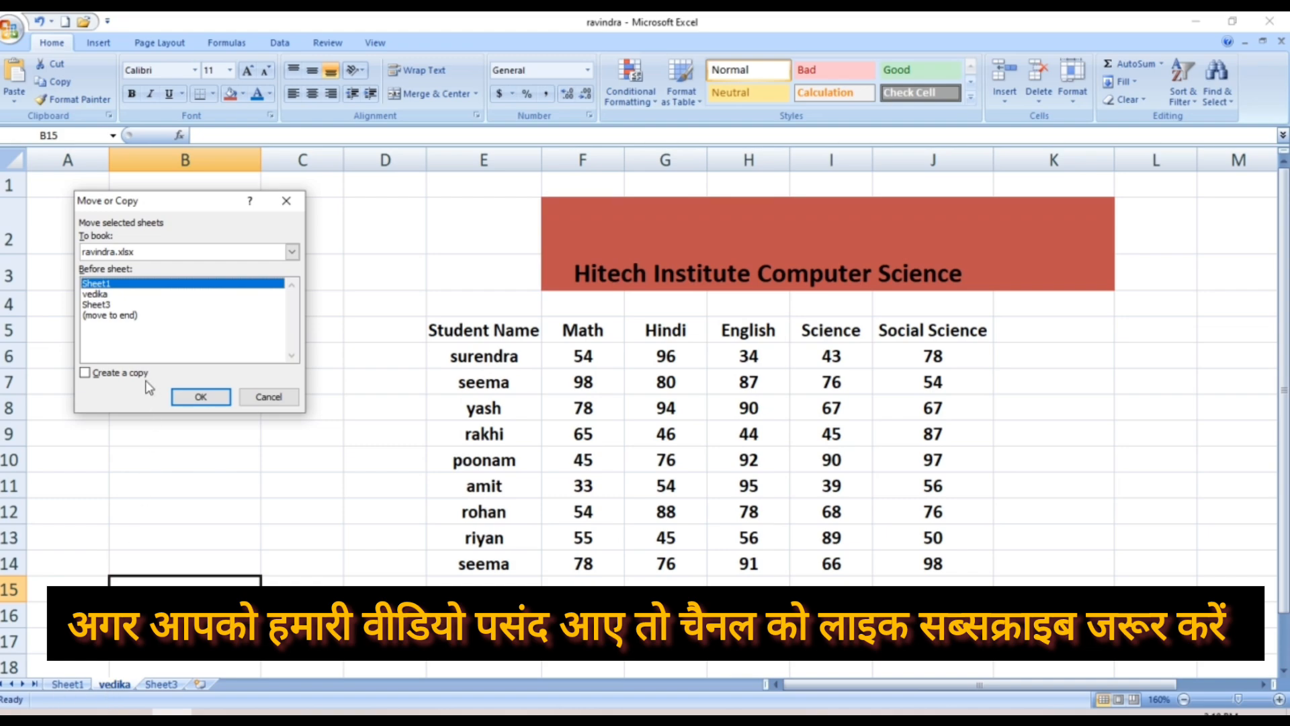
pyautogui.click(107, 305)
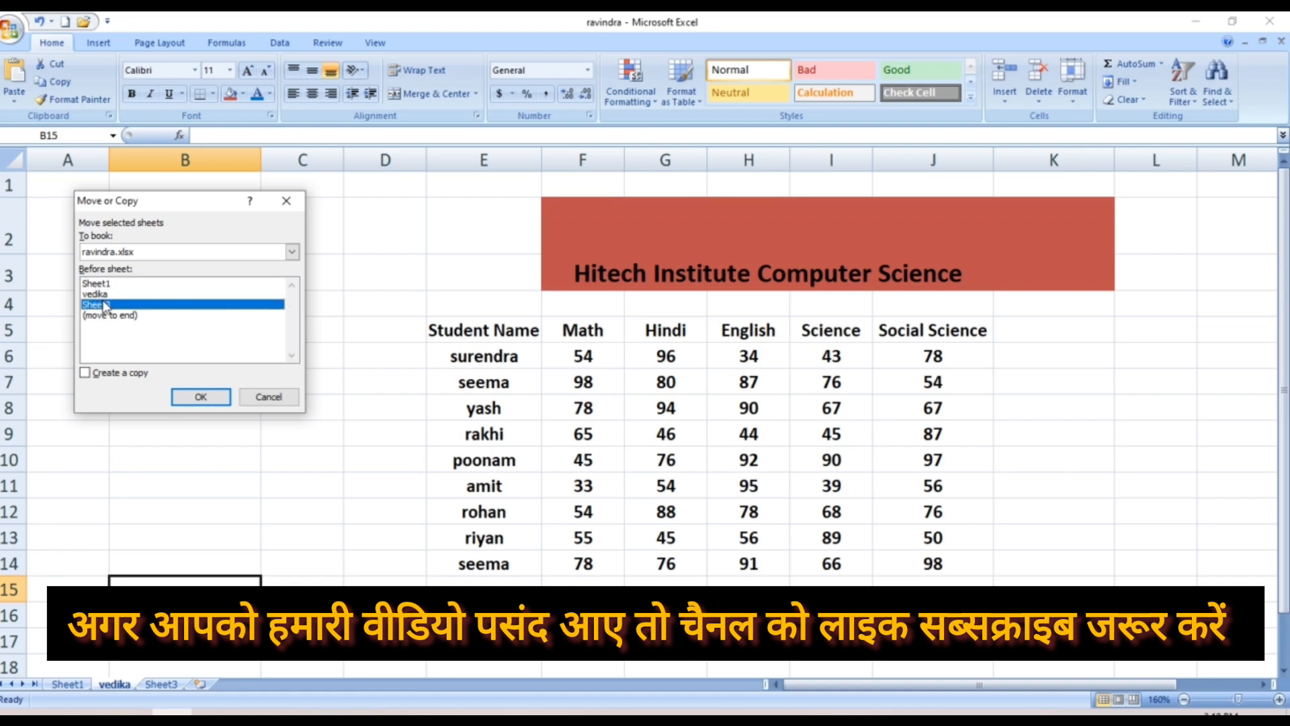
pyautogui.click(86, 372)
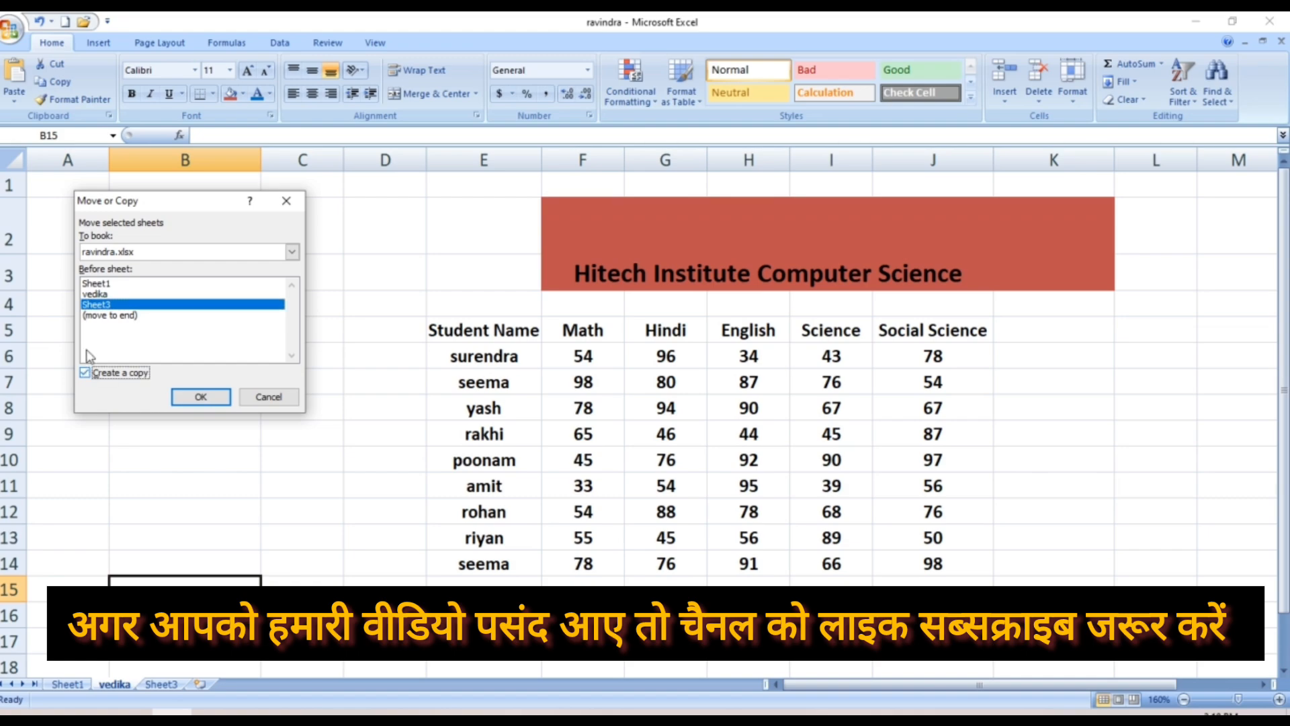
pyautogui.click(106, 285)
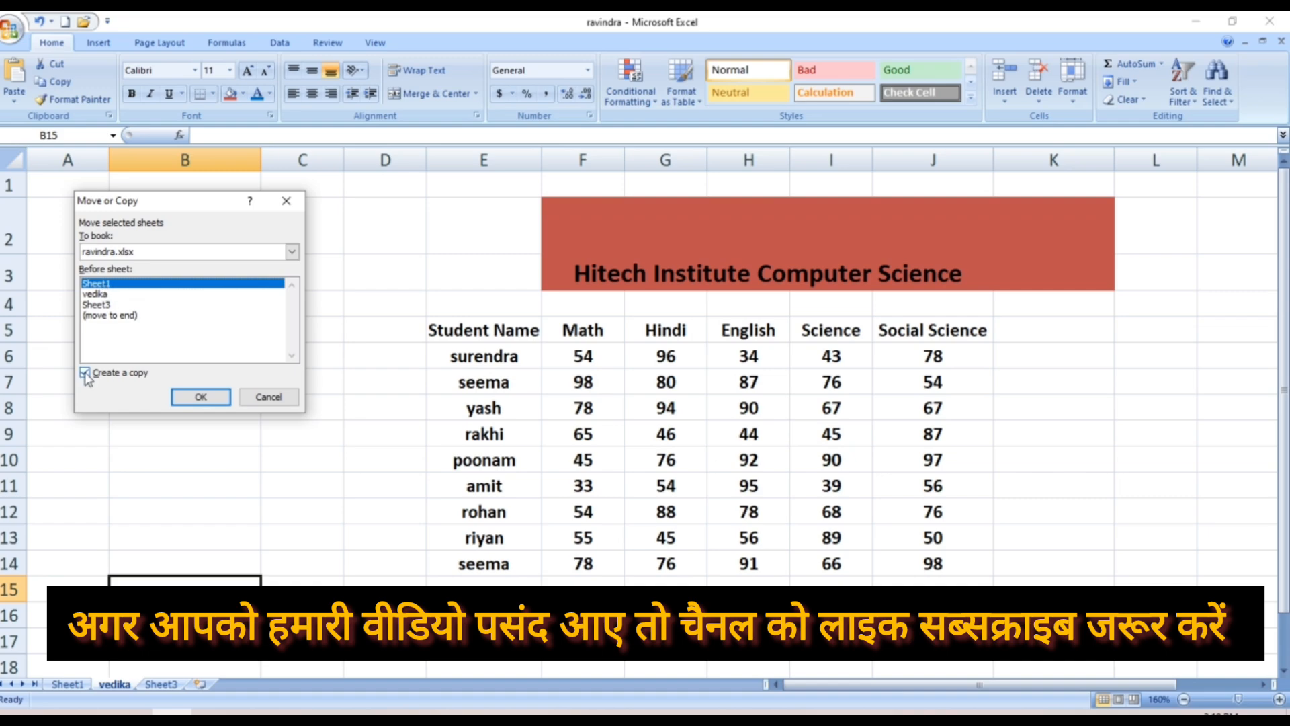
pyautogui.click(223, 400)
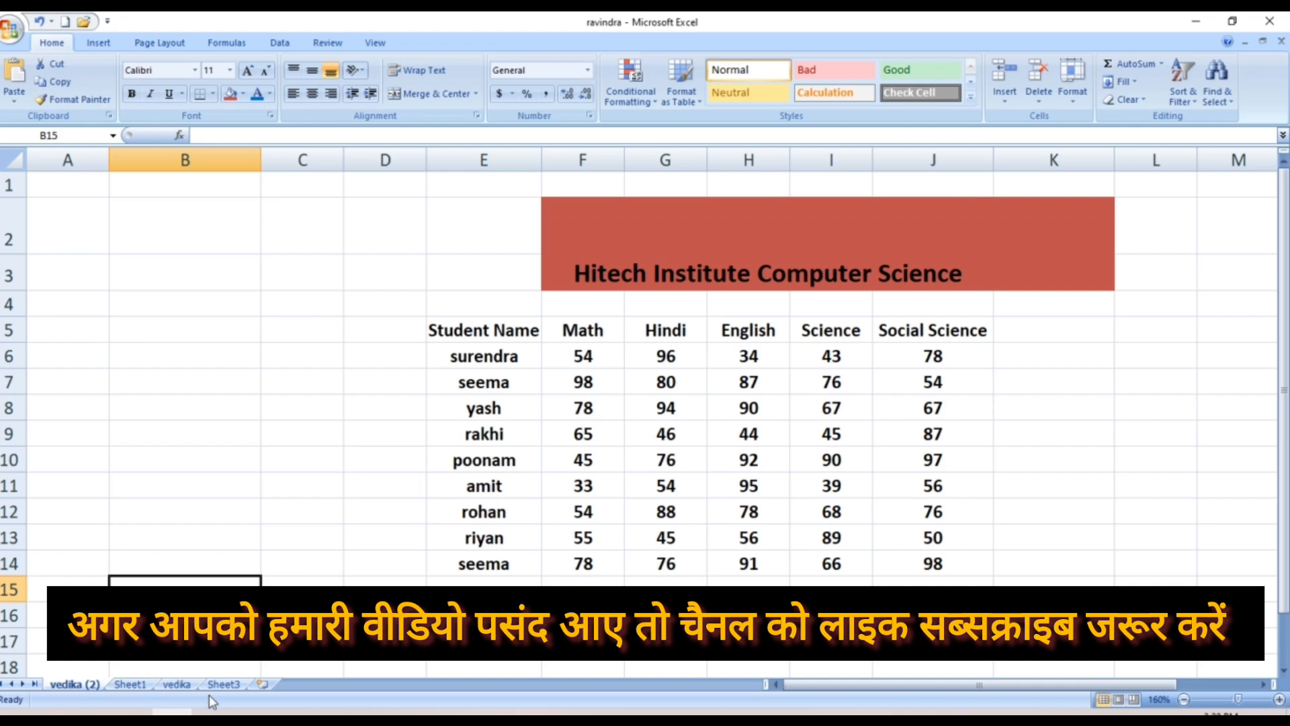
# Move the vedika sheet before Sheet1, right after vedika (2), via Move or Copy
pyautogui.click(183, 685)
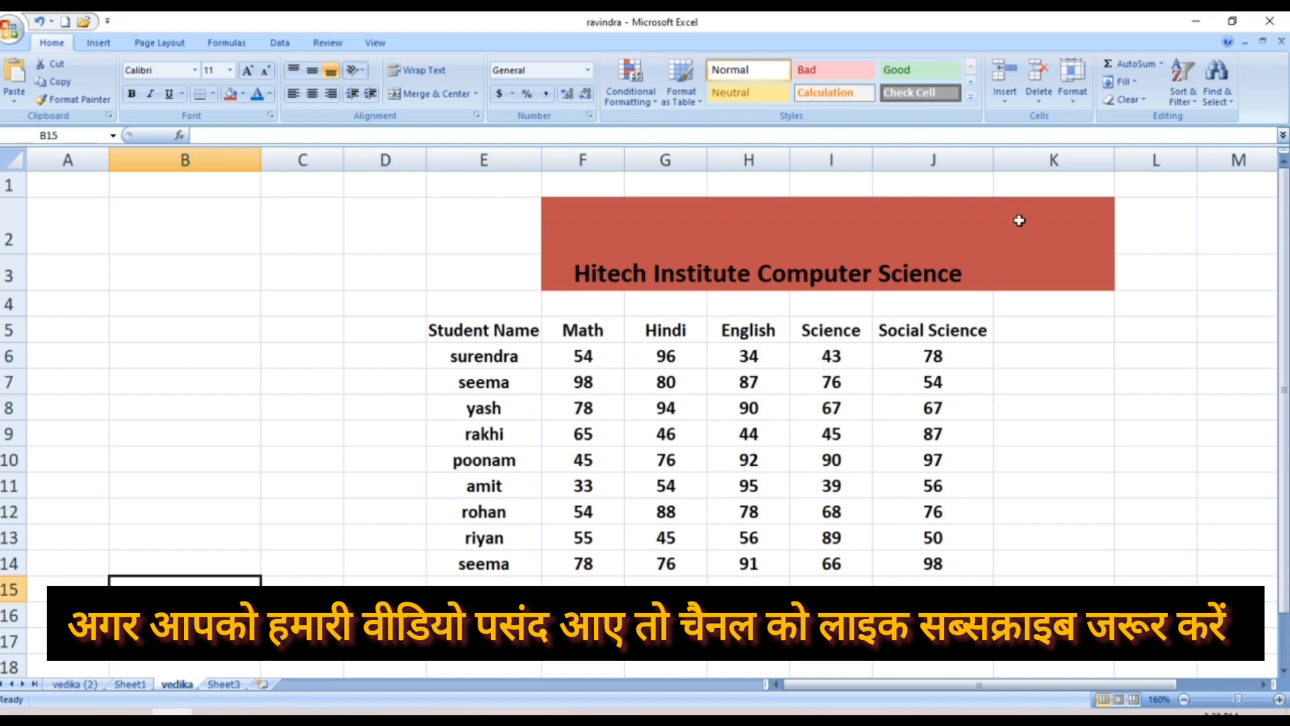
pyautogui.click(1083, 104)
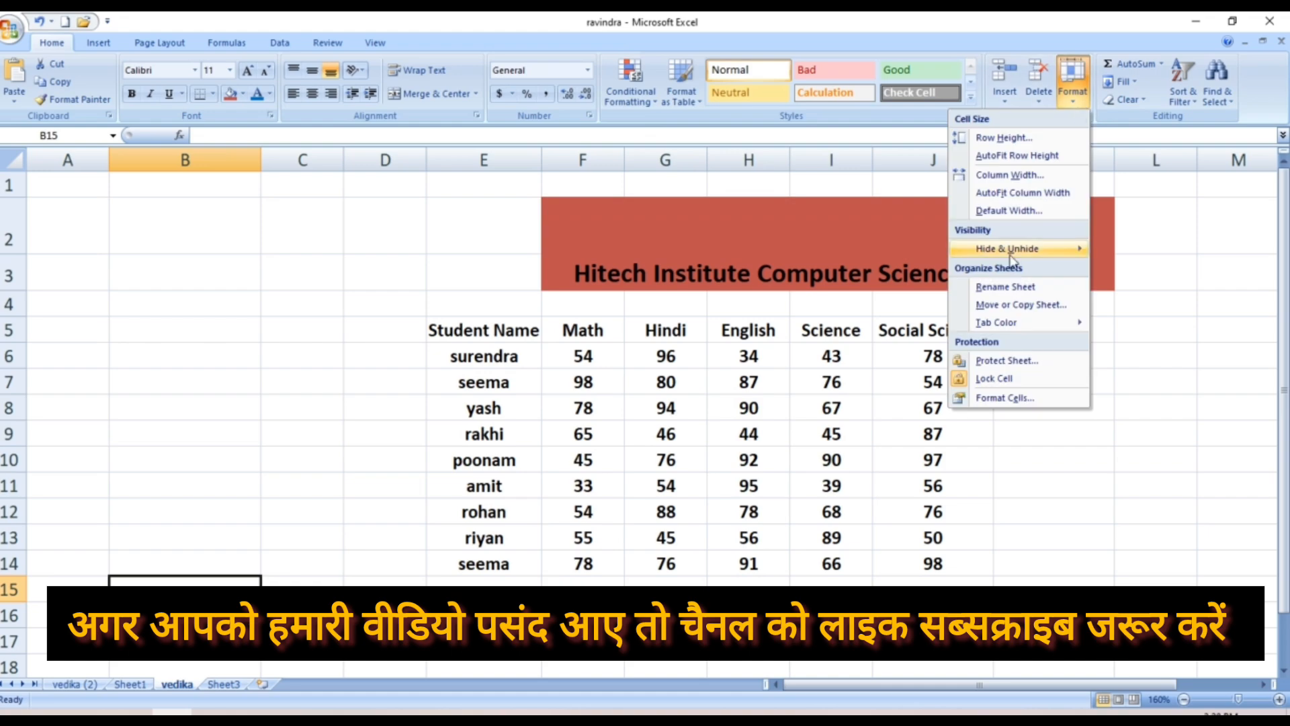
pyautogui.click(1008, 306)
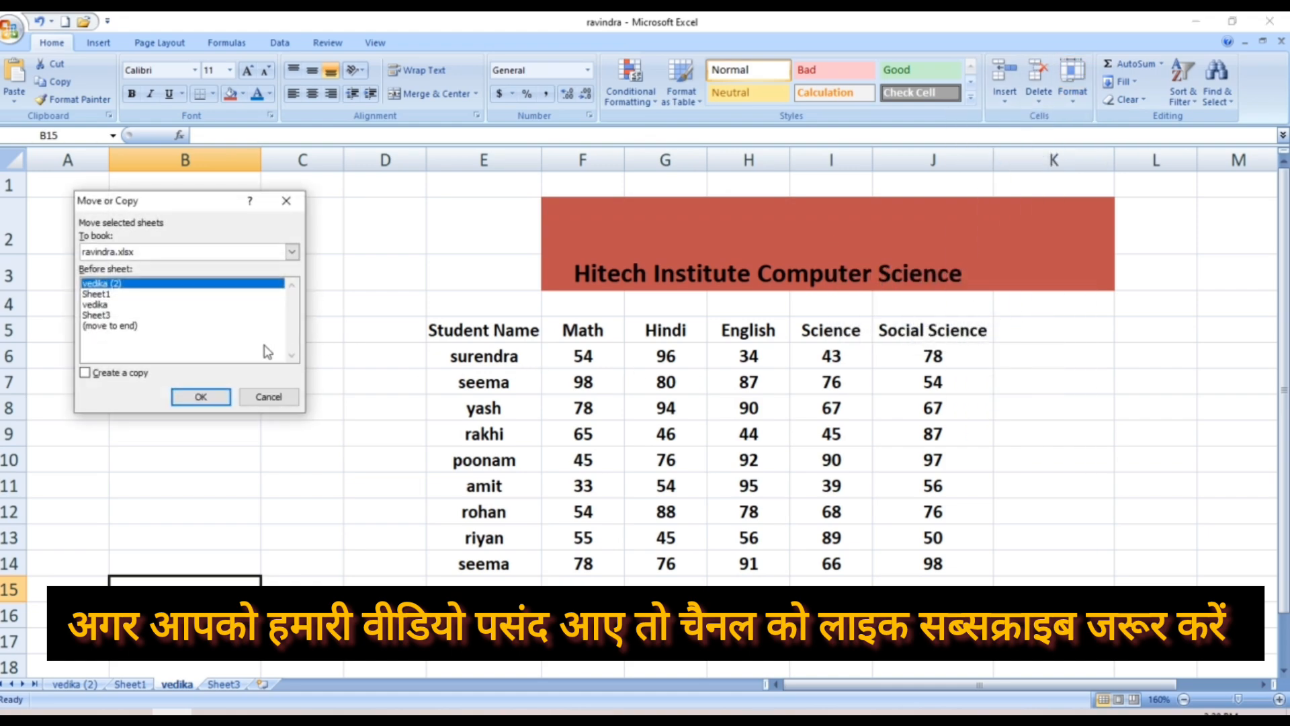
pyautogui.moveTo(104, 316); pyautogui.dragTo(108, 305)
pyautogui.click(114, 314)
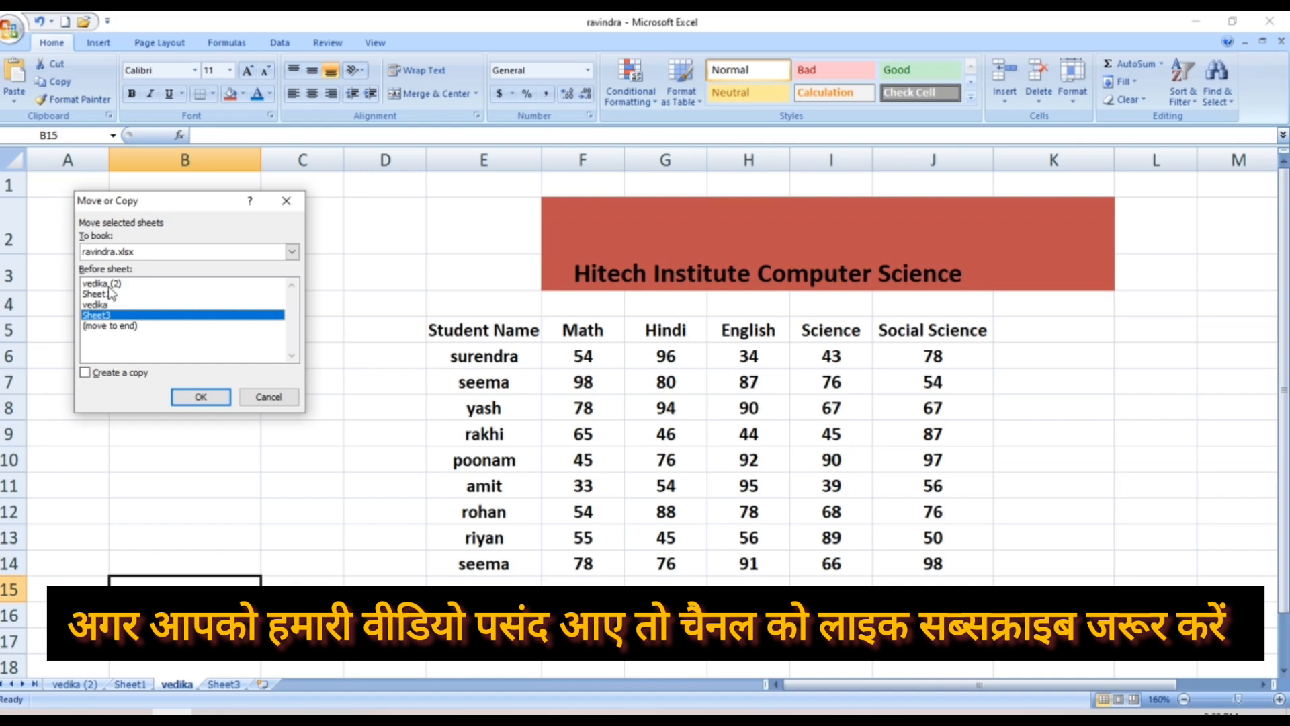
pyautogui.click(111, 296)
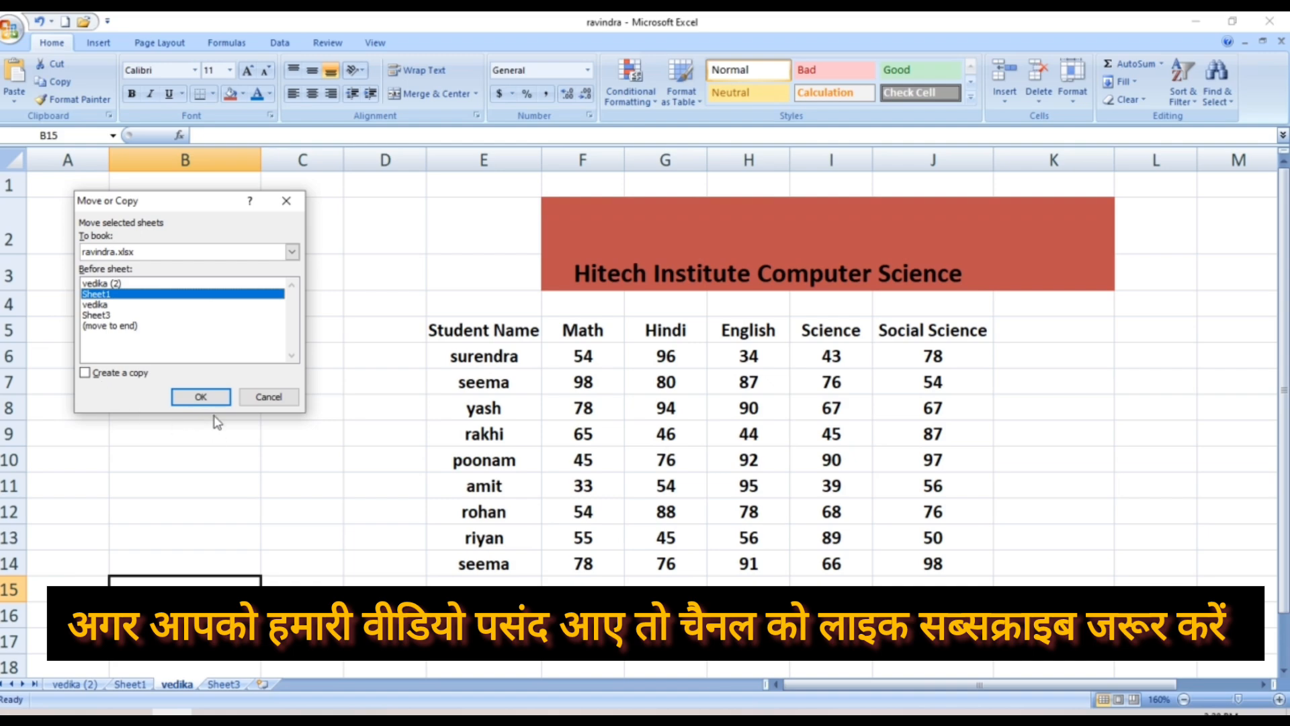
pyautogui.click(204, 398)
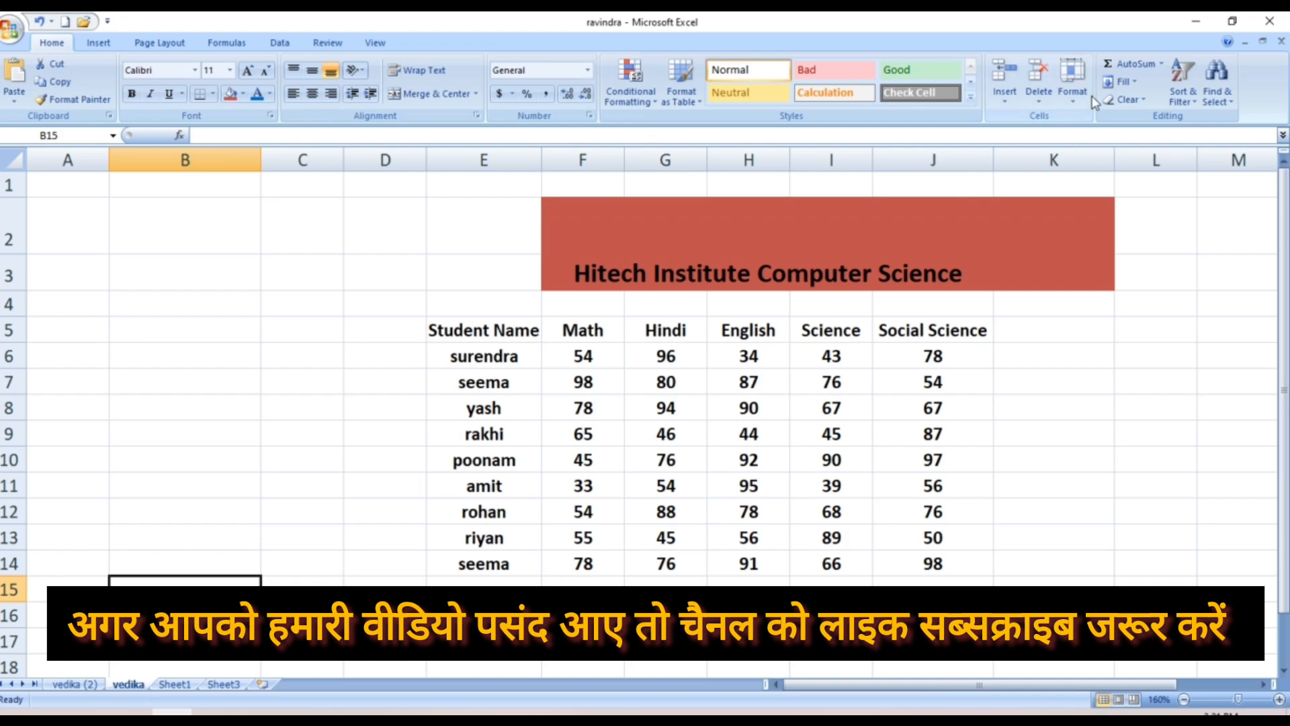
pyautogui.click(1075, 107)
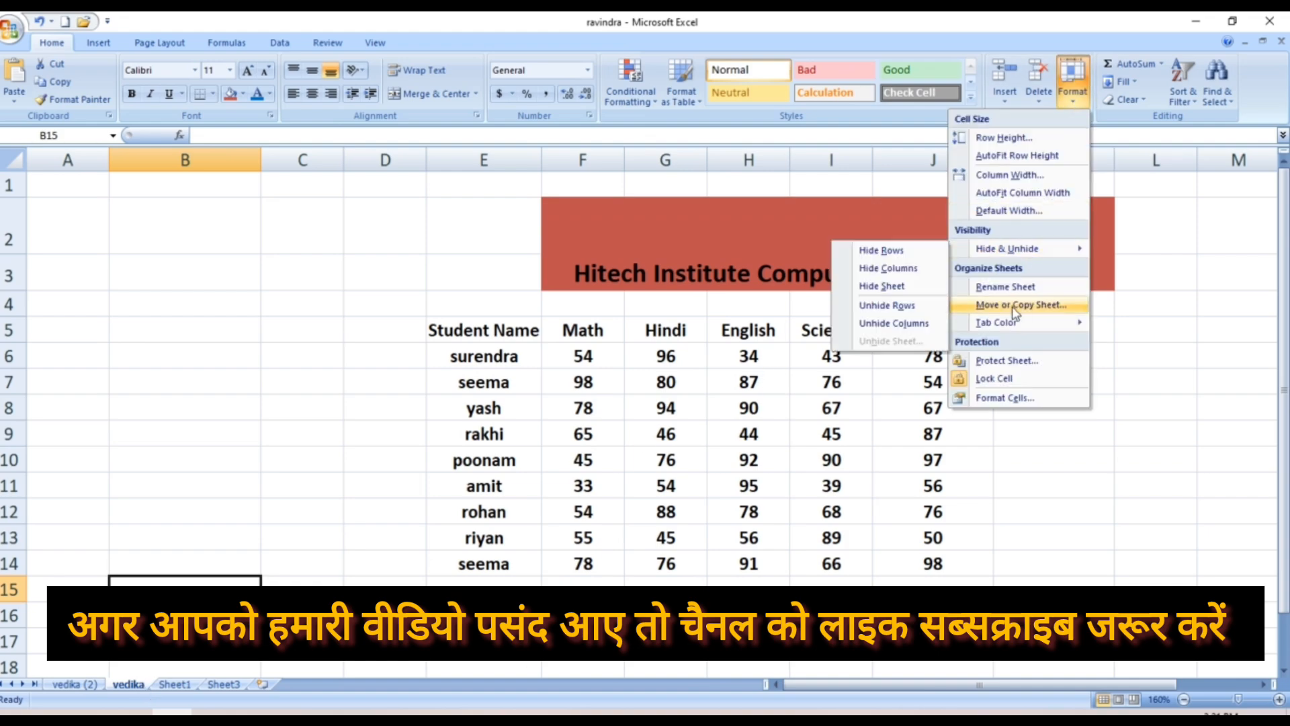
pyautogui.moveTo(1003, 330)
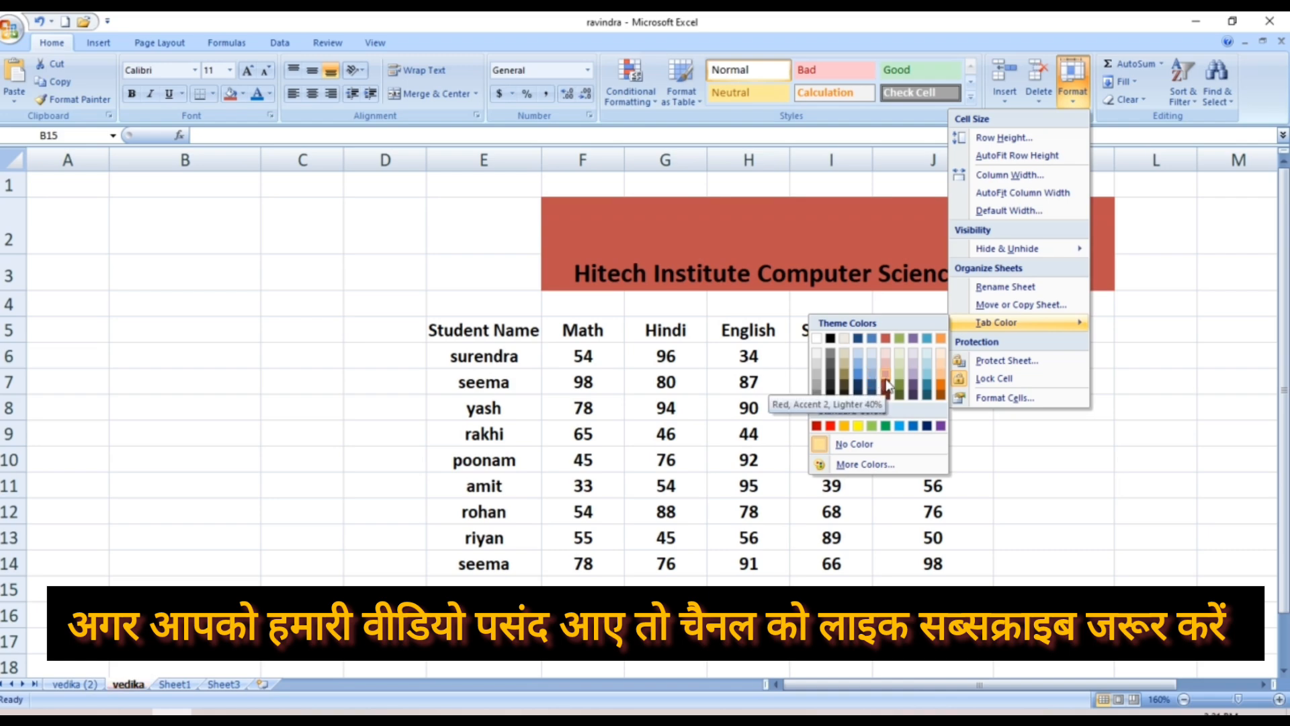
pyautogui.click(940, 388)
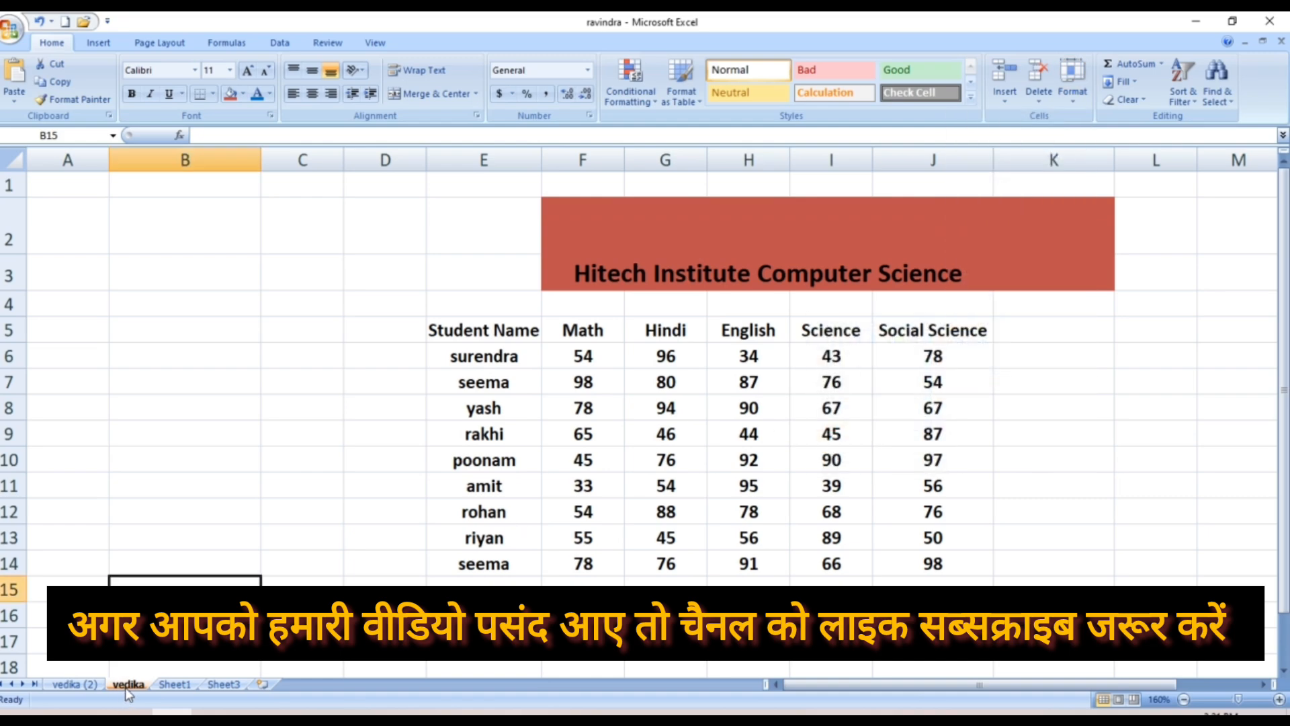
pyautogui.click(1074, 99)
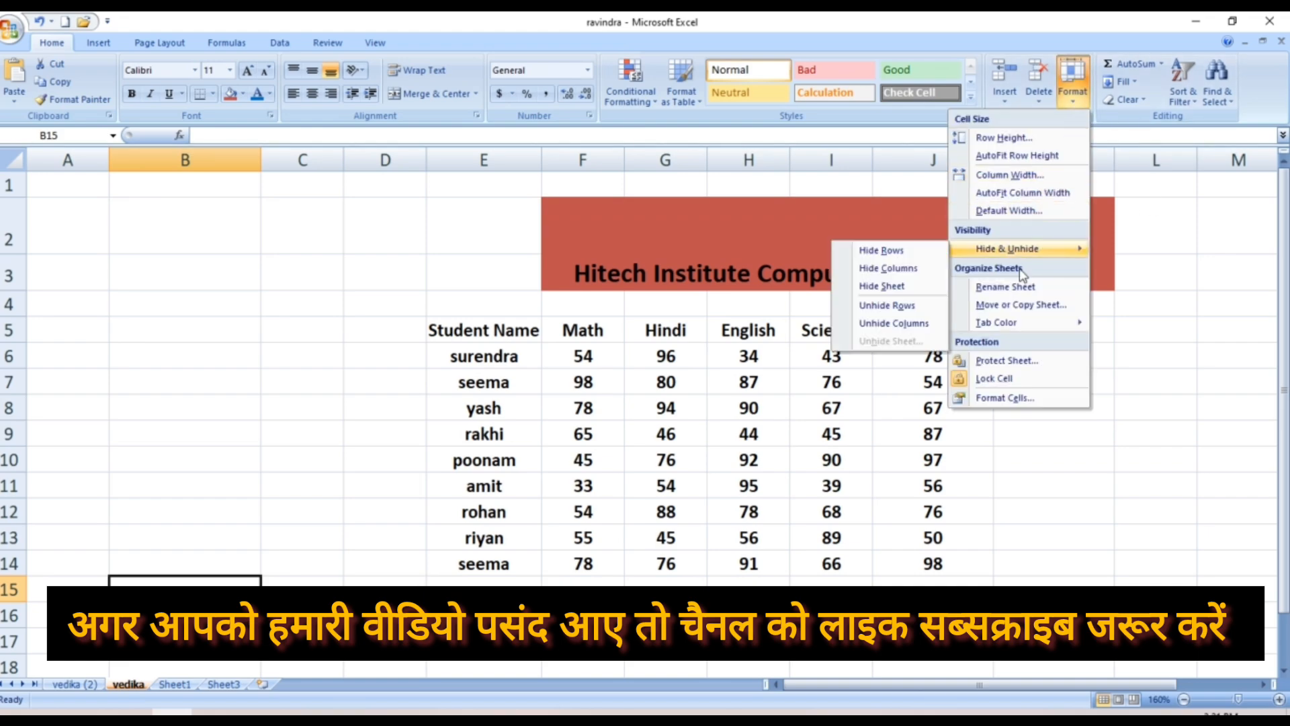
pyautogui.moveTo(1014, 321)
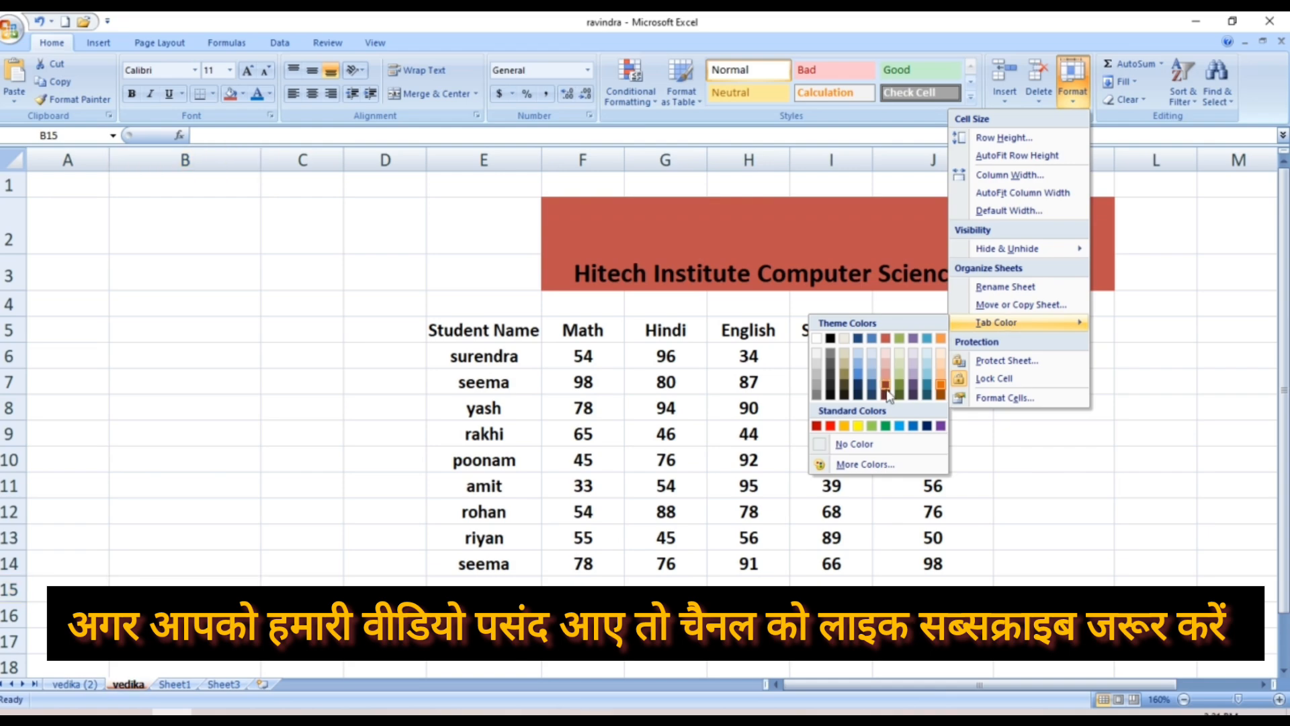
pyautogui.click(867, 445)
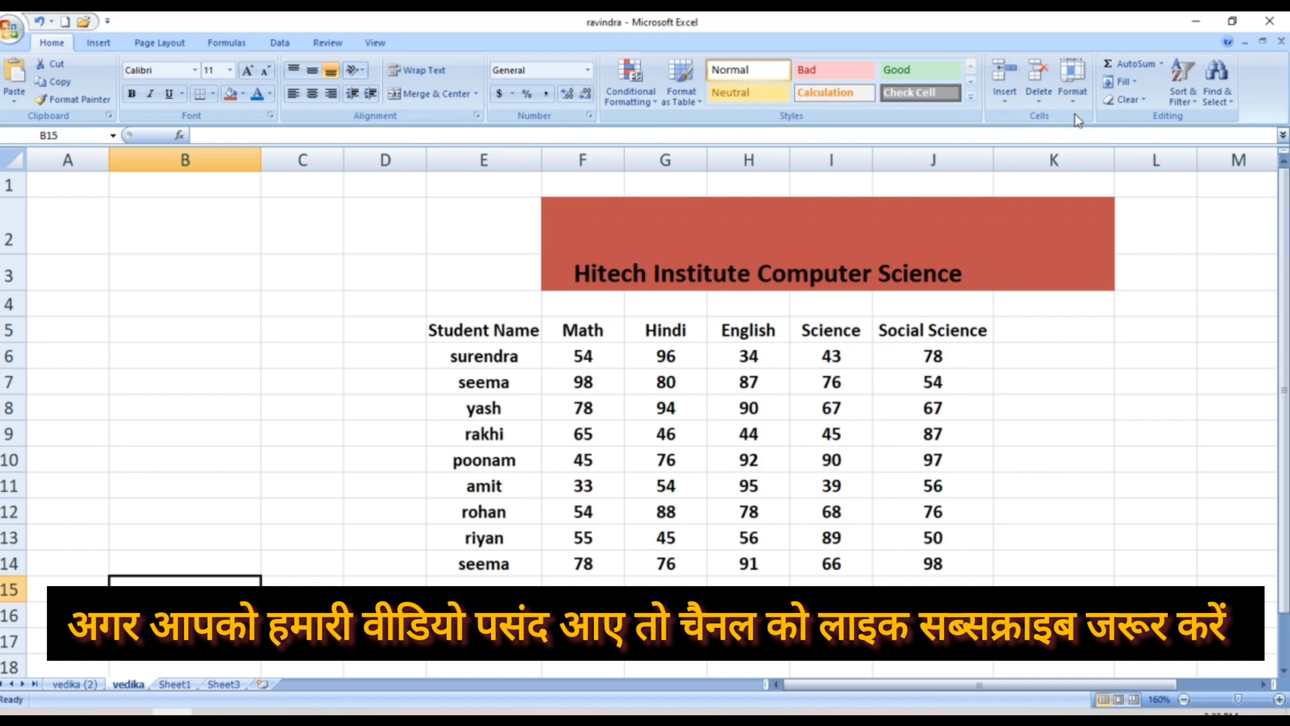
pyautogui.click(1072, 84)
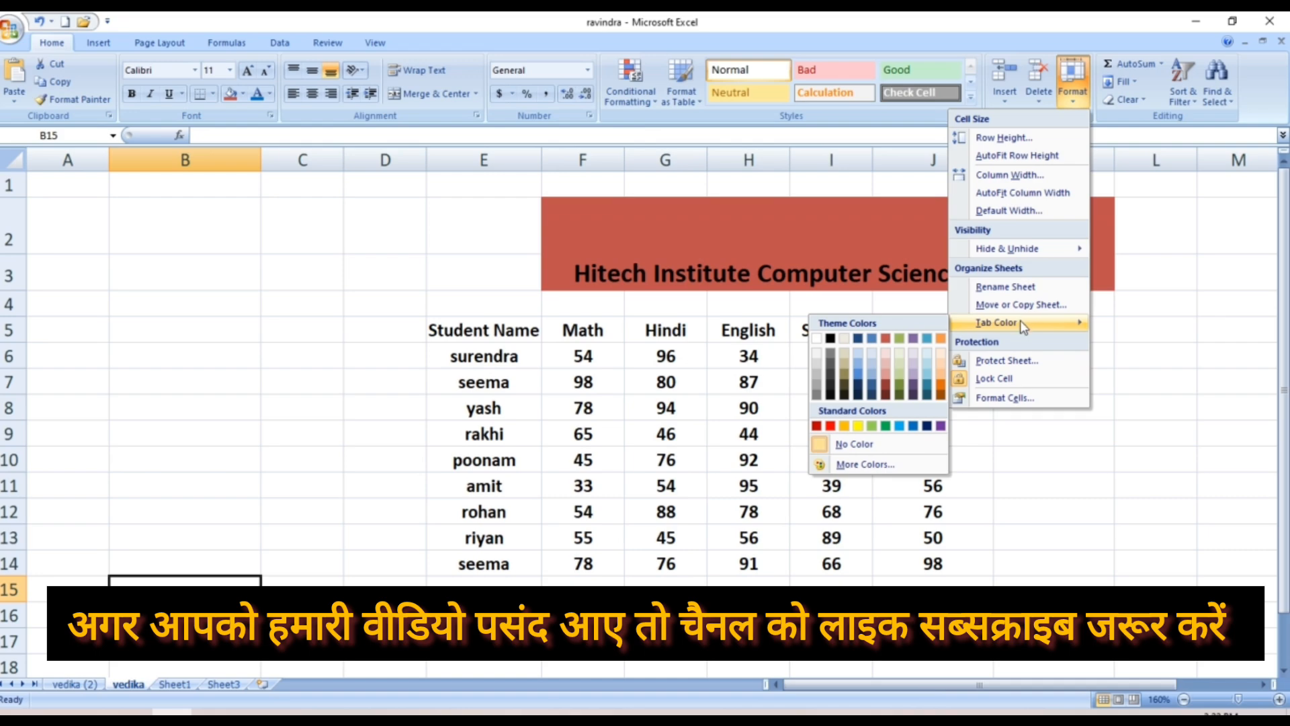
pyautogui.click(882, 384)
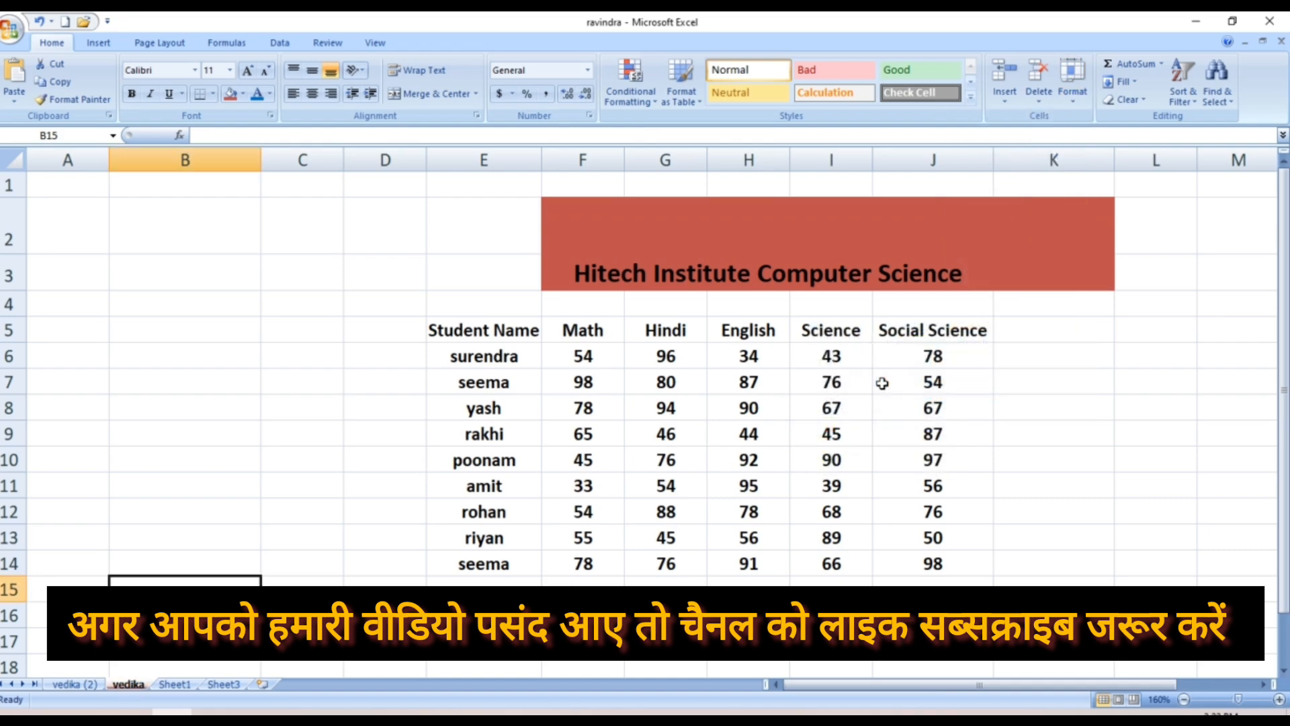
pyautogui.click(1077, 98)
pyautogui.moveTo(996, 325)
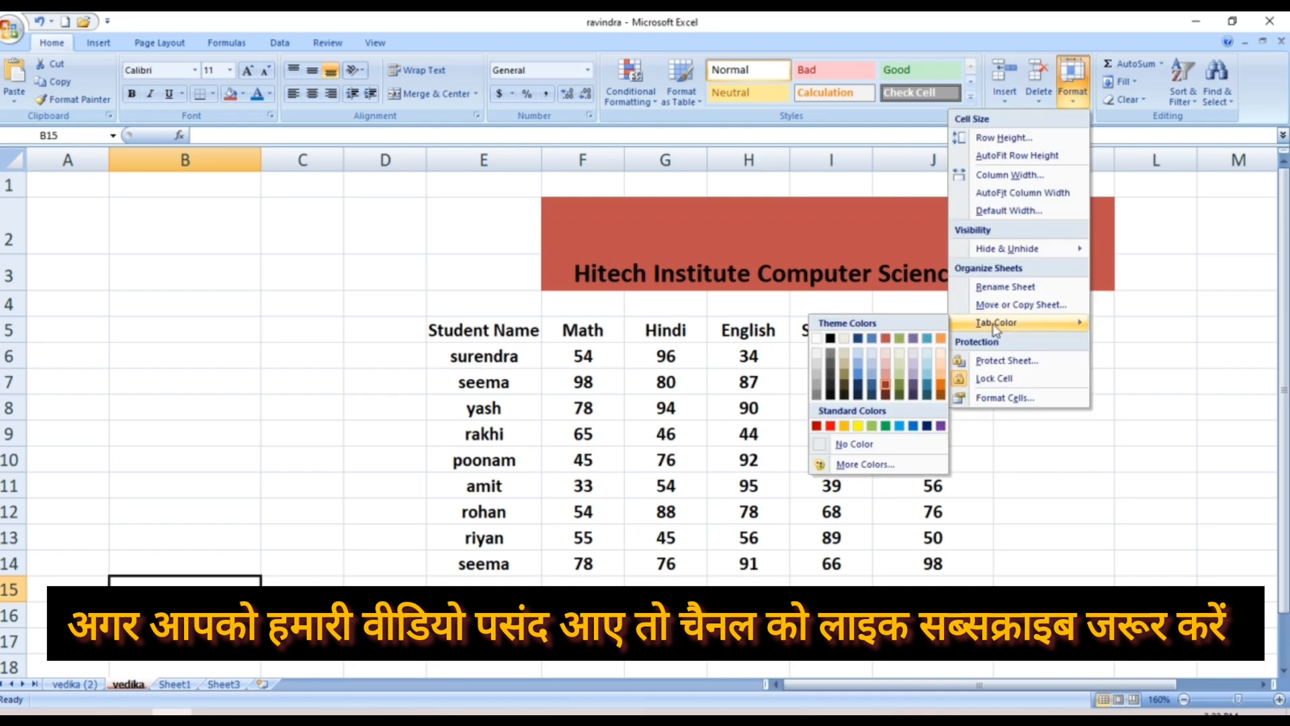
pyautogui.click(848, 464)
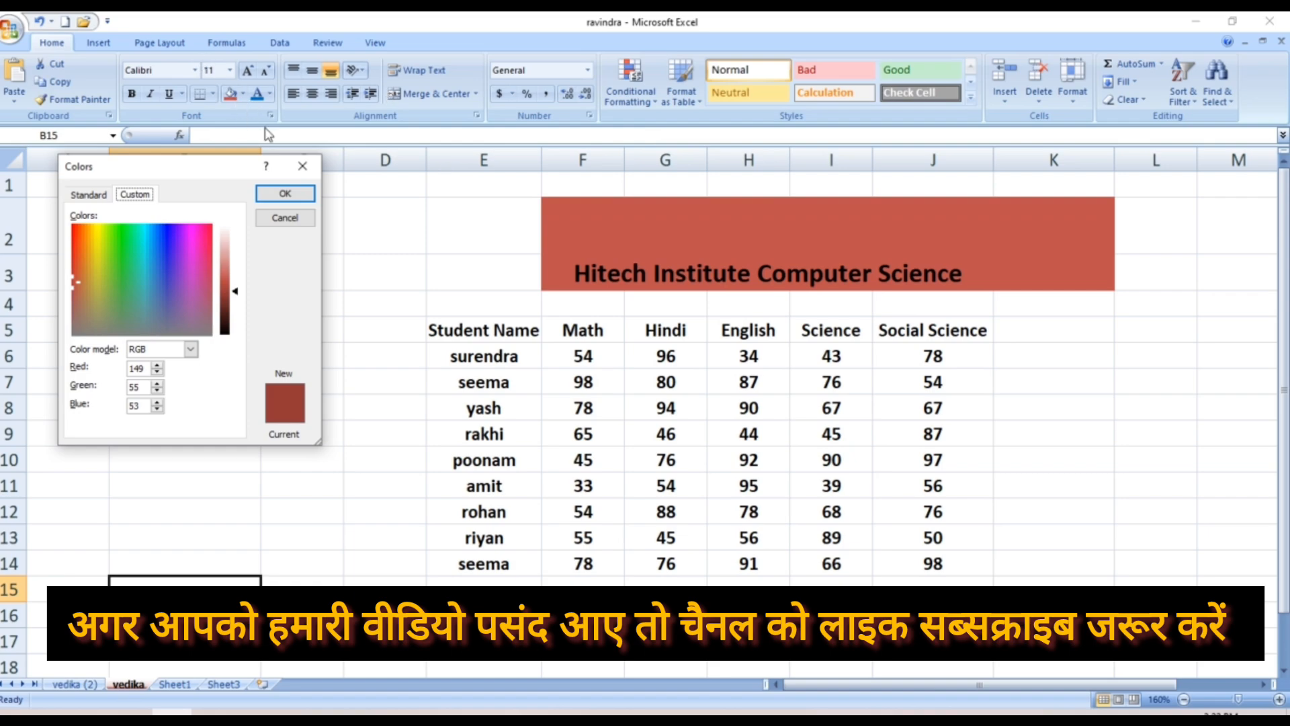
pyautogui.click(304, 168)
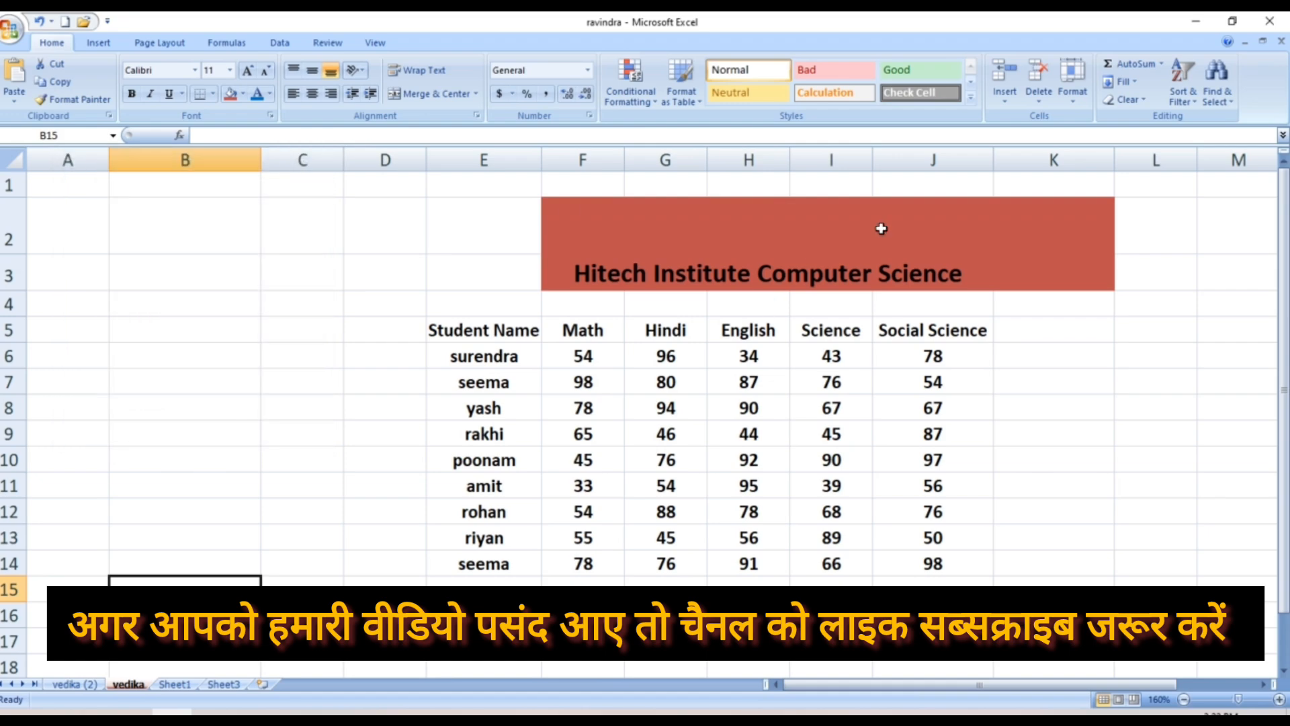
# Protect the vedika sheet with a password, entering and confirming it
pyautogui.click(1073, 82)
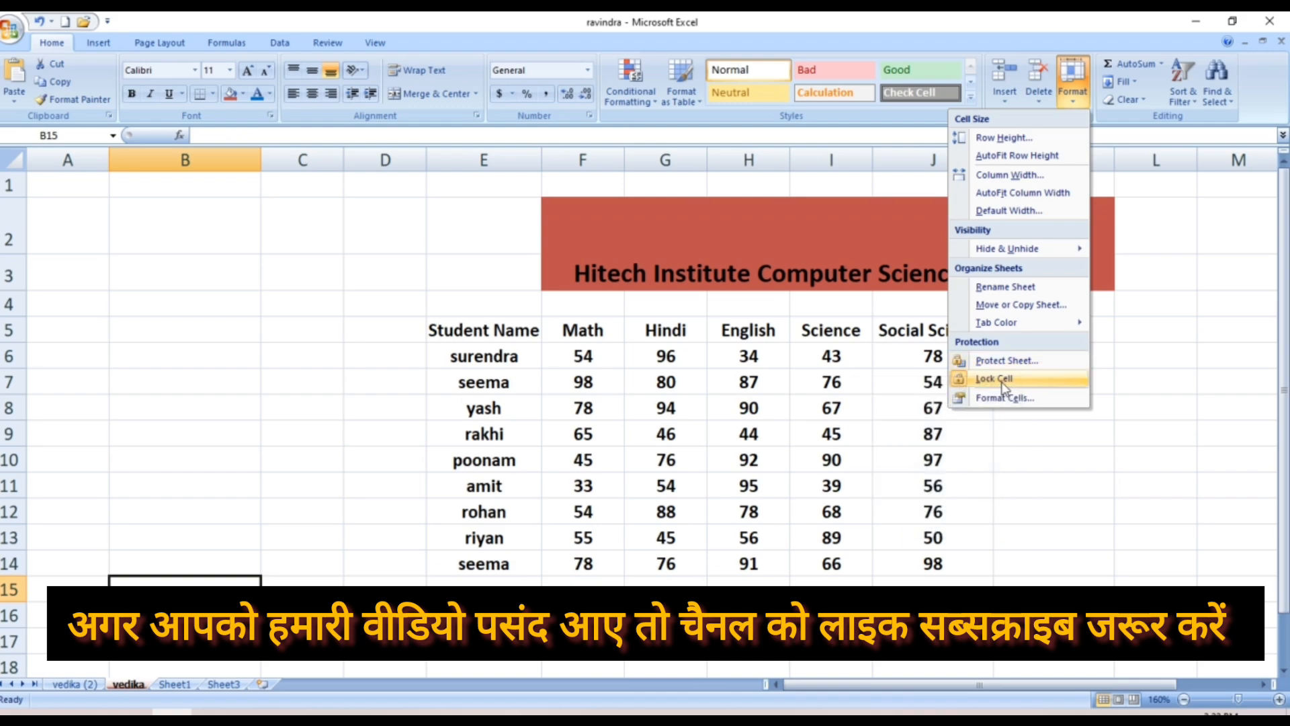
pyautogui.click(1035, 369)
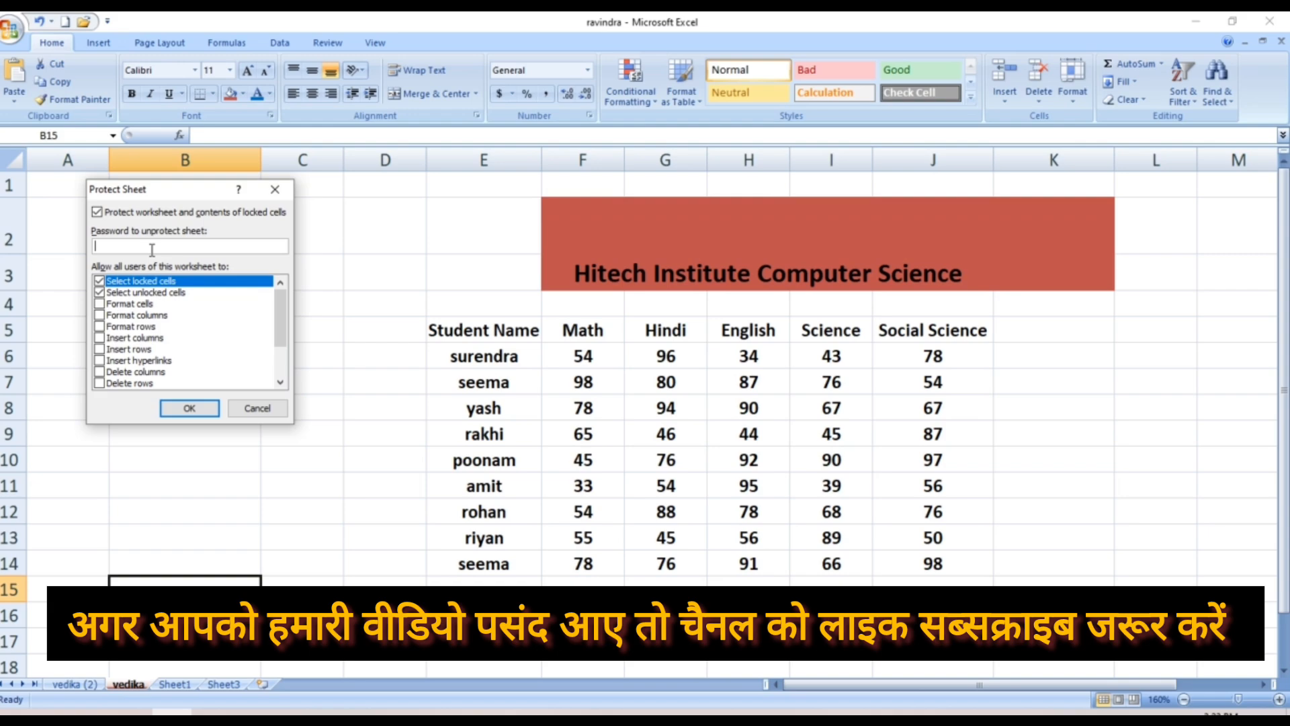
pyautogui.write('1234')
pyautogui.click(179, 409)
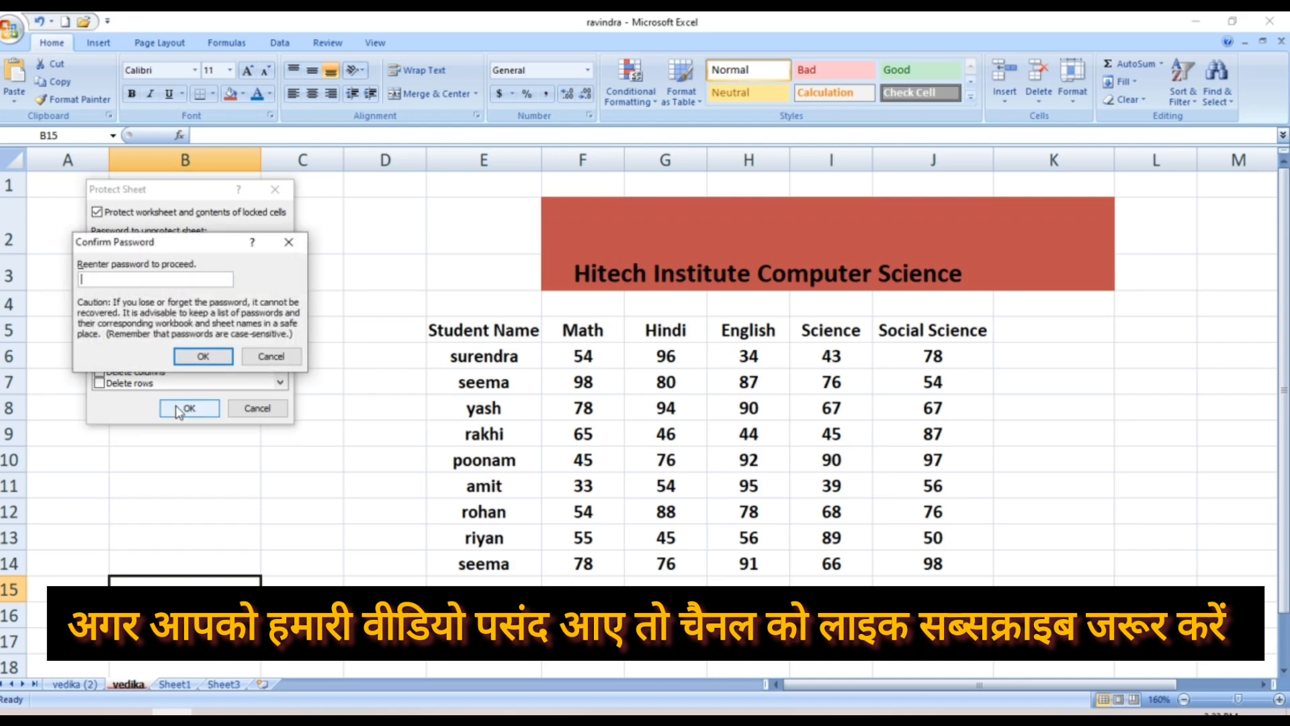
pyautogui.write('1234')
pyautogui.click(198, 361)
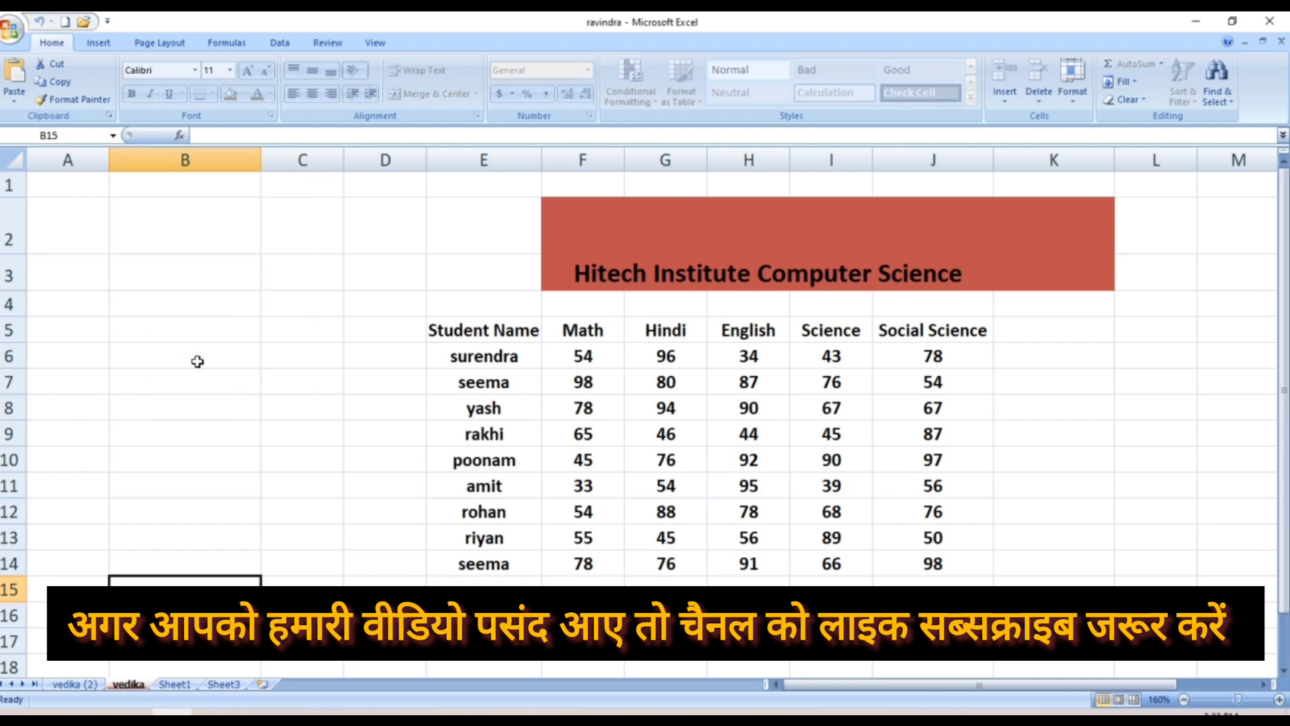
pyautogui.click(714, 415)
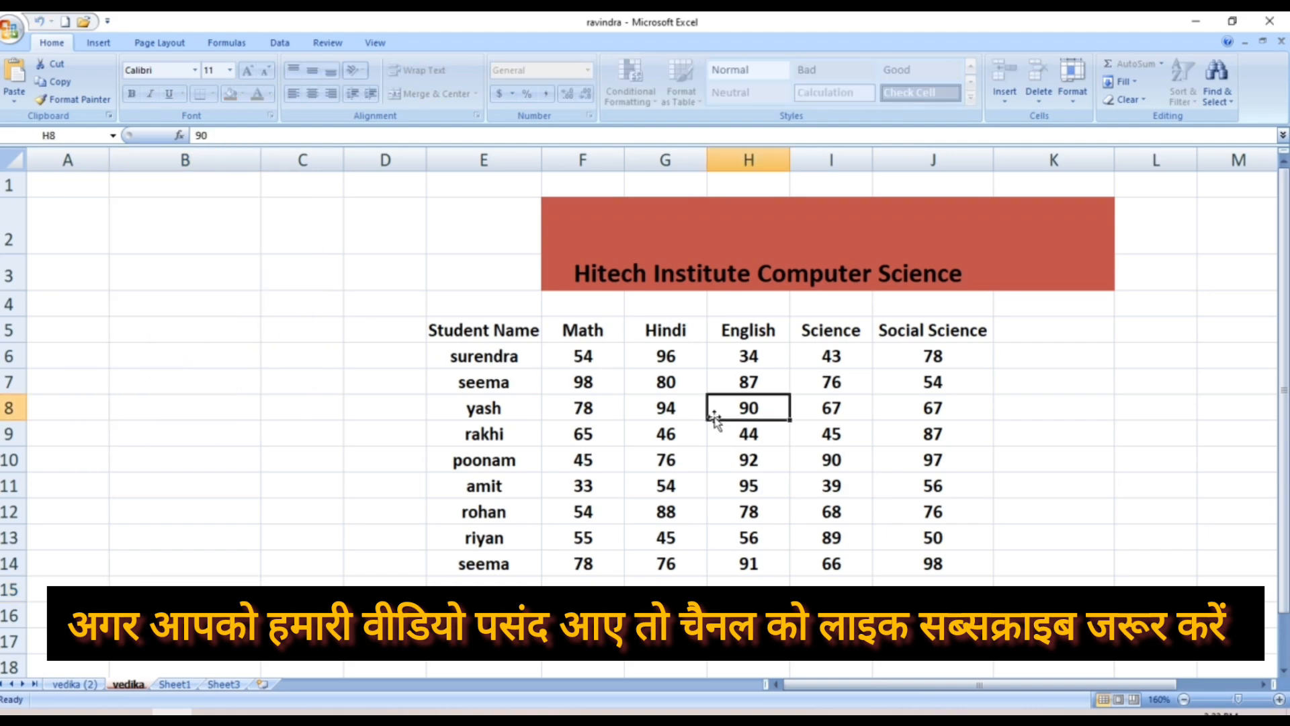
pyautogui.doubleClick(721, 408)
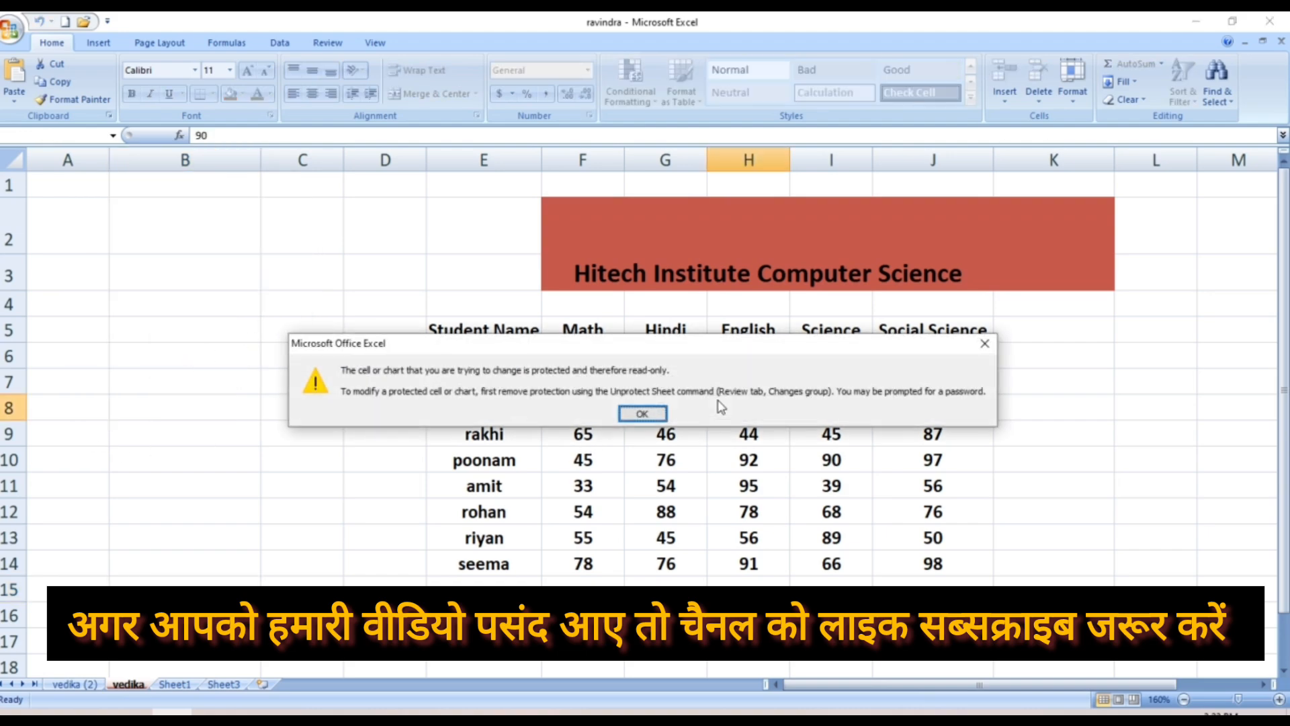
pyautogui.click(642, 414)
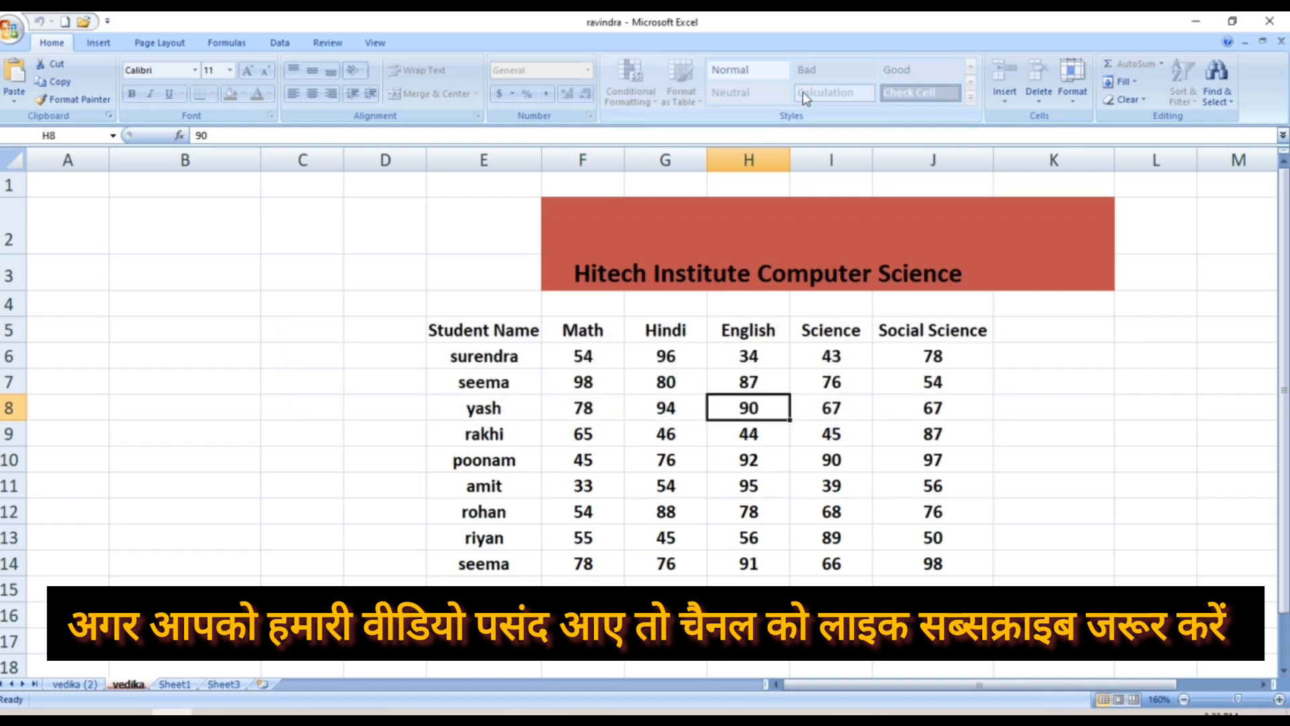
pyautogui.click(732, 358)
pyautogui.doubleClick(732, 358)
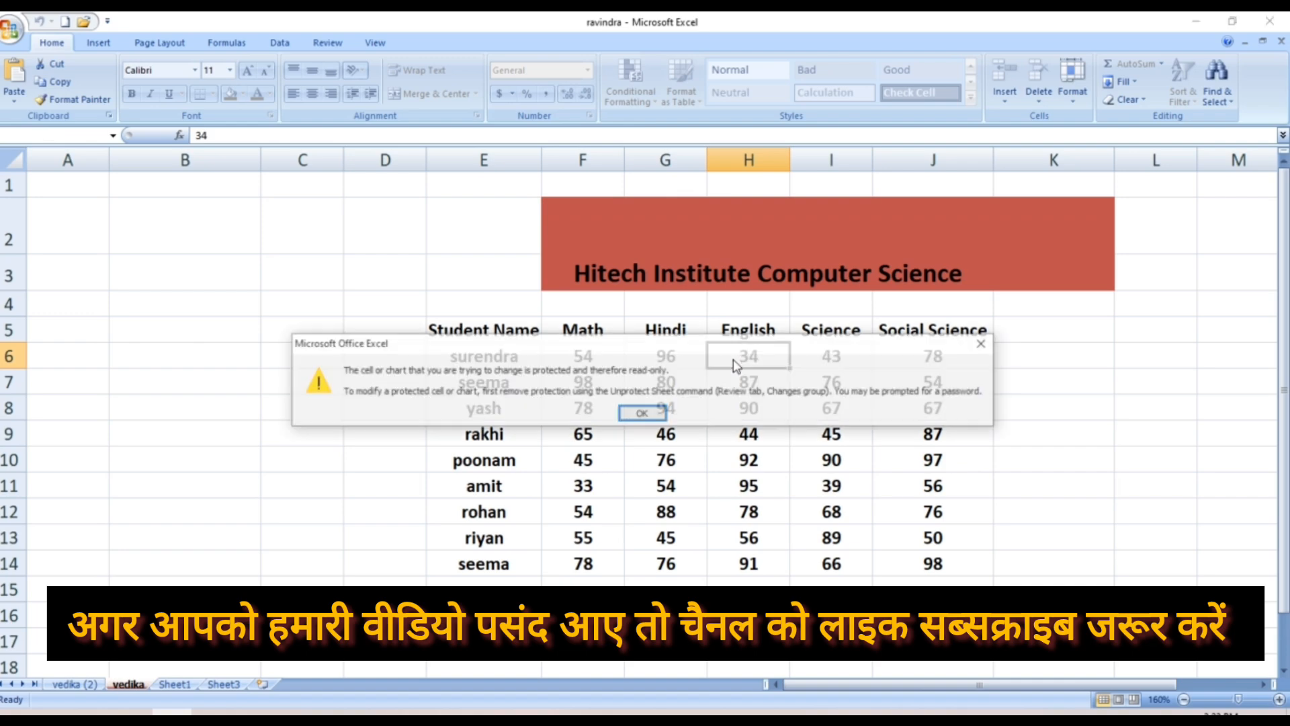
pyautogui.click(655, 416)
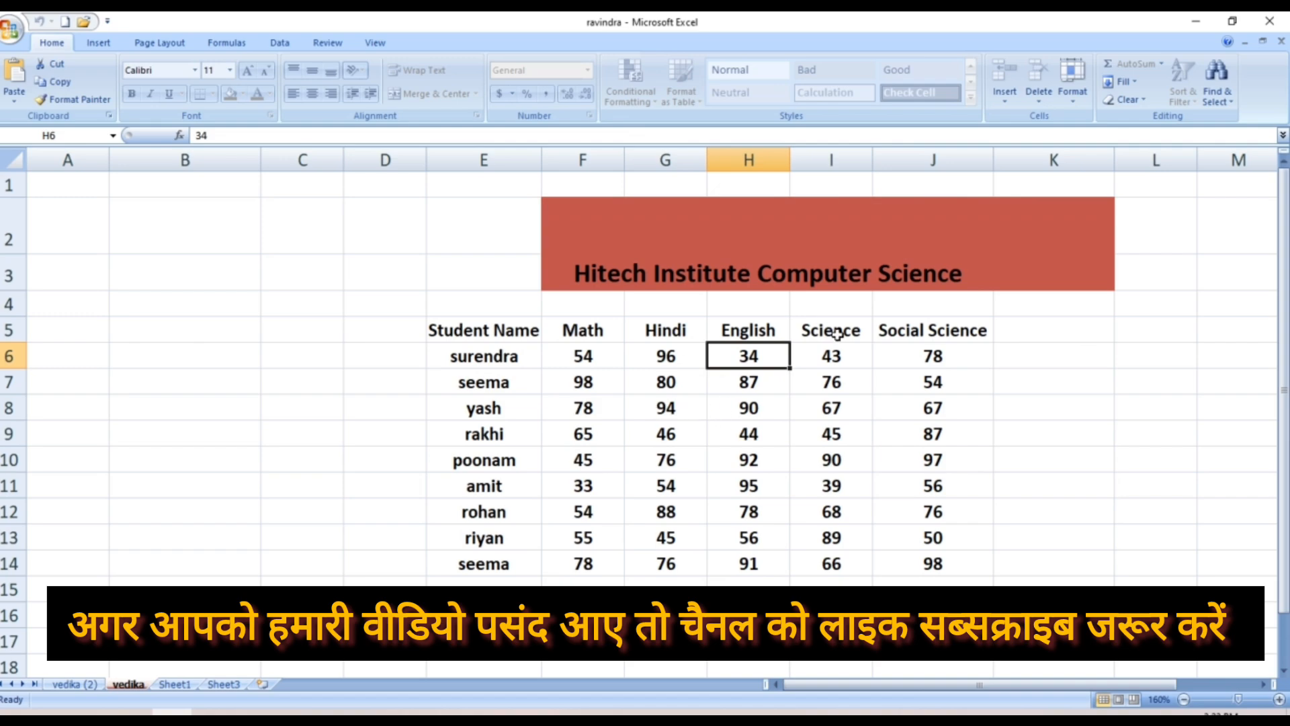
# Unprotect the vedika sheet via Format > Unprotect Sheet by entering its password
pyautogui.click(1073, 94)
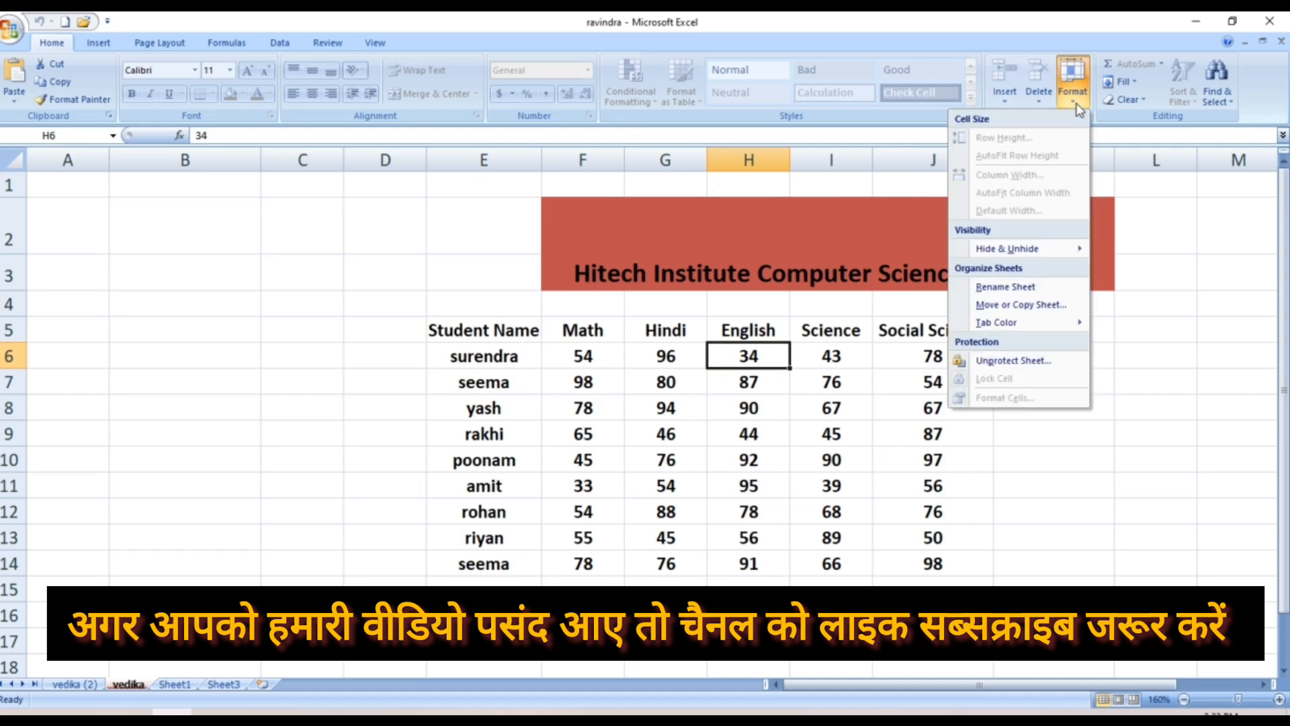
pyautogui.click(1012, 363)
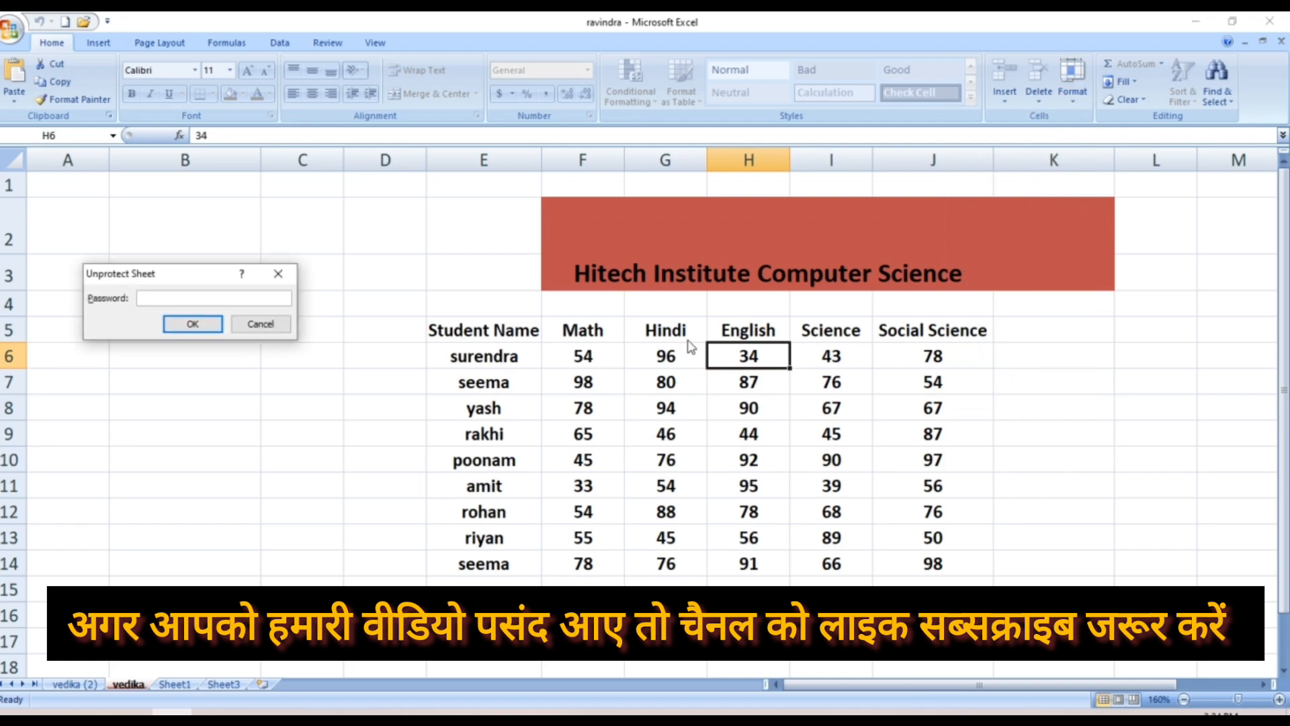
pyautogui.write('1234')
pyautogui.click(193, 324)
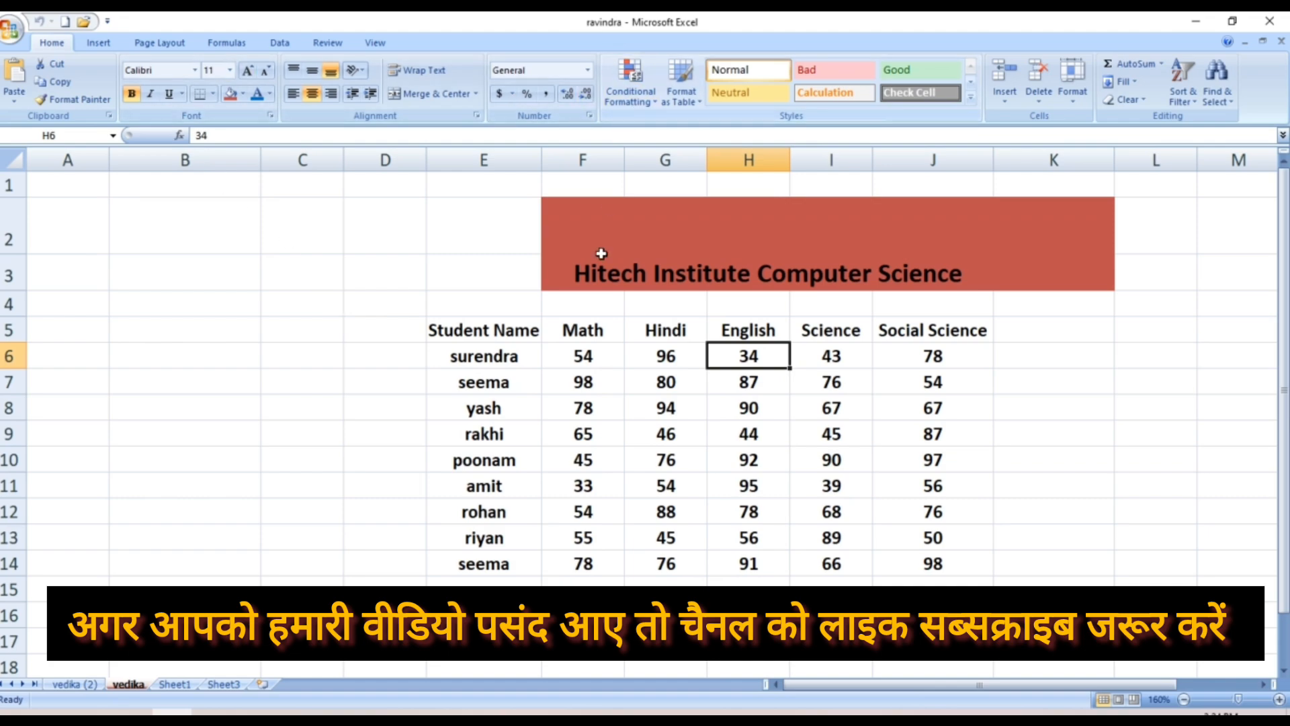
# Change the Math mark in cell F6 from 54 to 45
pyautogui.click(588, 356)
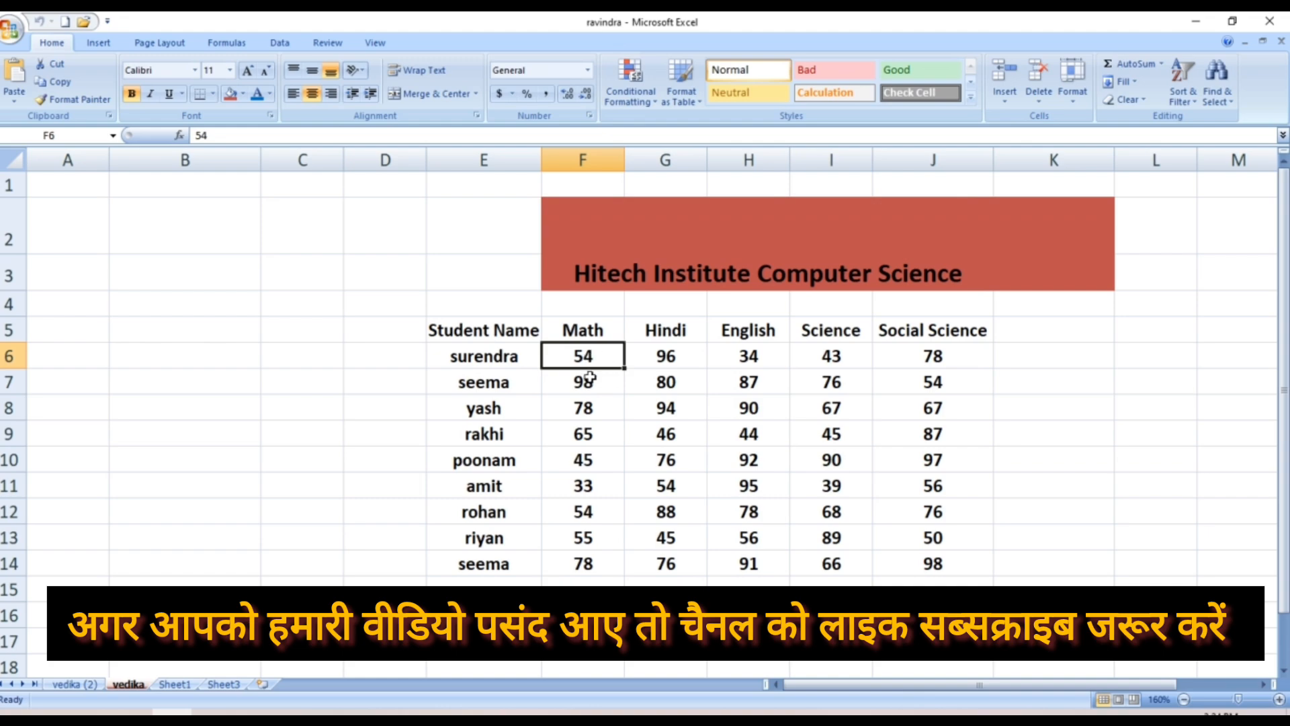
pyautogui.write('45')
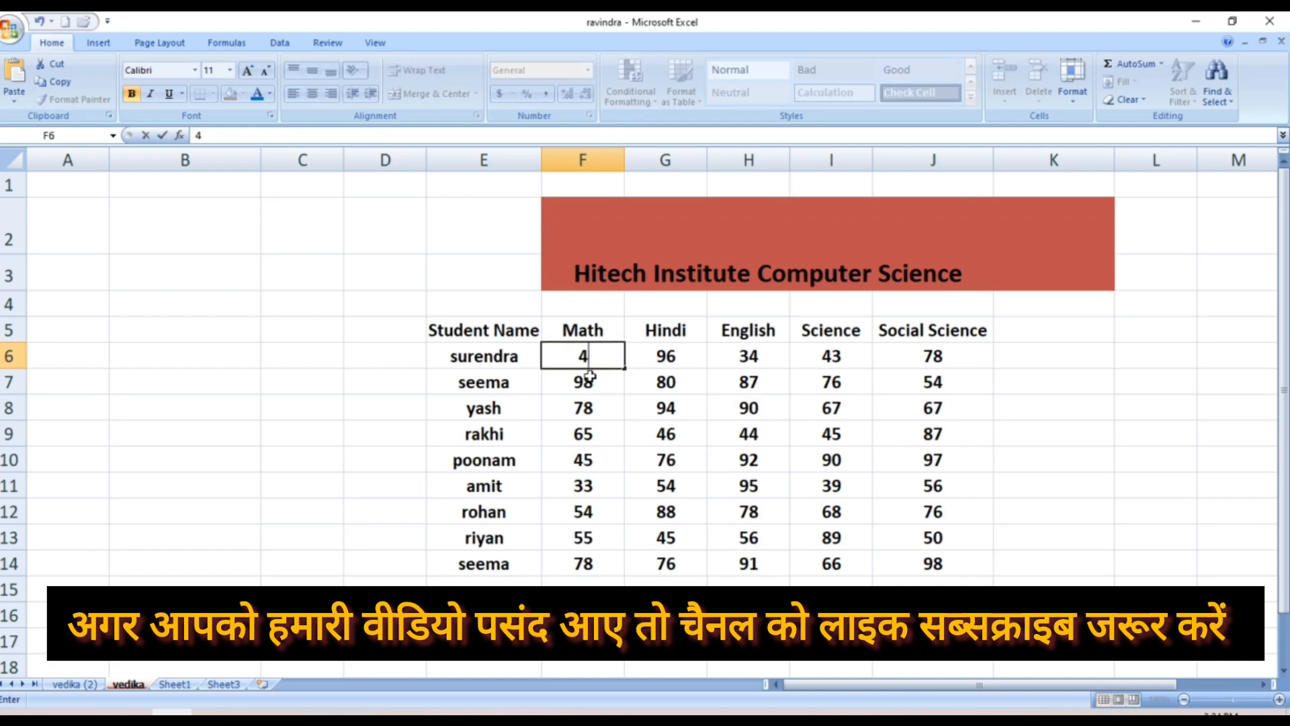
pyautogui.click(577, 416)
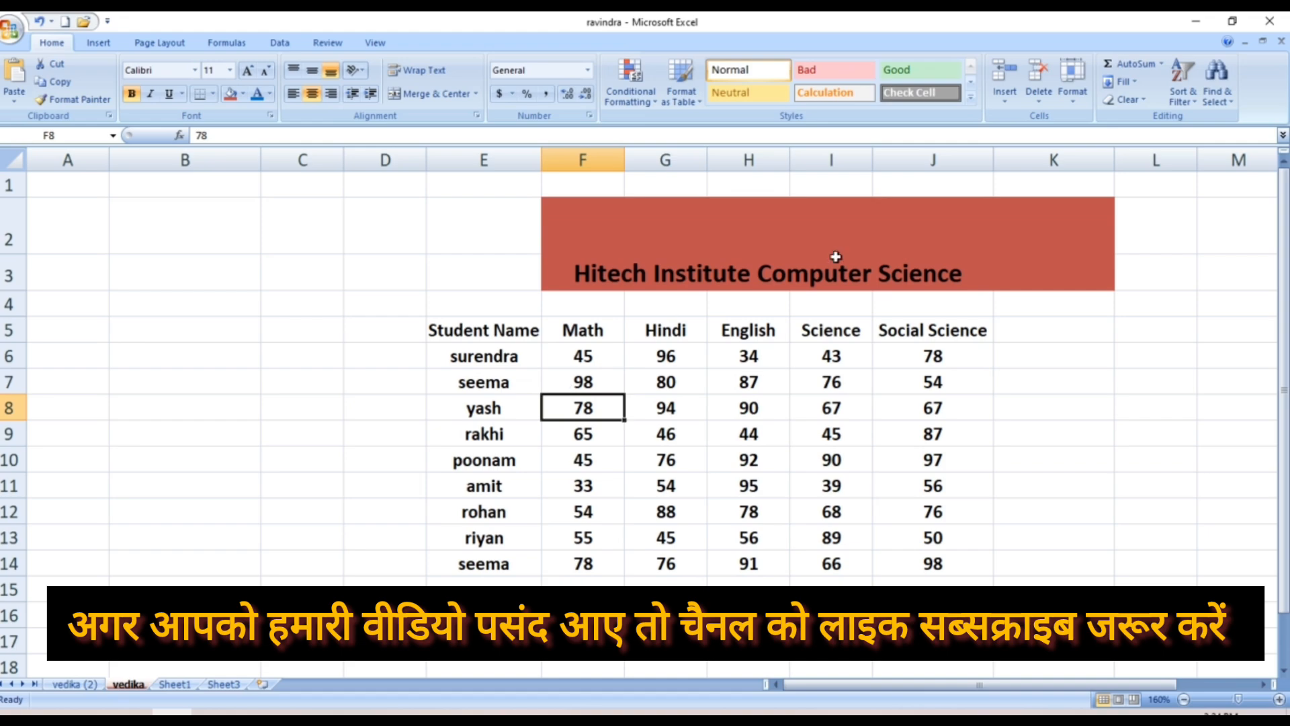
# Open the Format Cells dialog from Format and shift it down to reveal the formula bar
pyautogui.click(1073, 89)
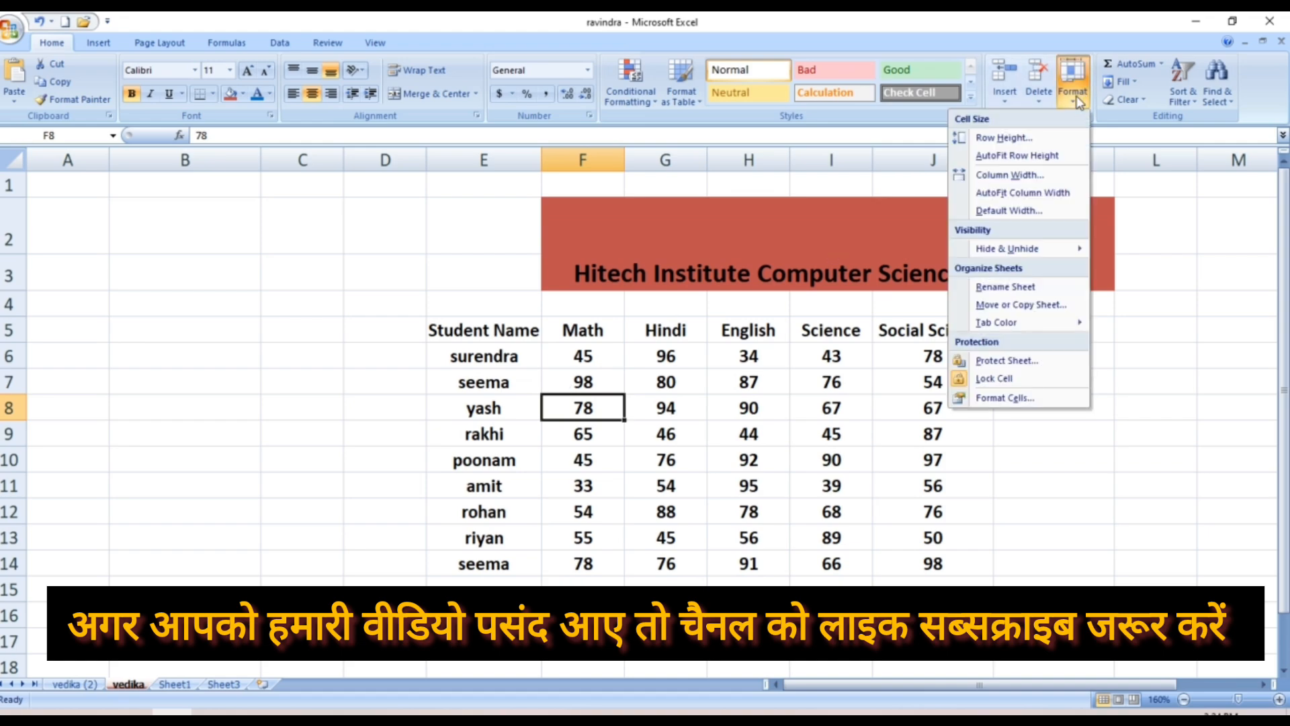
pyautogui.click(988, 400)
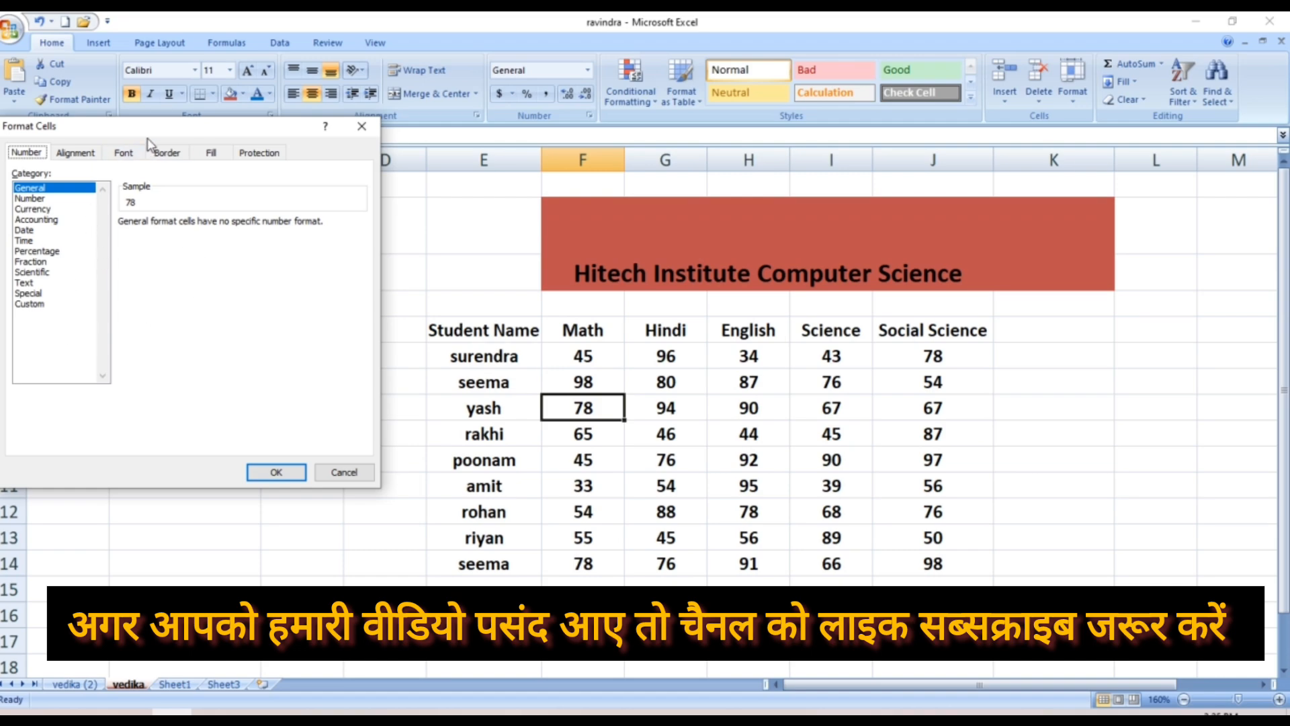
pyautogui.moveTo(153, 126); pyautogui.dragTo(161, 151)
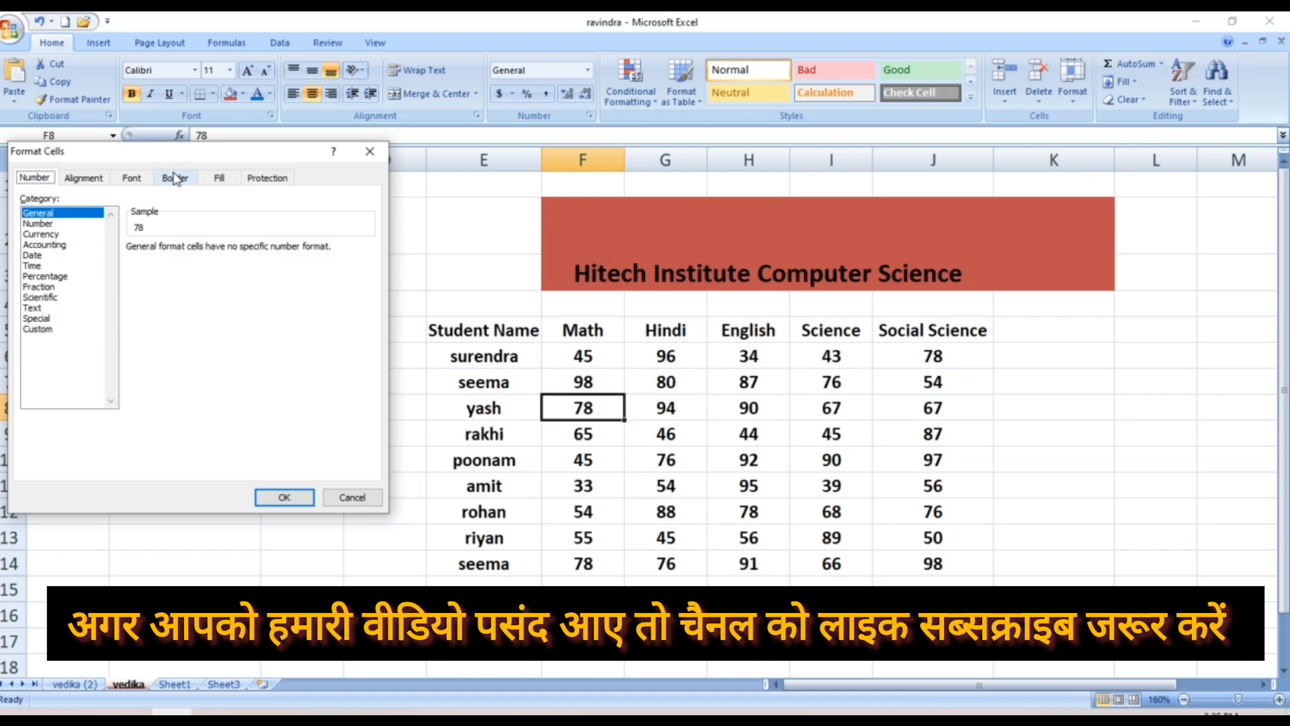
# Review the Fill, Protection and Number tabs, then close Format Cells without changes
pyautogui.click(219, 178)
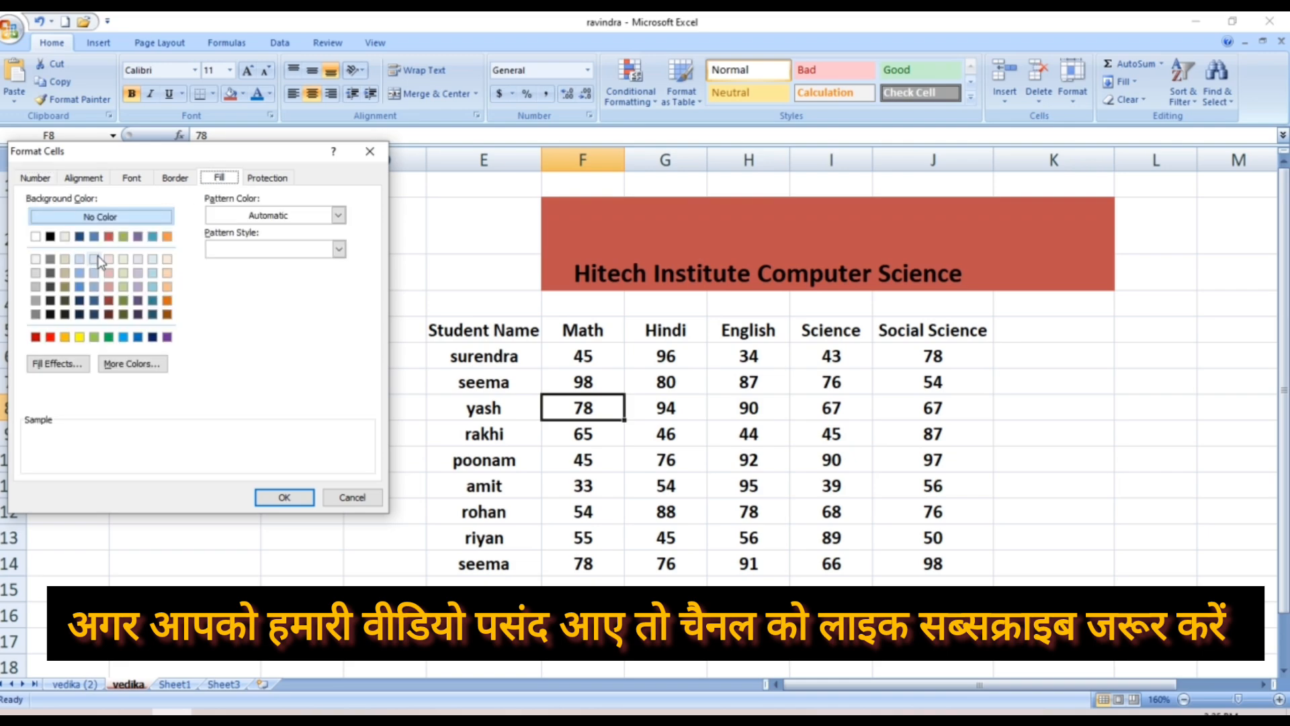
pyautogui.click(271, 178)
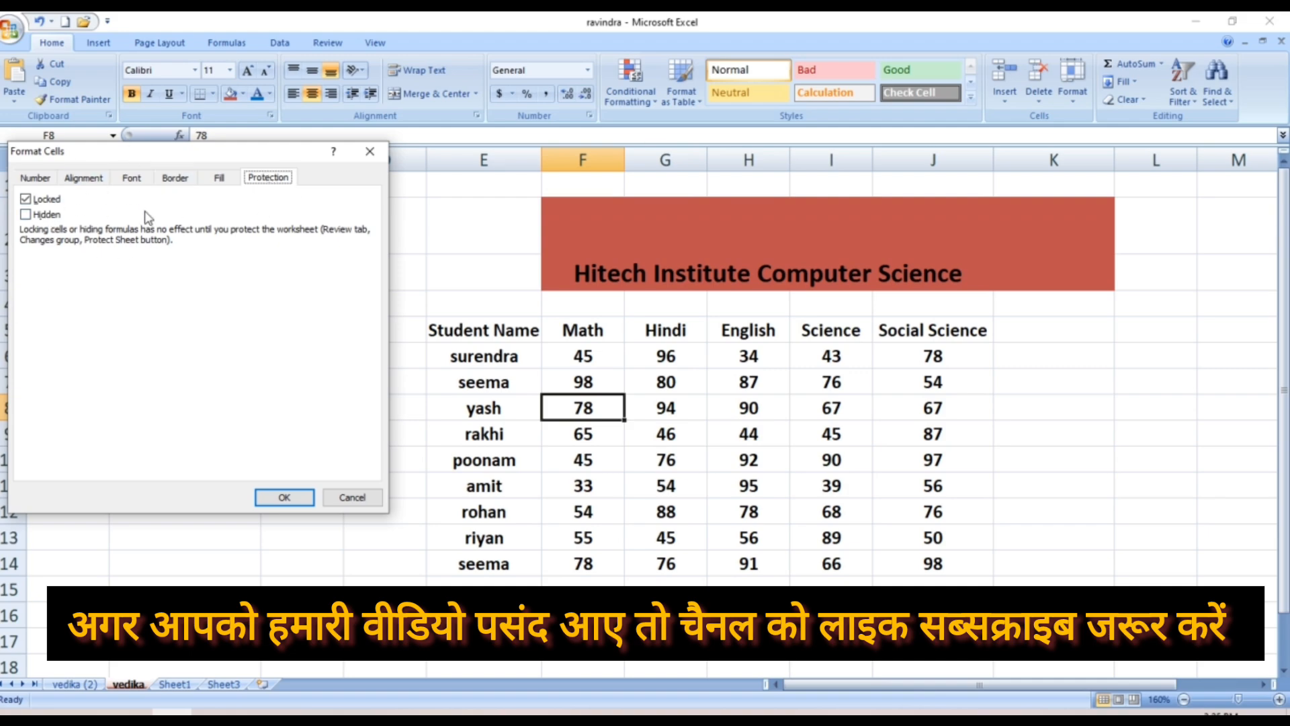
pyautogui.click(51, 180)
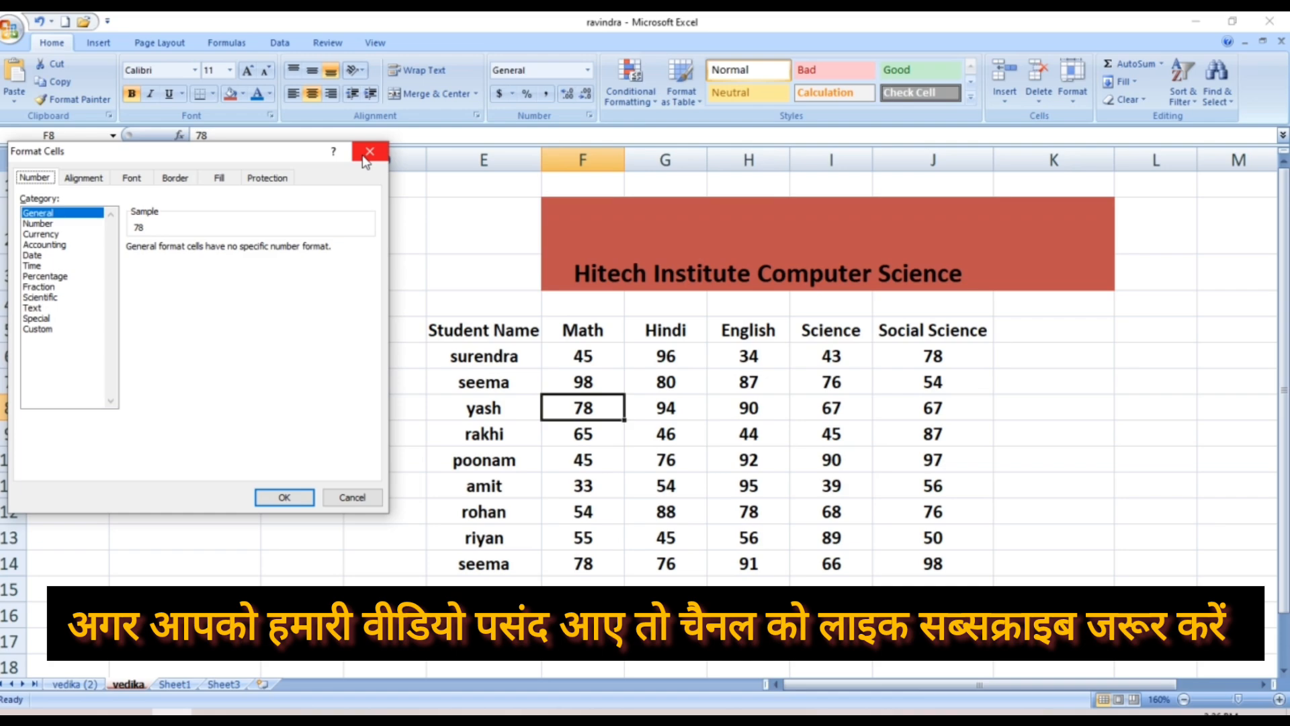
pyautogui.click(368, 153)
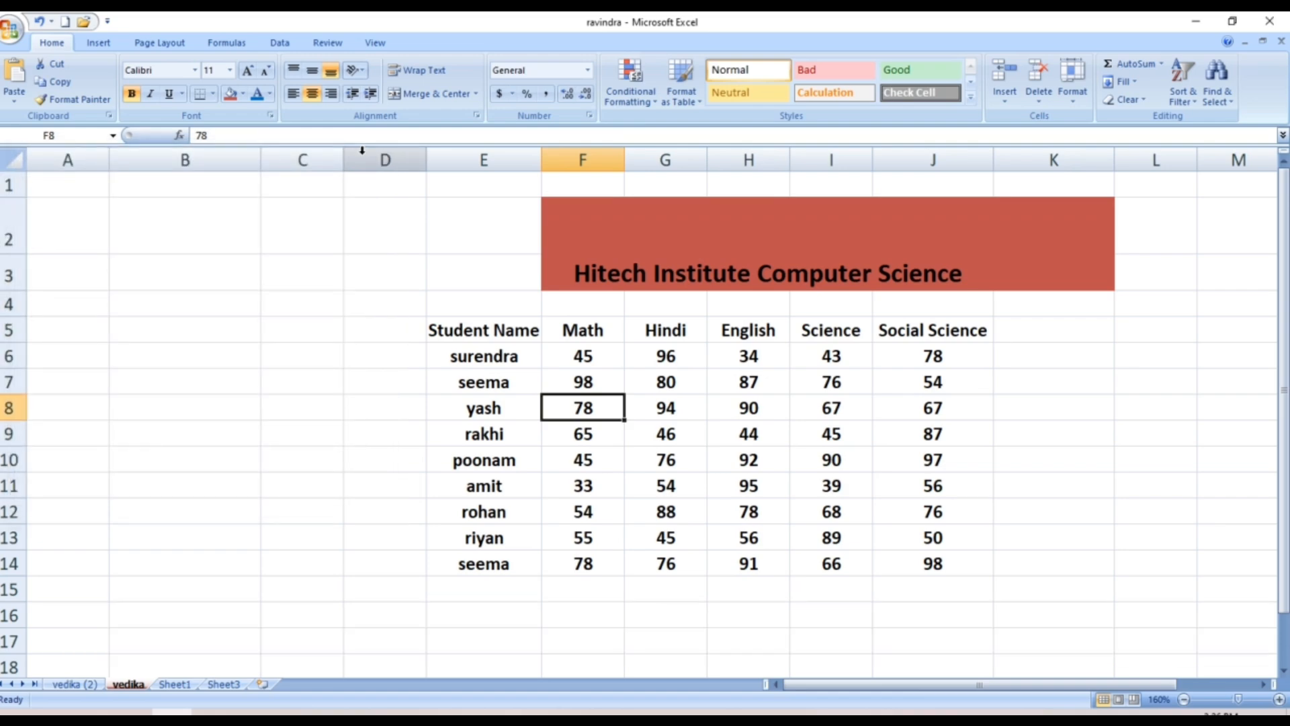